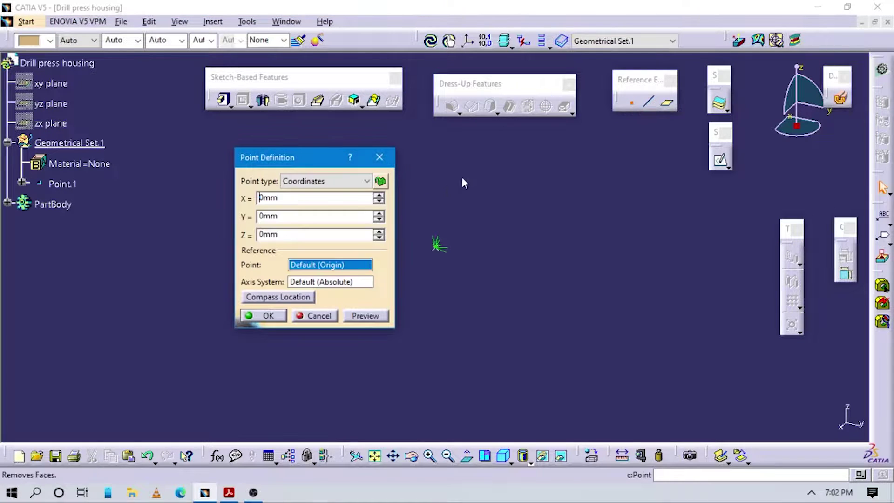
Create the reference point at X 0, Y 0, Z 0 mm and add a standard axis system with Point.1 as its origin
{"action": "left_click", "coordinate": [268, 316]}
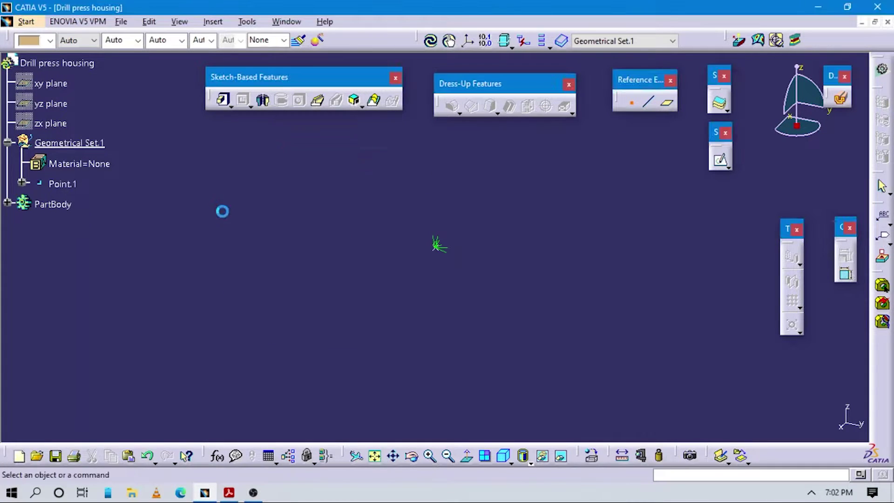
{"action": "left_click", "coordinate": [212, 21]}
{"action": "left_click", "coordinate": [241, 175]}
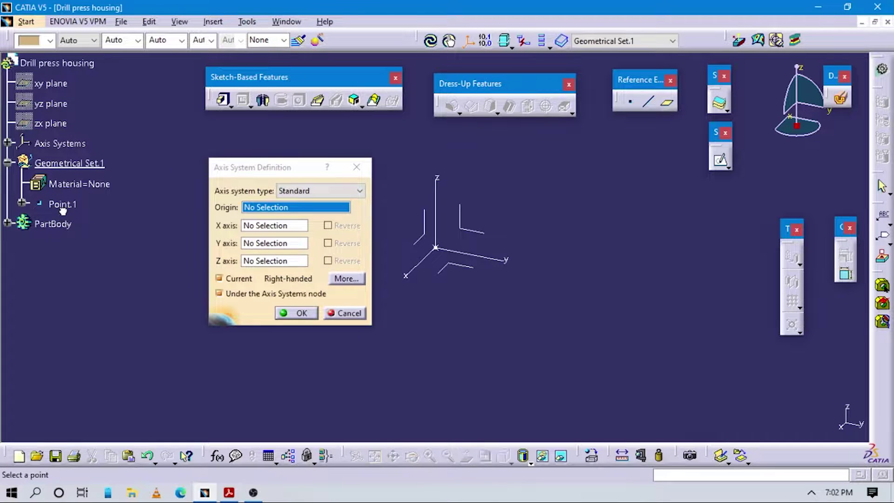
{"action": "left_click", "coordinate": [62, 204]}
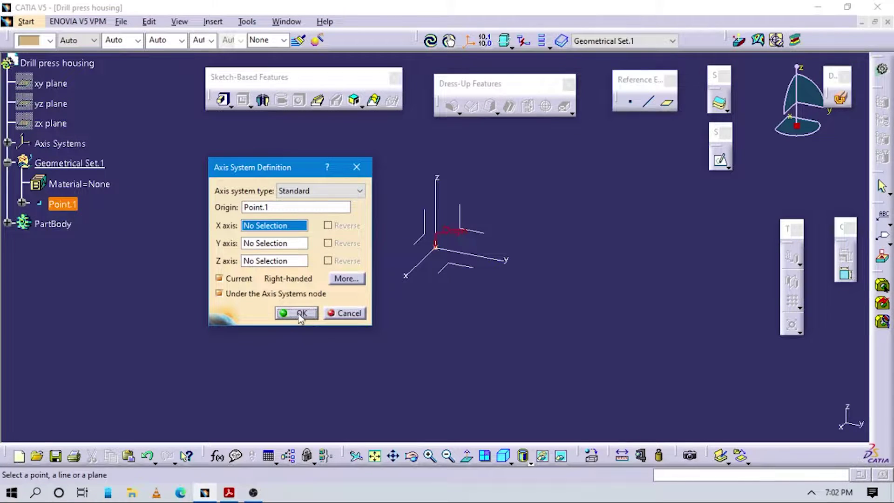
{"action": "left_click", "coordinate": [299, 313]}
Switch to Adobe Acrobat Reader and look over the Appendix 9 drawing of the drill press housing on page 17
{"action": "left_click", "coordinate": [228, 492]}
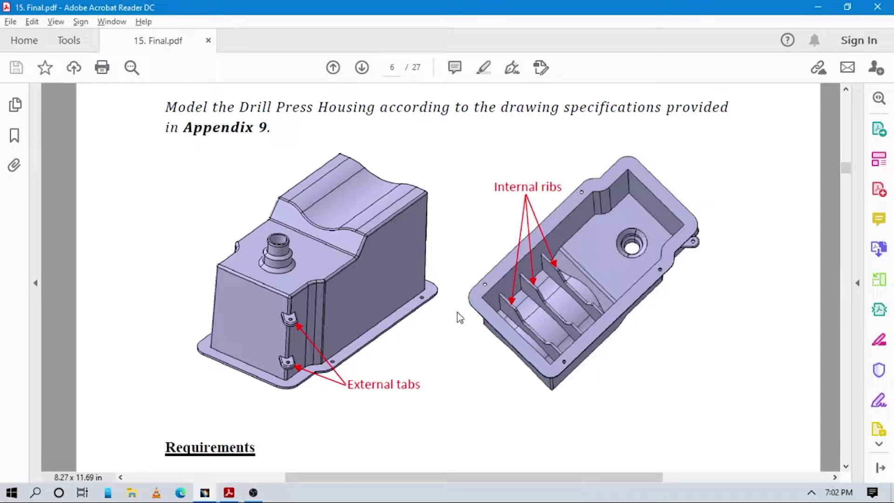
{"action": "scroll", "coordinate": [553, 287], "scroll_direction": "up", "scroll_amount": 1}
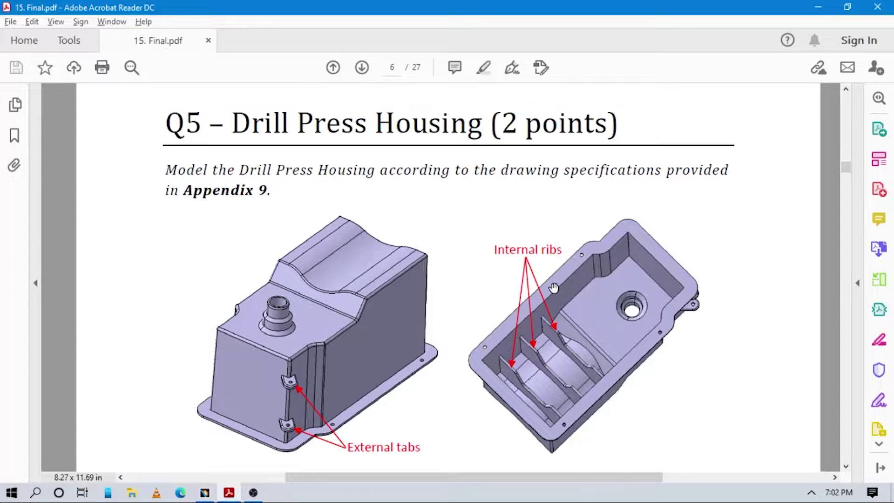
{"action": "scroll", "coordinate": [554, 288], "scroll_direction": "down", "scroll_amount": 2}
{"action": "scroll", "coordinate": [555, 289], "scroll_direction": "up", "scroll_amount": 2}
{"action": "key", "text": "Return"}
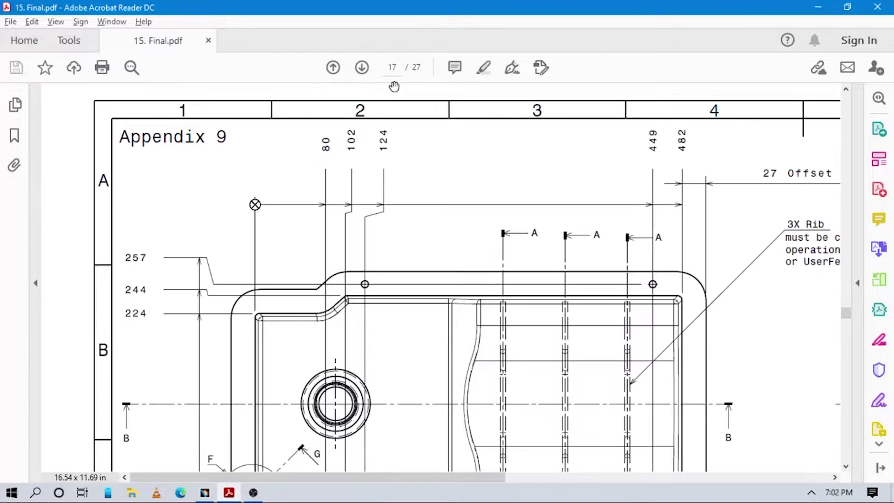
{"action": "scroll", "coordinate": [515, 274], "scroll_direction": "down", "scroll_amount": 3, "text": "ctrl"}
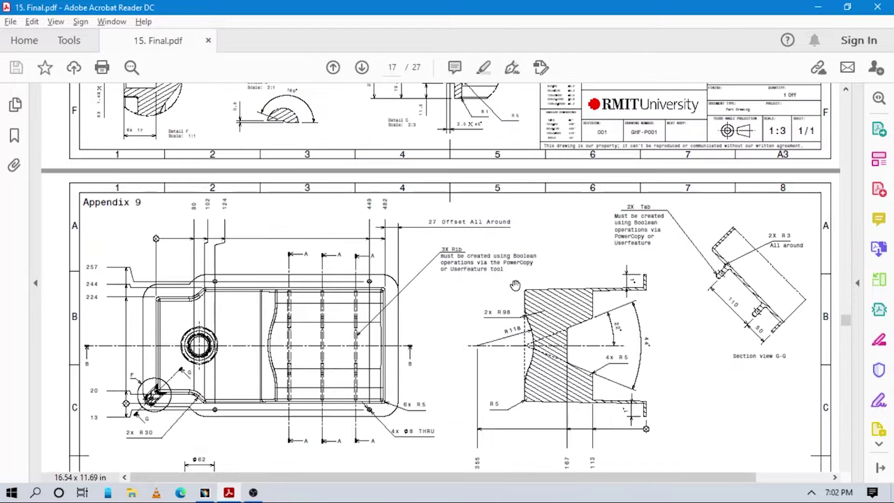
{"action": "scroll", "coordinate": [420, 289], "scroll_direction": "down", "scroll_amount": 3}
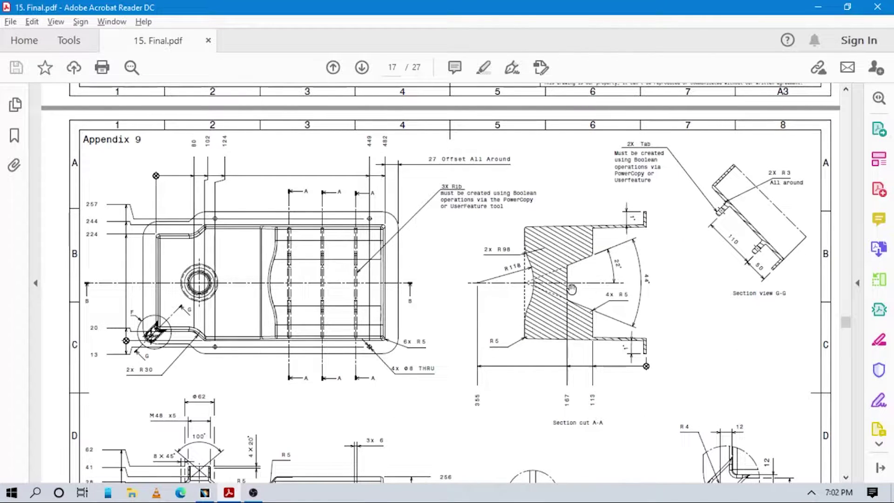
{"action": "scroll", "coordinate": [847, 326], "scroll_direction": "down", "scroll_amount": 9}
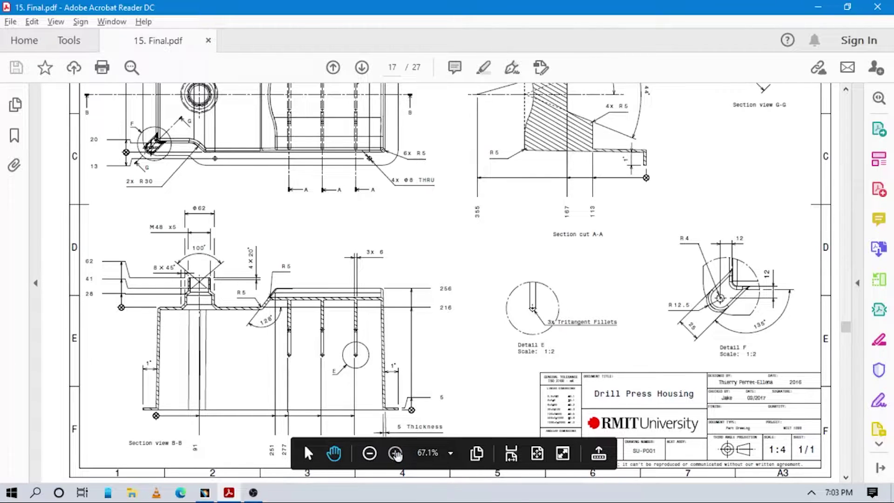
Examine the plan view and section view B-B for the housing's side profile dimensions, and return to CATIA
{"action": "scroll", "coordinate": [401, 251], "scroll_direction": "up", "scroll_amount": 3}
{"action": "scroll", "coordinate": [402, 251], "scroll_direction": "down", "scroll_amount": 1}
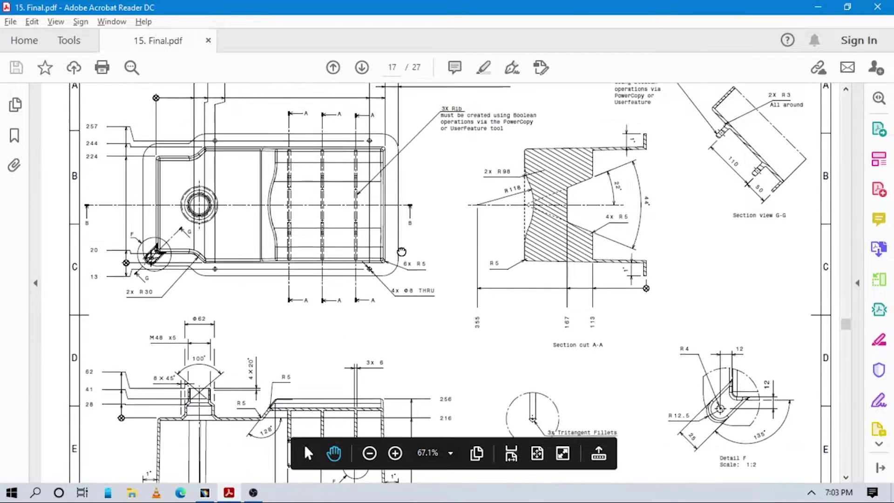
{"action": "scroll", "coordinate": [401, 252], "scroll_direction": "down", "scroll_amount": 5}
{"action": "scroll", "coordinate": [380, 339], "scroll_direction": "up", "scroll_amount": 1, "text": "ctrl"}
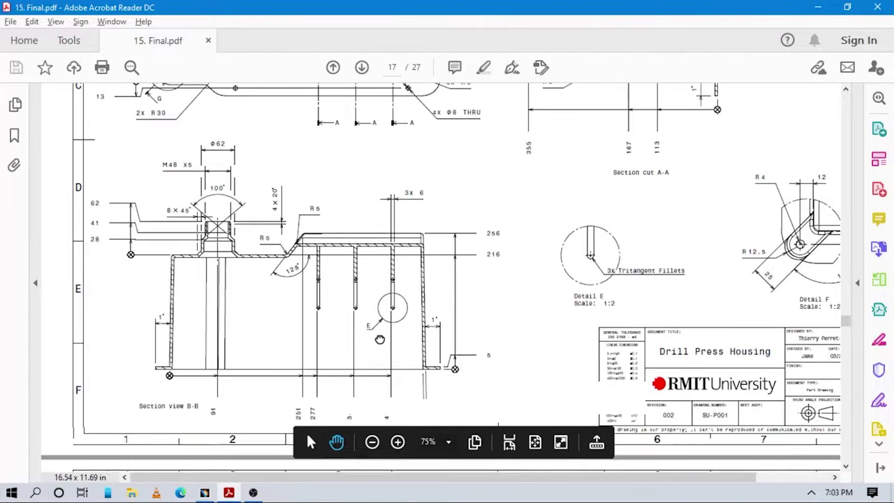
{"action": "scroll", "coordinate": [380, 340], "scroll_direction": "up", "scroll_amount": 2, "text": "ctrl"}
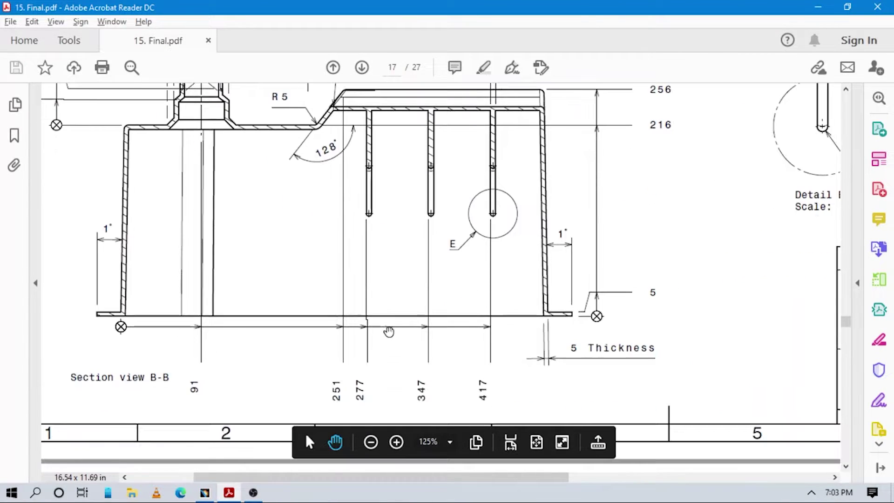
{"action": "scroll", "coordinate": [396, 298], "scroll_direction": "up", "scroll_amount": 4}
{"action": "scroll", "coordinate": [465, 316], "scroll_direction": "left", "scroll_amount": 4}
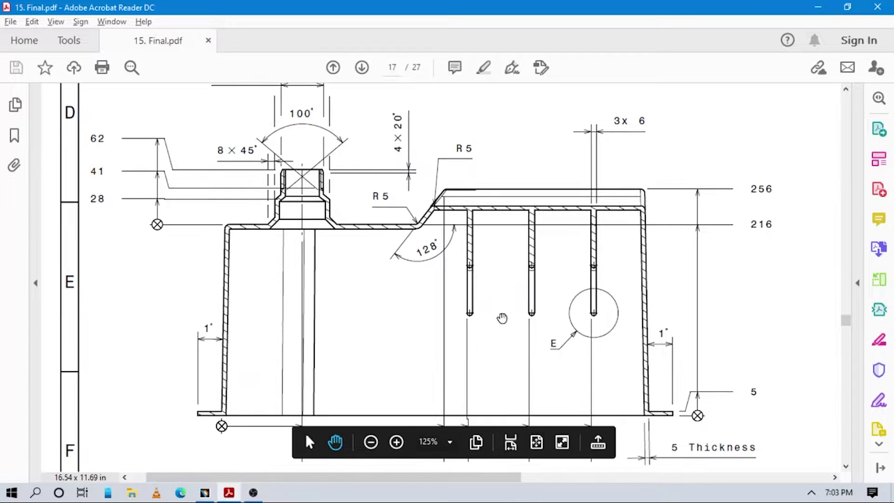
{"action": "left_click_drag", "start_coordinate": [506, 322], "coordinate": [495, 312]}
{"action": "key", "text": "alt+Tab"}
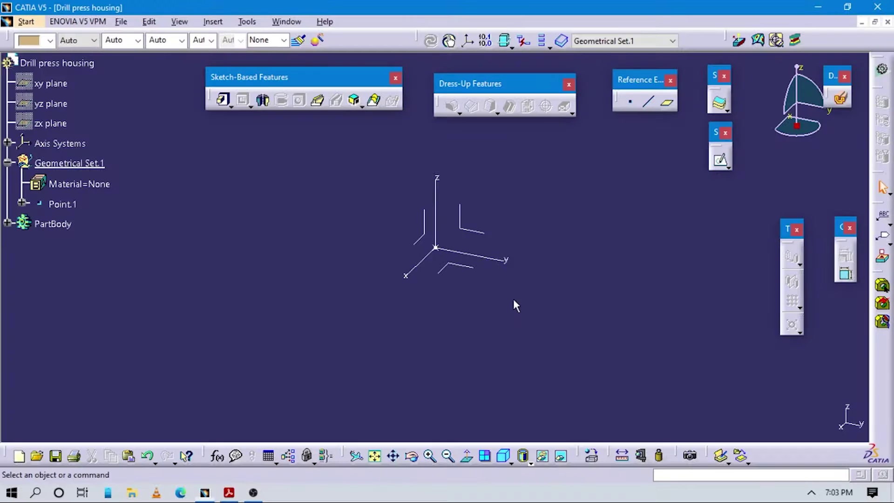
{"action": "left_click", "coordinate": [730, 163]}
{"action": "left_click", "coordinate": [720, 160]}
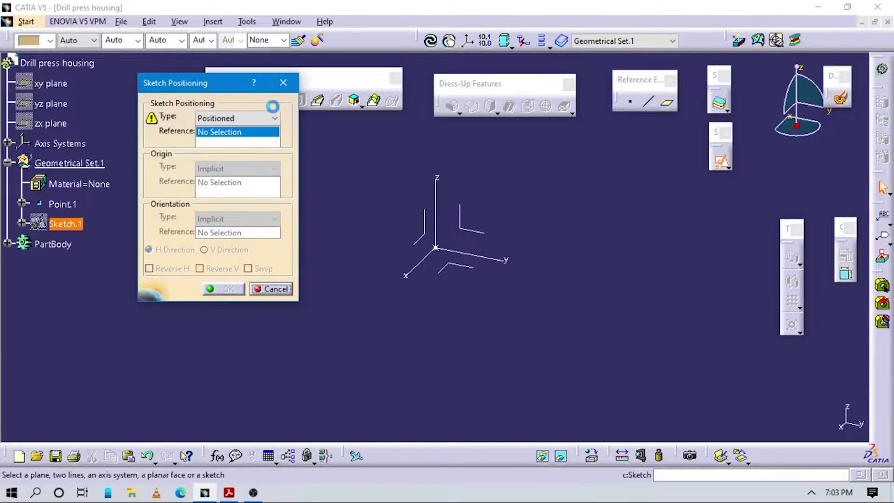
{"action": "left_click", "coordinate": [283, 84]}
Define PartBody as the work object and start a positioned sketch on the axis system's YZ plane with Point.1 as projection point origin
{"action": "right_click", "coordinate": [63, 224]}
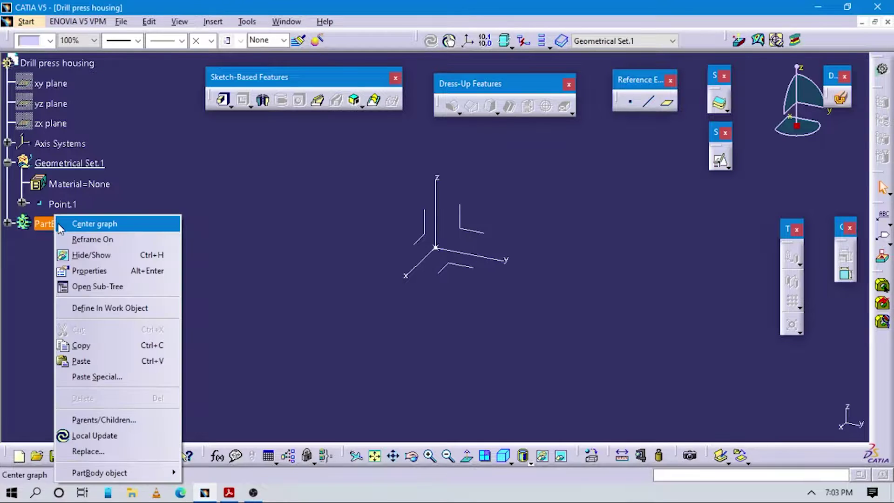
{"action": "left_click", "coordinate": [108, 307]}
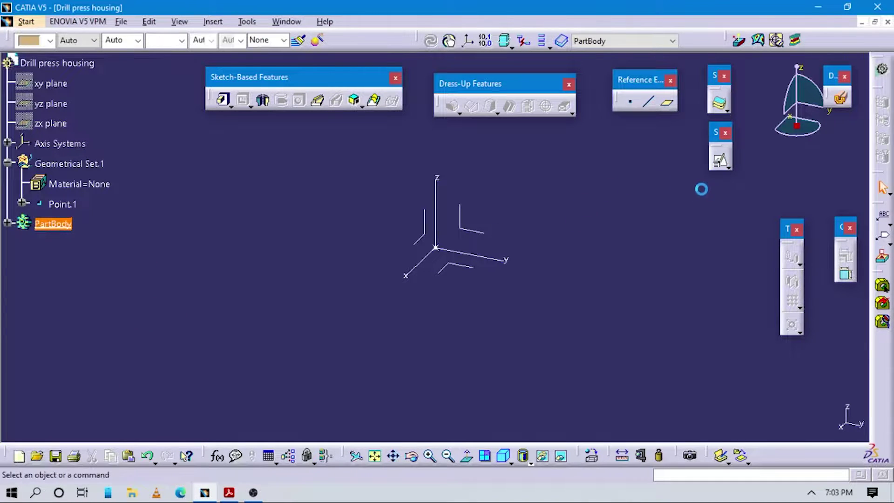
{"action": "left_click", "coordinate": [723, 171]}
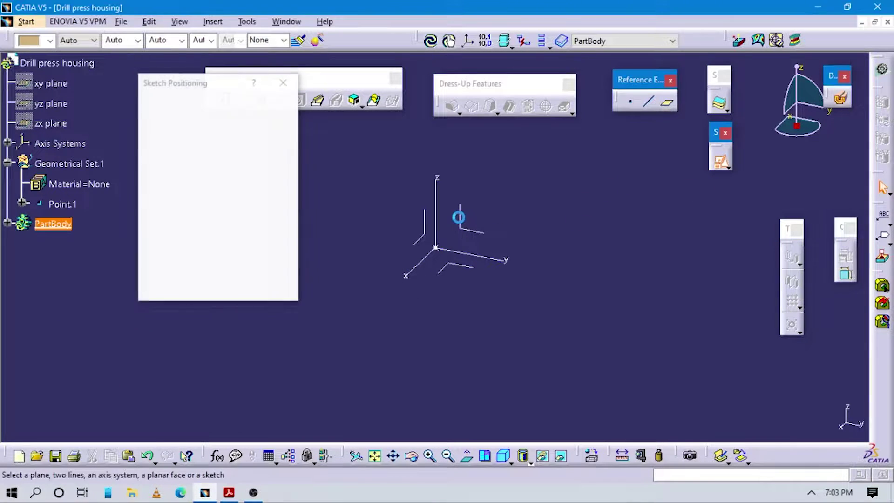
{"action": "left_click", "coordinate": [458, 216]}
{"action": "left_click", "coordinate": [238, 168]}
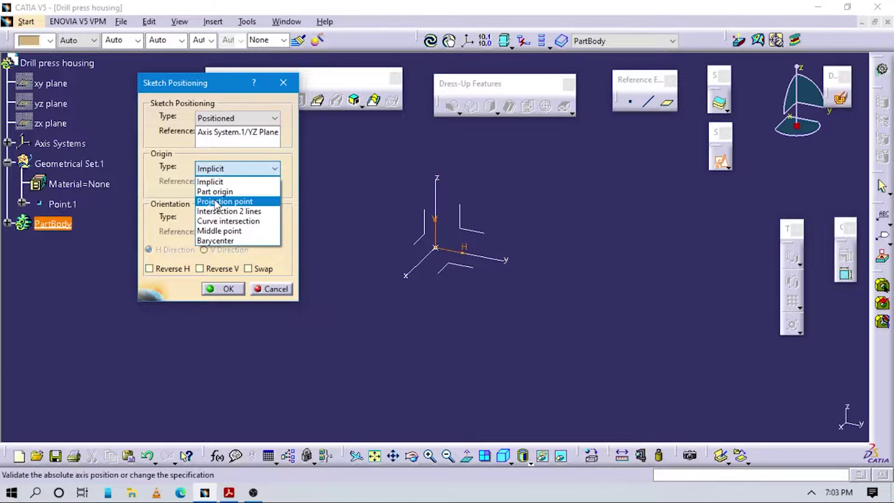
{"action": "left_click", "coordinate": [226, 200]}
{"action": "left_click", "coordinate": [67, 211]}
Orient the sketch's H direction parallel to the axis system's Y axis and enter the sketch
{"action": "left_click", "coordinate": [237, 219]}
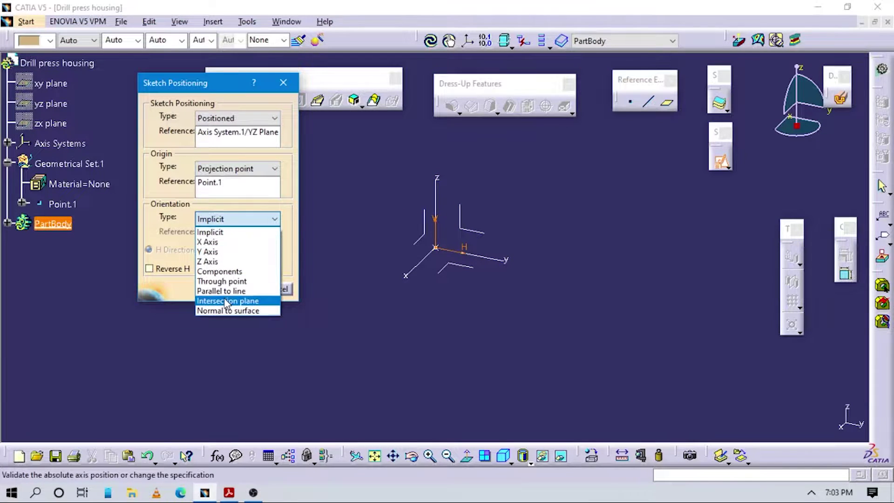
{"action": "left_click", "coordinate": [253, 295]}
{"action": "left_click", "coordinate": [238, 219]}
{"action": "left_click", "coordinate": [233, 286]}
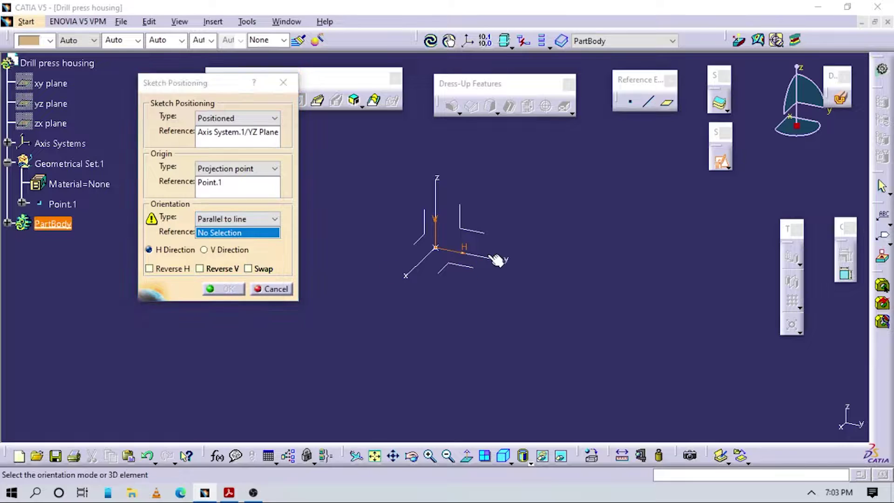
{"action": "left_click", "coordinate": [489, 257]}
{"action": "left_click", "coordinate": [228, 289]}
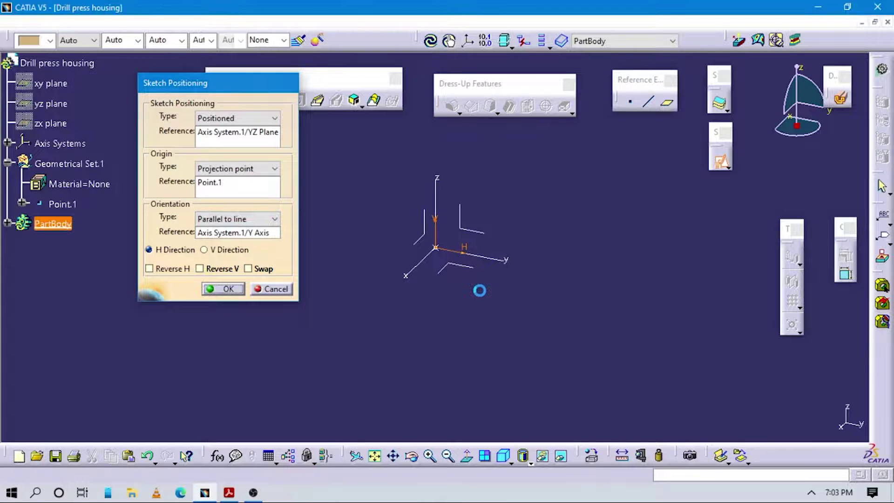
Check section view B-B and sketch an open profile from the horizontal axis: a vertical line about 59 mm long, a horizontal line and an inclined line
{"action": "key", "text": "alt+Tab"}
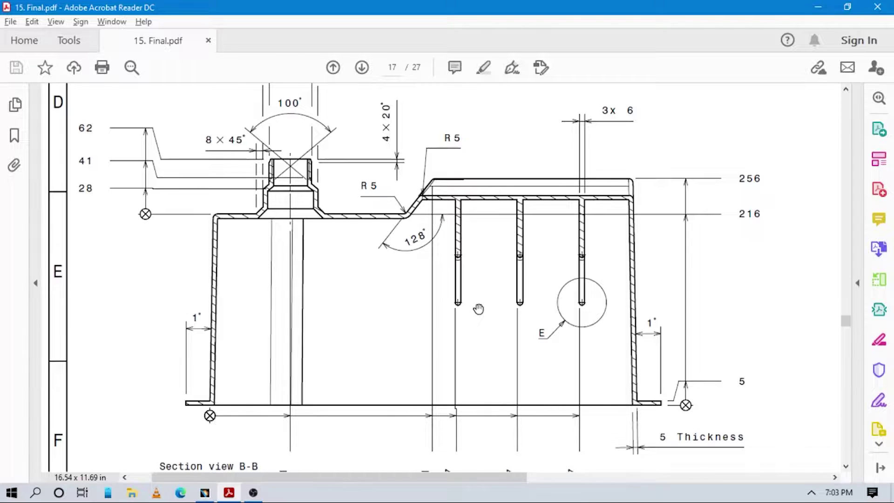
{"action": "key", "text": "alt+Tab"}
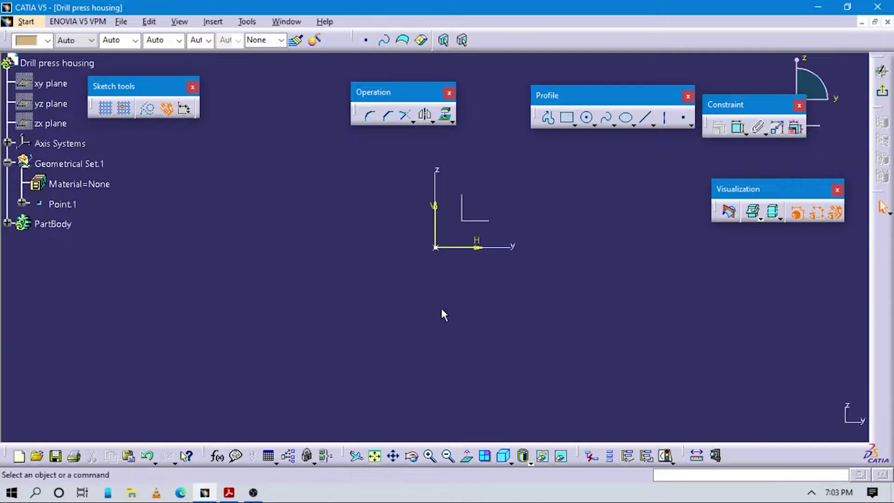
{"action": "key", "text": "alt+Tab"}
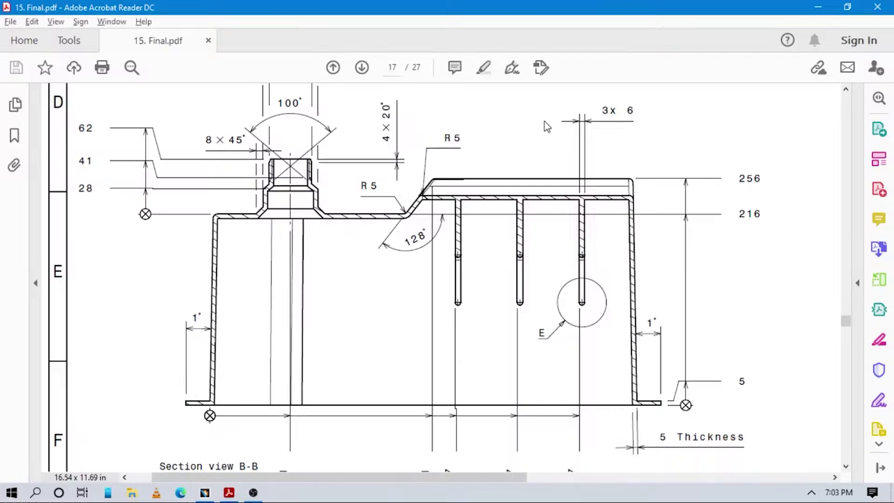
{"action": "key", "text": "alt+Tab"}
{"action": "left_click", "coordinate": [550, 118]}
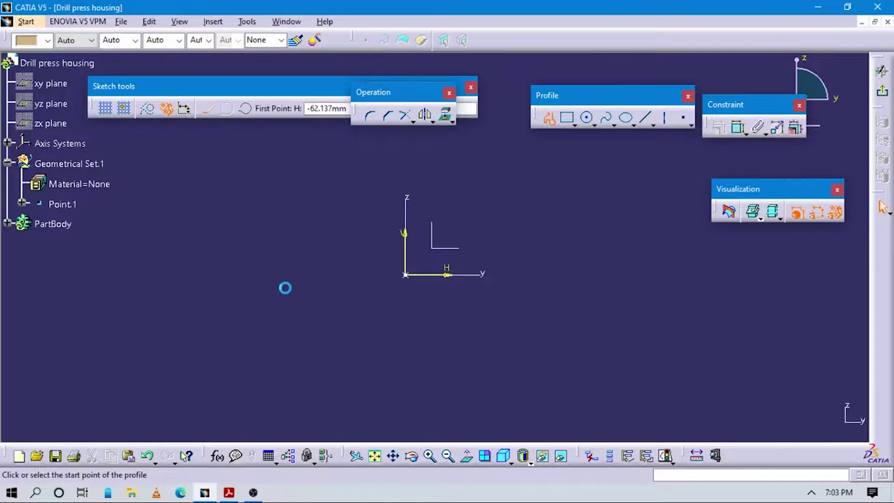
{"action": "left_click", "coordinate": [274, 273]}
{"action": "middle_click_drag", "start_coordinate": [280, 215], "coordinate": [284, 259]}
{"action": "left_click", "coordinate": [276, 225]}
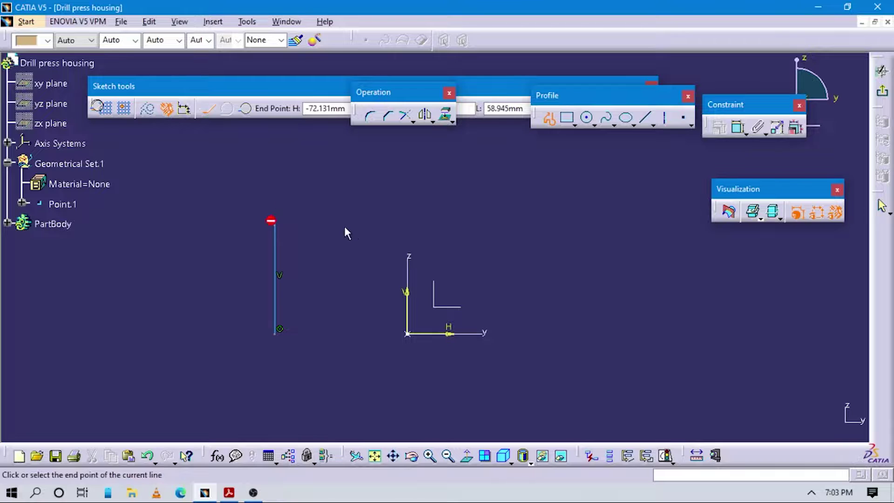
{"action": "left_click", "coordinate": [371, 225]}
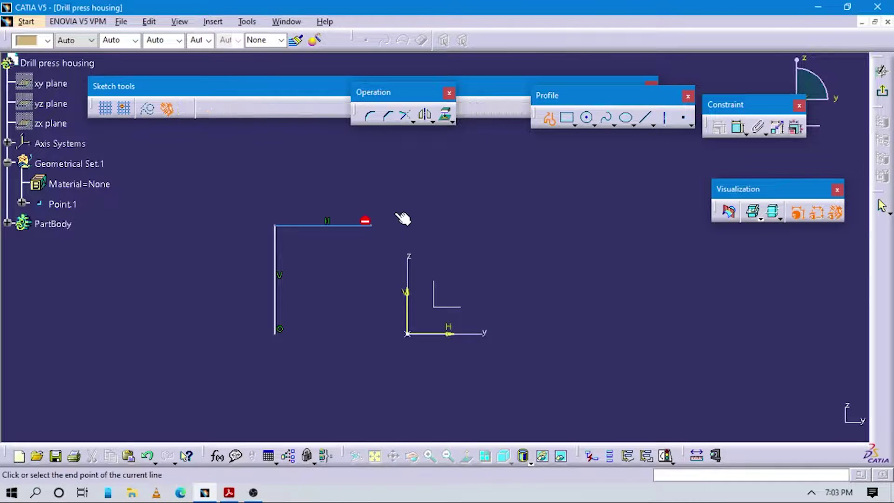
{"action": "left_click", "coordinate": [406, 207]}
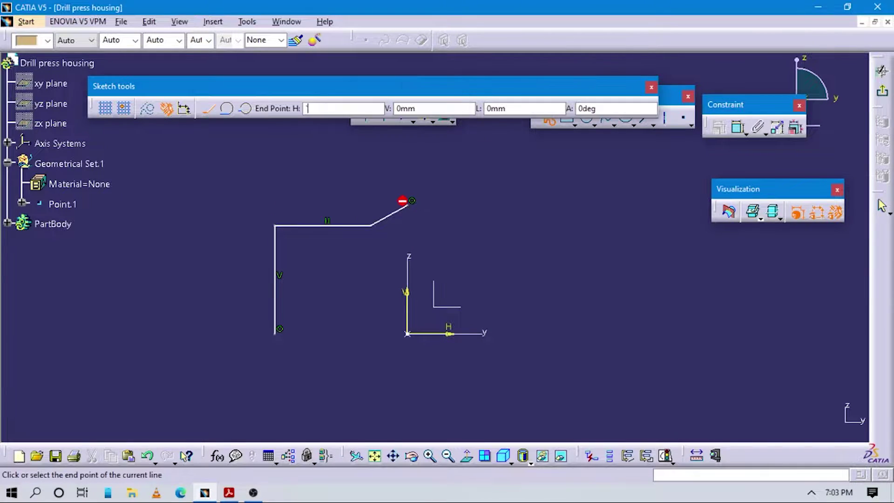
{"action": "key", "text": "Escape"}
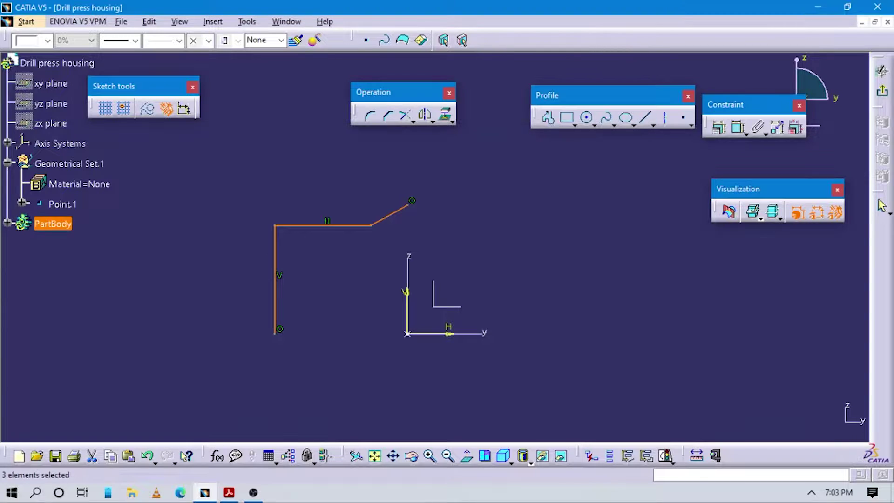
Delete all three lines of the open profile from the sketch
{"action": "left_click_drag", "start_coordinate": [218, 161], "coordinate": [449, 359]}
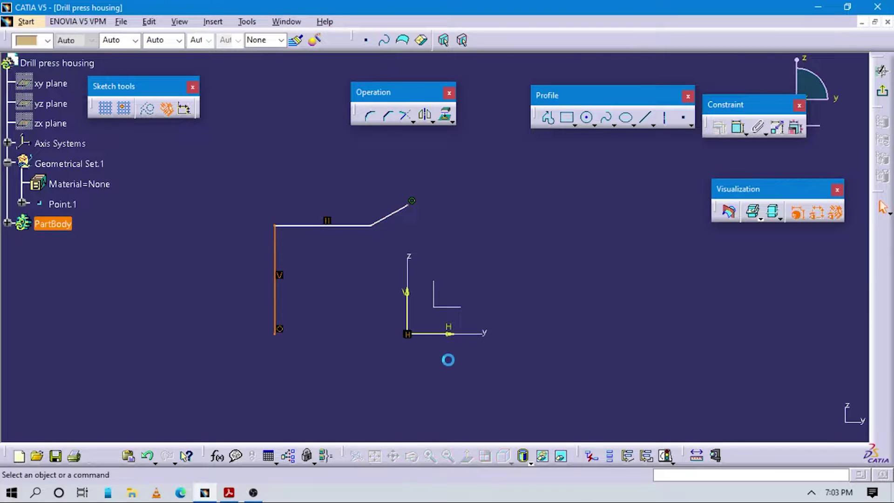
{"action": "left_click", "coordinate": [218, 162]}
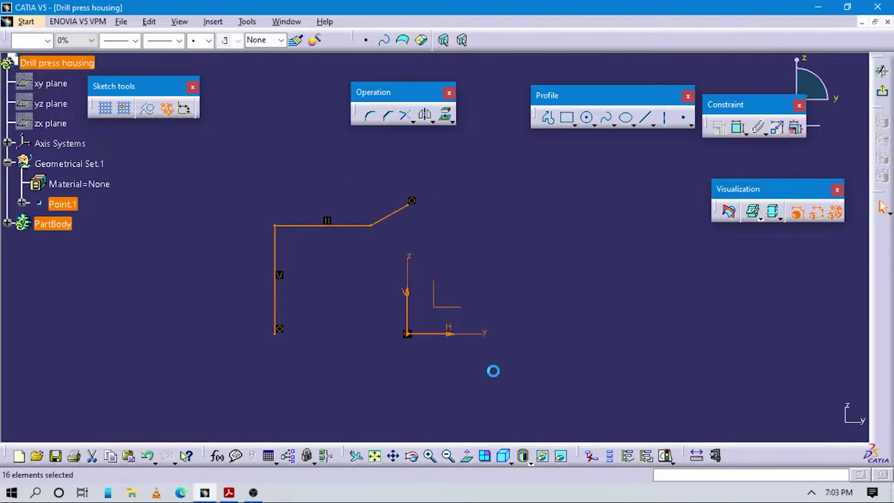
{"action": "key", "text": "Delete"}
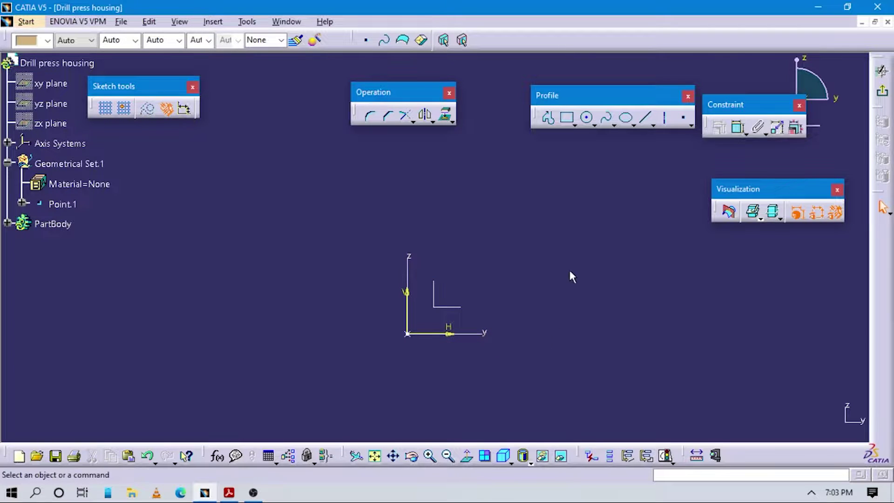
Sketch a closed stepped profile on the horizontal axis, about 208 mm wide, rising from about 50 mm to 68 mm through an inclined line
{"action": "left_click", "coordinate": [547, 118]}
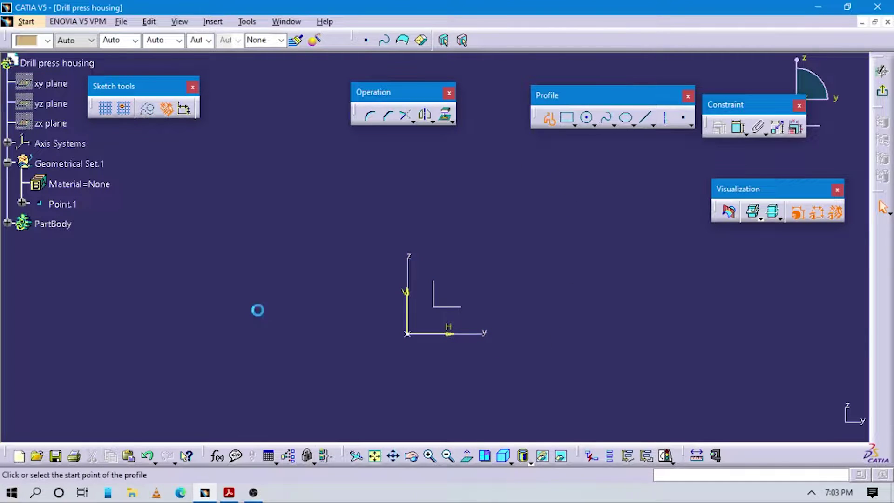
{"action": "left_click", "coordinate": [204, 333]}
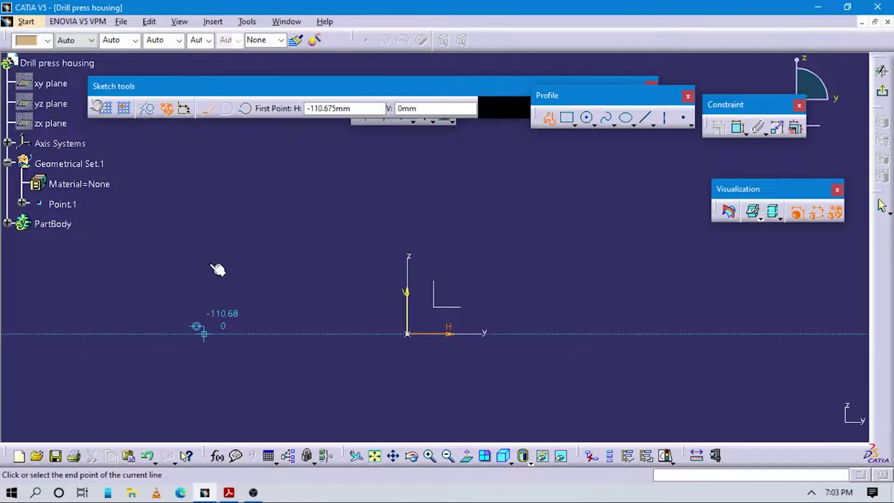
{"action": "left_click", "coordinate": [205, 241]}
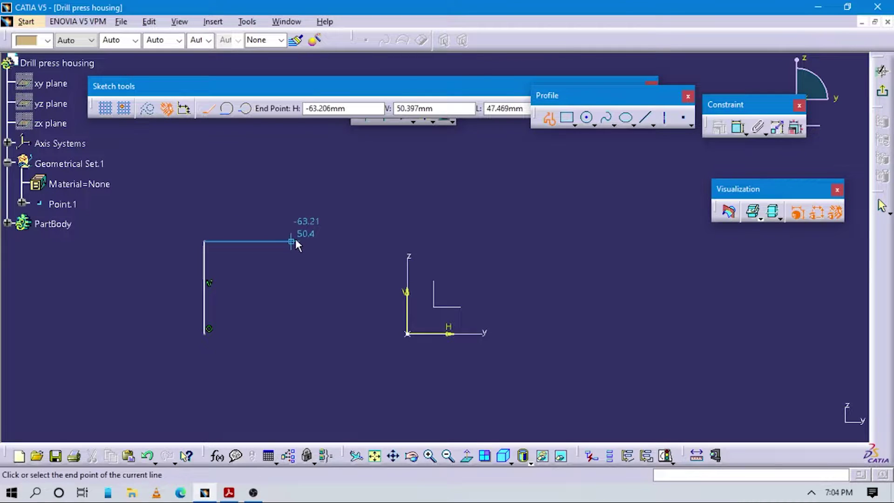
{"action": "left_click", "coordinate": [294, 241]}
{"action": "left_click", "coordinate": [339, 207]}
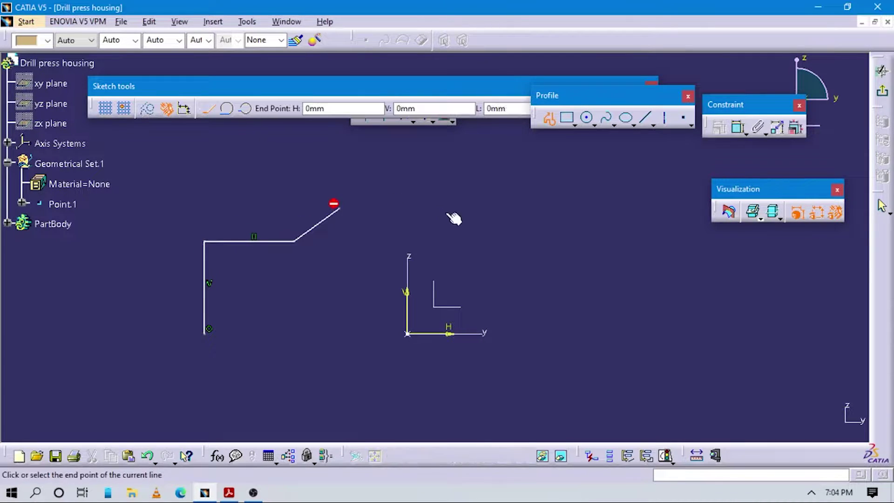
{"action": "left_click", "coordinate": [585, 208]}
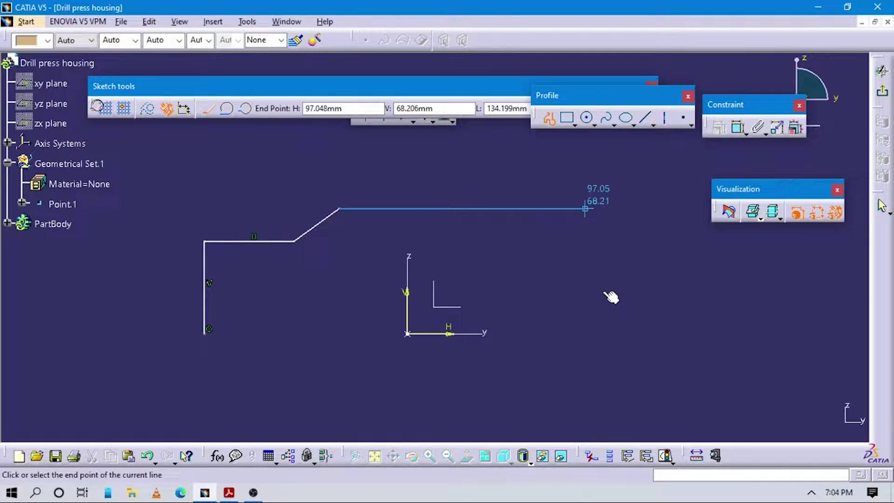
{"action": "left_click", "coordinate": [585, 333]}
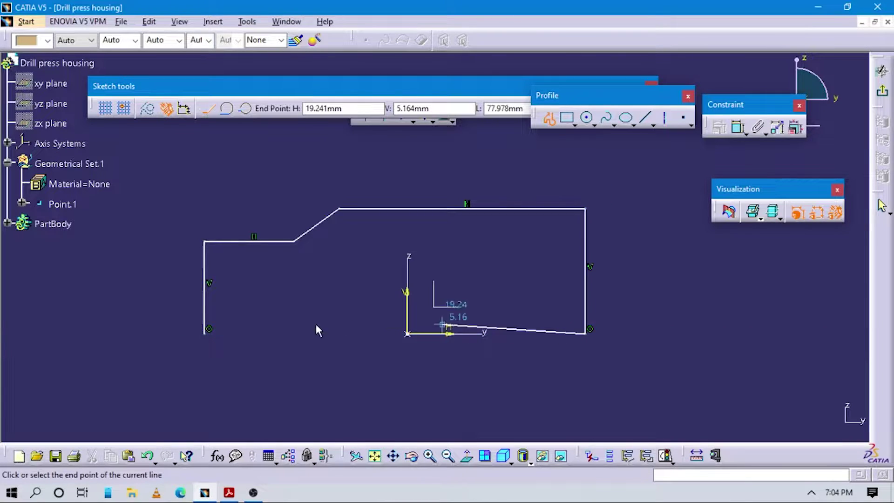
{"action": "left_click", "coordinate": [204, 333]}
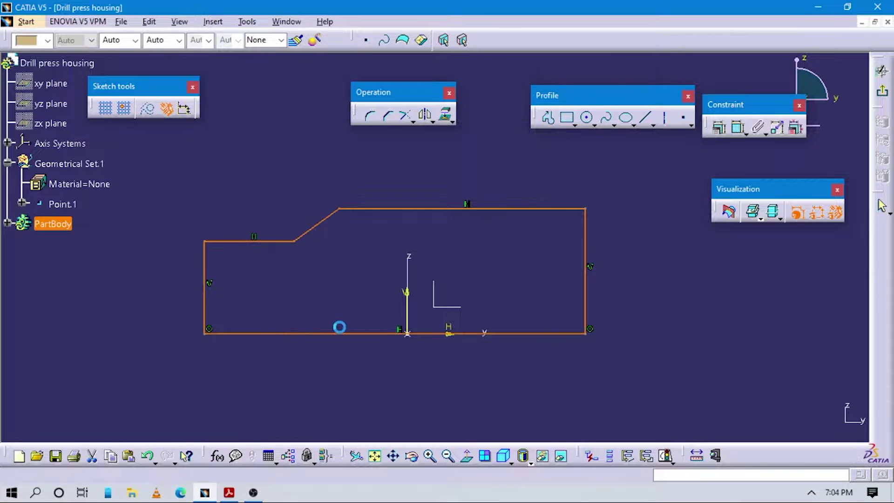
Check the heights in section view B-B and constrain the lower horizontal edge to 216 mm above the base line
{"action": "key", "text": "alt+Tab"}
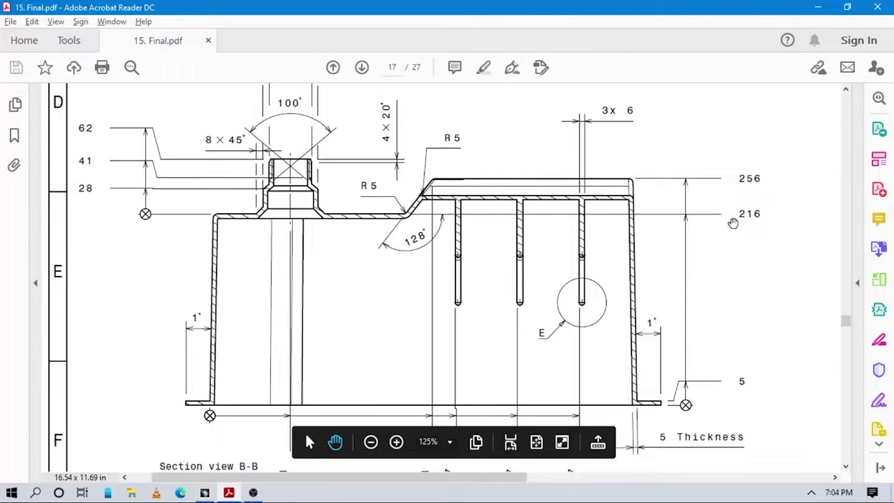
{"action": "key", "text": "alt+Tab"}
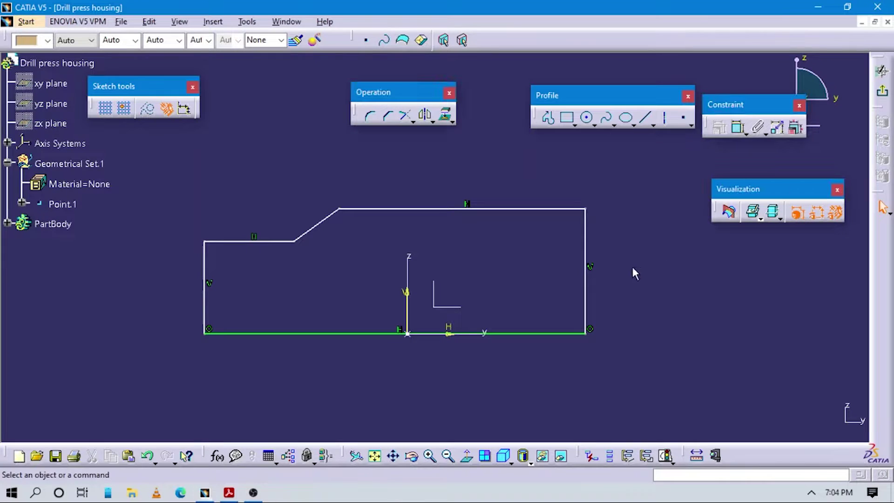
{"action": "left_click", "coordinate": [738, 127]}
{"action": "left_click", "coordinate": [289, 242]}
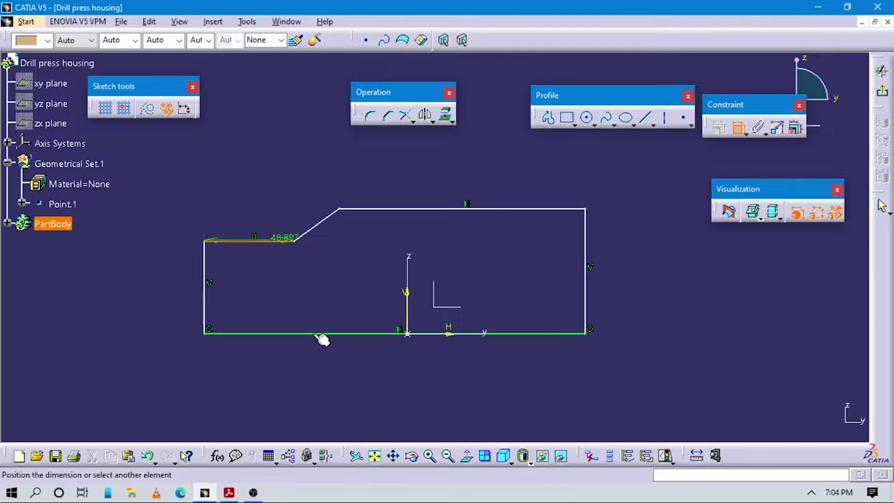
{"action": "left_click", "coordinate": [320, 334]}
{"action": "left_click", "coordinate": [625, 284]}
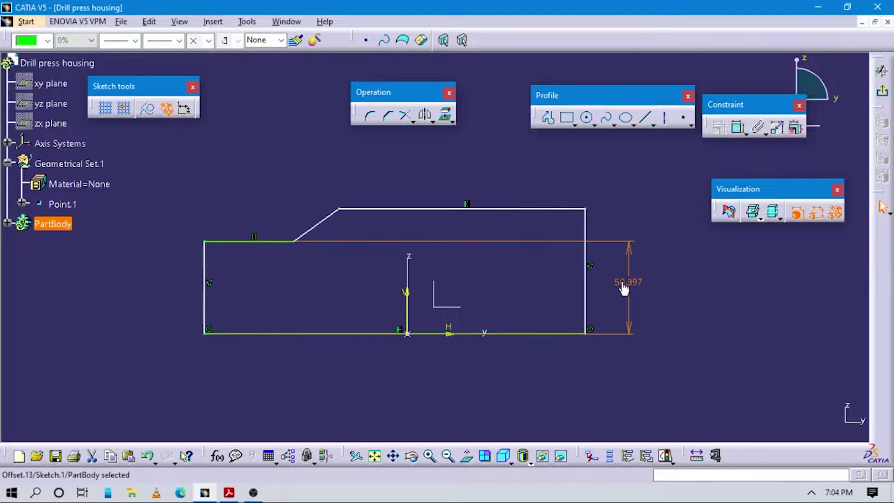
{"action": "double_click", "coordinate": [623, 289]}
{"action": "type", "text": "216"}
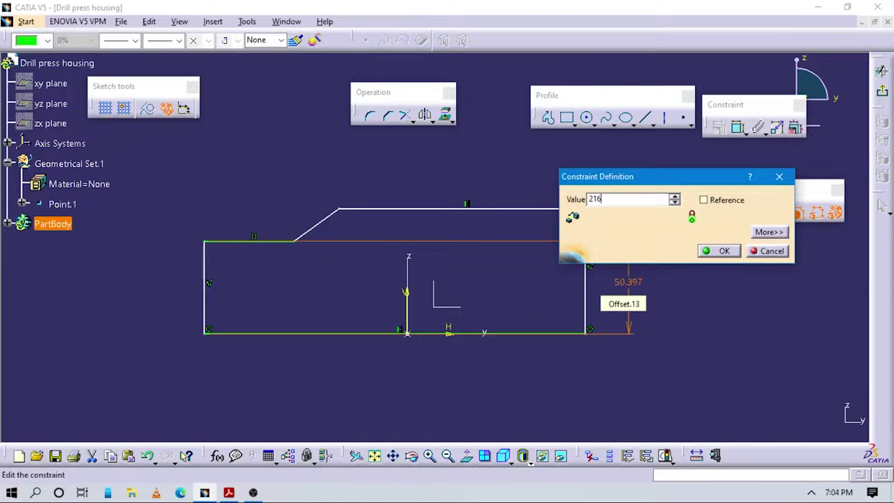
{"action": "key", "text": "alt+Tab"}
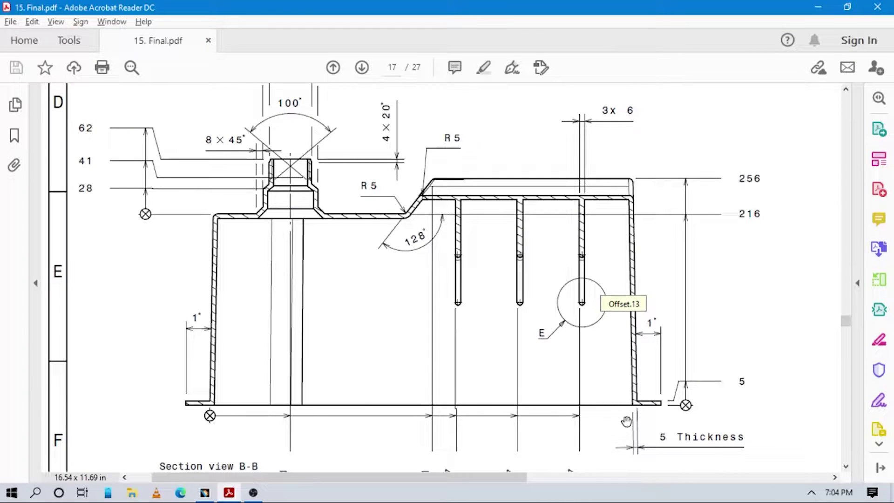
{"action": "key", "text": "alt+Tab"}
{"action": "mouse_move", "coordinate": [726, 321]}
{"action": "middle_mouse_down", "text": "ctrl"}
{"action": "mouse_move", "coordinate": [598, 220]}
{"action": "mouse_move", "coordinate": [602, 334]}
{"action": "middle_mouse_up", "text": "ctrl"}
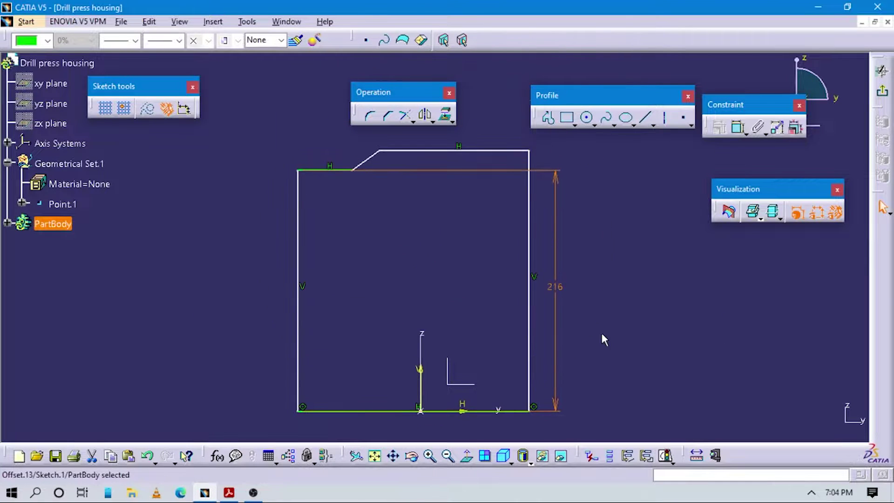
{"action": "left_click", "coordinate": [604, 339]}
Constrain the upper horizontal edge to 256 mm above the base line
{"action": "left_click", "coordinate": [737, 127]}
{"action": "left_click", "coordinate": [469, 150]}
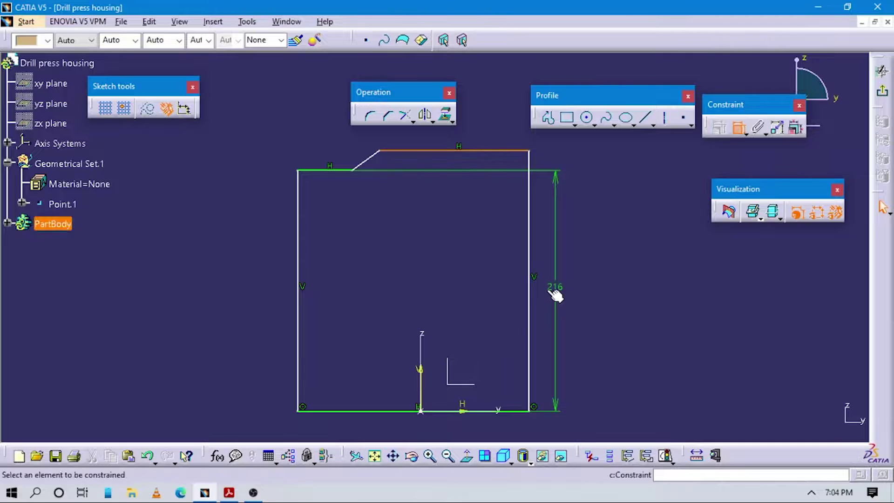
{"action": "left_click", "coordinate": [512, 411]}
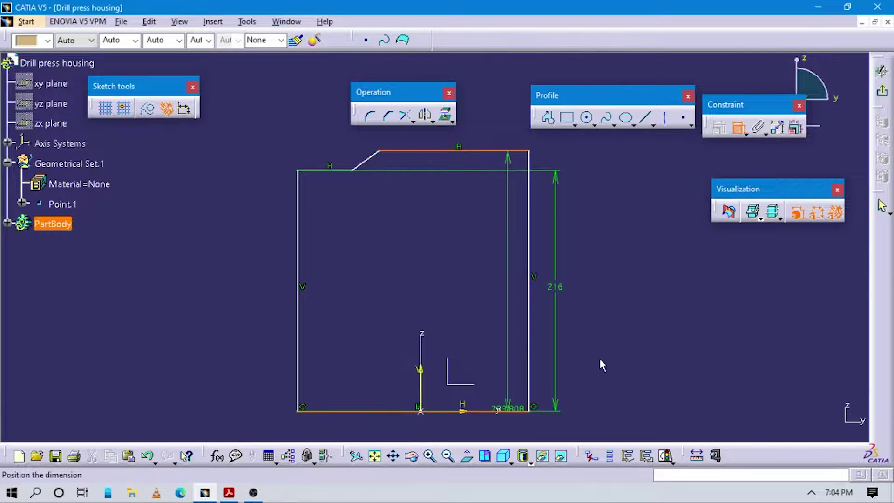
{"action": "left_click", "coordinate": [617, 333]}
{"action": "double_click", "coordinate": [626, 330]}
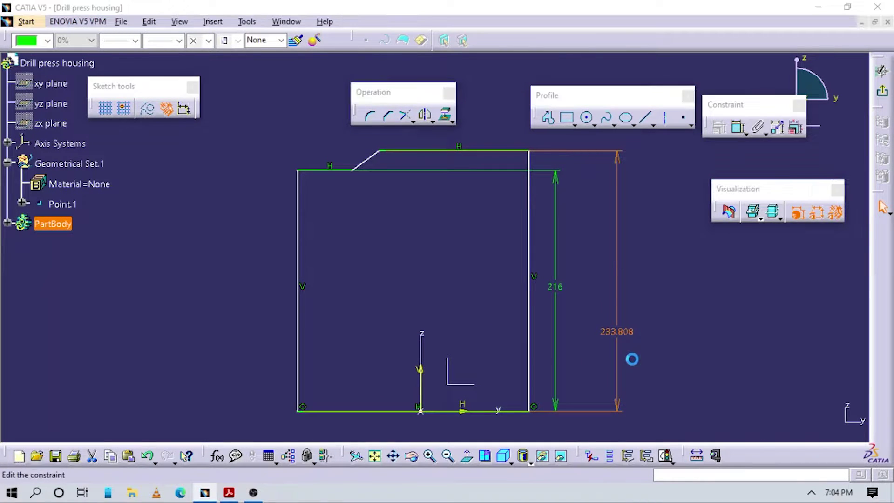
Examine section view B-B in the PDF drawing for the horizontal distance to the top of the inclined wall
{"action": "key", "text": "alt+Tab"}
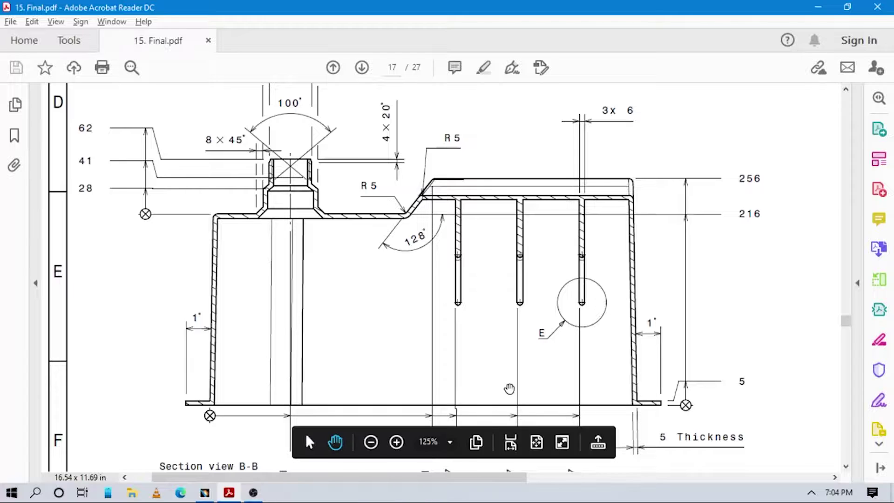
{"action": "scroll", "coordinate": [567, 332], "scroll_direction": "down", "scroll_amount": 4}
{"action": "scroll", "coordinate": [551, 313], "scroll_direction": "up", "scroll_amount": 2}
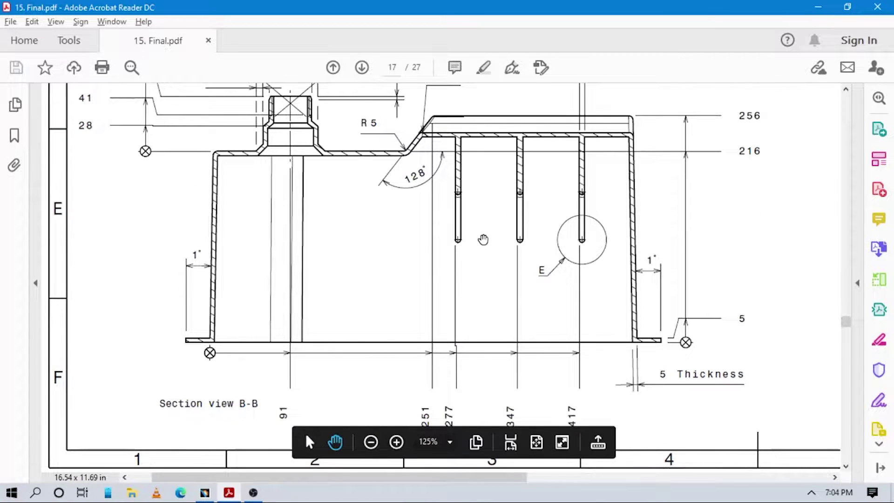
{"action": "scroll", "coordinate": [431, 203], "scroll_direction": "up", "scroll_amount": 2}
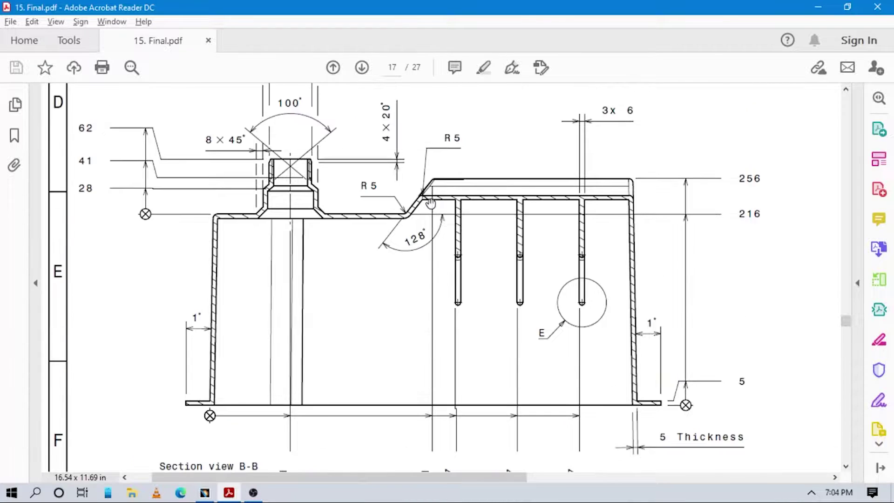
{"action": "scroll", "coordinate": [313, 321], "scroll_direction": "down", "scroll_amount": 2}
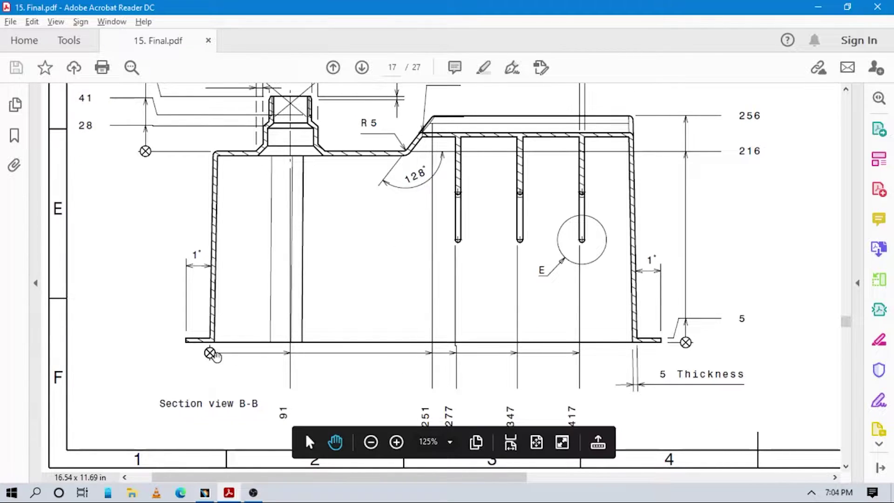
{"action": "scroll", "coordinate": [410, 357], "scroll_direction": "down", "scroll_amount": 2}
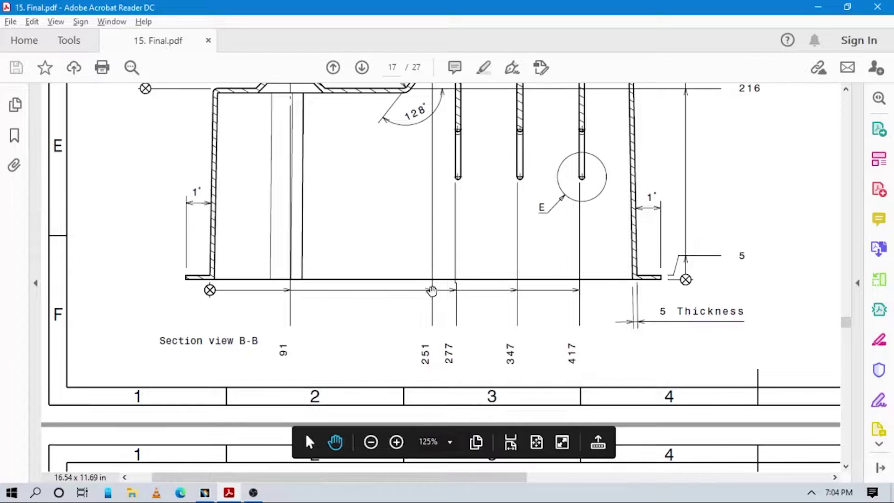
{"action": "scroll", "coordinate": [427, 290], "scroll_direction": "up", "scroll_amount": 2}
{"action": "scroll", "coordinate": [425, 141], "scroll_direction": "down", "scroll_amount": 2}
{"action": "key", "text": "alt+Tab"}
Constrain the horizontal distance from the outer vertical edge beside the lower step to the incline's upper corner to 251 mm
{"action": "middle_click_drag", "start_coordinate": [493, 322], "coordinate": [492, 344], "text": "ctrl"}
{"action": "left_click", "coordinate": [684, 252]}
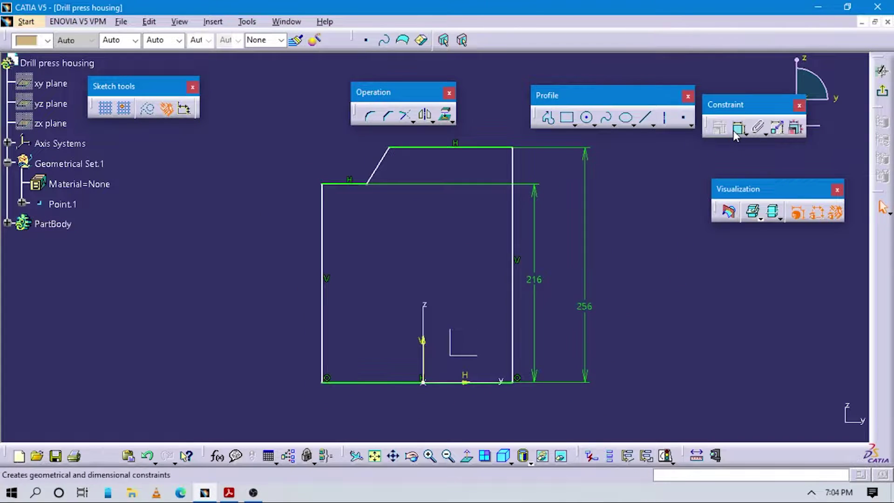
{"action": "left_click", "coordinate": [737, 132]}
{"action": "left_click", "coordinate": [329, 269]}
{"action": "left_click", "coordinate": [390, 148]}
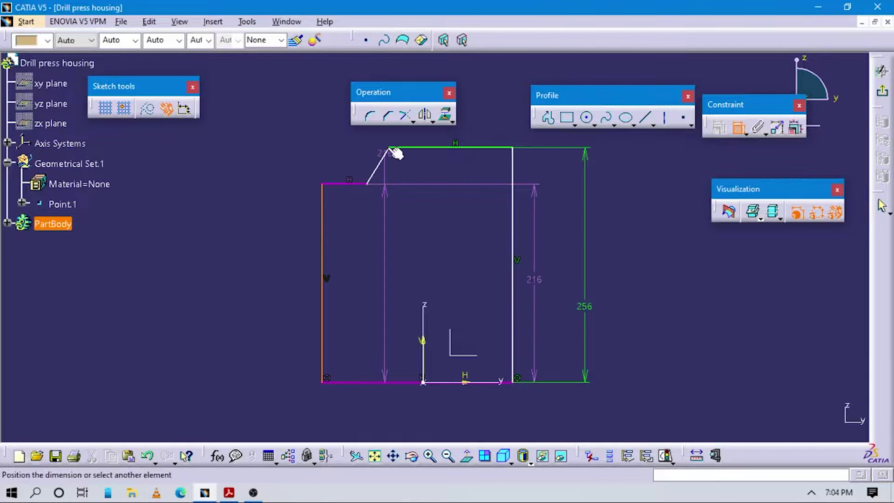
{"action": "left_click", "coordinate": [392, 253]}
{"action": "double_click", "coordinate": [409, 253]}
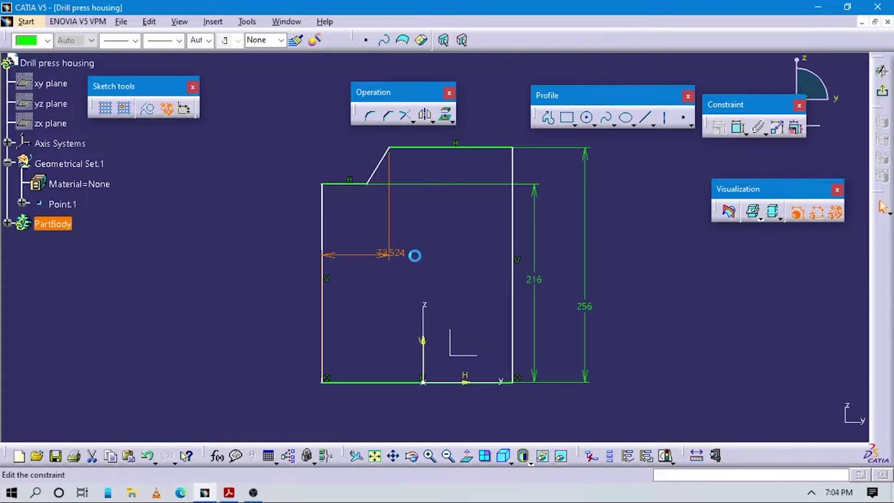
{"action": "key", "text": "Return"}
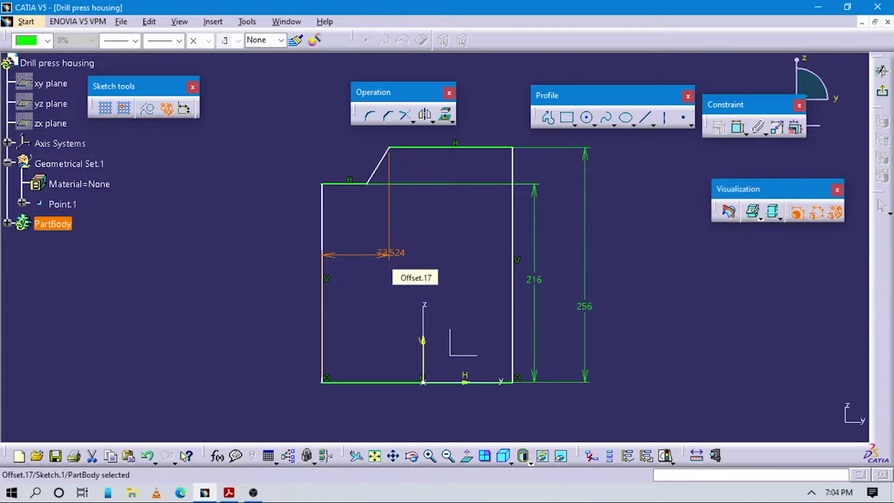
{"action": "middle_click_drag", "start_coordinate": [396, 236], "coordinate": [426, 246]}
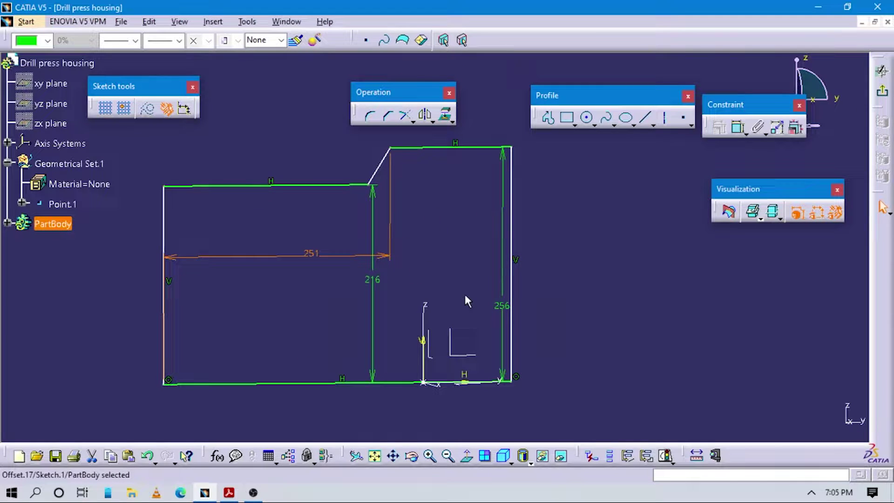
{"action": "left_click", "coordinate": [465, 454]}
Check the incline's angle in section view B-B, dimension the angle between the inclined line and upper horizontal edge, and open it for editing
{"action": "mouse_move", "coordinate": [489, 346]}
{"action": "middle_mouse_down"}
{"action": "mouse_move", "coordinate": [460, 254]}
{"action": "mouse_move", "coordinate": [521, 328]}
{"action": "middle_mouse_up"}
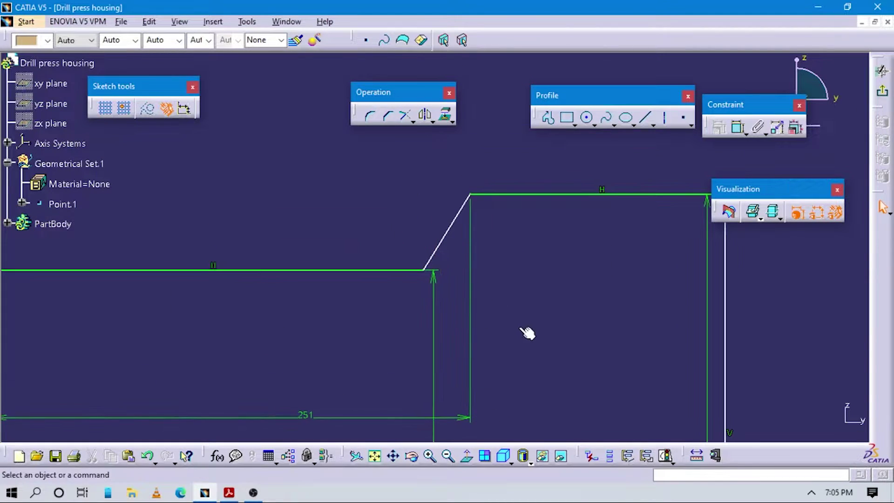
{"action": "key", "text": "alt+Tab"}
{"action": "scroll", "coordinate": [453, 217], "scroll_direction": "up", "scroll_amount": 3}
{"action": "key", "text": "alt+Tab"}
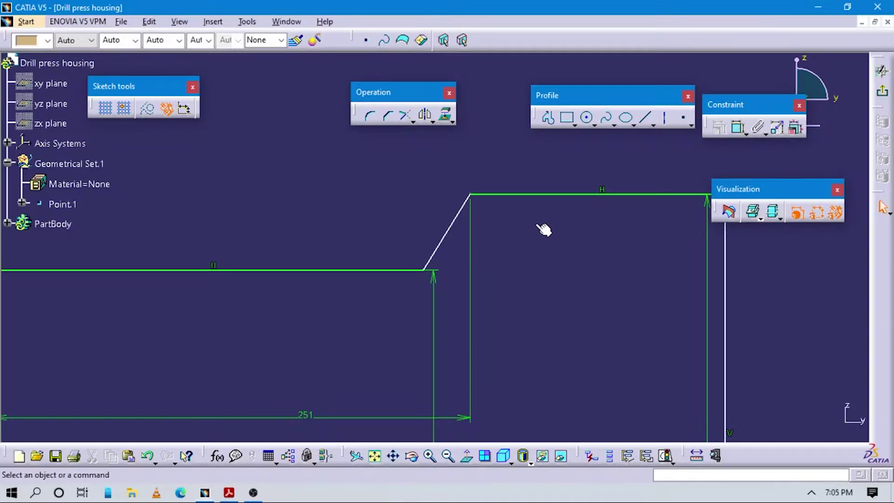
{"action": "left_click", "coordinate": [738, 127]}
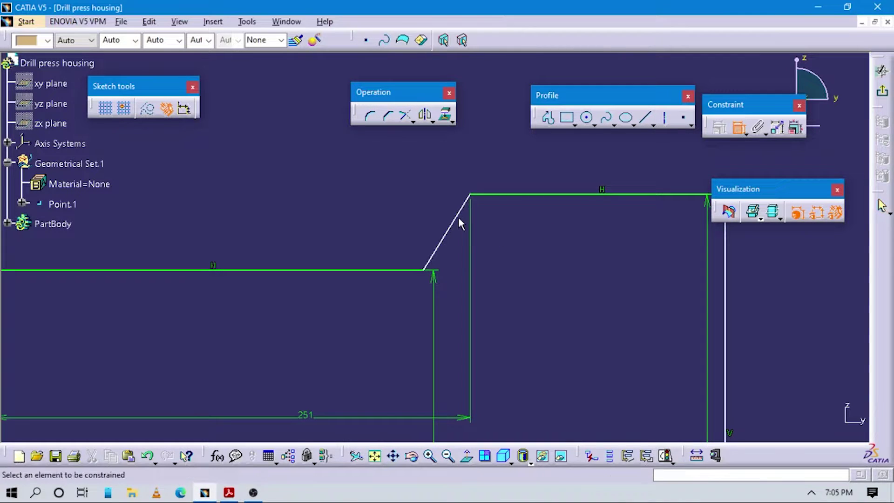
{"action": "left_click", "coordinate": [459, 219]}
{"action": "left_click", "coordinate": [516, 195]}
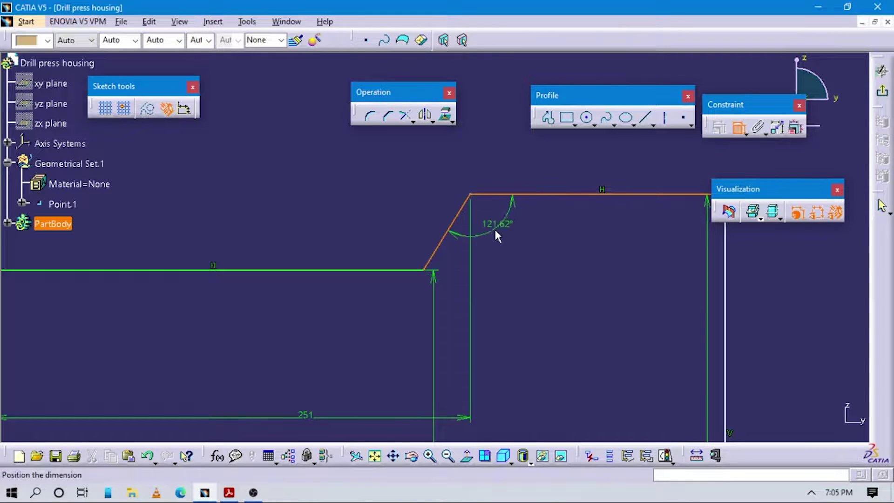
{"action": "left_click", "coordinate": [498, 228]}
{"action": "double_click", "coordinate": [502, 221]}
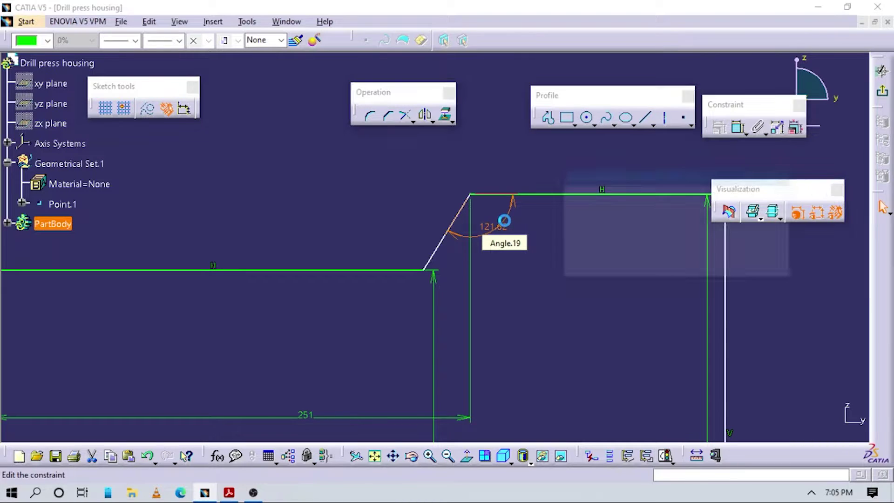
Examine the top view in the PDF drawing for the housing's overall length
{"action": "key", "text": "alt+Tab"}
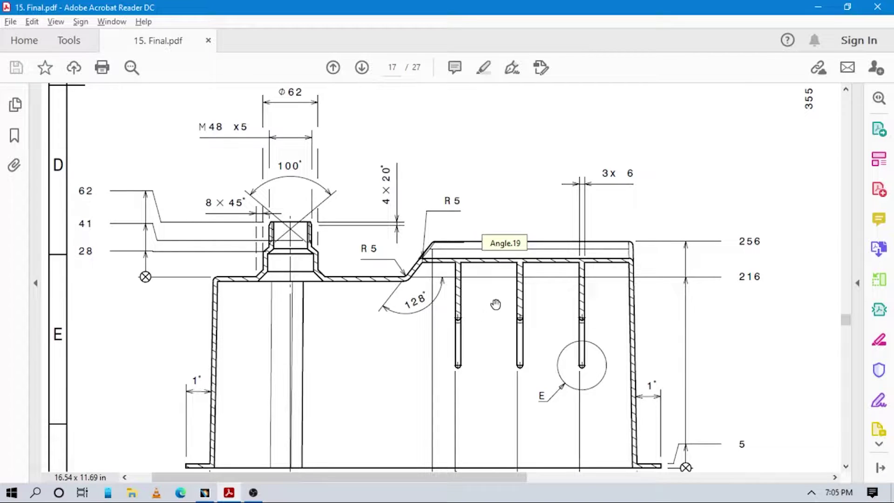
{"action": "scroll", "coordinate": [495, 305], "scroll_direction": "down", "scroll_amount": 3, "text": "ctrl"}
{"action": "scroll", "coordinate": [358, 211], "scroll_direction": "up", "scroll_amount": 3}
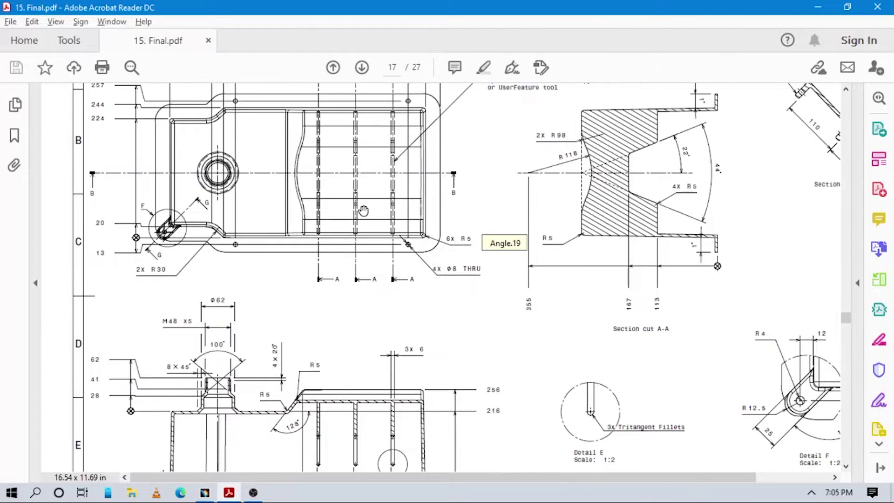
{"action": "scroll", "coordinate": [341, 211], "scroll_direction": "up", "scroll_amount": 2}
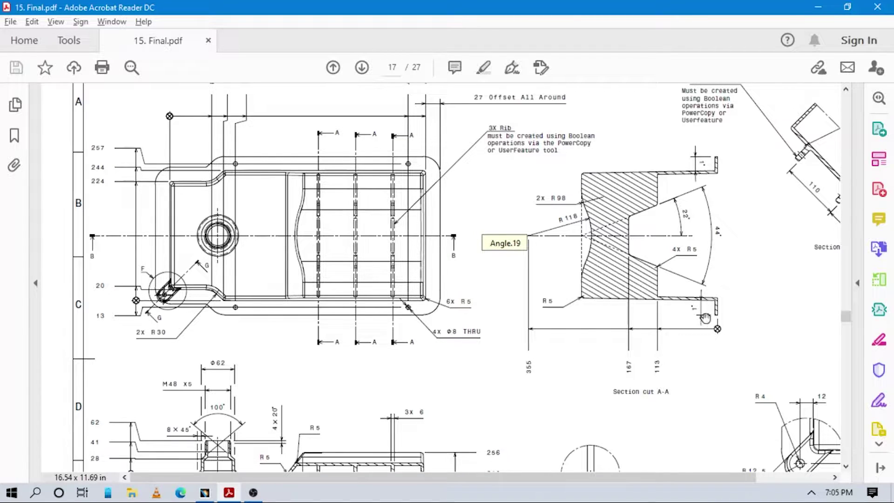
{"action": "mouse_move", "coordinate": [398, 447]}
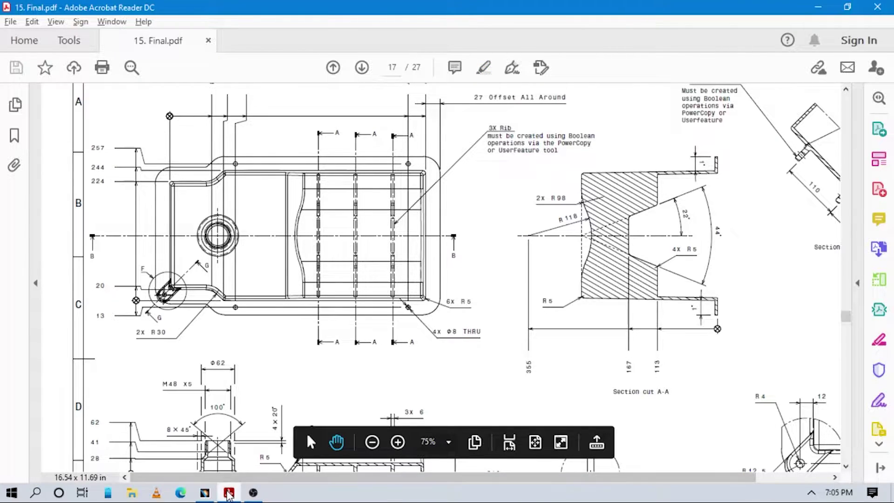
{"action": "left_click", "coordinate": [228, 493]}
{"action": "left_click", "coordinate": [228, 493]}
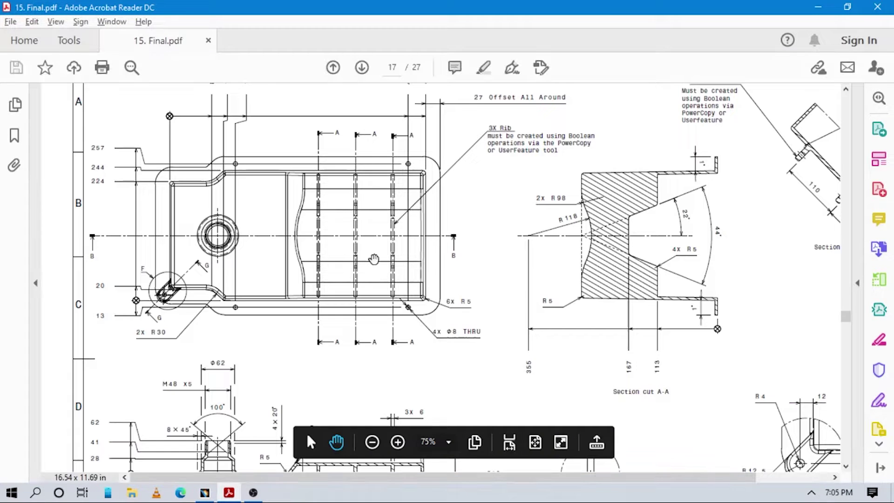
{"action": "left_click_drag", "start_coordinate": [374, 259], "coordinate": [408, 309]}
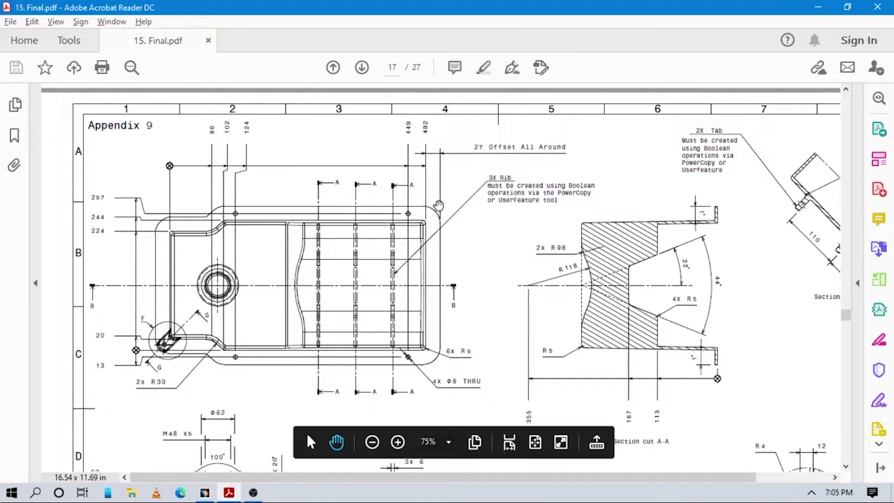
{"action": "key", "text": "alt+Tab"}
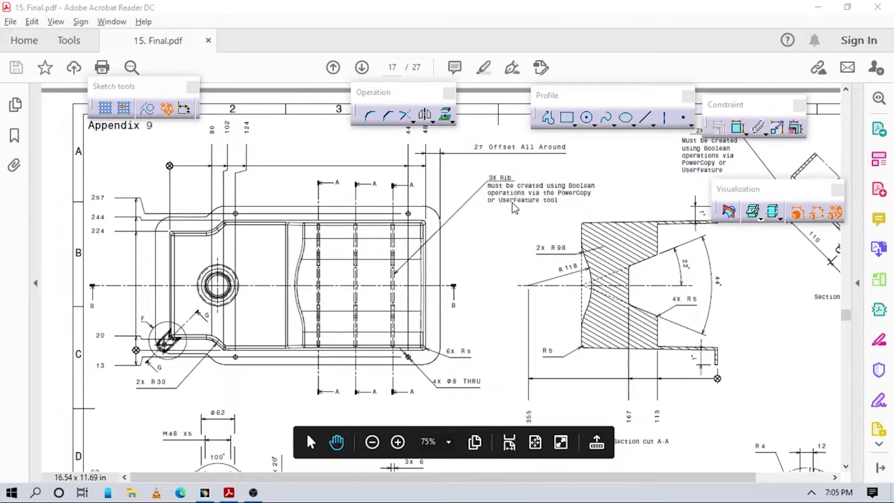
Constrain the horizontal distance between the profile's two outer vertical edges to 482 mm
{"action": "middle_click_drag", "start_coordinate": [556, 355], "coordinate": [585, 328]}
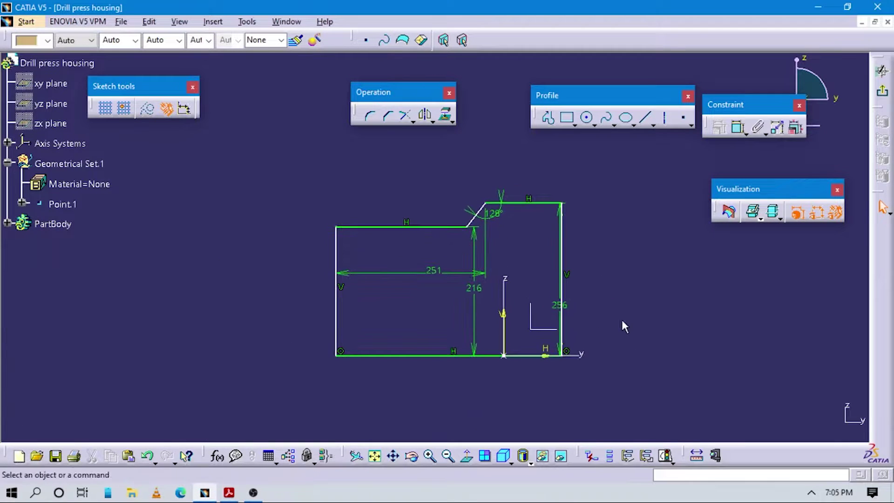
{"action": "left_click", "coordinate": [738, 127]}
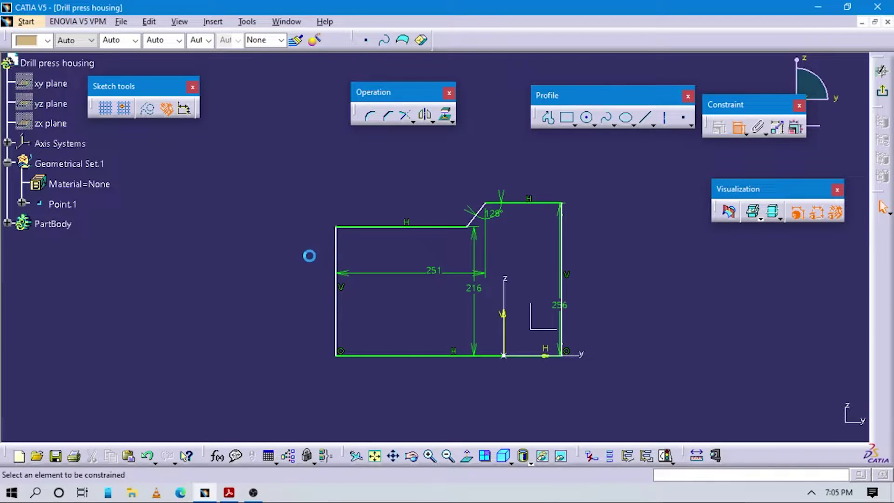
{"action": "left_click", "coordinate": [338, 257]}
{"action": "left_click", "coordinate": [562, 243]}
{"action": "left_click", "coordinate": [521, 140]}
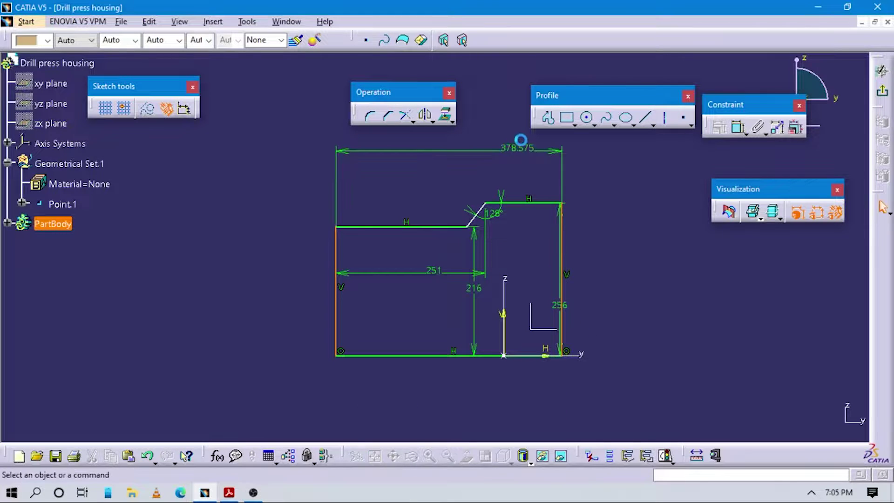
{"action": "double_click", "coordinate": [518, 146]}
{"action": "type", "text": "482"}
{"action": "key", "text": "Return"}
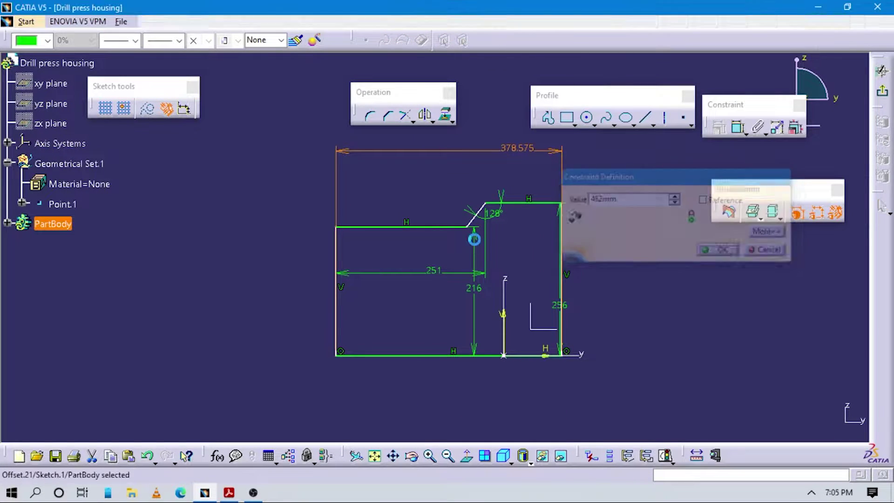
{"action": "middle_click_drag", "start_coordinate": [537, 272], "coordinate": [539, 287], "text": "ctrl"}
{"action": "left_click", "coordinate": [700, 287]}
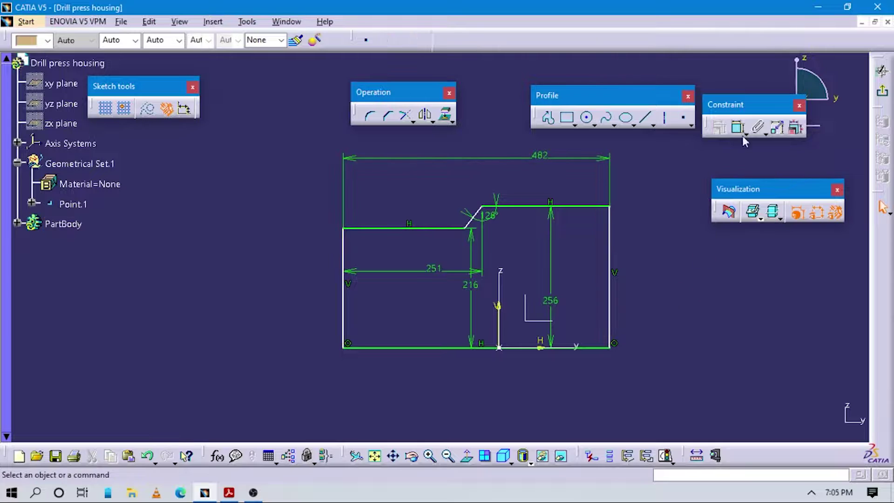
Make the profile's two outer vertical edges symmetric about the sketch's vertical axis
{"action": "left_click", "coordinate": [737, 128]}
{"action": "left_click", "coordinate": [613, 235]}
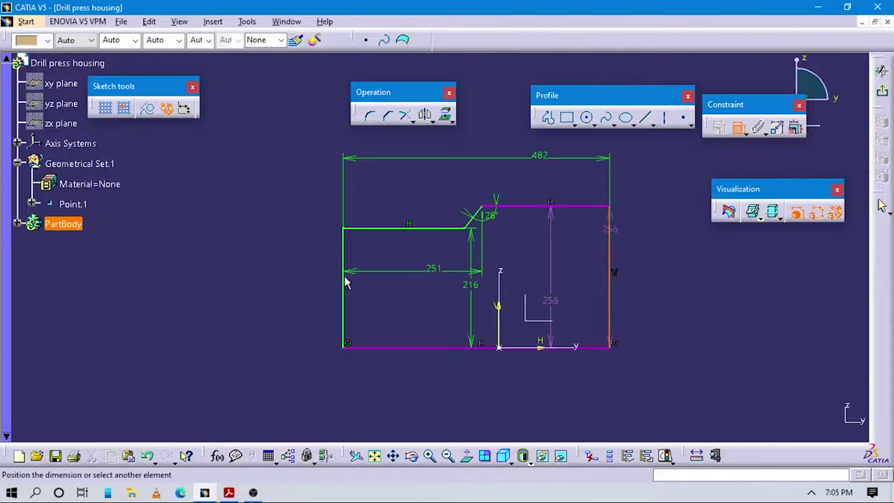
{"action": "left_click", "coordinate": [344, 255]}
{"action": "right_click", "coordinate": [396, 259]}
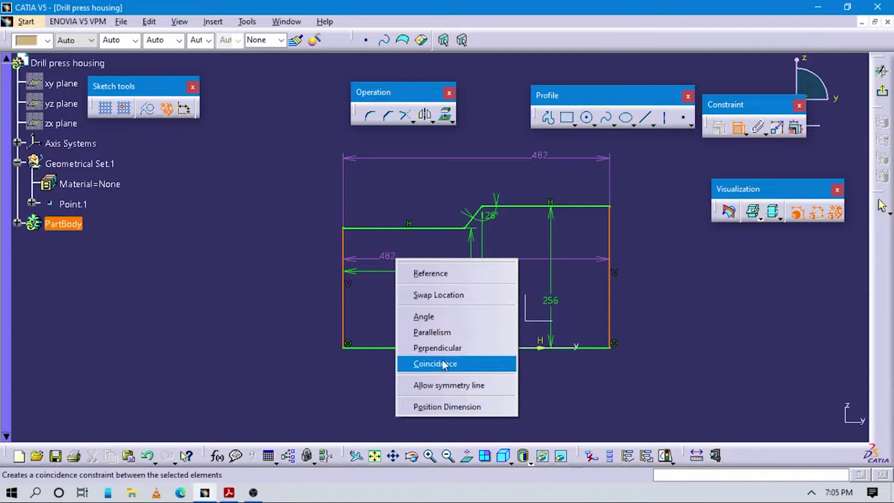
{"action": "left_click", "coordinate": [444, 385]}
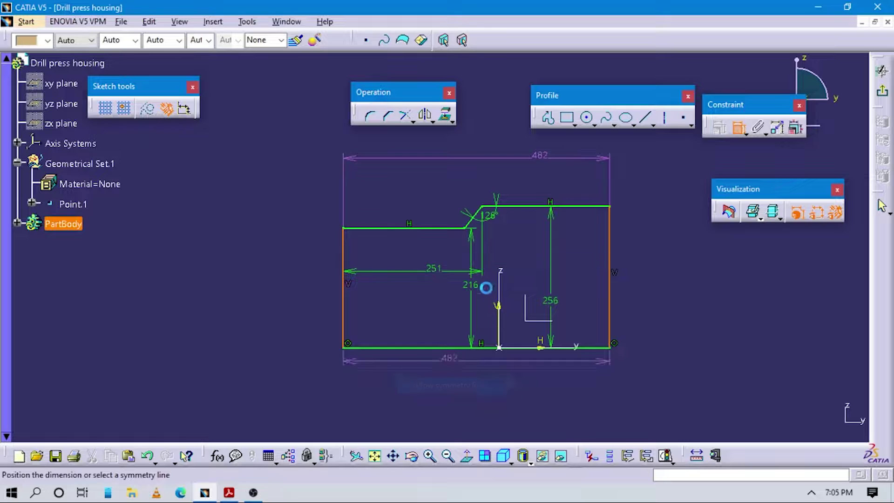
{"action": "left_click", "coordinate": [498, 308]}
{"action": "middle_click_drag", "start_coordinate": [576, 314], "coordinate": [524, 307]}
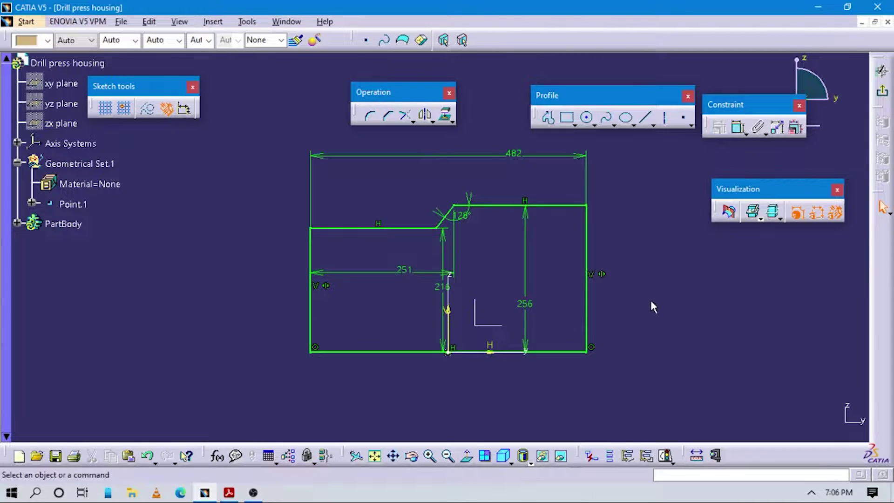
Check the profile against section view B-B in the PDF drawing and exit the sketch
{"action": "left_click", "coordinate": [229, 495]}
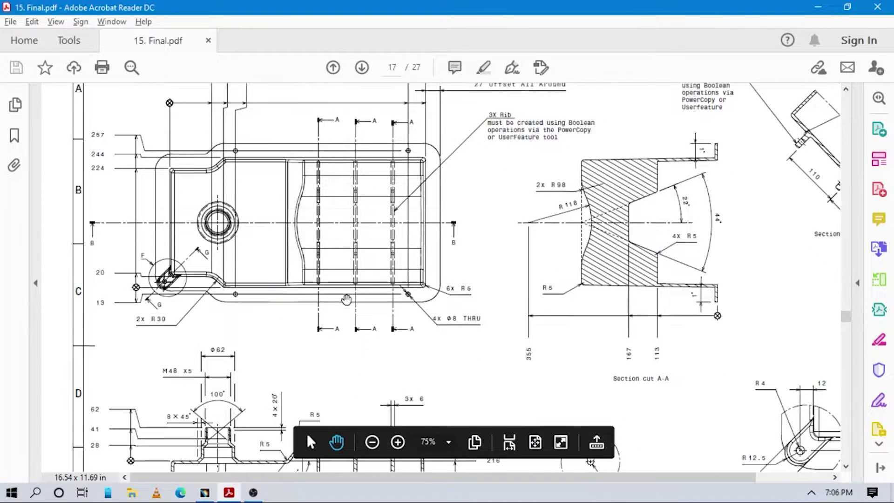
{"action": "scroll", "coordinate": [347, 300], "scroll_direction": "down", "scroll_amount": 5}
{"action": "left_click", "coordinate": [205, 493]}
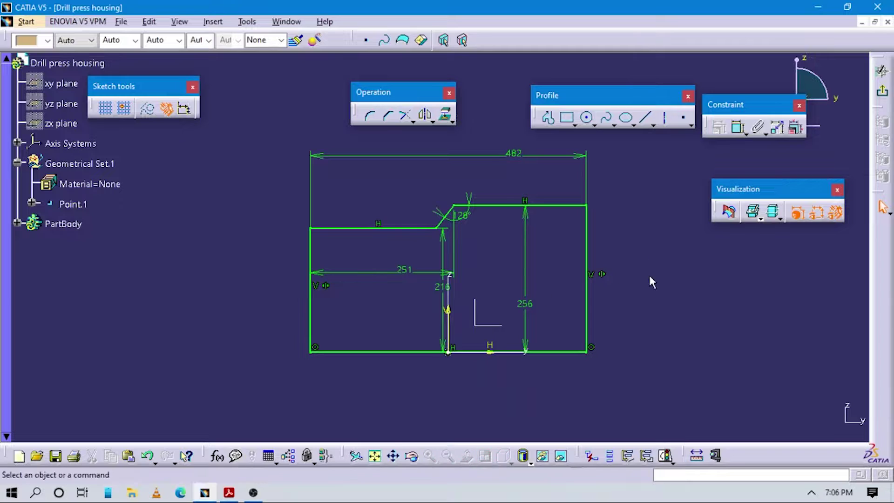
{"action": "left_click", "coordinate": [881, 91]}
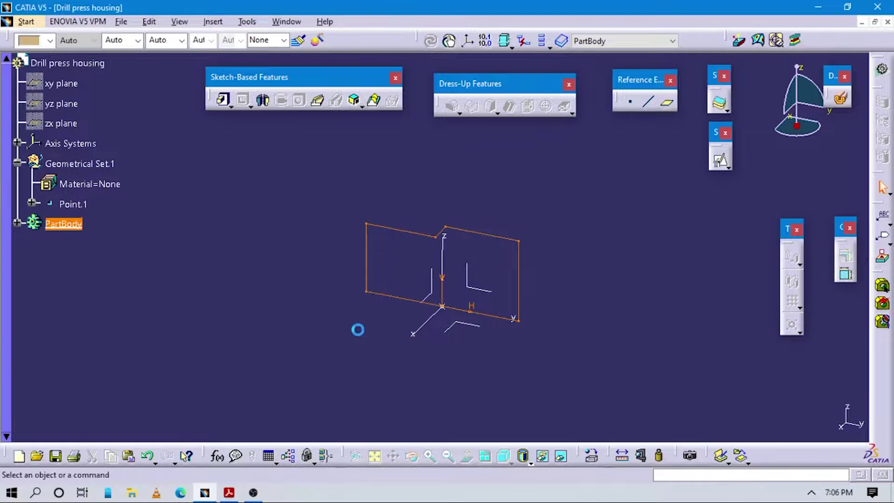
{"action": "left_click", "coordinate": [228, 492]}
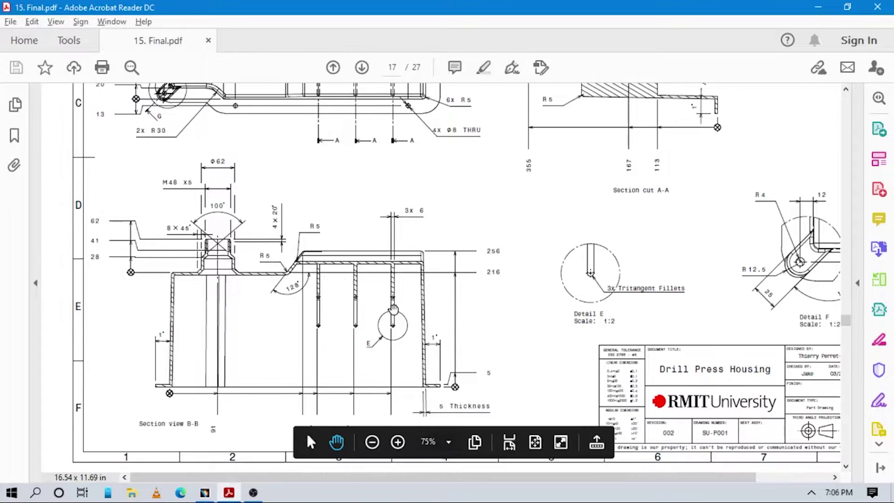
{"action": "left_click", "coordinate": [205, 493]}
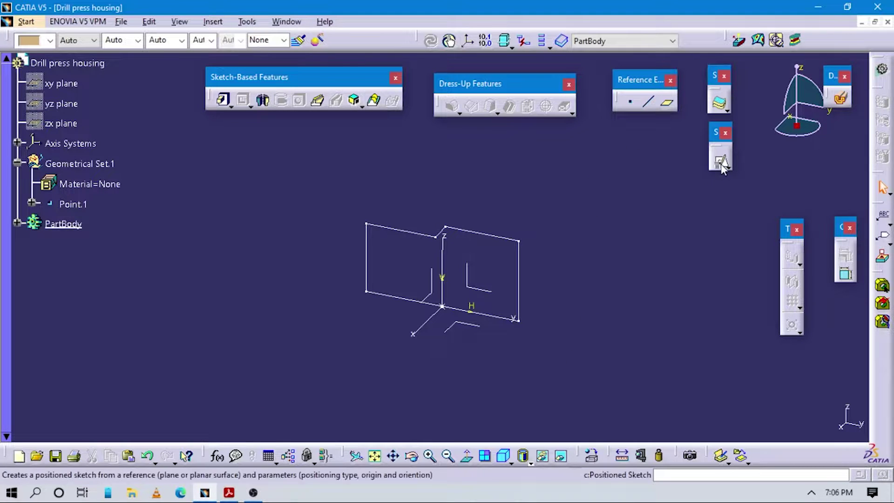
Create a positioned sketch on the XY plane with its origin projected from Point.1, oriented parallel to the X axis with H and V reversed
{"action": "left_click", "coordinate": [720, 160]}
{"action": "left_click", "coordinate": [468, 322]}
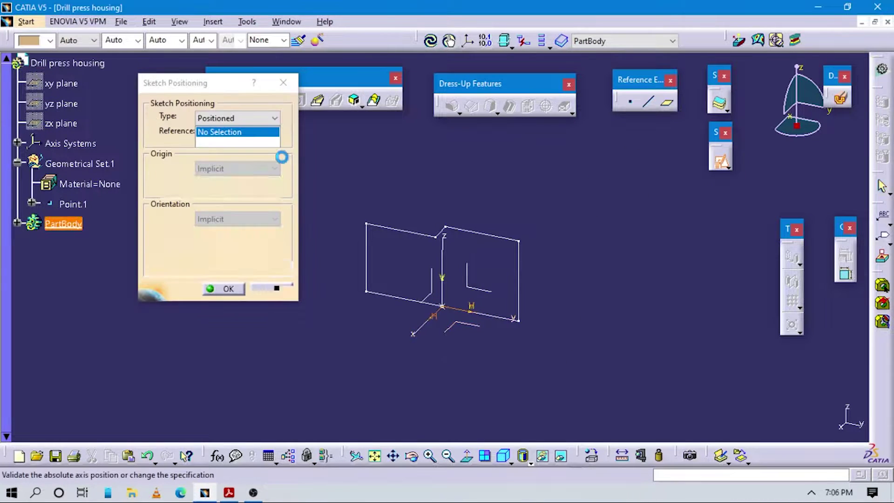
{"action": "left_click", "coordinate": [274, 168]}
{"action": "left_click", "coordinate": [234, 201]}
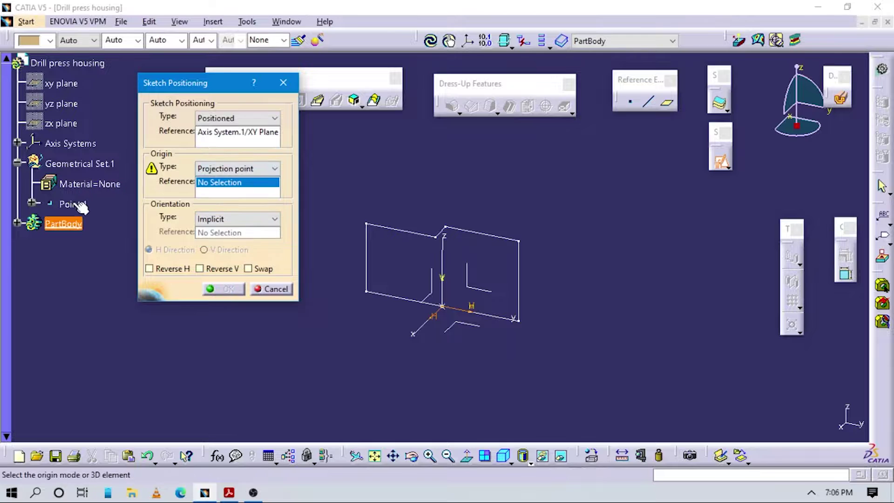
{"action": "left_click", "coordinate": [75, 204]}
{"action": "left_click", "coordinate": [237, 218]}
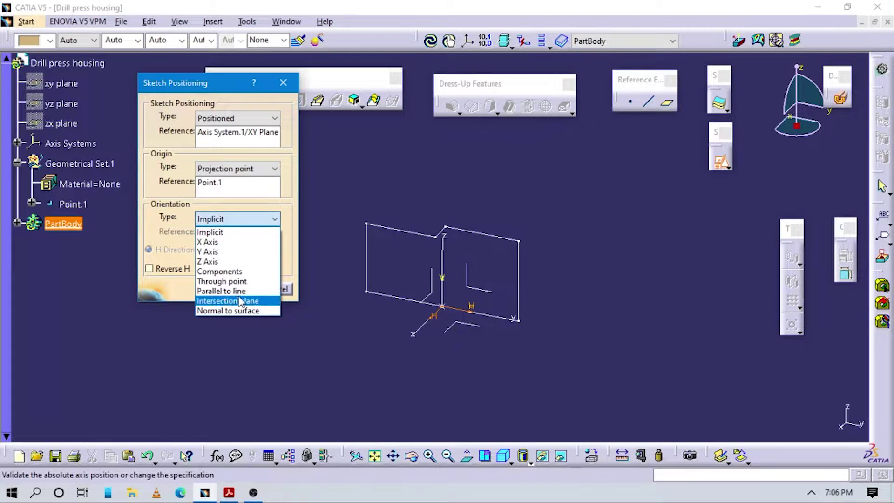
{"action": "left_click", "coordinate": [228, 291]}
{"action": "left_click", "coordinate": [422, 322]}
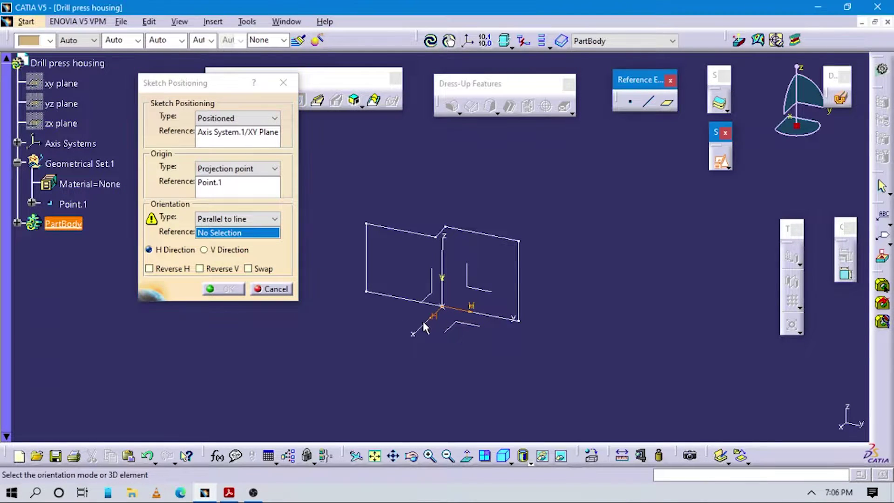
{"action": "left_click", "coordinate": [220, 273]}
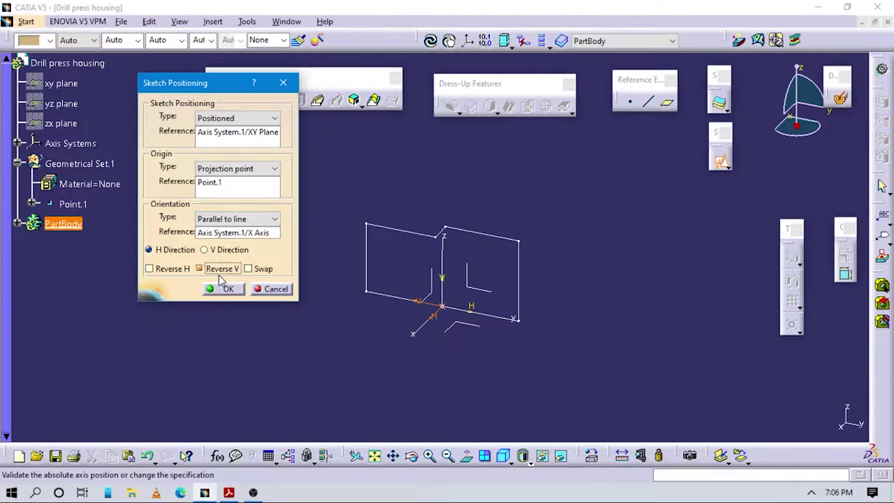
{"action": "left_click", "coordinate": [227, 291]}
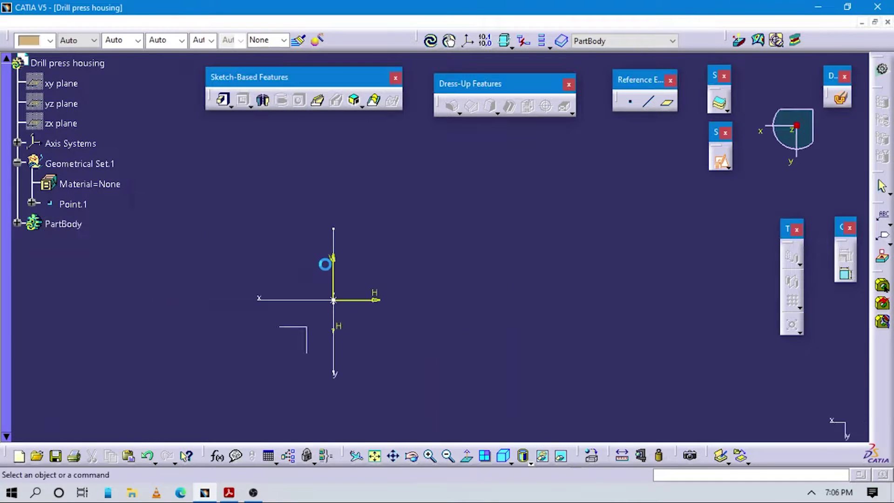
Draw a rectangle about 545 mm wide around the sketch origin, and check the top view in the PDF drawing
{"action": "mouse_move", "coordinate": [371, 319]}
{"action": "middle_mouse_down"}
{"action": "mouse_move", "coordinate": [471, 295]}
{"action": "mouse_move", "coordinate": [419, 314]}
{"action": "mouse_move", "coordinate": [482, 280]}
{"action": "middle_mouse_up"}
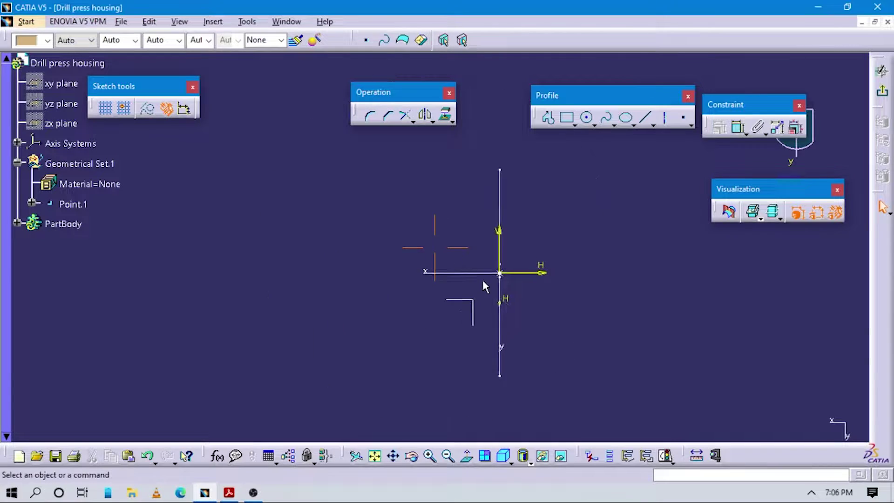
{"action": "left_click", "coordinate": [567, 117]}
{"action": "left_click", "coordinate": [390, 161]}
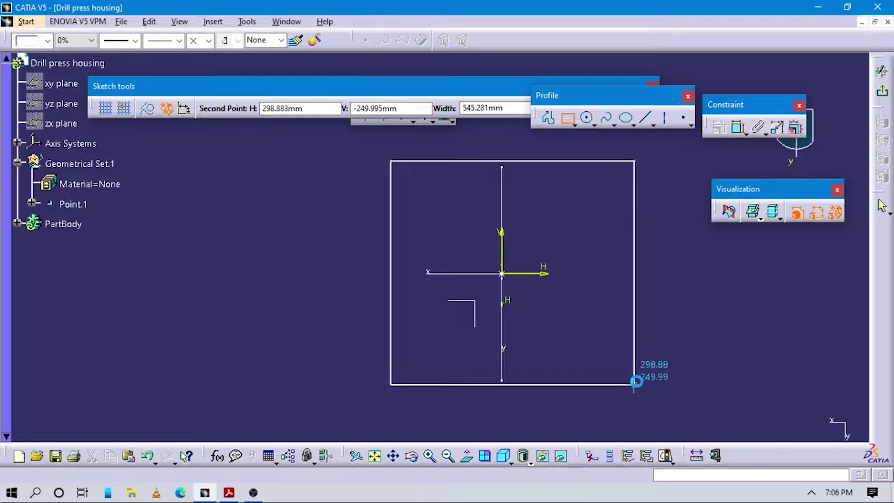
{"action": "left_click", "coordinate": [633, 384]}
{"action": "left_click", "coordinate": [228, 492]}
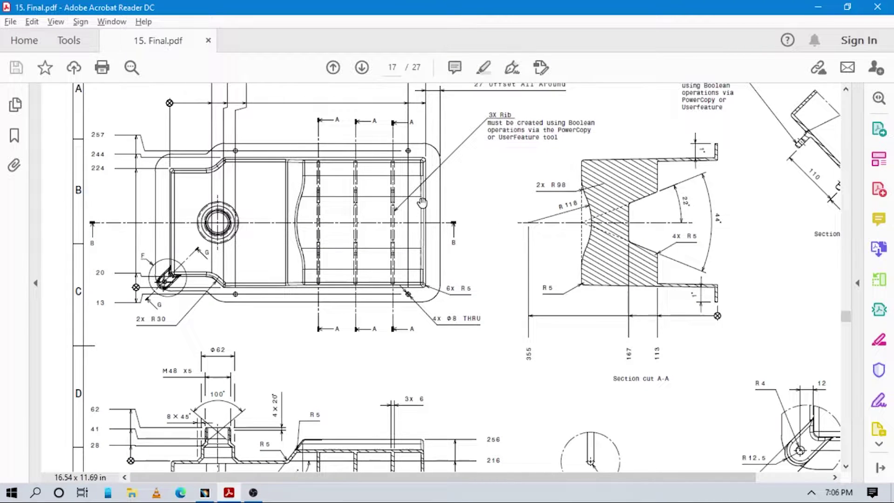
{"action": "key", "text": "alt+Tab"}
Make the rectangle's upper edge coincident with the adjacent end of the side profile
{"action": "mouse_move", "coordinate": [519, 254]}
{"action": "middle_mouse_down"}
{"action": "mouse_move", "coordinate": [518, 311]}
{"action": "mouse_move", "coordinate": [514, 256]}
{"action": "middle_mouse_up"}
{"action": "left_click", "coordinate": [515, 256]}
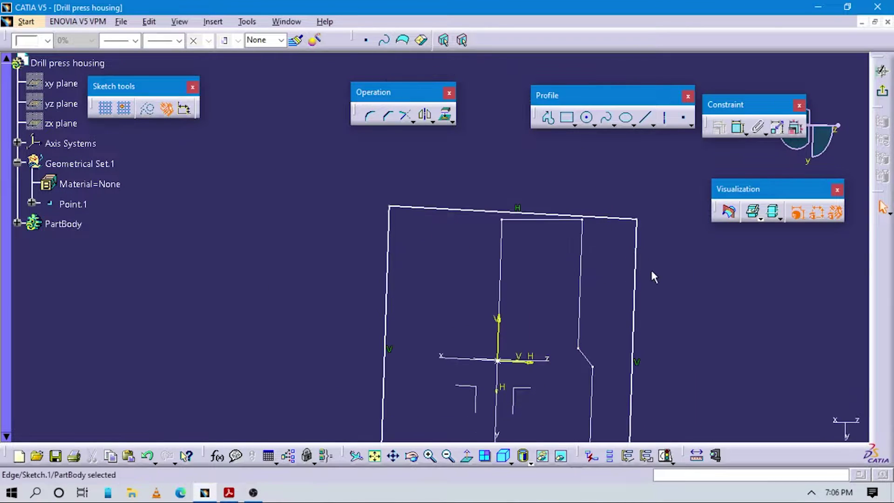
{"action": "left_click", "coordinate": [739, 127]}
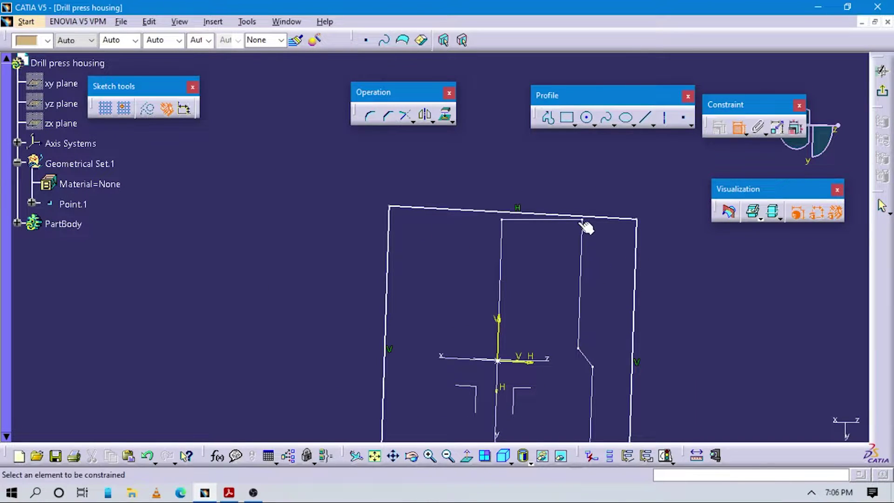
{"action": "left_click", "coordinate": [552, 217]}
{"action": "left_click", "coordinate": [556, 218]}
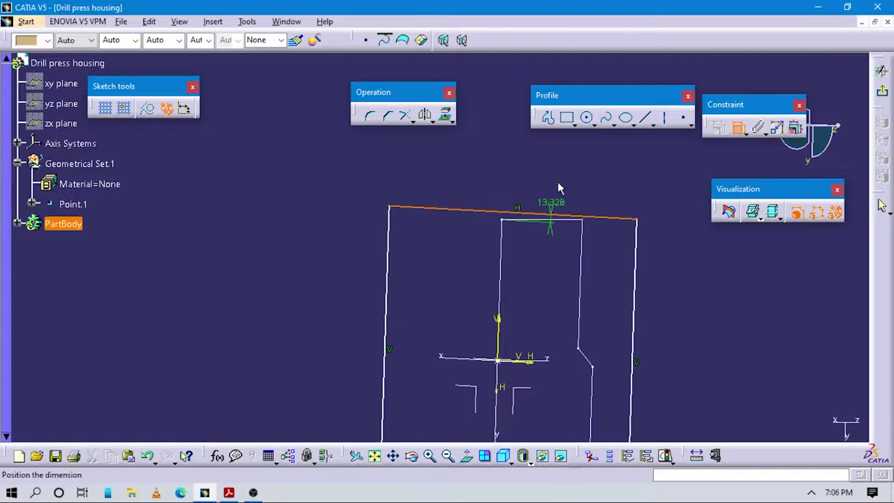
{"action": "right_click", "coordinate": [561, 178]}
{"action": "left_click", "coordinate": [599, 248]}
Make the rectangle's lower edge coincident with the other end of the side profile and view the sketch plane straight on
{"action": "mouse_move", "coordinate": [602, 245]}
{"action": "middle_mouse_down"}
{"action": "mouse_move", "coordinate": [590, 277]}
{"action": "mouse_move", "coordinate": [627, 261]}
{"action": "mouse_move", "coordinate": [554, 261]}
{"action": "mouse_move", "coordinate": [515, 240]}
{"action": "mouse_move", "coordinate": [518, 266]}
{"action": "middle_mouse_up"}
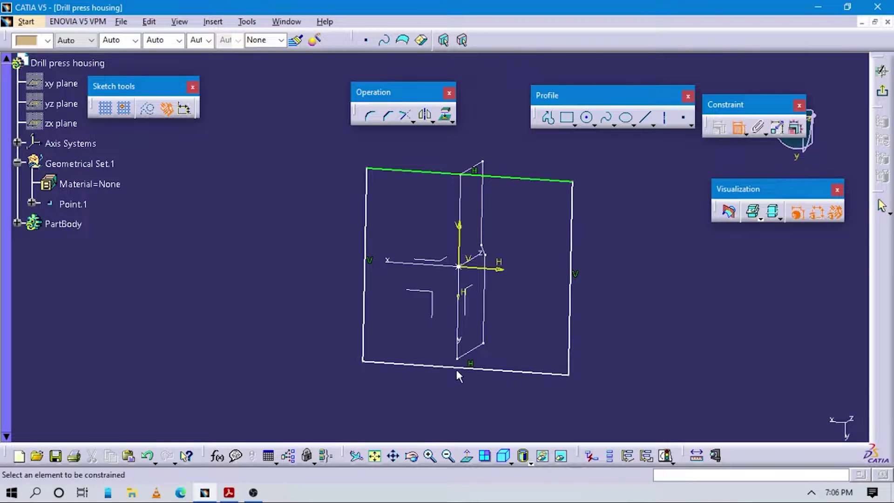
{"action": "left_click", "coordinate": [486, 363]}
{"action": "right_click", "coordinate": [533, 342]}
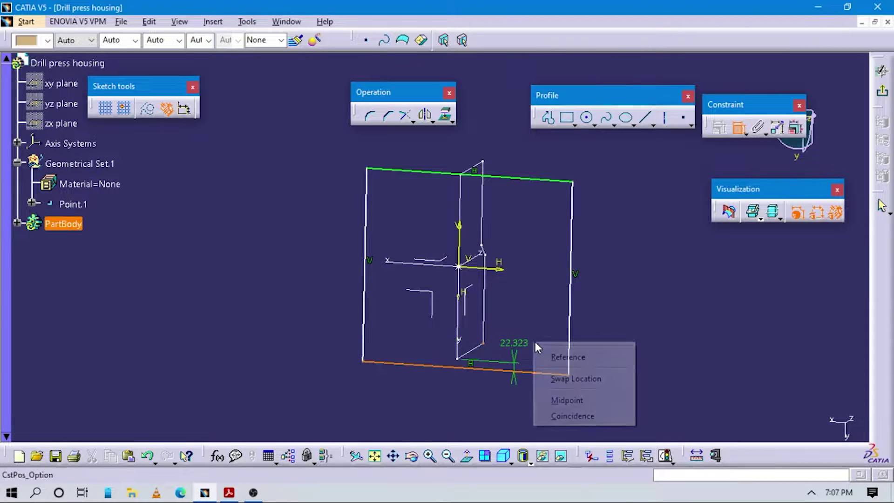
{"action": "left_click", "coordinate": [569, 416]}
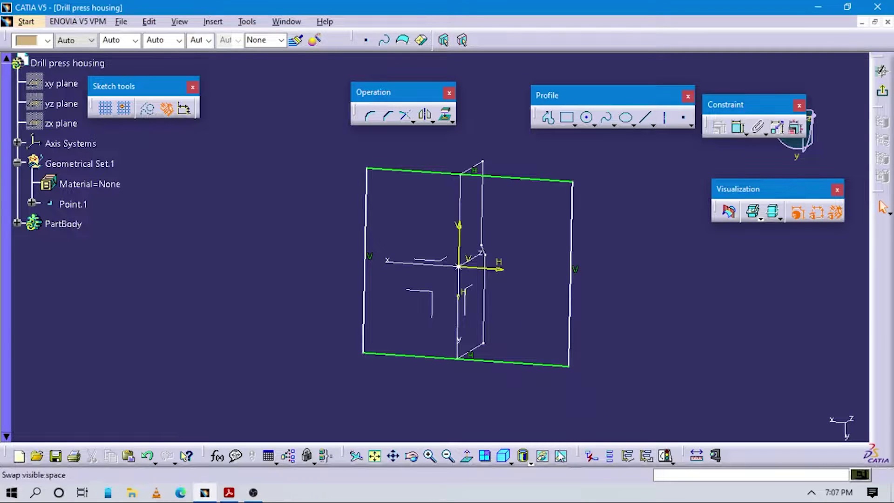
{"action": "left_click", "coordinate": [467, 456]}
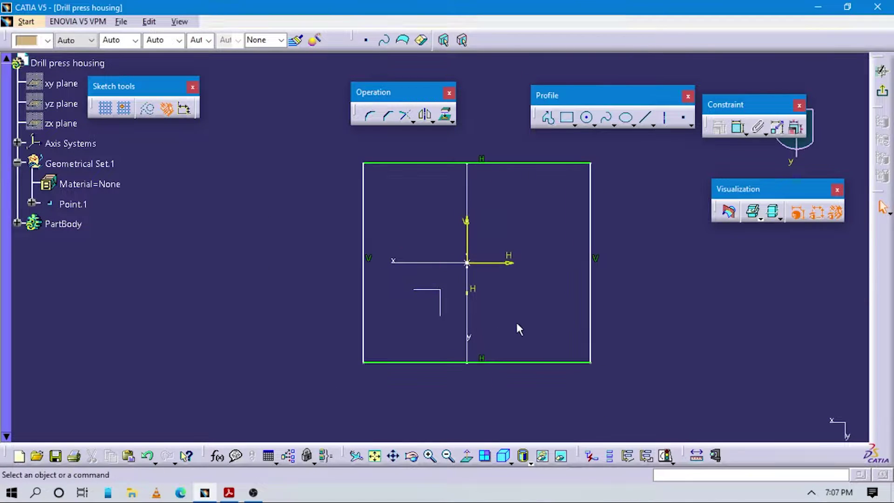
Check the top view in the PDF drawing and dimension the rectangle's upper edge to 224 mm
{"action": "key", "text": "alt+Tab"}
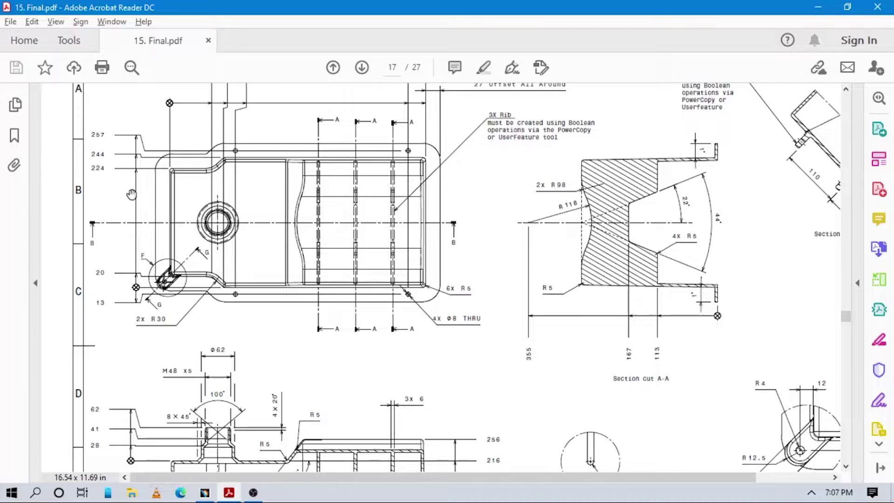
{"action": "key", "text": "alt+Tab"}
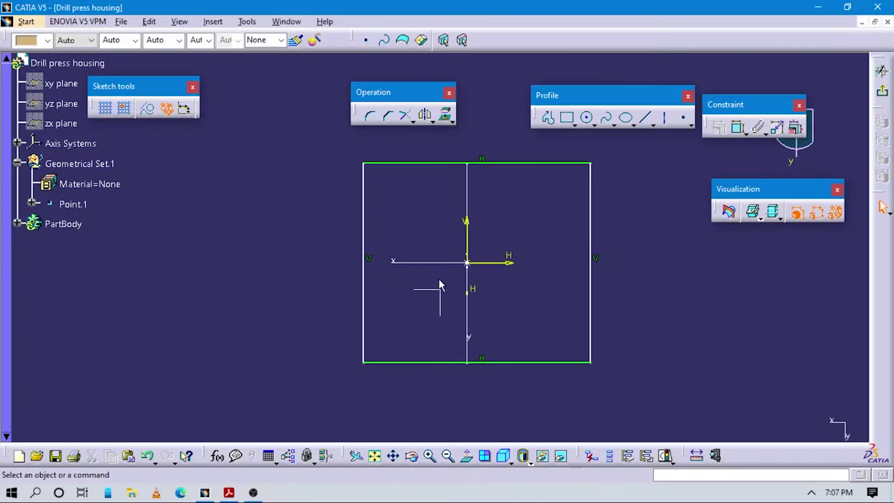
{"action": "middle_click_drag", "start_coordinate": [438, 278], "coordinate": [439, 313], "text": "ctrl"}
{"action": "left_click", "coordinate": [738, 129]}
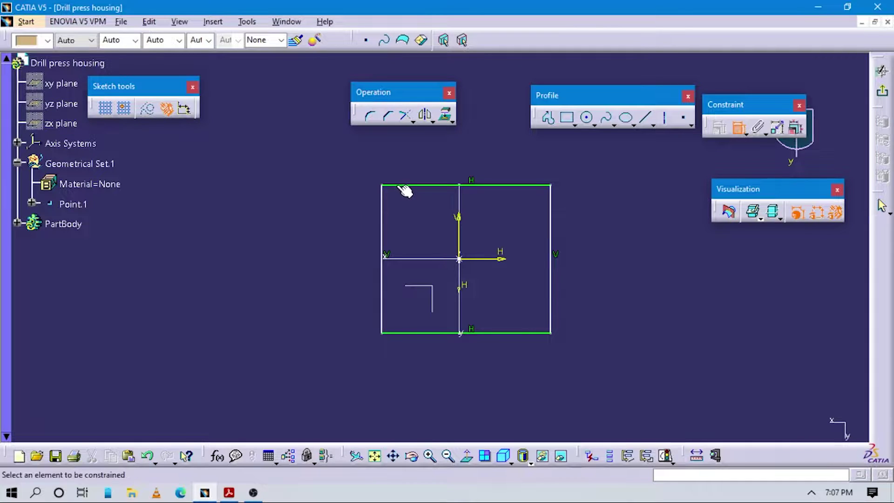
{"action": "left_click", "coordinate": [426, 185]}
{"action": "left_click", "coordinate": [455, 149]}
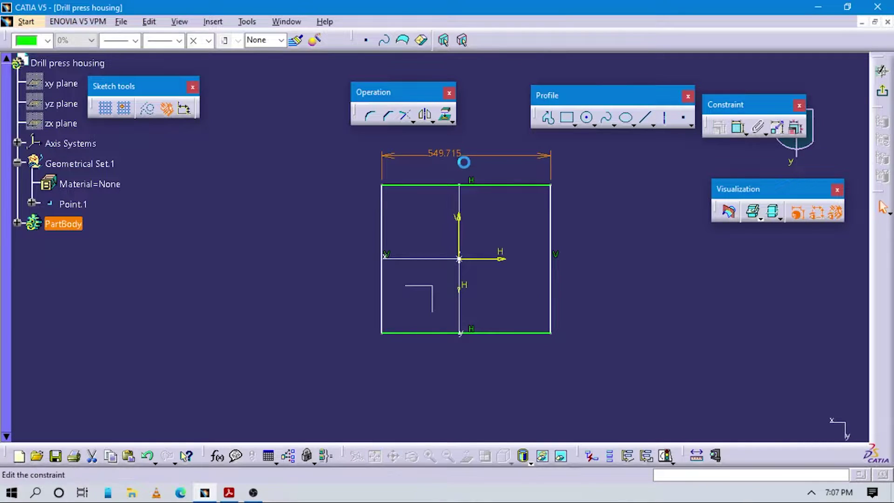
{"action": "type", "text": "224"}
{"action": "key", "text": "Return"}
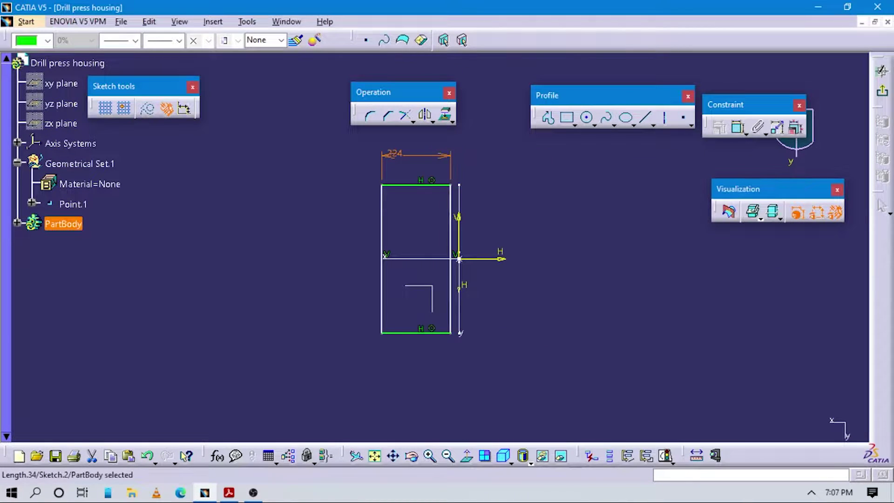
Delete both vertical edges of the rectangle, keeping only the two horizontal lines
{"action": "left_click", "coordinate": [382, 207]}
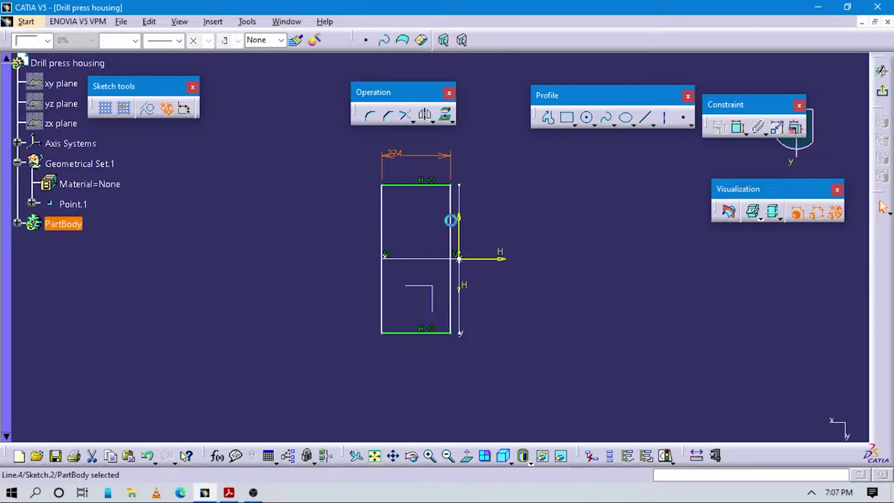
{"action": "key", "text": "Delete"}
{"action": "left_click", "coordinate": [449, 210]}
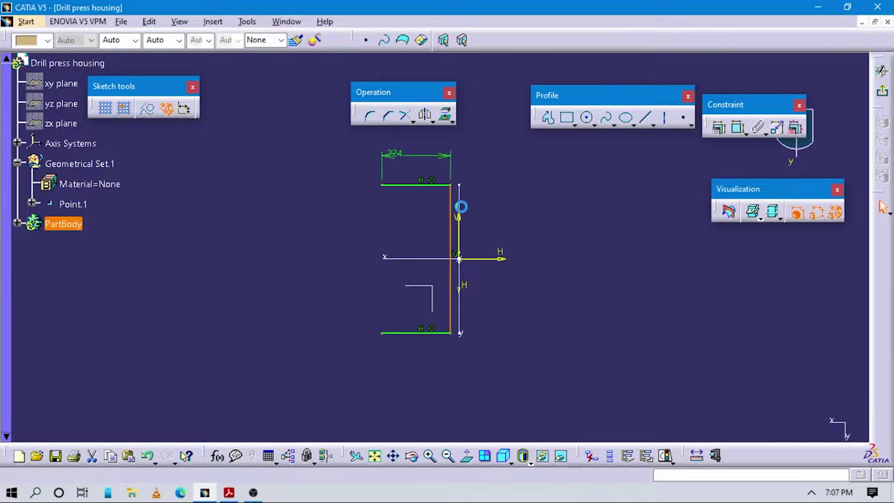
{"action": "key", "text": "Delete"}
Constrain the upper line's endpoints to be symmetric about the sketch's vertical axis
{"action": "left_click", "coordinate": [738, 127]}
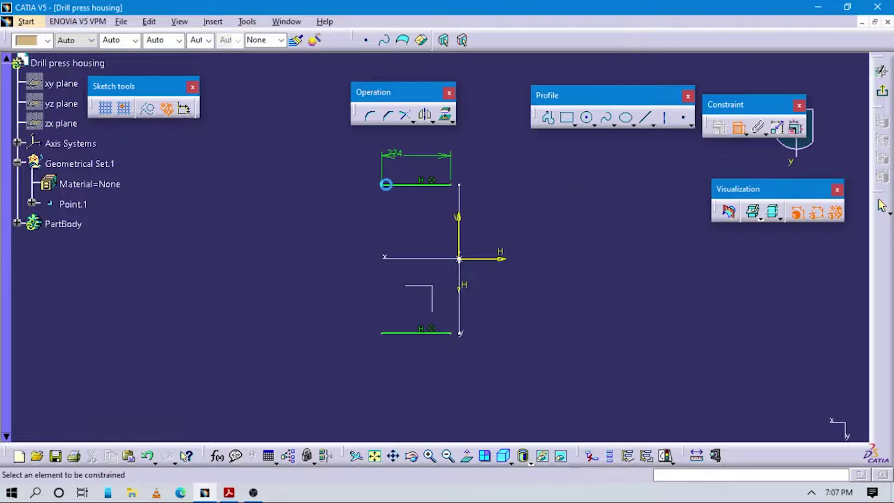
{"action": "left_click", "coordinate": [457, 186]}
{"action": "right_click", "coordinate": [479, 145]}
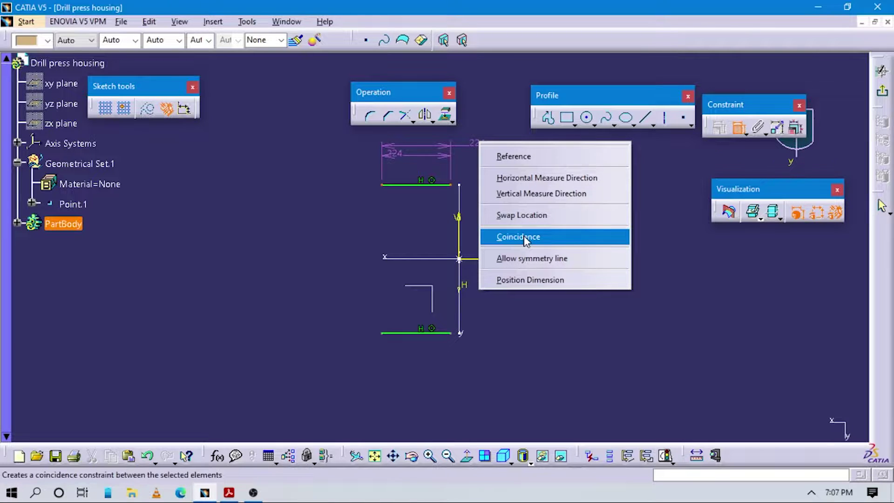
{"action": "left_click", "coordinate": [526, 259]}
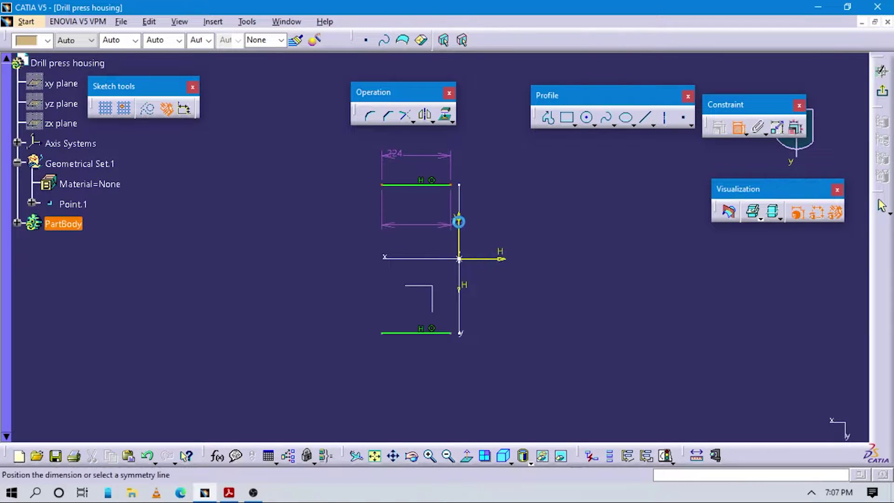
{"action": "left_click", "coordinate": [459, 218]}
{"action": "middle_click_drag", "start_coordinate": [534, 272], "coordinate": [531, 260]}
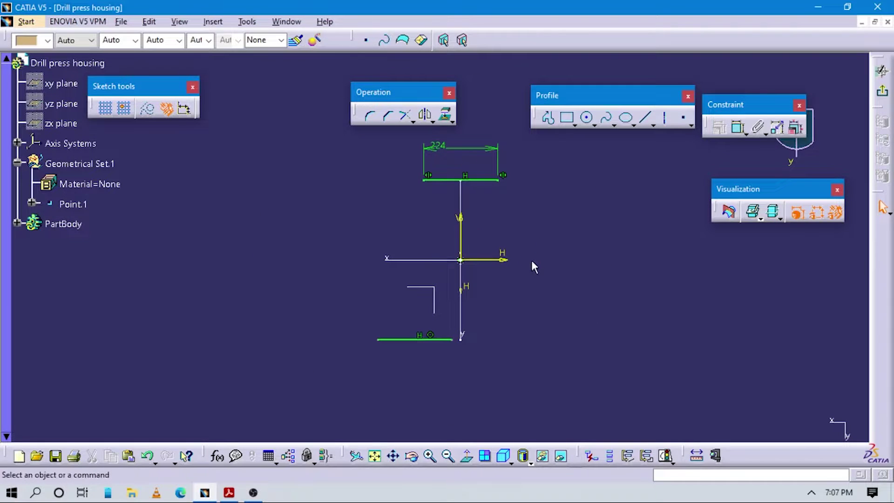
Check the widths in the PDF drawing and dimension the lower line's length to 244 mm
{"action": "key", "text": "alt+Tab"}
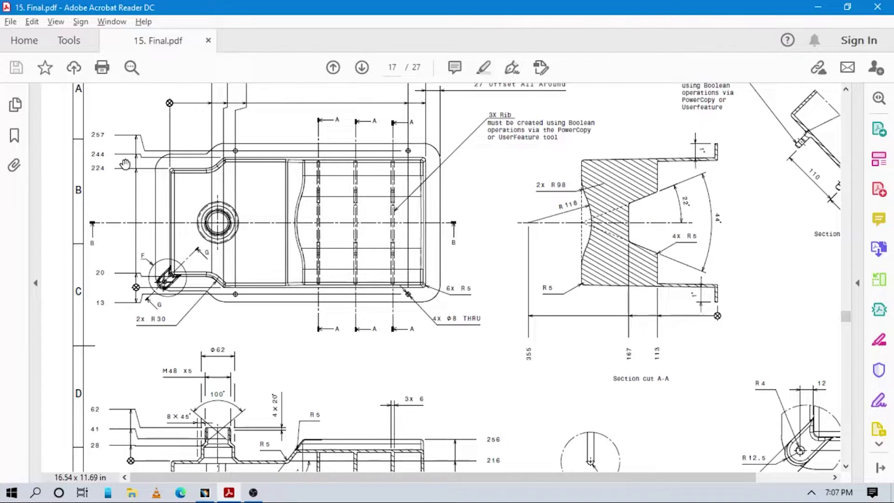
{"action": "key", "text": "alt+Tab"}
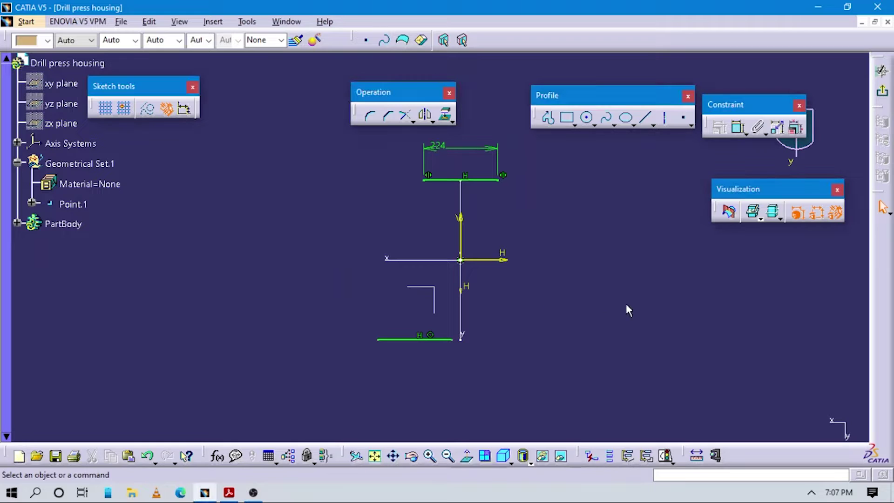
{"action": "left_click", "coordinate": [416, 339]}
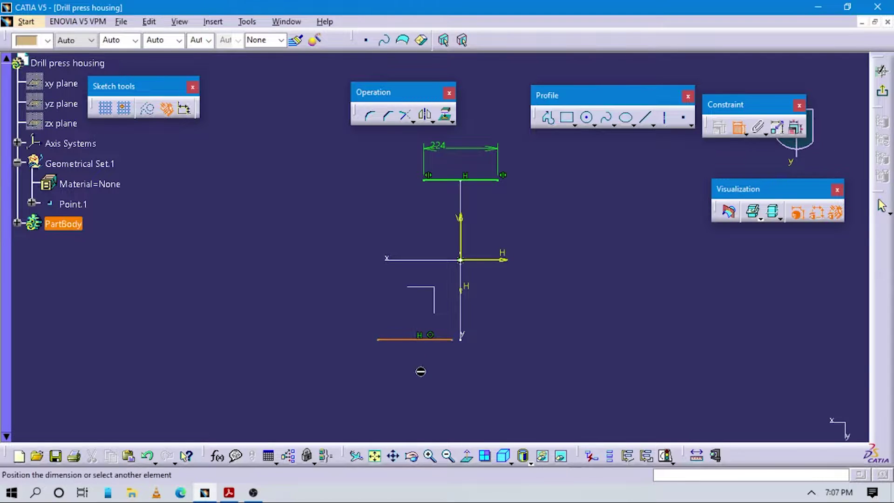
{"action": "left_click", "coordinate": [422, 370]}
{"action": "double_click", "coordinate": [423, 369]}
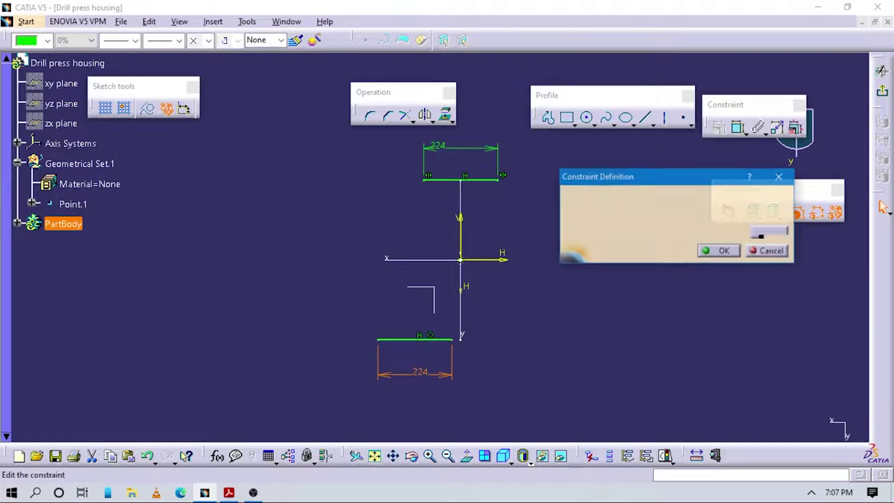
{"action": "type", "text": "244"}
{"action": "key", "text": "Return"}
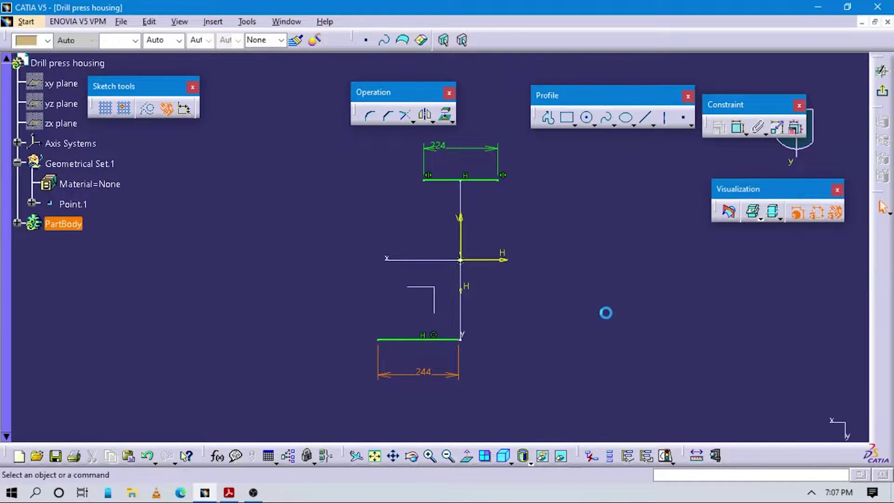
Constrain the lower line's endpoints to be symmetric about the sketch's vertical axis
{"action": "left_click", "coordinate": [738, 127]}
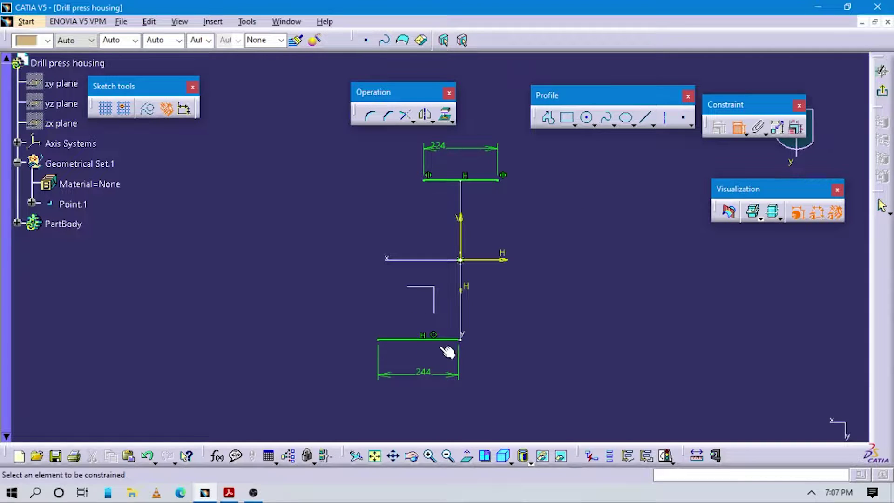
{"action": "left_click", "coordinate": [461, 339]}
{"action": "right_click", "coordinate": [515, 326]}
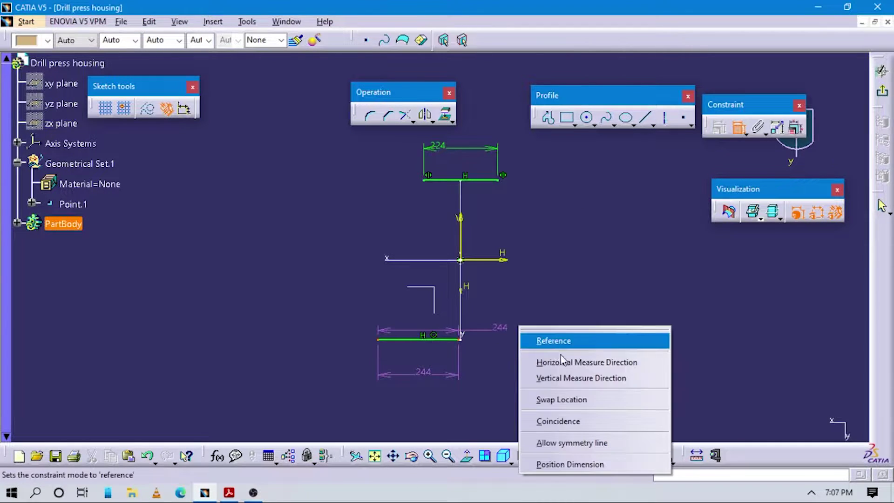
{"action": "left_click", "coordinate": [568, 443]}
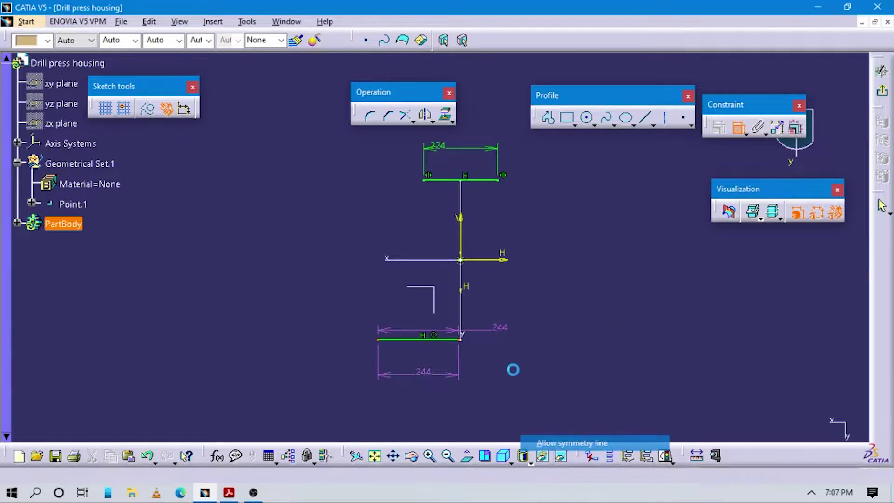
{"action": "left_click", "coordinate": [462, 233]}
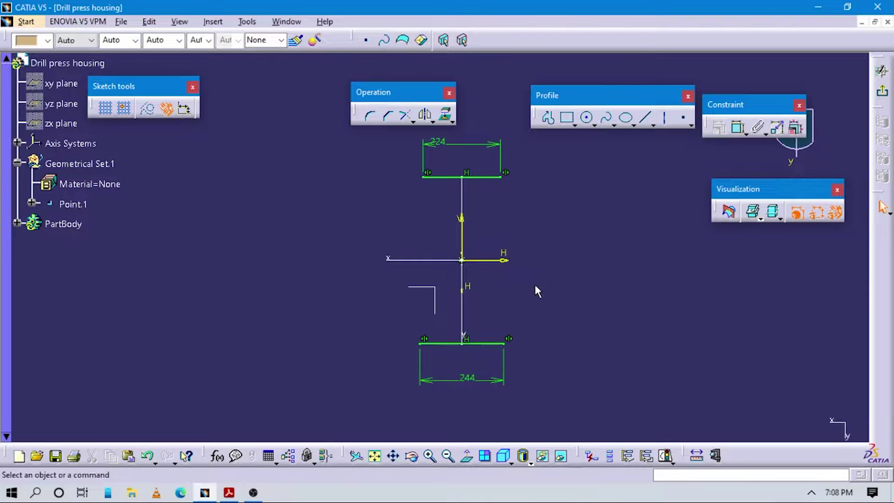
Check the PDF top view and draw a vertical profile line from the lower line's right endpoint, ending about 167 mm below the upper line
{"action": "key", "text": "alt+Tab"}
{"action": "scroll", "coordinate": [324, 242], "scroll_direction": "up", "scroll_amount": 3}
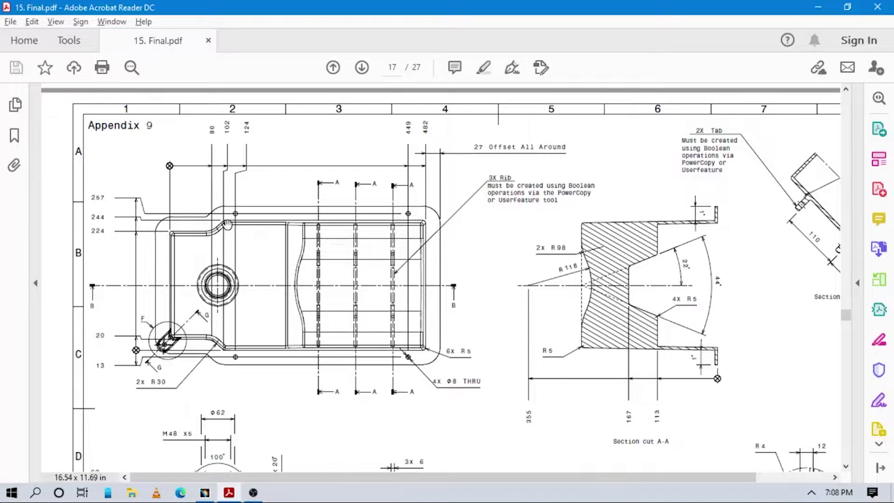
{"action": "key", "text": "alt+Tab"}
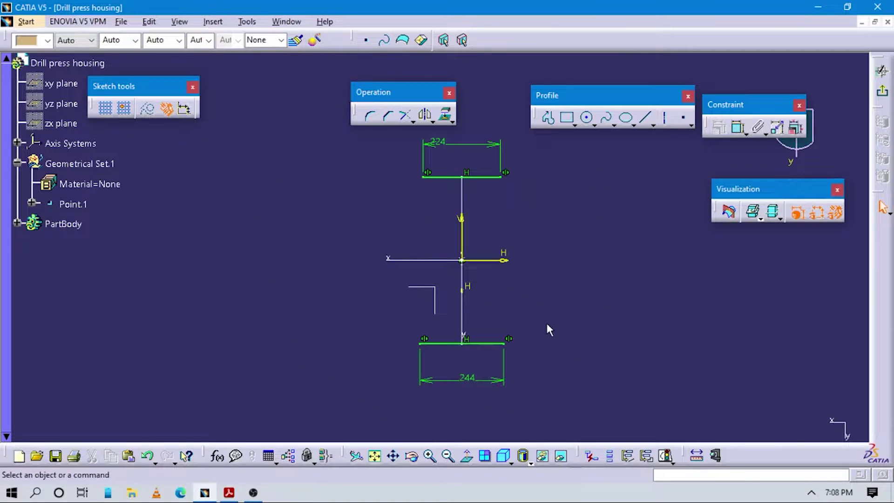
{"action": "left_click", "coordinate": [547, 117]}
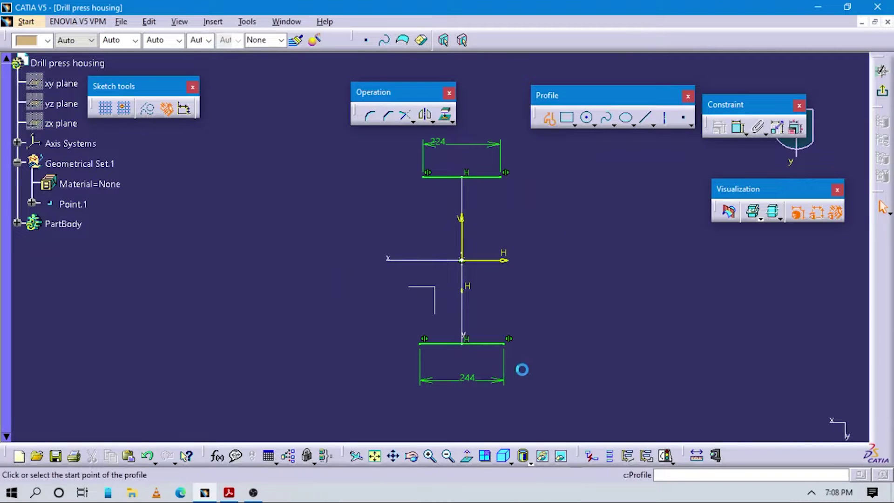
{"action": "left_click", "coordinate": [504, 341]}
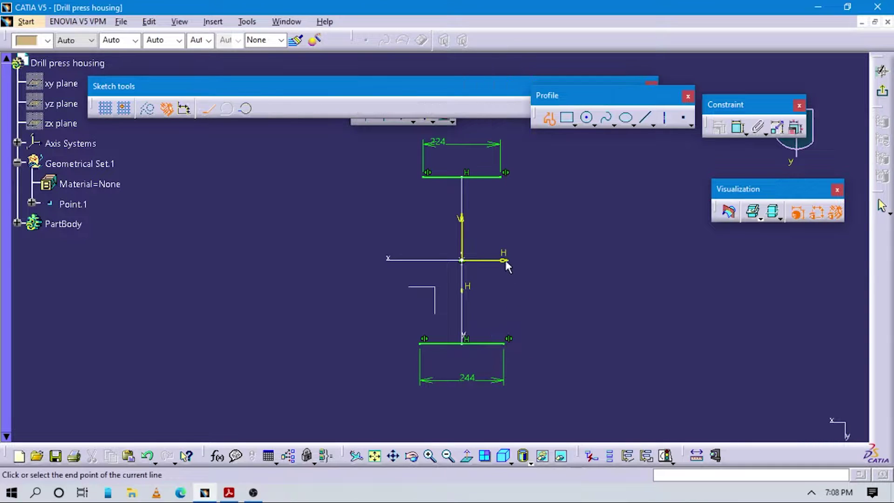
{"action": "double_click", "coordinate": [505, 233]}
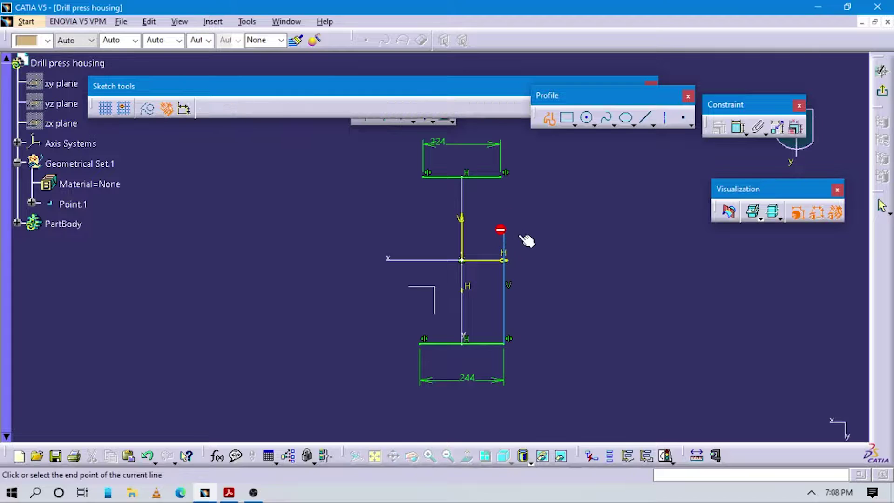
Dimension the vertical distance from the upper line to the side line's free end as 102 mm, checking it against the PDF top view
{"action": "key", "text": "alt+Tab"}
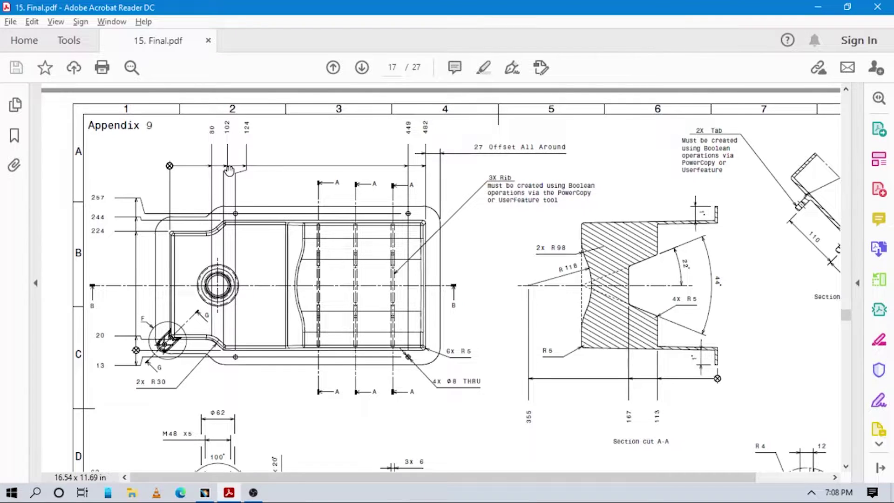
{"action": "key", "text": "alt+Tab"}
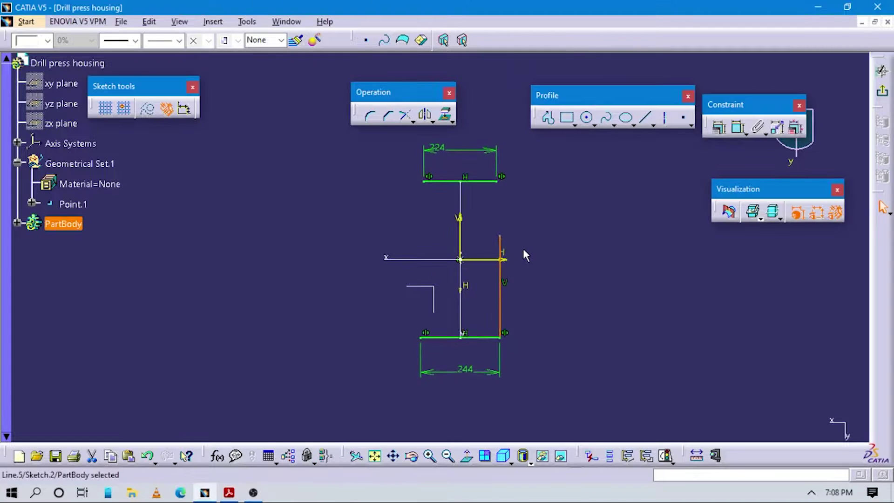
{"action": "left_click", "coordinate": [738, 129]}
{"action": "left_click", "coordinate": [485, 181]}
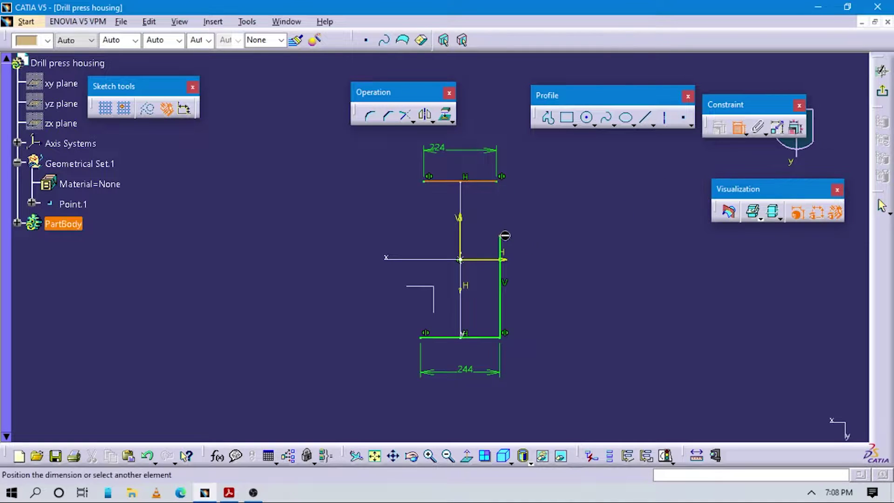
{"action": "left_click", "coordinate": [500, 236]}
{"action": "left_click", "coordinate": [540, 223]}
{"action": "double_click", "coordinate": [549, 212]}
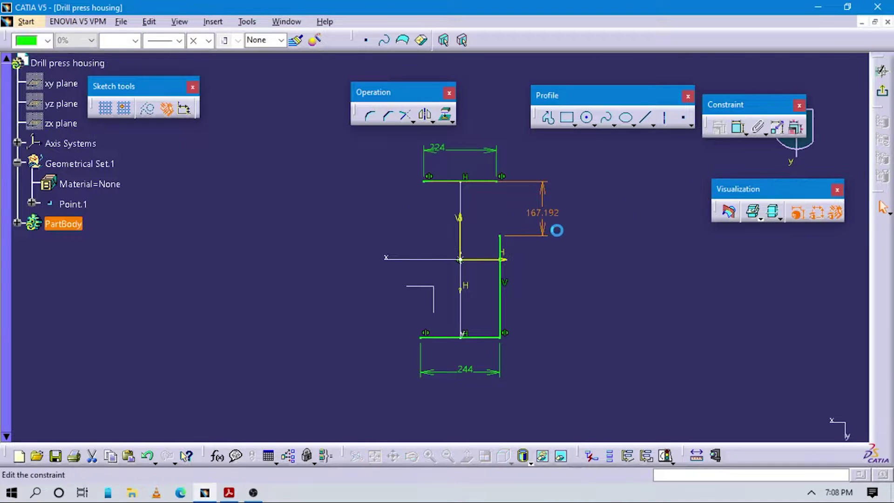
{"action": "type", "text": "102"}
{"action": "key", "text": "Return"}
{"action": "key", "text": "alt+Tab"}
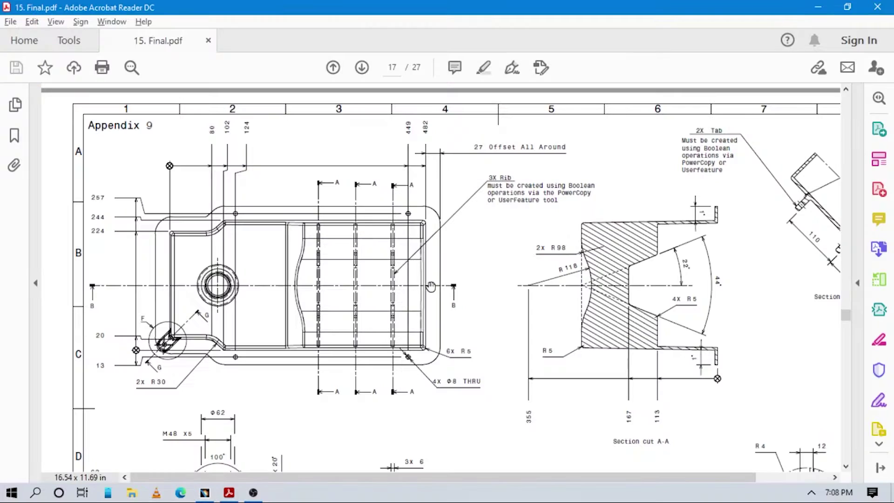
{"action": "key", "text": "alt+Tab"}
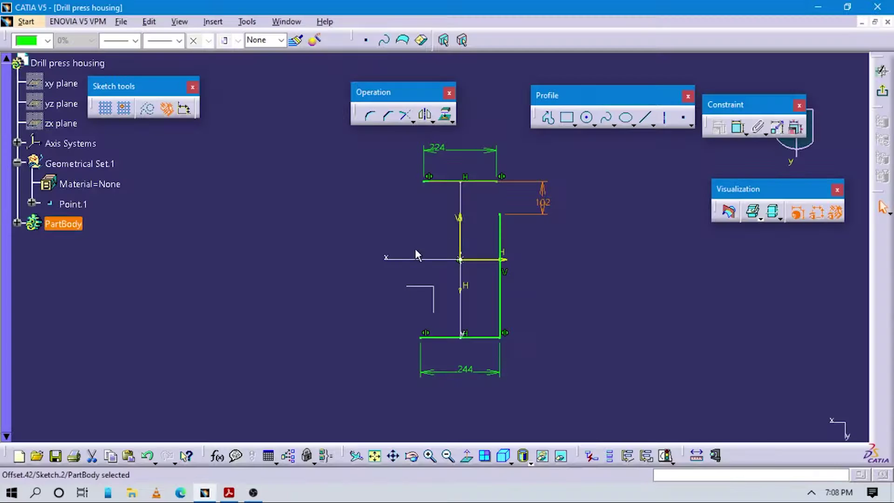
Draw a vertical profile line about 50 mm long downward from the upper line's right endpoint
{"action": "left_click", "coordinate": [549, 118]}
{"action": "left_click", "coordinate": [490, 201]}
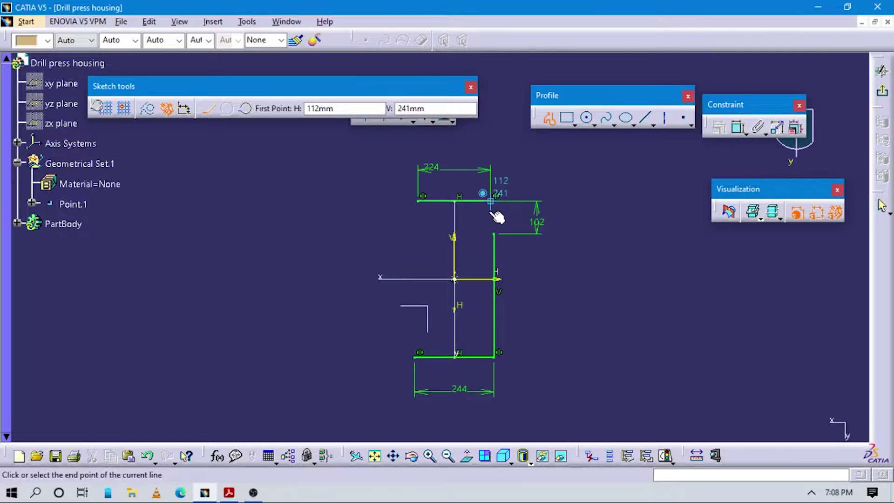
{"action": "left_click", "coordinate": [490, 217]}
{"action": "middle_click_drag", "start_coordinate": [583, 256], "coordinate": [511, 231]}
{"action": "key", "text": "Escape"}
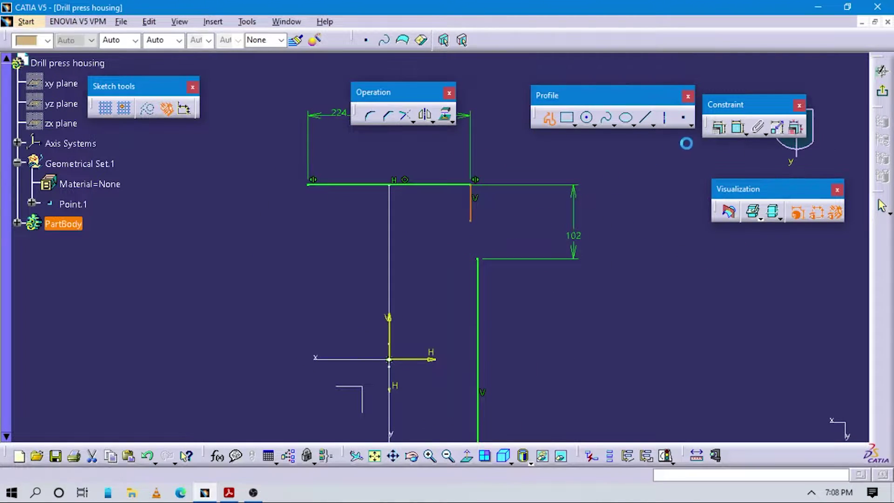
Dimension the short vertical line's length as 80 mm
{"action": "left_click", "coordinate": [469, 203]}
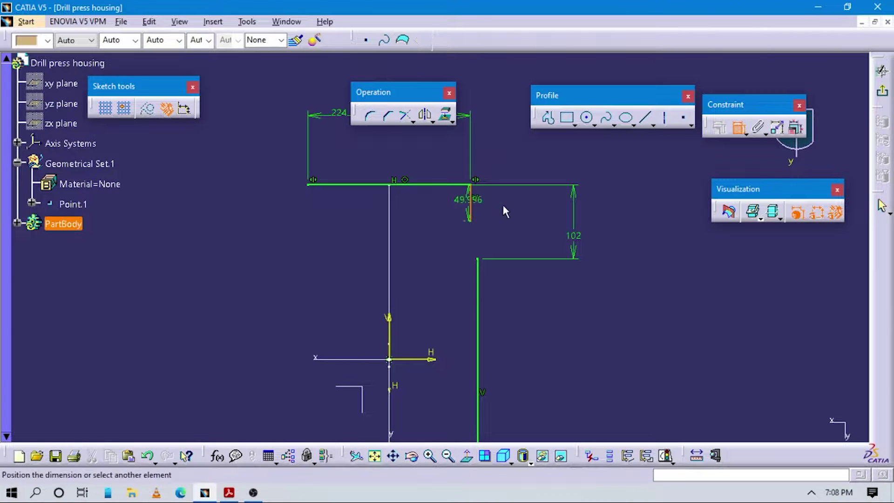
{"action": "left_click", "coordinate": [511, 203]}
{"action": "double_click", "coordinate": [520, 203]}
{"action": "type", "text": "80mm"}
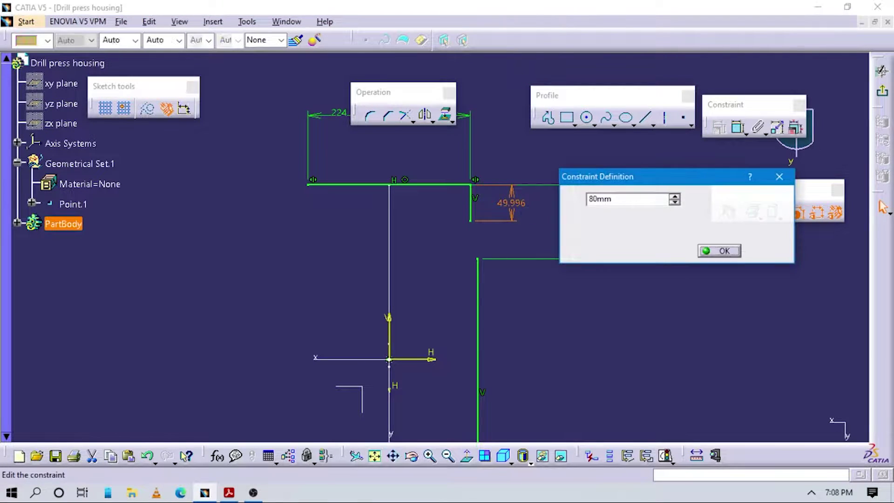
{"action": "key", "text": "Return"}
Draw a slanted profile line connecting the 80 mm line's lower end to the long side line's upper end
{"action": "middle_click_drag", "start_coordinate": [504, 301], "coordinate": [549, 297]}
{"action": "left_click", "coordinate": [645, 118]}
{"action": "left_click", "coordinate": [549, 117]}
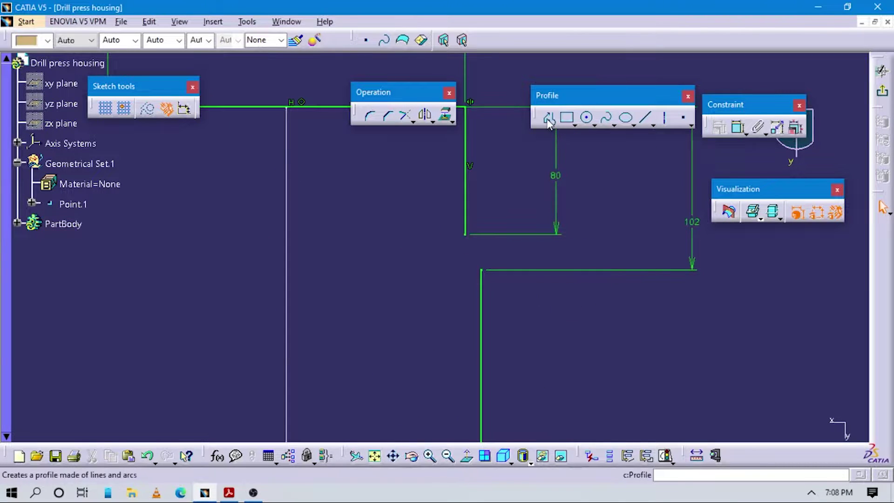
{"action": "left_click", "coordinate": [465, 234]}
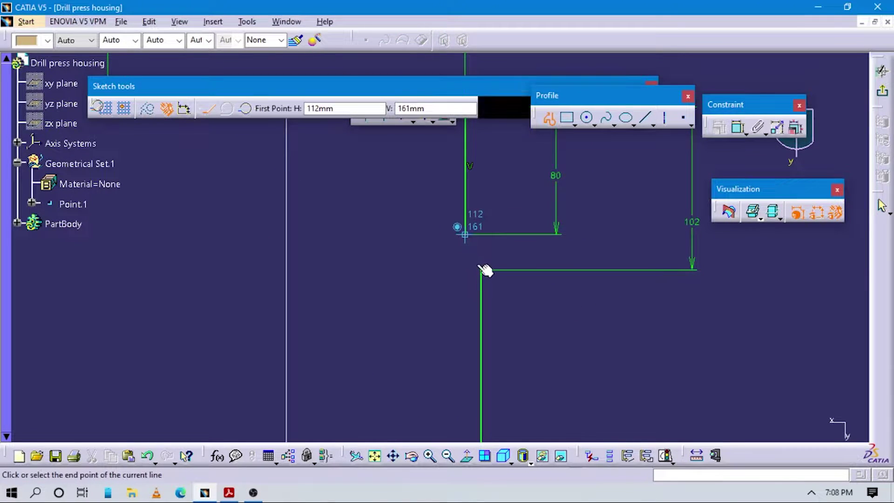
{"action": "left_click", "coordinate": [481, 269]}
{"action": "middle_click_drag", "start_coordinate": [412, 328], "coordinate": [547, 362]}
{"action": "key", "text": "Escape"}
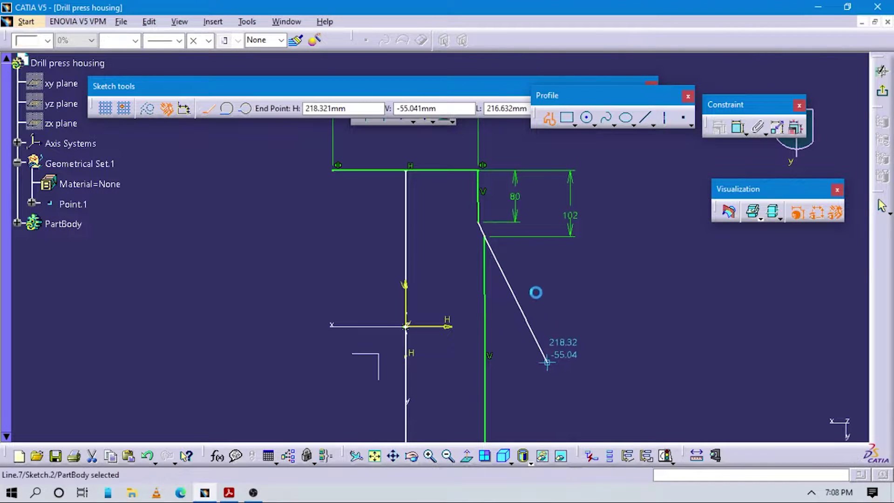
{"action": "key", "text": "Escape"}
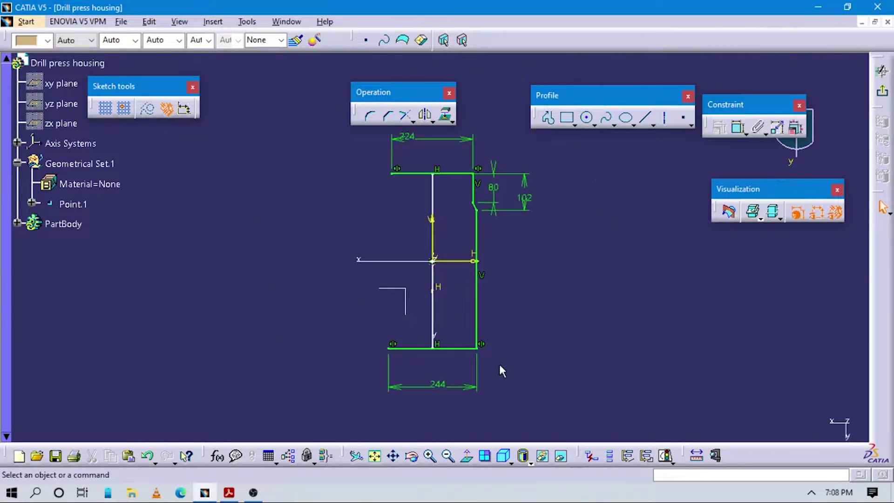
Move the 224 mm dimension closer to its line and mirror the right-hand side lines about the vertical axis, checking the result against the PDF top view
{"action": "left_click_drag", "start_coordinate": [464, 143], "coordinate": [469, 172]}
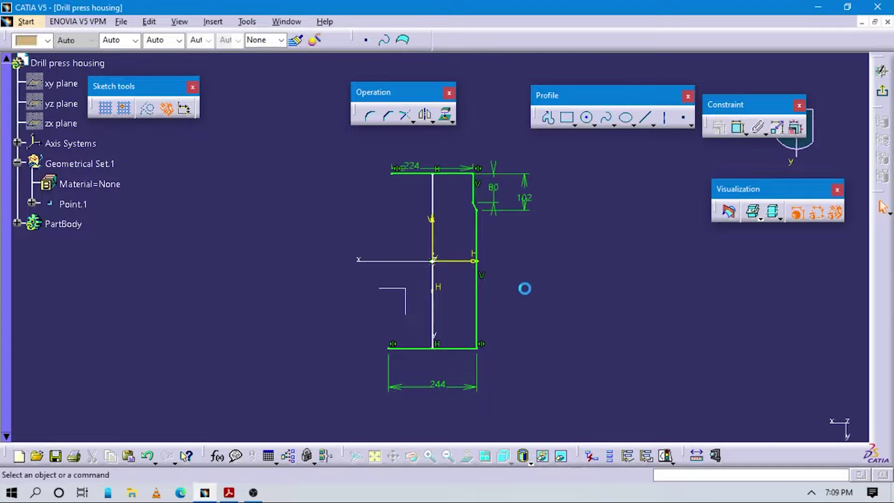
{"action": "mouse_move", "coordinate": [528, 365]}
{"action": "left_mouse_down"}
{"action": "mouse_move", "coordinate": [481, 311]}
{"action": "mouse_move", "coordinate": [454, 157]}
{"action": "left_mouse_up"}
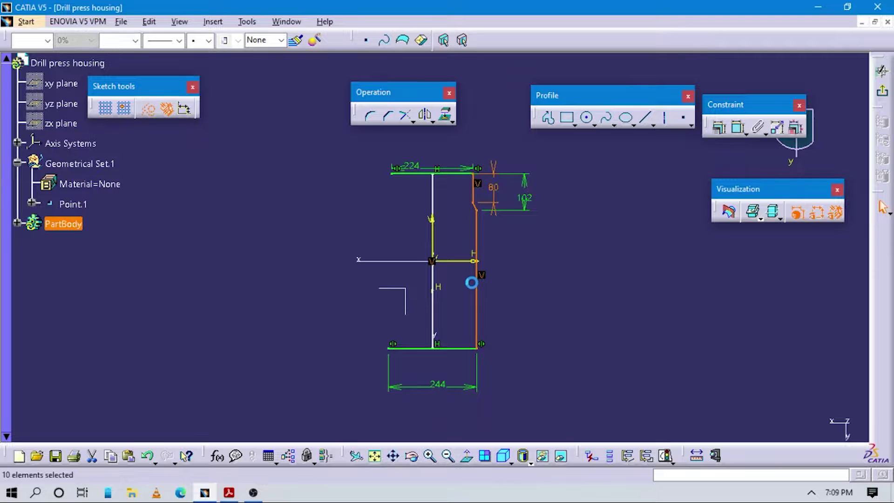
{"action": "left_click", "coordinate": [424, 115]}
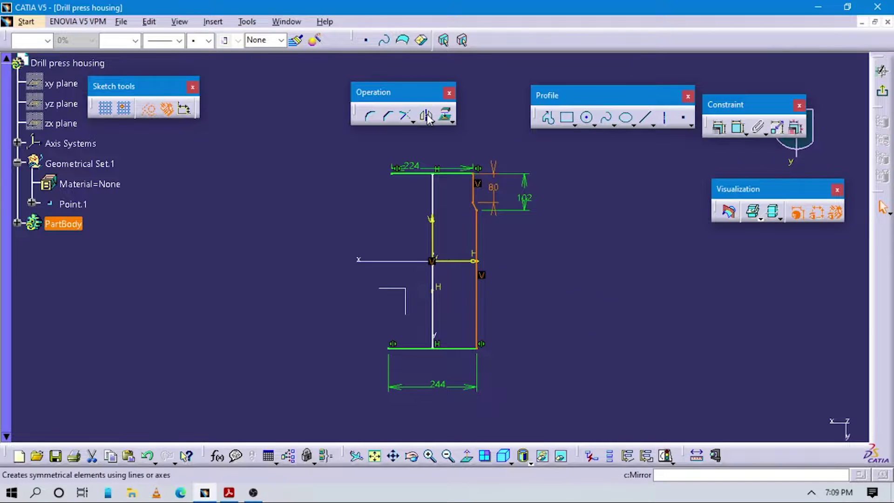
{"action": "left_click", "coordinate": [431, 224]}
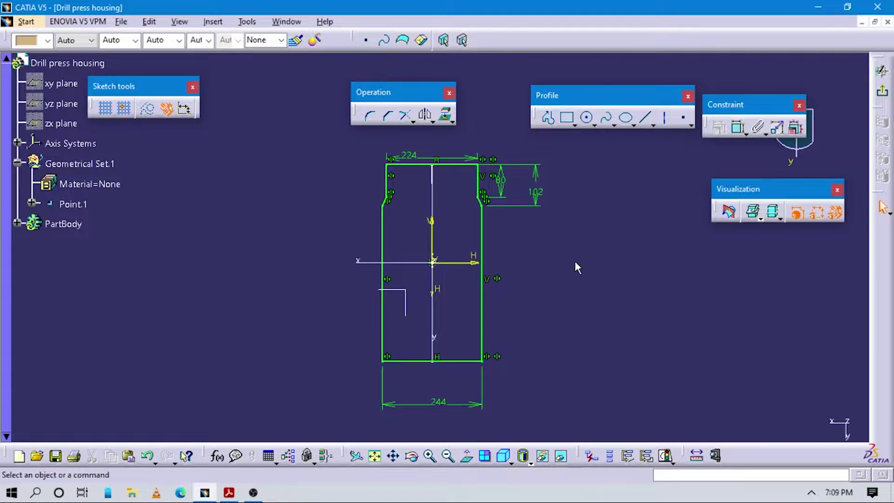
{"action": "key", "text": "alt+Tab"}
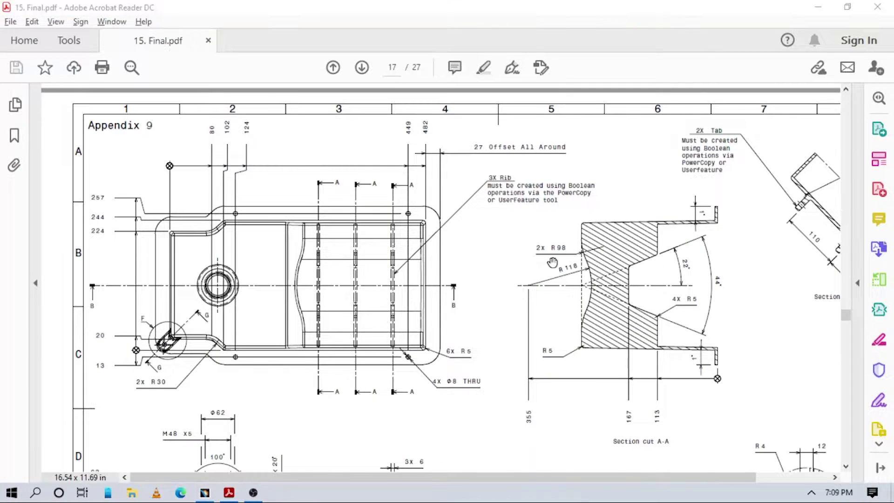
{"action": "key", "text": "alt+Tab"}
Exit the outline sketch and define PartBody as the in-work object
{"action": "left_click", "coordinate": [881, 70]}
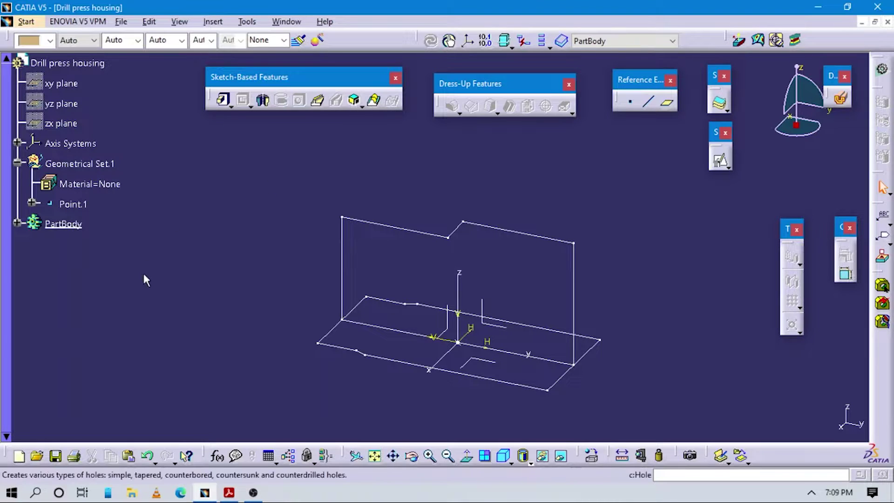
{"action": "right_click", "coordinate": [73, 227]}
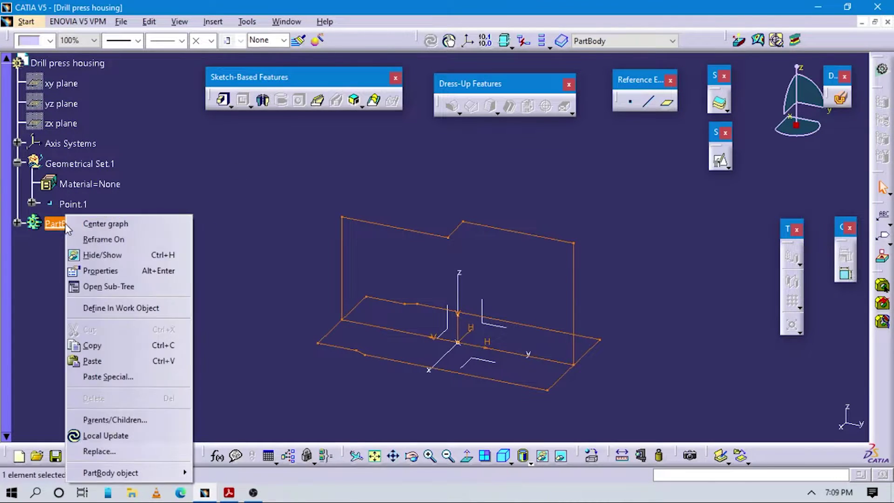
{"action": "left_click", "coordinate": [139, 307]}
Combine the top-view outline sketch with the stepped side-profile sketch into a solid, both normal to their profiles
{"action": "left_click", "coordinate": [353, 100]}
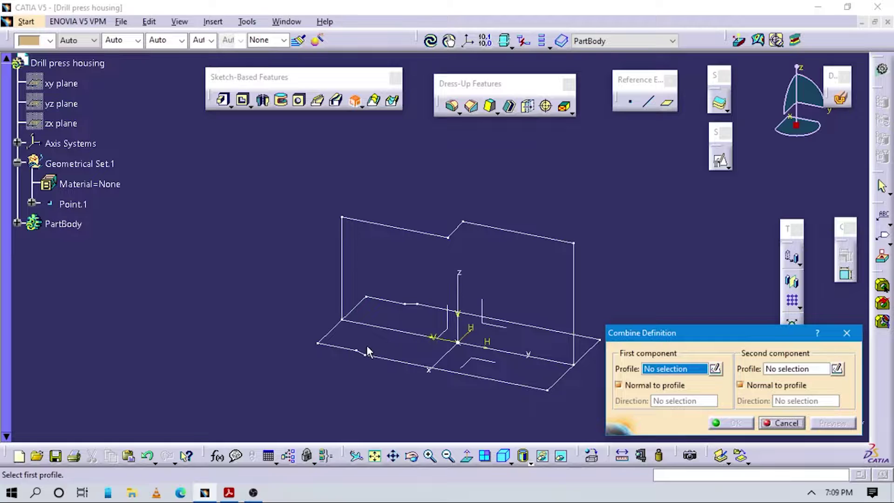
{"action": "left_click", "coordinate": [390, 359]}
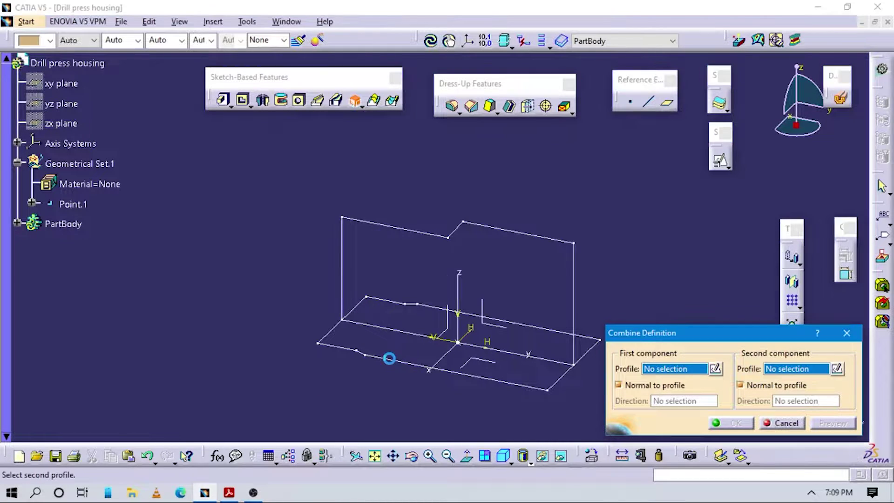
{"action": "left_click", "coordinate": [419, 231]}
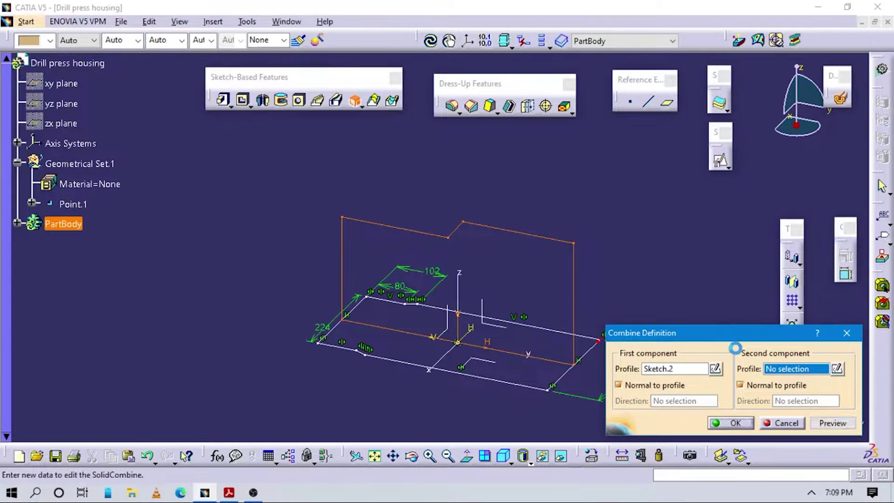
{"action": "left_click", "coordinate": [845, 425]}
{"action": "left_click", "coordinate": [733, 422]}
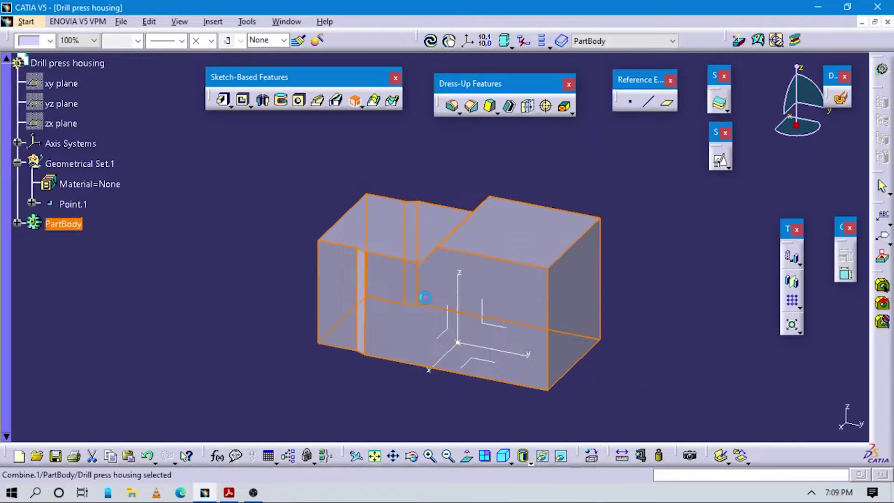
{"action": "middle_click_drag", "start_coordinate": [425, 297], "coordinate": [482, 268]}
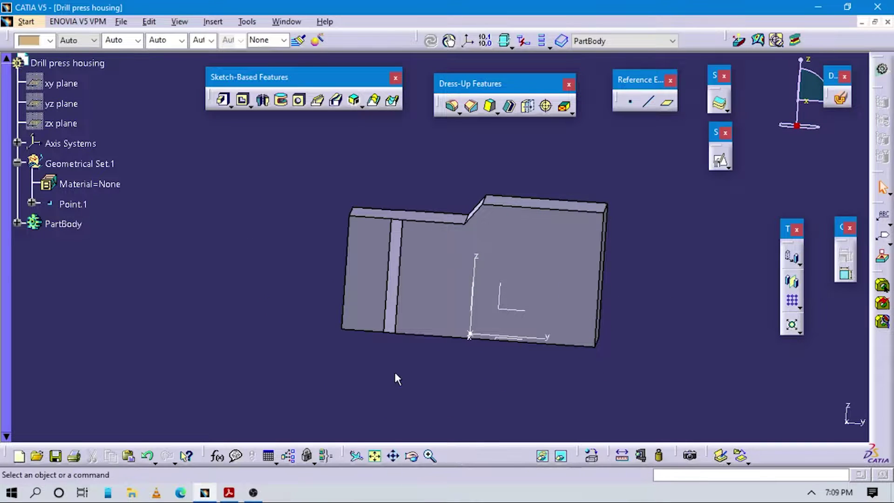
Examine the boss dimensions in section view B-B of the PDF drawing, then return to CATIA and inspect the solid
{"action": "left_click", "coordinate": [228, 492]}
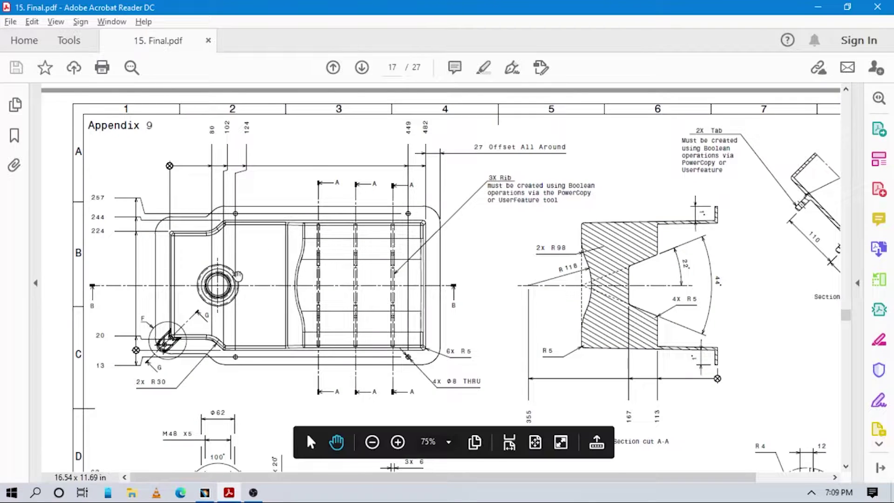
{"action": "scroll", "coordinate": [237, 276], "scroll_direction": "down", "scroll_amount": 5}
{"action": "scroll", "coordinate": [207, 256], "scroll_direction": "up", "scroll_amount": 1}
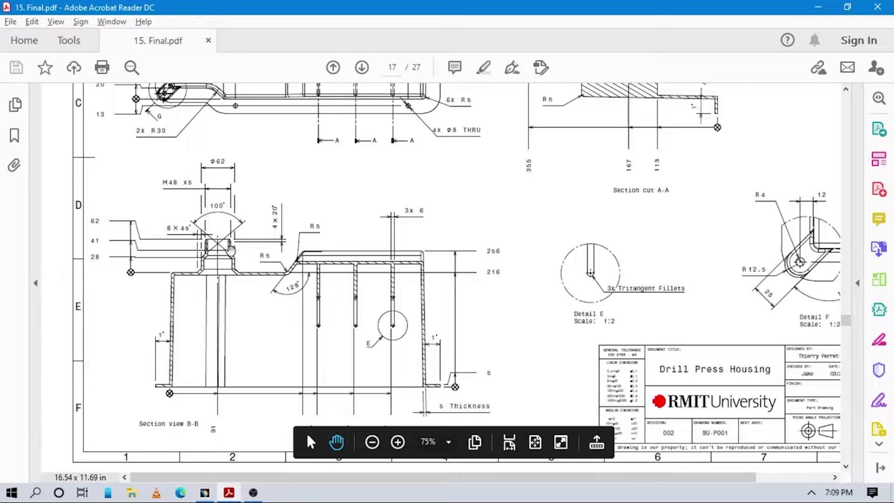
{"action": "key", "text": "alt+Tab"}
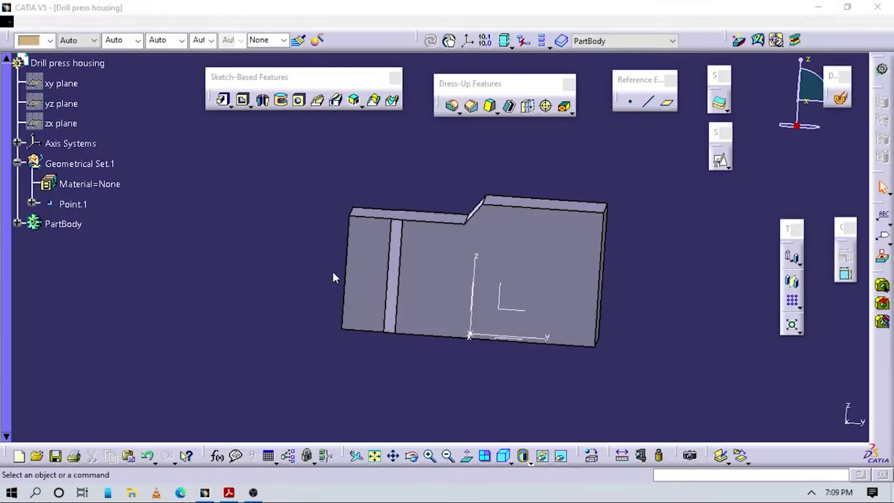
{"action": "middle_click_drag", "start_coordinate": [366, 262], "coordinate": [494, 212]}
{"action": "middle_click_drag", "start_coordinate": [572, 166], "coordinate": [587, 210]}
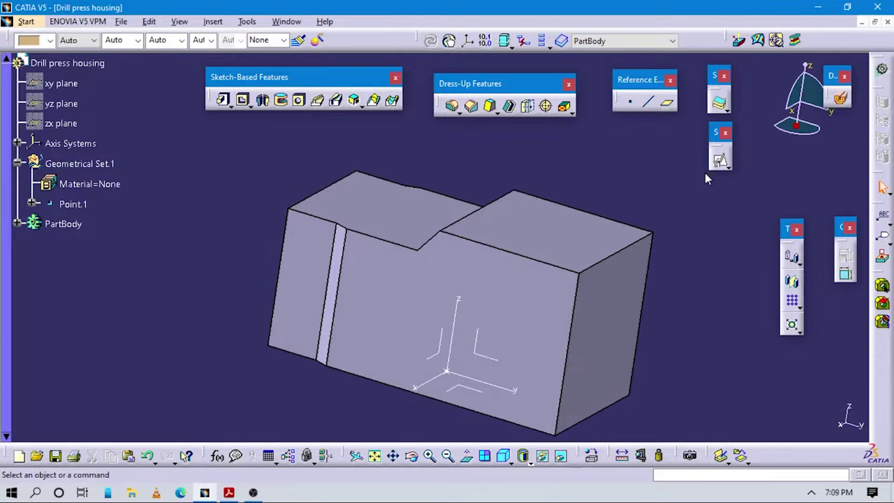
Create a positioned sketch on the axis system's YZ plane, with Point.1 as projected origin and the H direction parallel to the Y axis
{"action": "left_click", "coordinate": [720, 160]}
{"action": "left_click", "coordinate": [477, 335]}
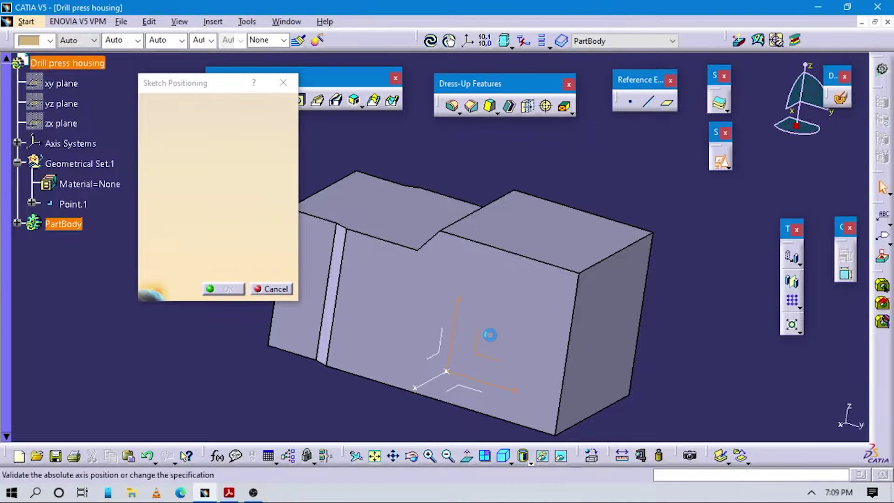
{"action": "left_click", "coordinate": [268, 168]}
{"action": "left_click", "coordinate": [237, 201]}
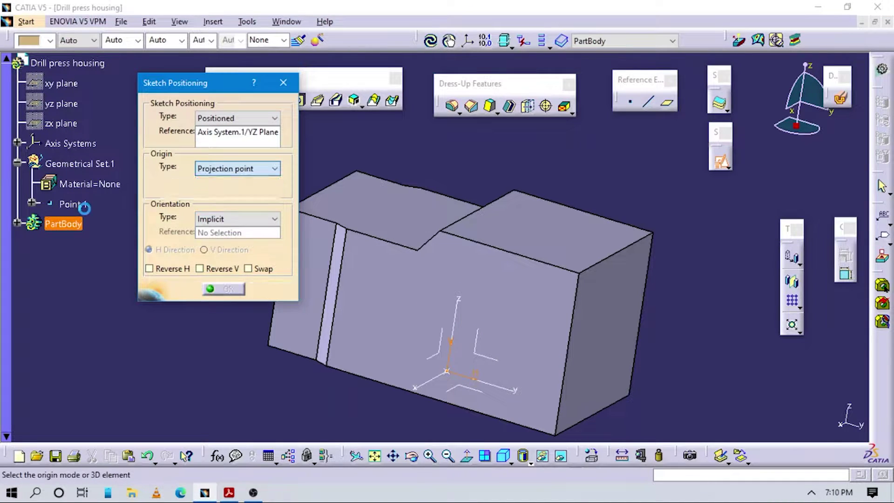
{"action": "left_click", "coordinate": [73, 204]}
{"action": "left_click", "coordinate": [260, 219]}
{"action": "left_click", "coordinate": [237, 291]}
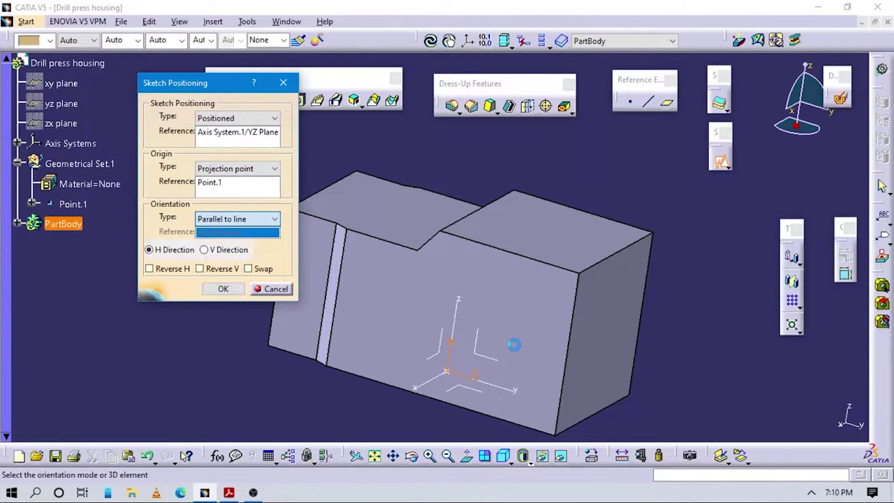
{"action": "left_click", "coordinate": [492, 388]}
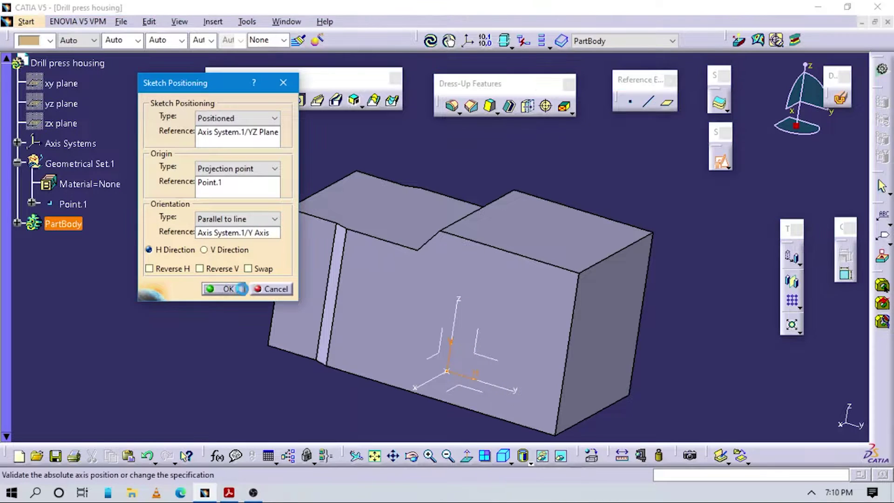
{"action": "left_click", "coordinate": [224, 288]}
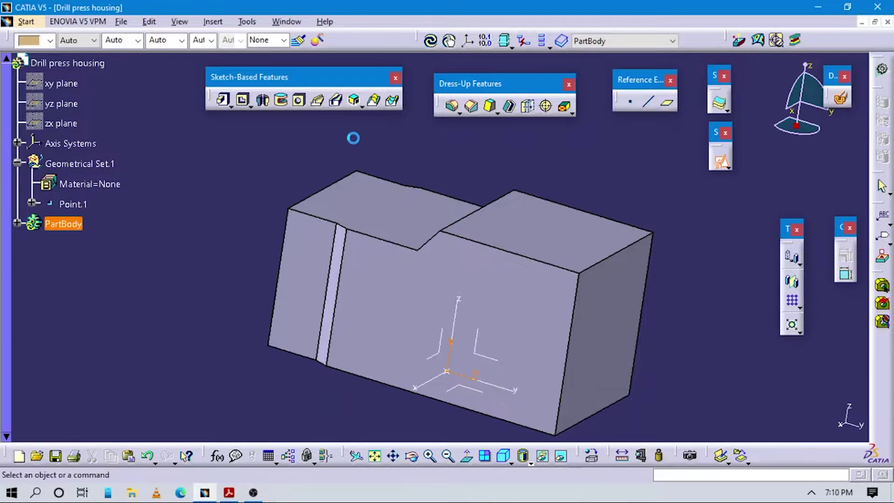
View the sketch plane head-on, cut the part by the sketch plane, and check the boss in the PDF's section view B-B
{"action": "mouse_move", "coordinate": [398, 244]}
{"action": "middle_mouse_down"}
{"action": "mouse_move", "coordinate": [410, 227]}
{"action": "mouse_move", "coordinate": [505, 308]}
{"action": "middle_mouse_up"}
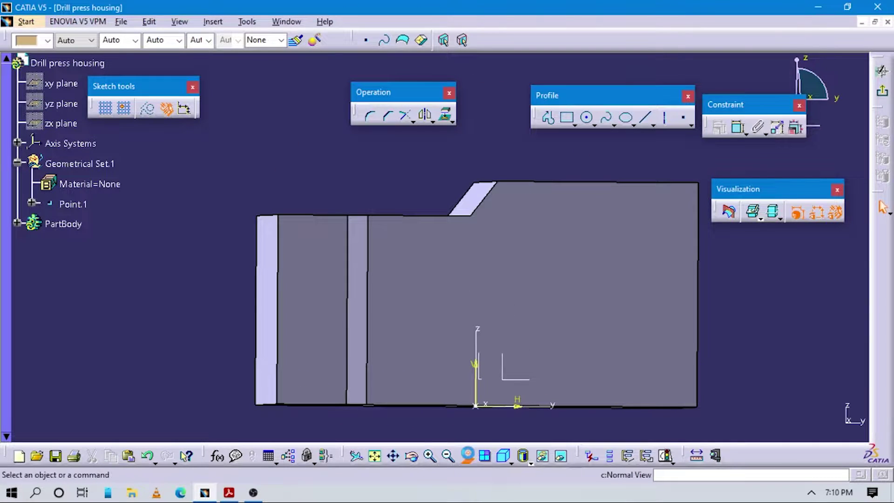
{"action": "left_click", "coordinate": [466, 456]}
{"action": "middle_click", "coordinate": [540, 357]}
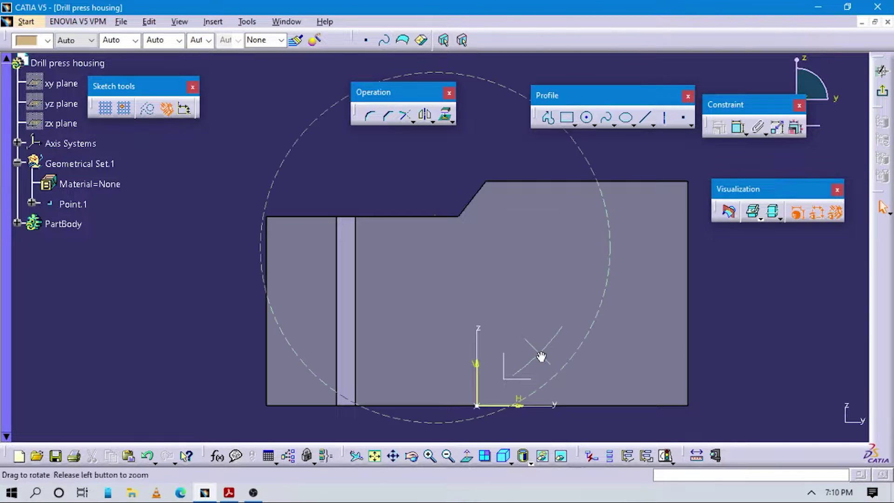
{"action": "left_click", "coordinate": [728, 213]}
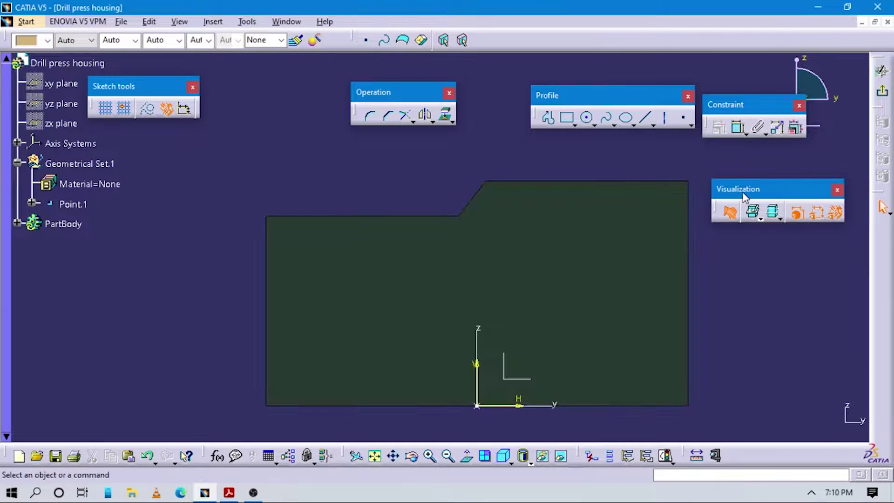
{"action": "mouse_move", "coordinate": [540, 273]}
{"action": "middle_mouse_down"}
{"action": "mouse_move", "coordinate": [509, 240]}
{"action": "mouse_move", "coordinate": [526, 277]}
{"action": "middle_mouse_up"}
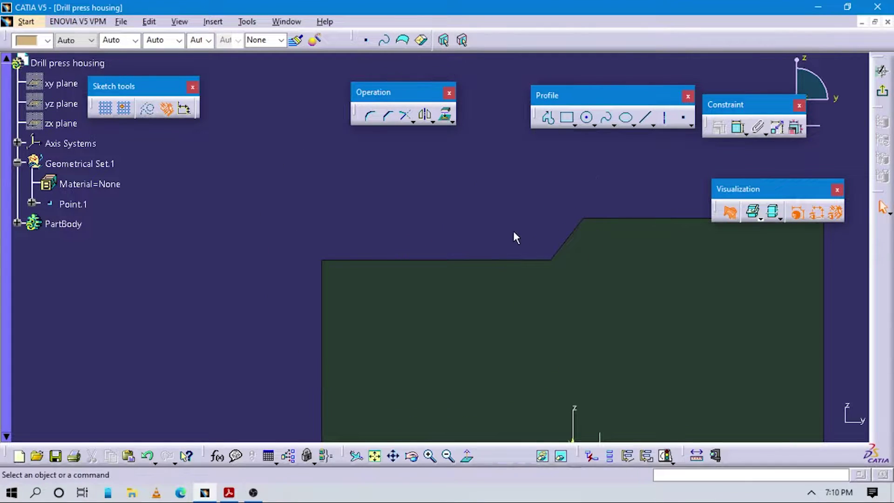
{"action": "middle_click_drag", "start_coordinate": [450, 245], "coordinate": [450, 245]}
{"action": "key", "text": "alt+Tab"}
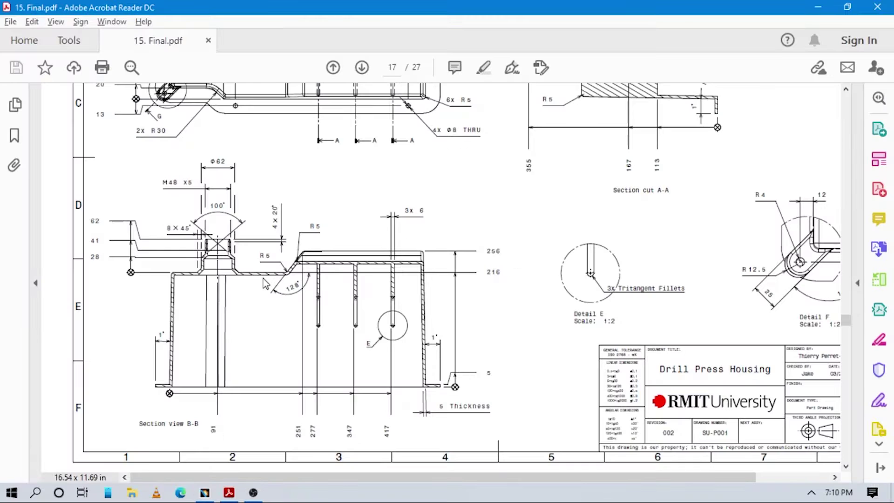
{"action": "key", "text": "alt+Tab"}
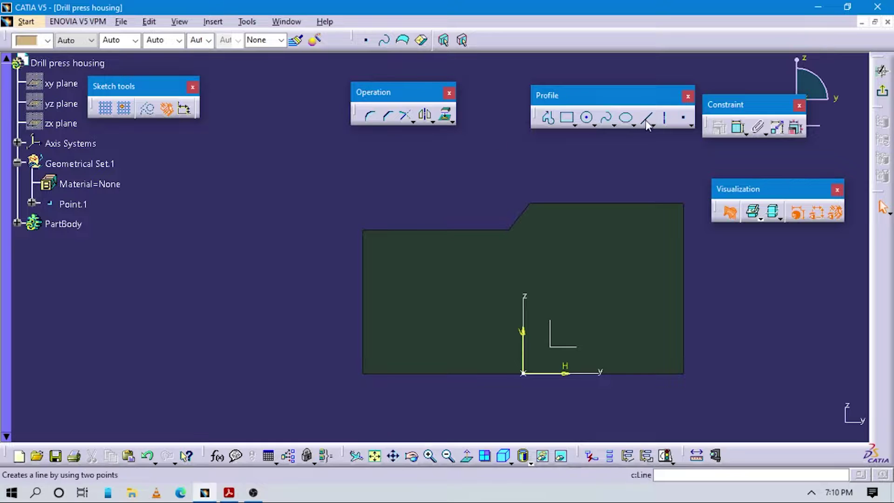
Draw a vertical axis crossing the top edge of the section's lower step, about 105 mm from that step's outer end edge
{"action": "left_click", "coordinate": [664, 117]}
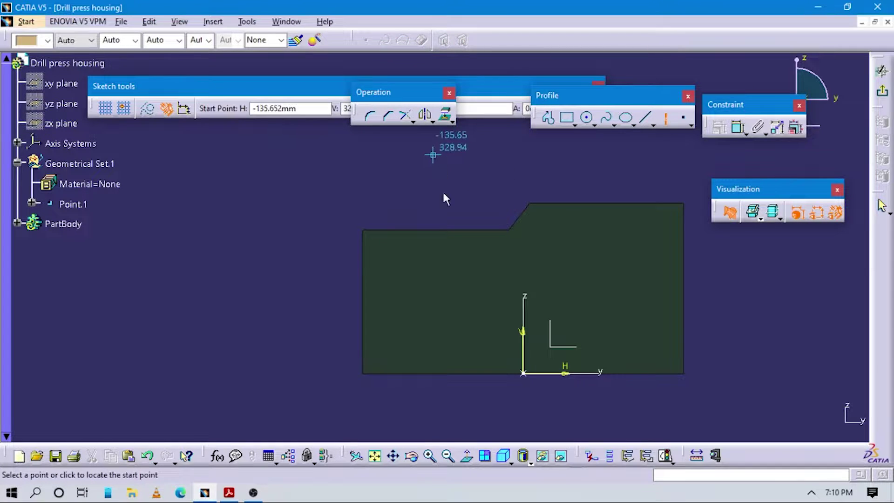
{"action": "left_click", "coordinate": [433, 155]}
{"action": "left_click", "coordinate": [432, 326]}
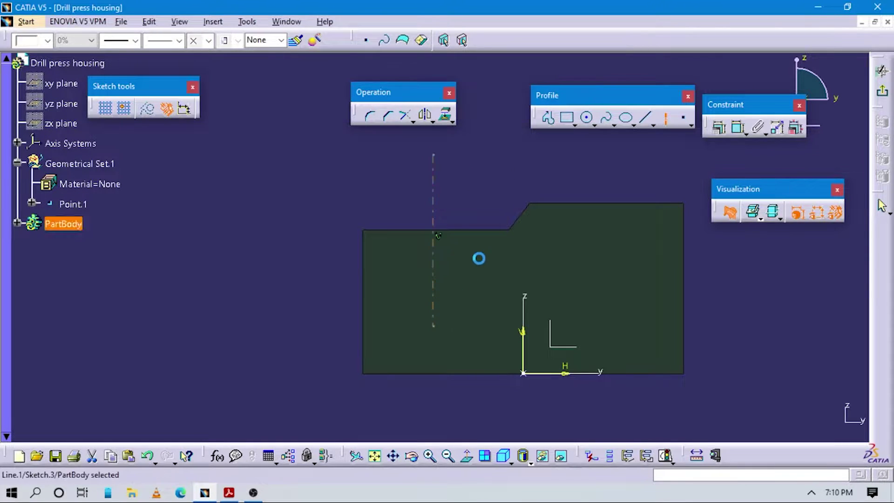
Look up the boss position in the PDF's section view B-B and dimension the axis 91 mm from the lower step's outer end edge
{"action": "mouse_move", "coordinate": [479, 258]}
{"action": "middle_mouse_down"}
{"action": "mouse_move", "coordinate": [491, 301]}
{"action": "mouse_move", "coordinate": [489, 282]}
{"action": "middle_mouse_up"}
{"action": "key", "text": "alt+Tab"}
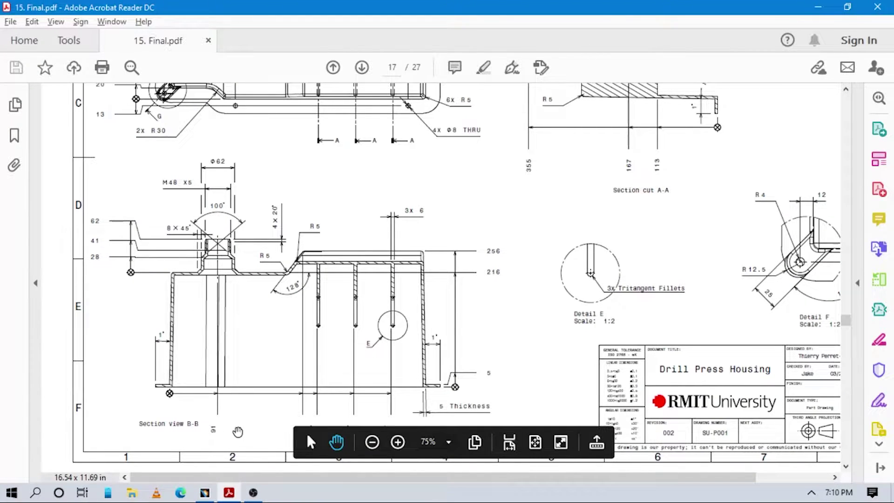
{"action": "scroll", "coordinate": [232, 414], "scroll_direction": "down", "scroll_amount": 3}
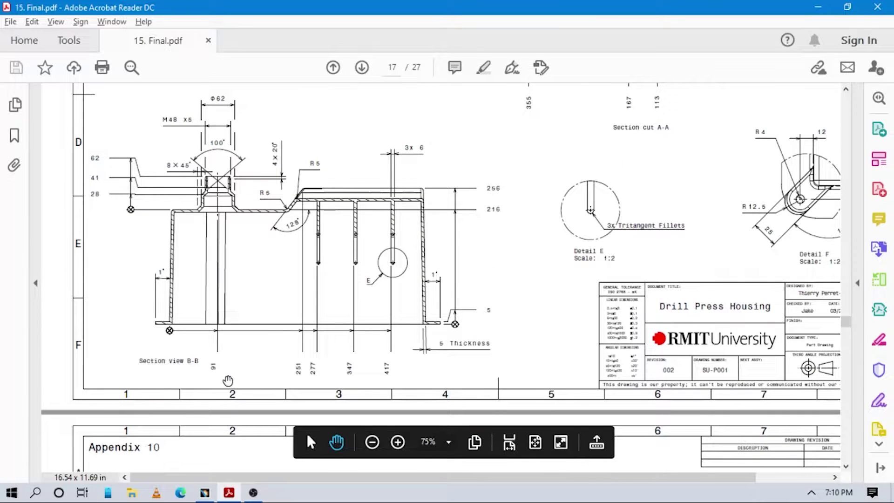
{"action": "key", "text": "alt+Tab"}
{"action": "left_click", "coordinate": [505, 240]}
{"action": "middle_click_drag", "start_coordinate": [505, 239], "coordinate": [516, 264]}
{"action": "left_click", "coordinate": [734, 132]}
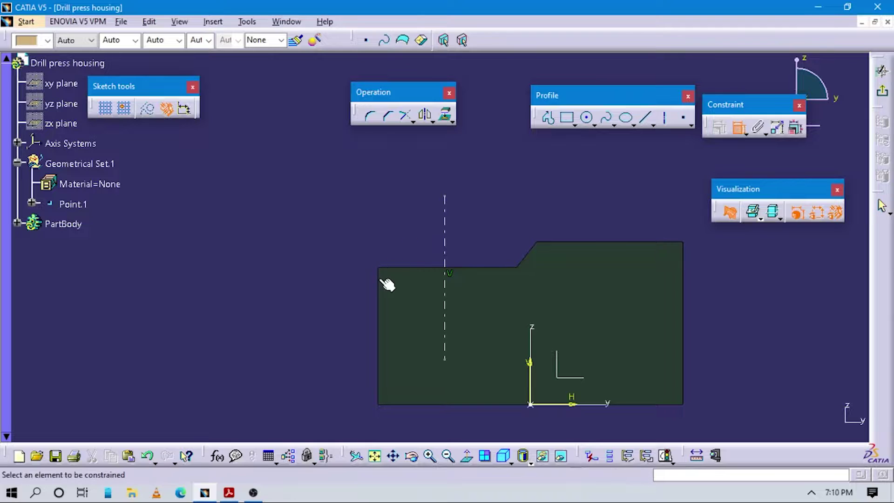
{"action": "left_click", "coordinate": [444, 247]}
{"action": "left_click", "coordinate": [411, 222]}
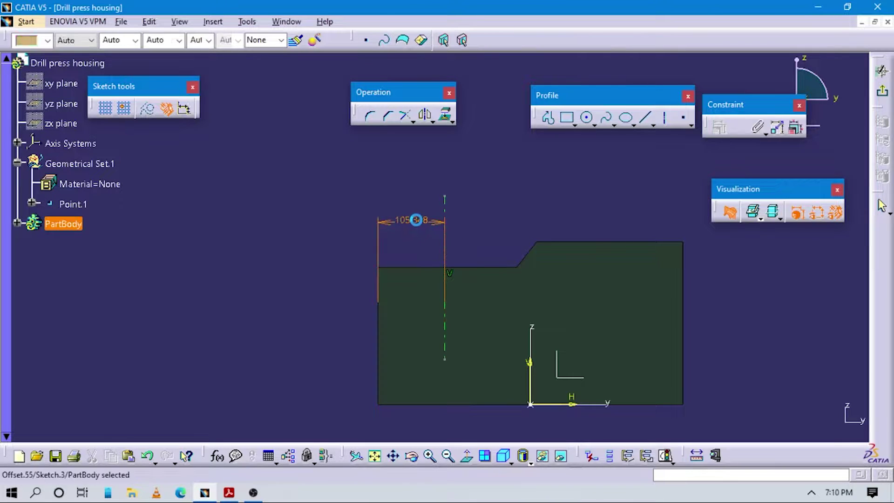
{"action": "double_click", "coordinate": [414, 220]}
{"action": "double_click", "coordinate": [419, 230]}
{"action": "type", "text": "91mm"}
{"action": "key", "text": "Return"}
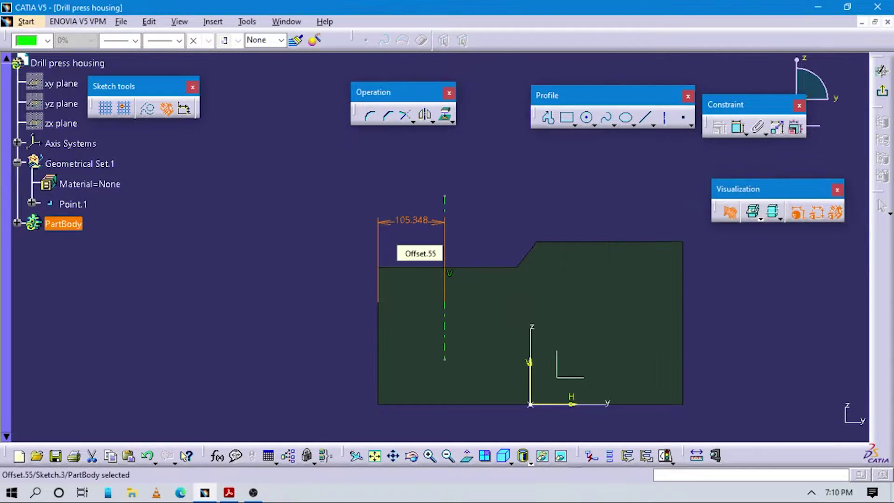
Sketch the boss half-profile from the lower step's top edge: slanted, vertical, slanted and vertical lines, plus a horizontal line about 16 mm long to the axis
{"action": "middle_click_drag", "start_coordinate": [475, 369], "coordinate": [443, 293]}
{"action": "key", "text": "alt+Tab"}
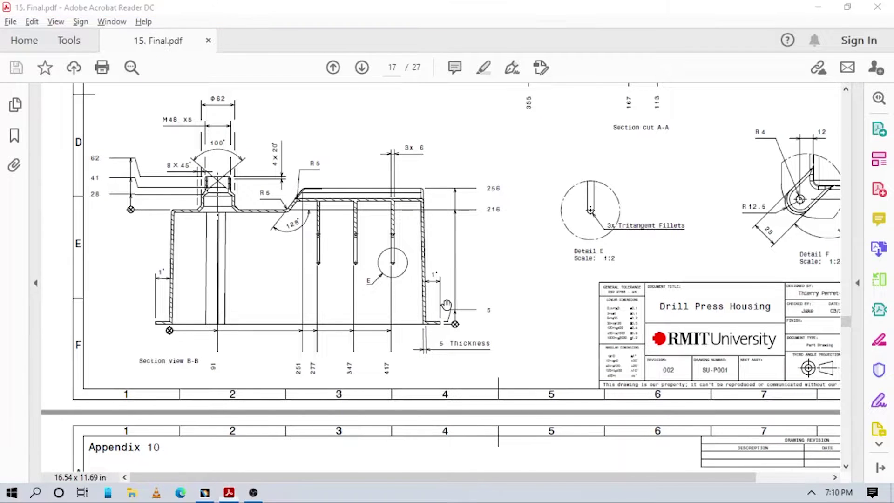
{"action": "key", "text": "alt+Tab"}
{"action": "left_click", "coordinate": [549, 122]}
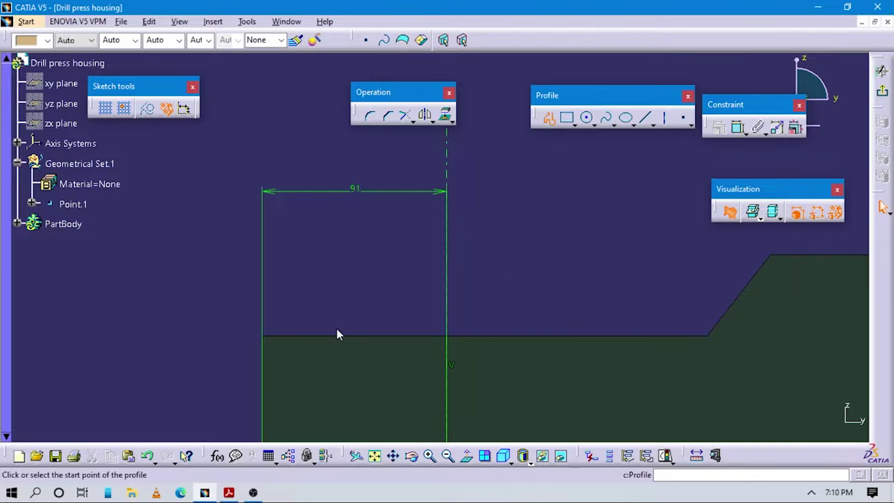
{"action": "left_click", "coordinate": [387, 329]}
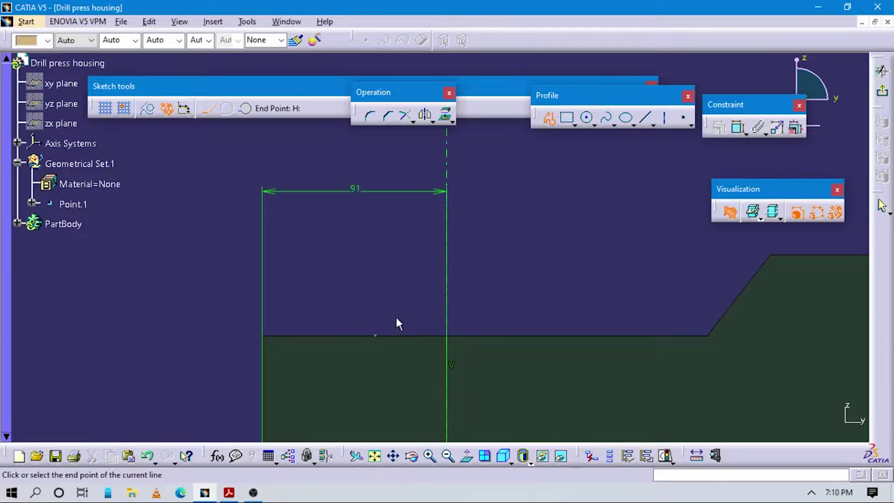
{"action": "key", "text": "alt+Tab"}
{"action": "key", "text": "alt+Tab"}
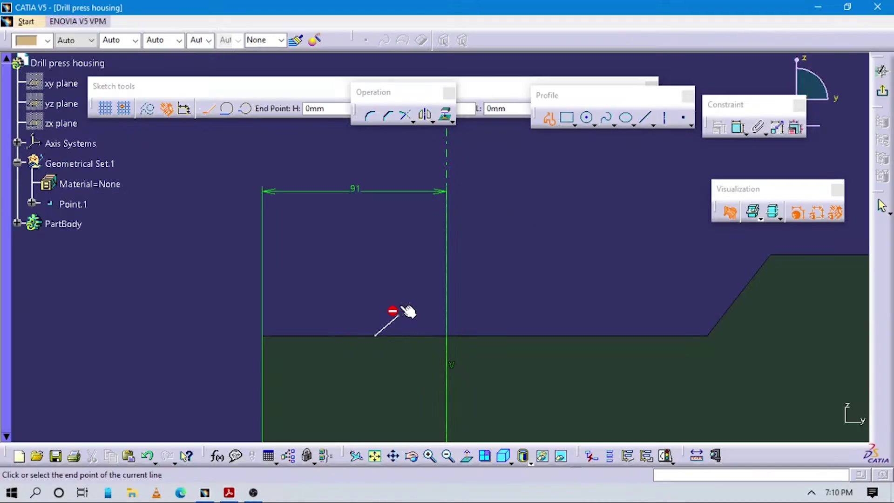
{"action": "left_click", "coordinate": [398, 316]}
{"action": "left_click", "coordinate": [399, 274]}
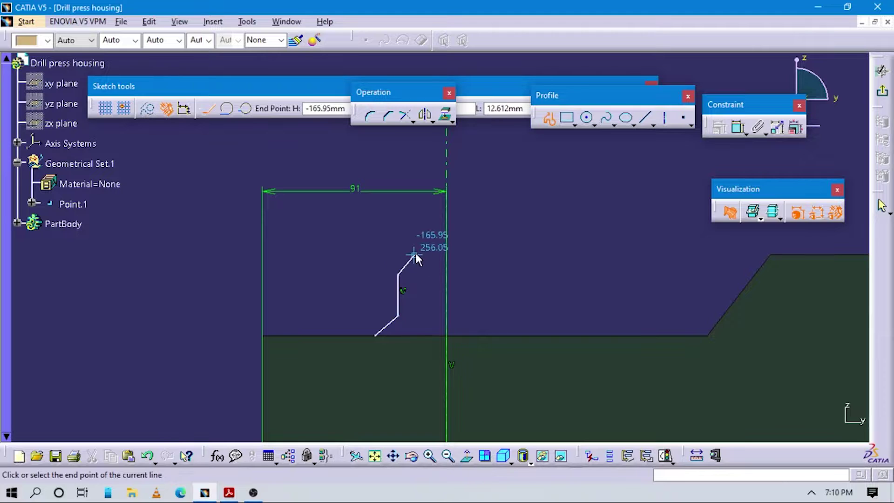
{"action": "key", "text": "alt+Tab"}
{"action": "key", "text": "alt+Tab"}
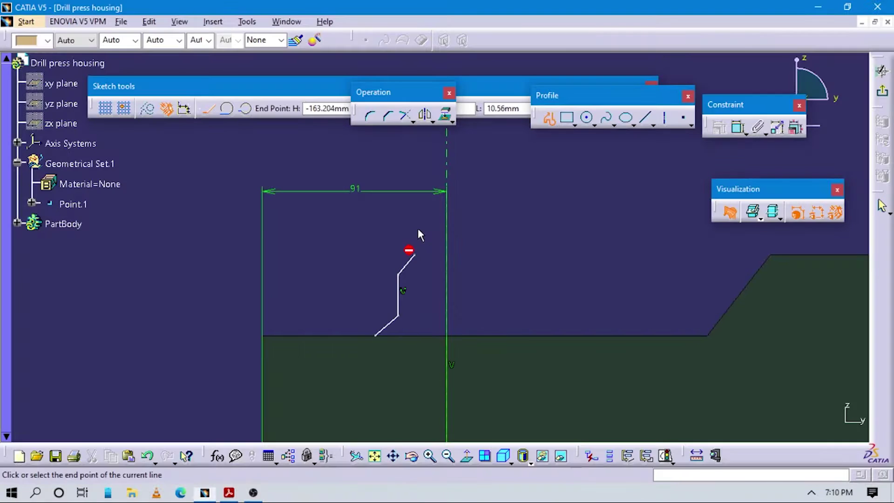
{"action": "left_click", "coordinate": [414, 255]}
{"action": "left_click", "coordinate": [414, 212]}
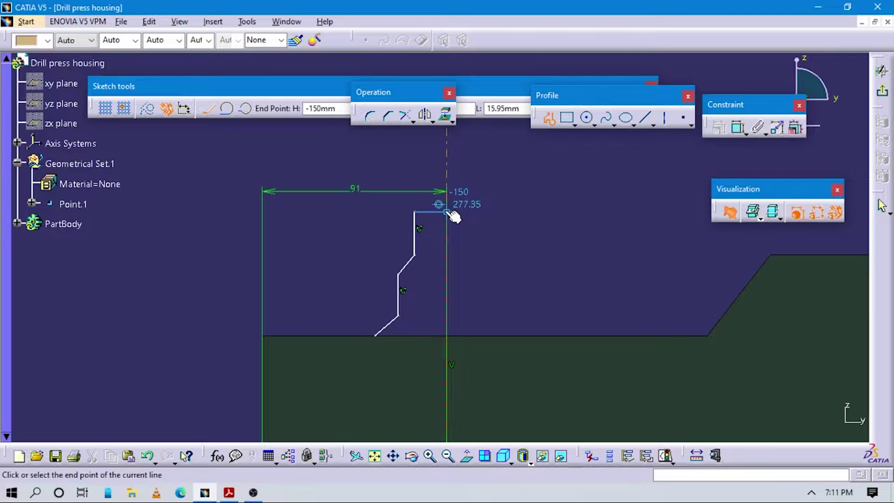
{"action": "left_click", "coordinate": [447, 211]}
{"action": "key", "text": "Escape"}
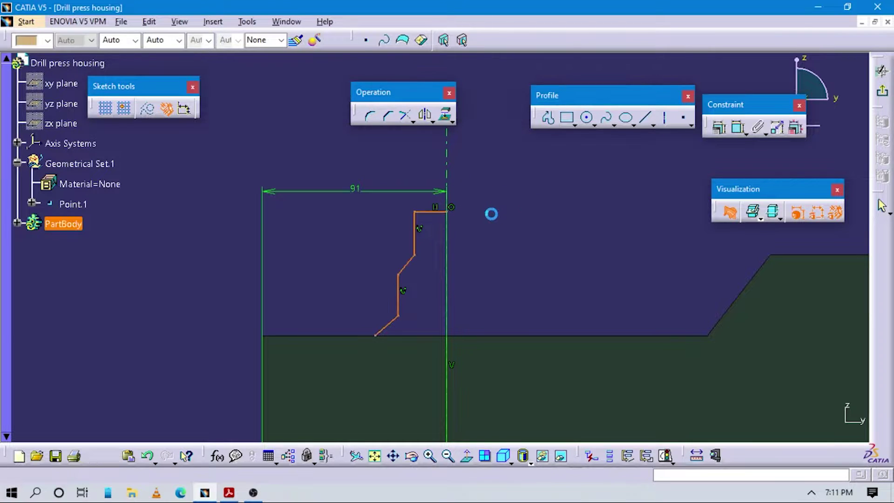
{"action": "key", "text": "alt+Tab"}
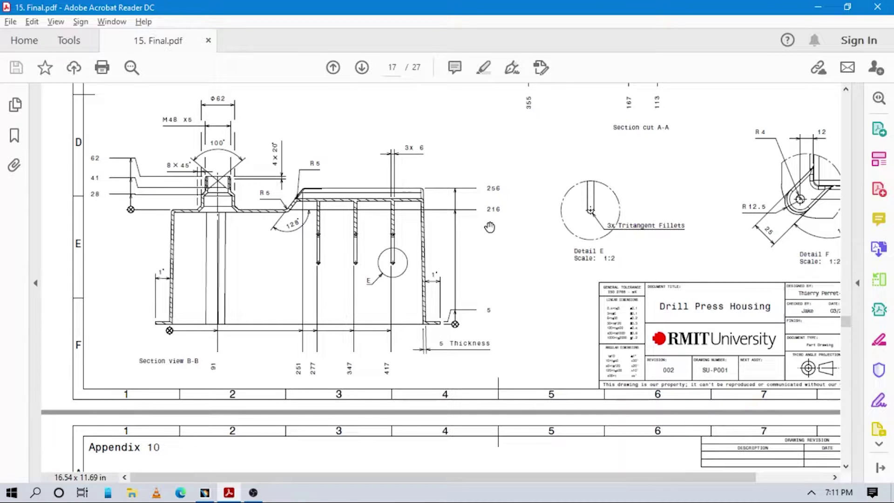
{"action": "key", "text": "alt+Tab"}
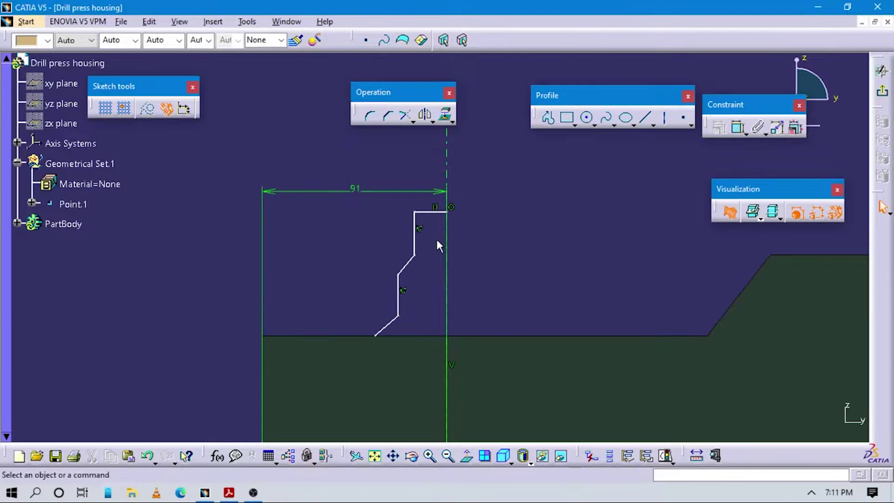
{"action": "left_click", "coordinate": [740, 130]}
{"action": "left_click", "coordinate": [438, 212]}
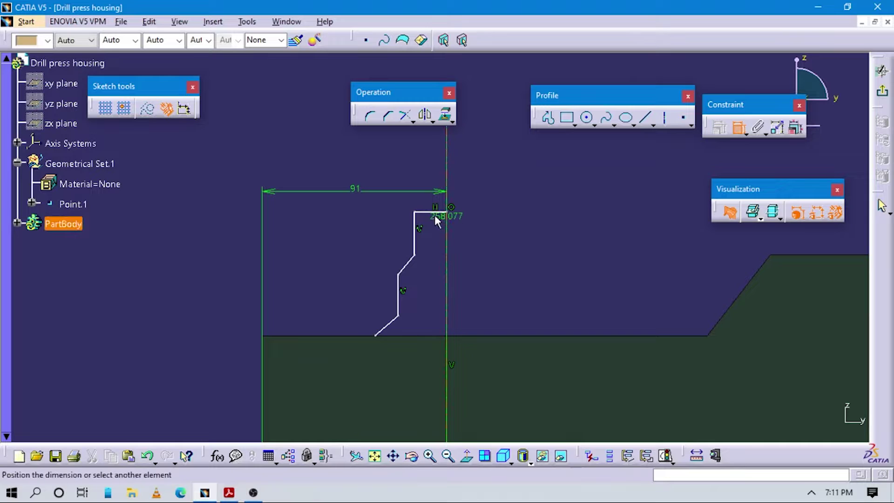
{"action": "left_click", "coordinate": [447, 196]}
{"action": "key", "text": "Escape"}
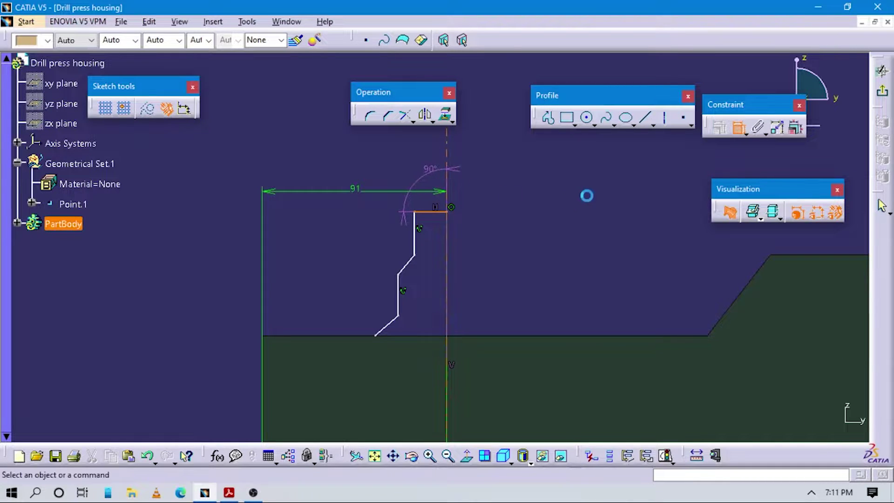
Dimension the boss profile's top horizontal line and set its length to half of 48 mm (48/2)
{"action": "left_click", "coordinate": [738, 127]}
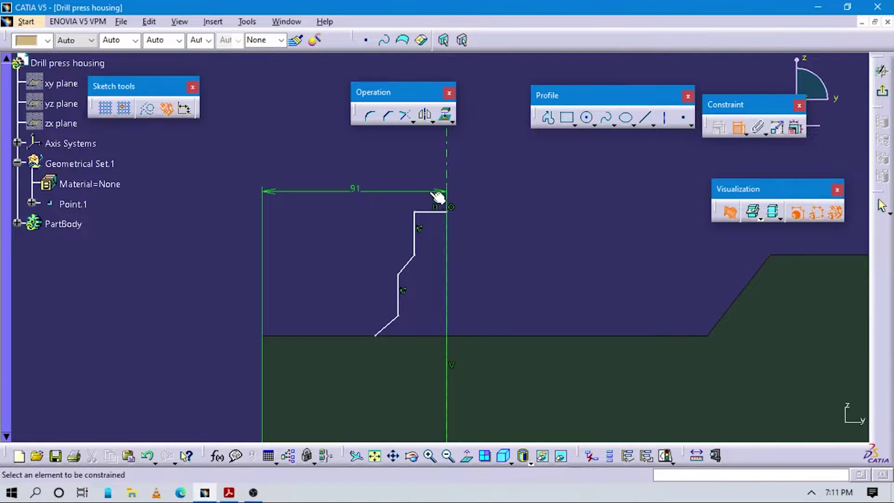
{"action": "left_click", "coordinate": [437, 211]}
{"action": "double_click", "coordinate": [429, 165]}
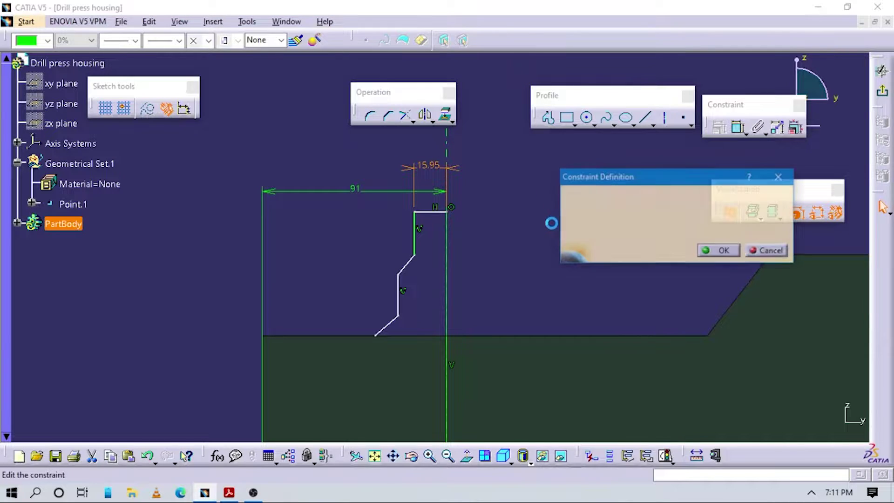
{"action": "type", "text": "48/2"}
{"action": "key", "text": "Return"}
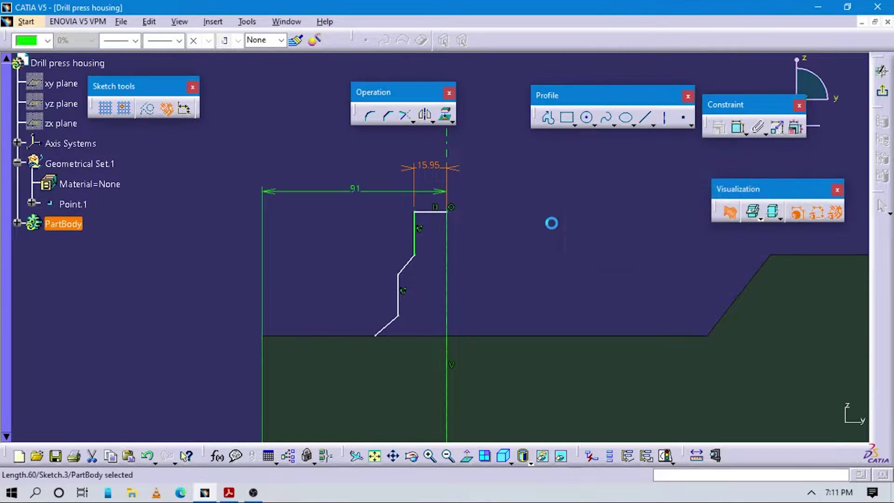
Check the lower boss diameter in the PDF drawing and set the lower vertical line's distance from the axis to 31 mm
{"action": "key", "text": "alt+Tab"}
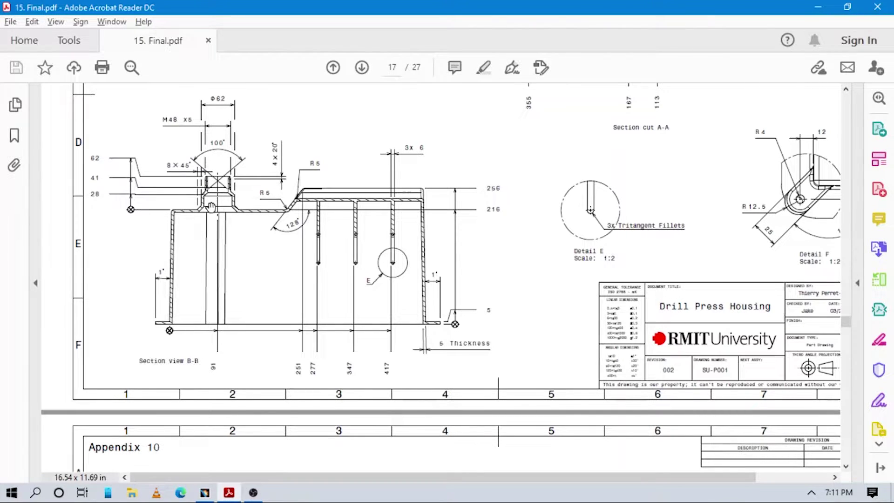
{"action": "key", "text": "alt+Tab"}
{"action": "left_click", "coordinate": [479, 300]}
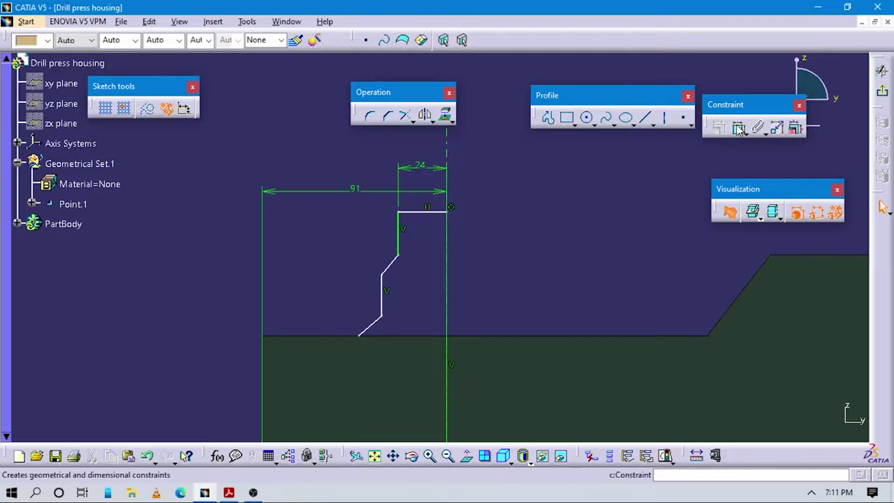
{"action": "left_click", "coordinate": [738, 129]}
{"action": "left_click", "coordinate": [383, 294]}
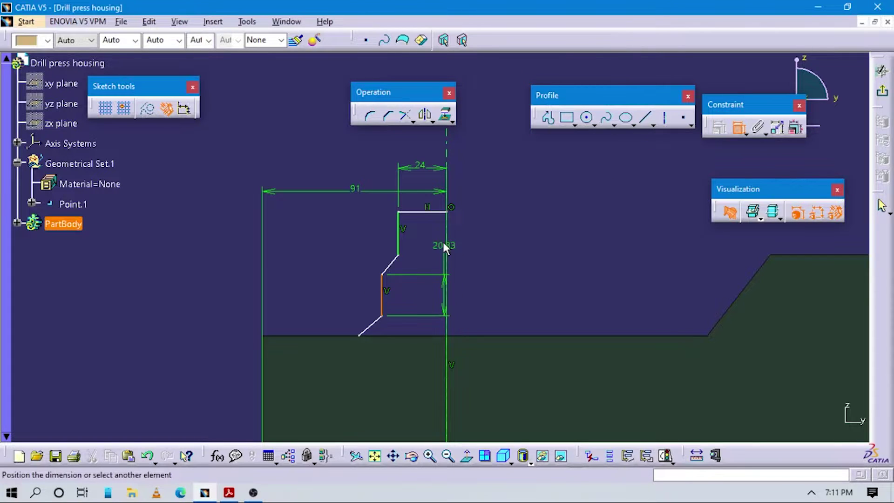
{"action": "left_click", "coordinate": [431, 262]}
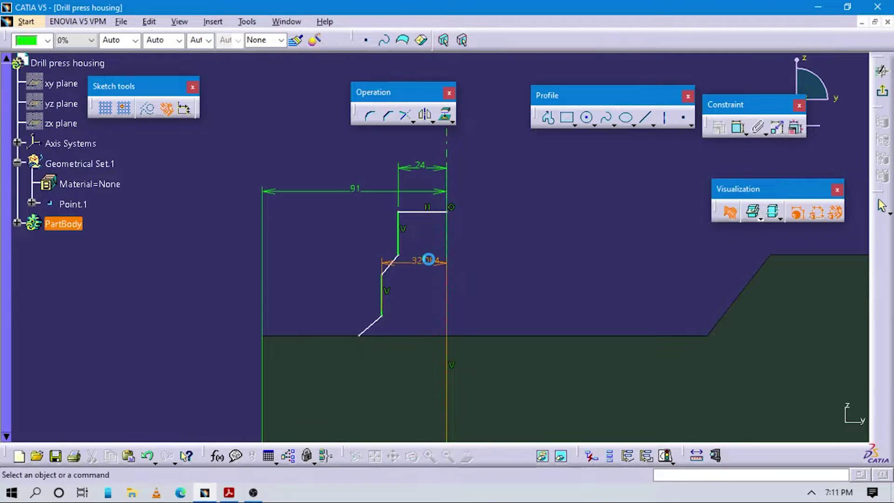
{"action": "double_click", "coordinate": [433, 265]}
{"action": "type", "text": "62/"}
{"action": "key", "text": "Return"}
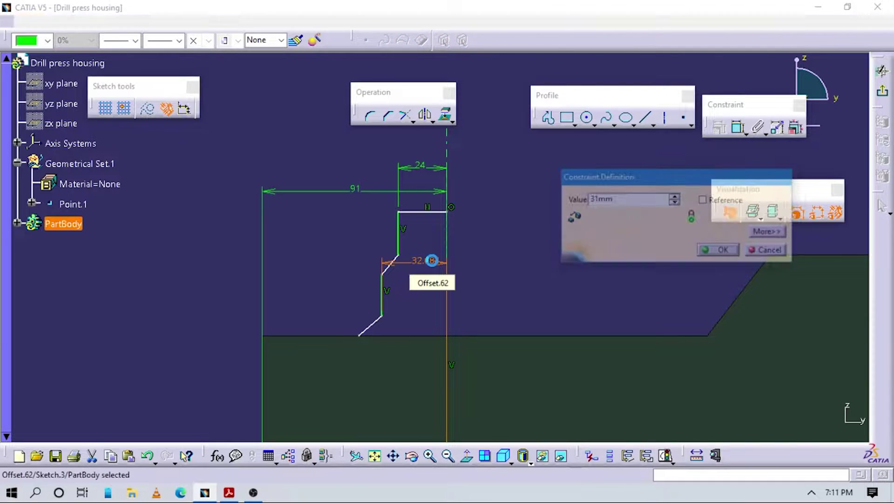
Check the boss taper in the PDF drawing and constrain the upper slanted line to the vertical line above it at 50°
{"action": "key", "text": "alt+Tab"}
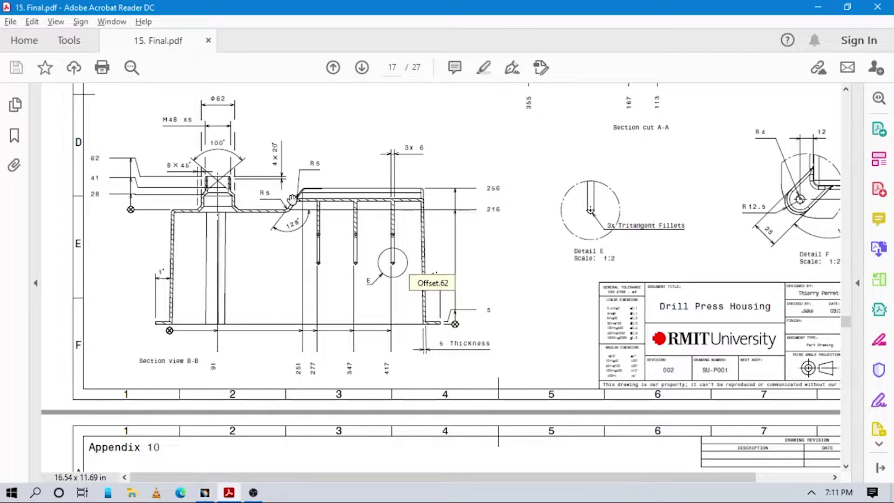
{"action": "key", "text": "alt+Tab"}
{"action": "mouse_move", "coordinate": [425, 274]}
{"action": "middle_mouse_down"}
{"action": "mouse_move", "coordinate": [467, 255]}
{"action": "mouse_move", "coordinate": [500, 282]}
{"action": "middle_mouse_up"}
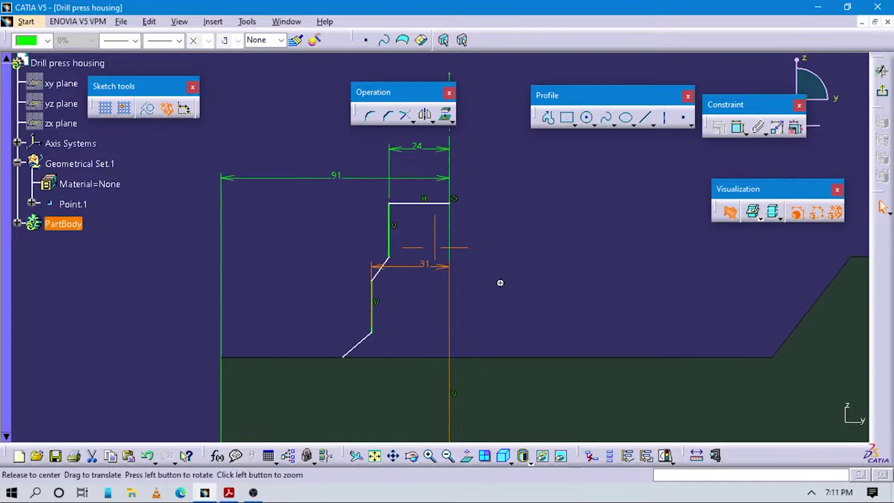
{"action": "key", "text": "alt+Tab"}
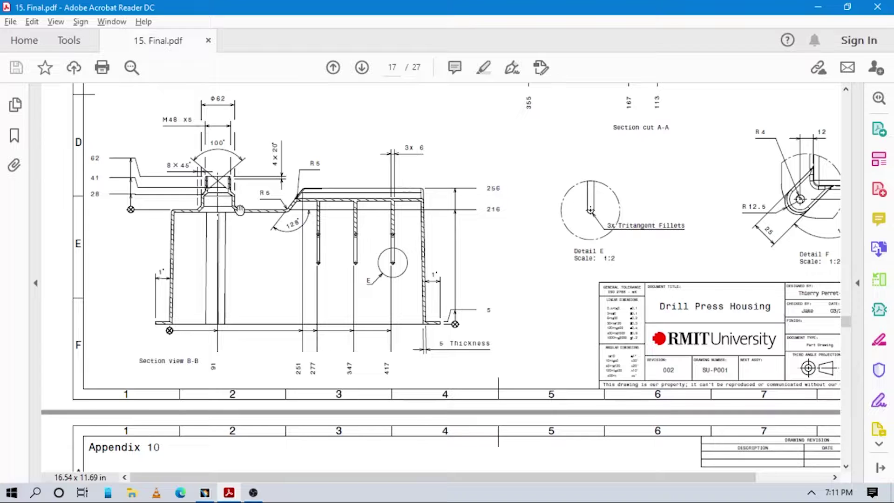
{"action": "key", "text": "alt+Tab"}
{"action": "left_click", "coordinate": [738, 127]}
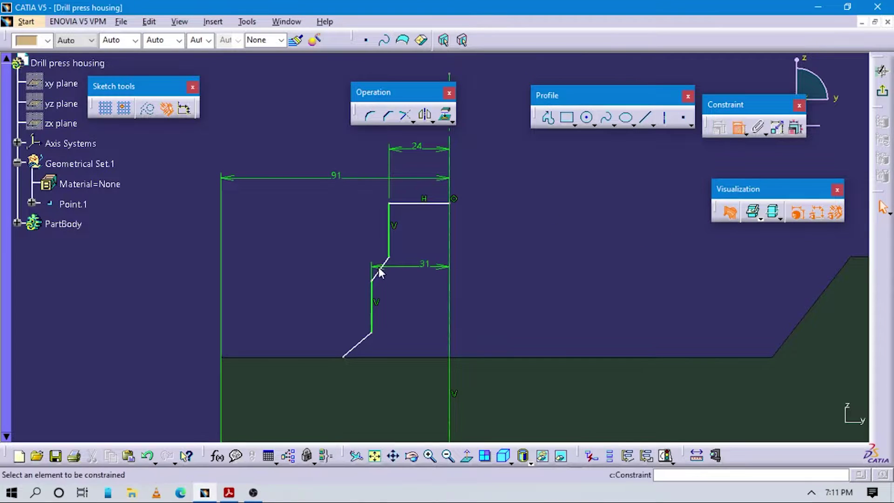
{"action": "left_click", "coordinate": [383, 266]}
{"action": "left_click", "coordinate": [393, 240]}
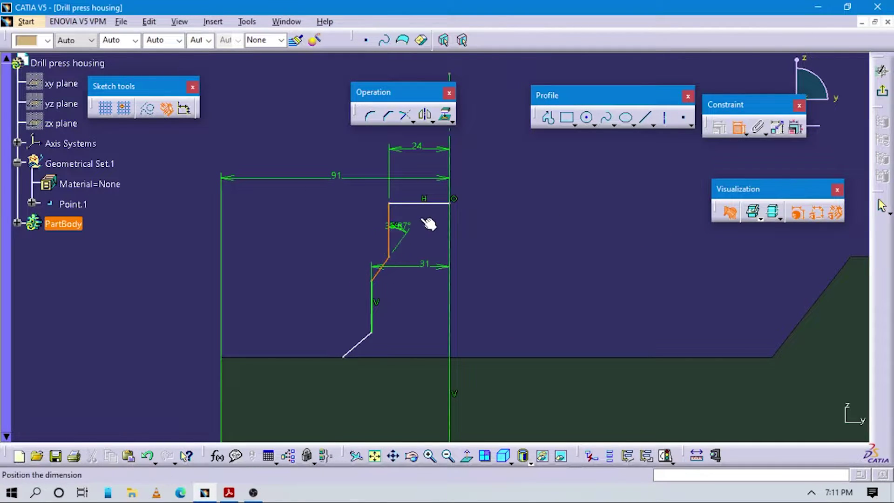
{"action": "left_click", "coordinate": [463, 154]}
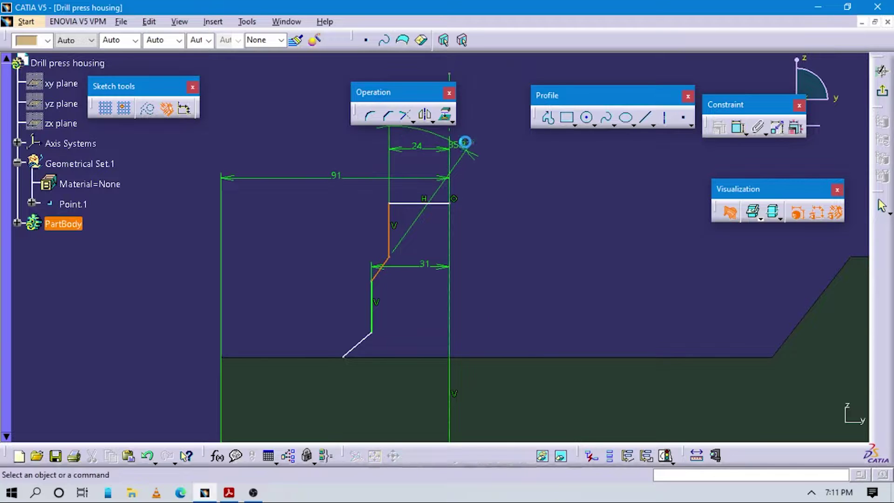
{"action": "key", "text": "alt+Tab"}
{"action": "key", "text": "alt+Tab"}
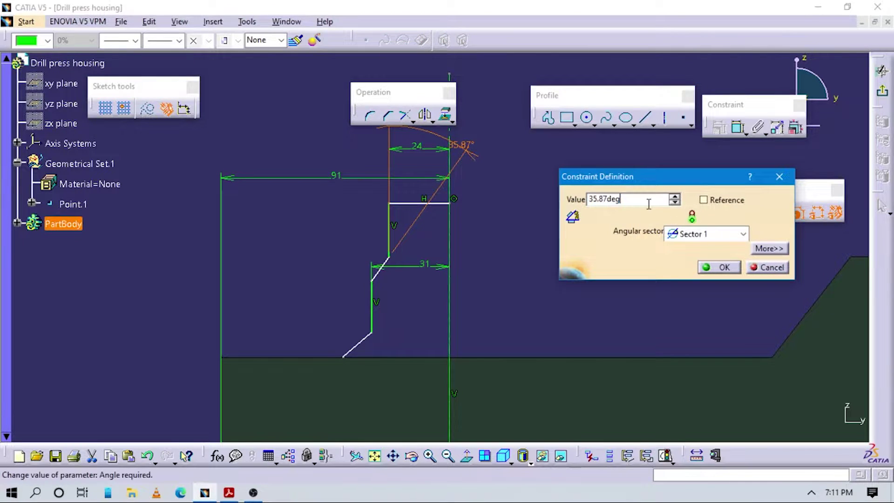
{"action": "type", "text": "50"}
{"action": "key", "text": "Return"}
{"action": "key", "text": "alt+Tab"}
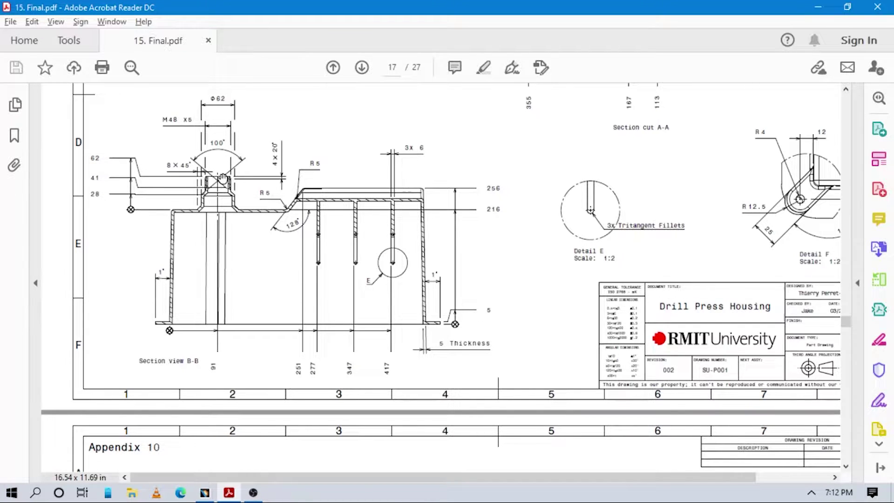
Check the chamfer size and angle at the boss's base in section view B-B of the PDF drawing
{"action": "scroll", "coordinate": [222, 178], "scroll_direction": "up", "scroll_amount": 2, "text": "ctrl"}
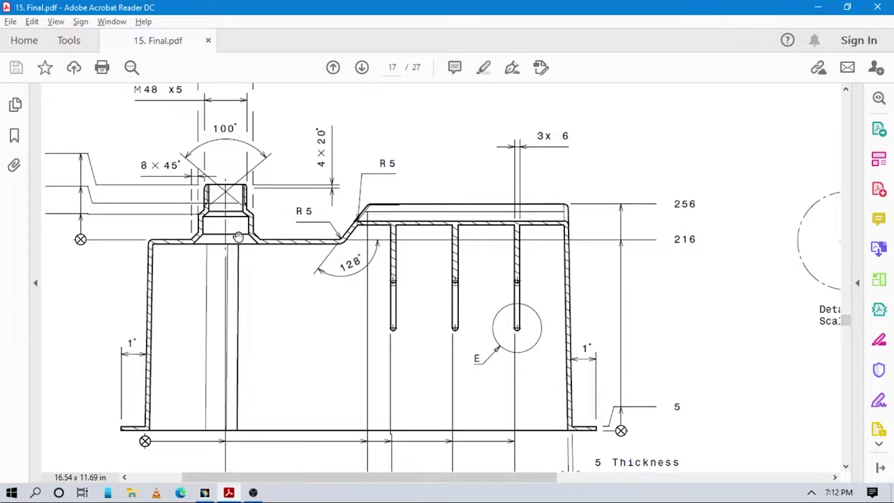
{"action": "left_click_drag", "start_coordinate": [238, 236], "coordinate": [316, 300]}
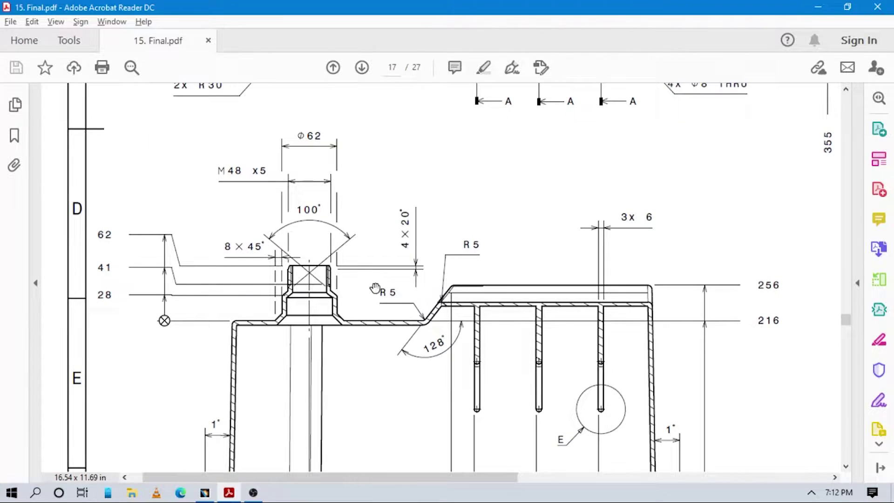
{"action": "key", "text": "alt+Tab"}
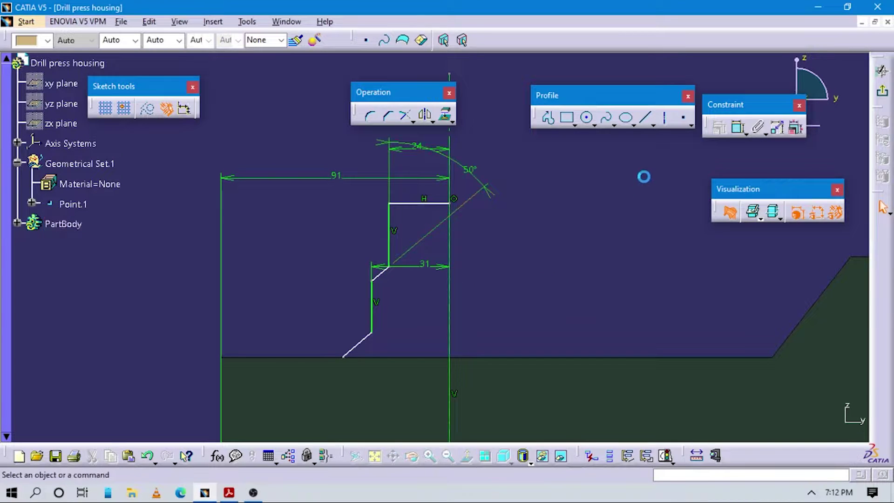
{"action": "left_click", "coordinate": [738, 126]}
{"action": "left_click", "coordinate": [350, 354]}
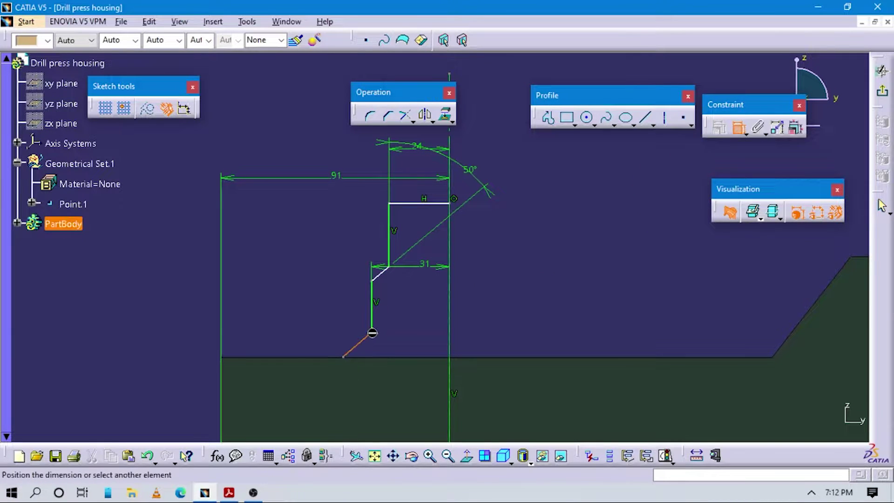
{"action": "key", "text": "Escape"}
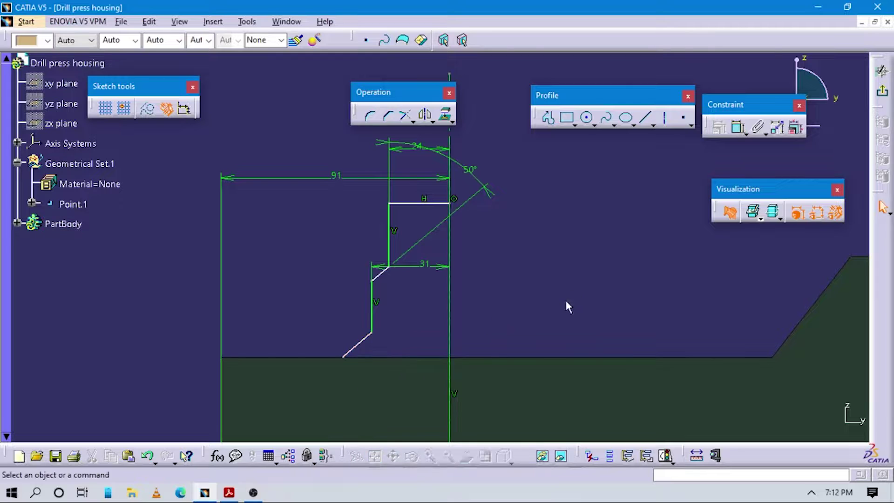
Dimension the horizontal extent of the boss profile's lower slanted line and set it to 8 mm
{"action": "left_click", "coordinate": [738, 127]}
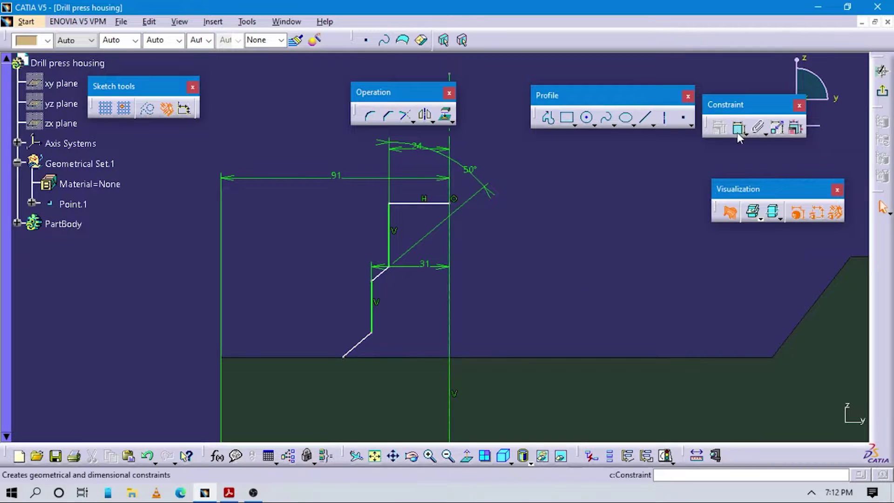
{"action": "left_click", "coordinate": [347, 359]}
{"action": "right_click", "coordinate": [331, 298]}
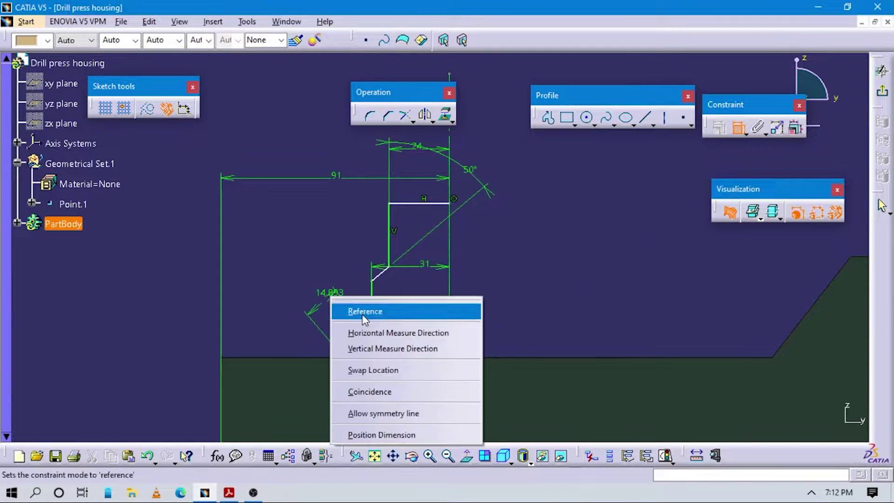
{"action": "left_click", "coordinate": [372, 333]}
{"action": "left_click", "coordinate": [358, 320]}
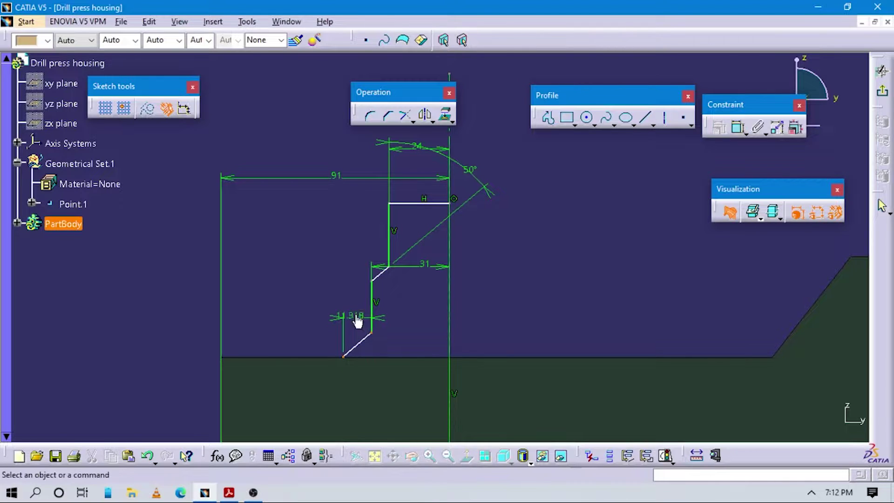
{"action": "double_click", "coordinate": [357, 319]}
{"action": "key", "text": "Return"}
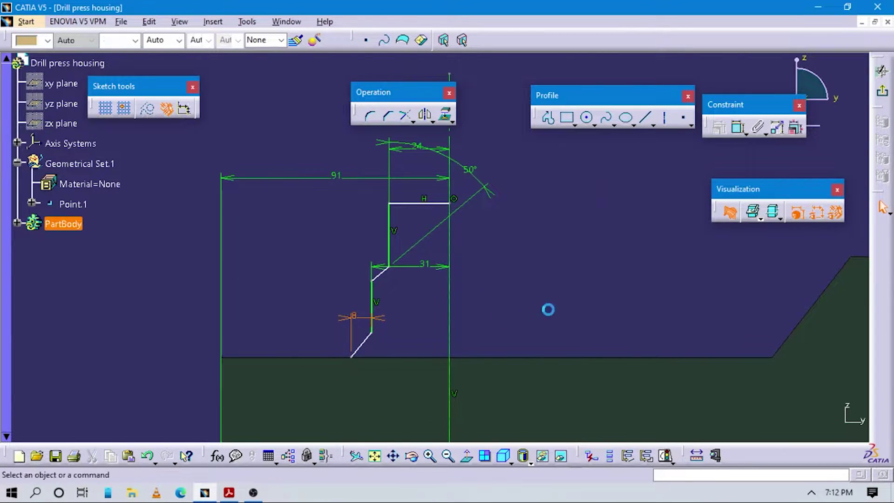
Constrain the lower slanted line to the vertical line above it at an angle of 45°
{"action": "left_click", "coordinate": [738, 127]}
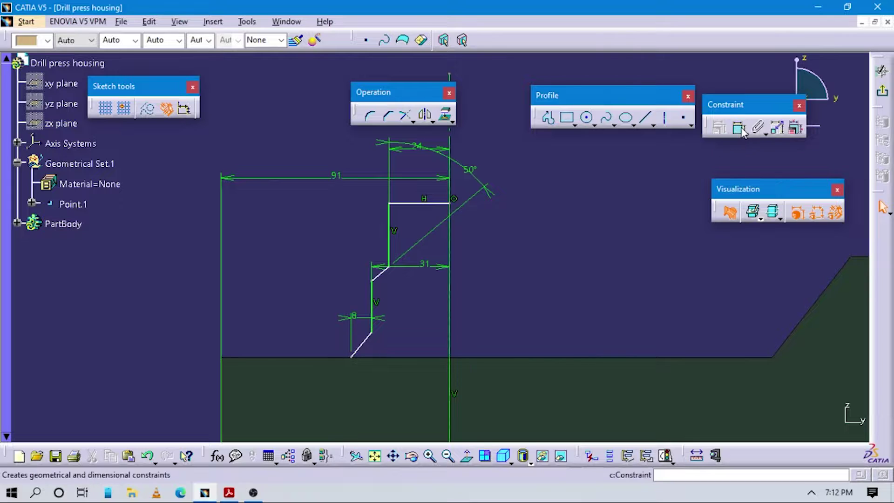
{"action": "left_click", "coordinate": [366, 338]}
{"action": "left_click", "coordinate": [373, 320]}
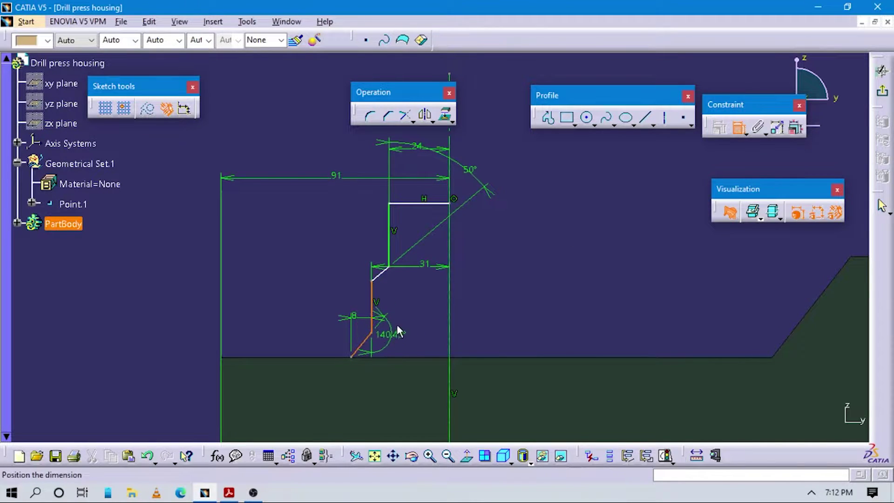
{"action": "left_click", "coordinate": [390, 293]}
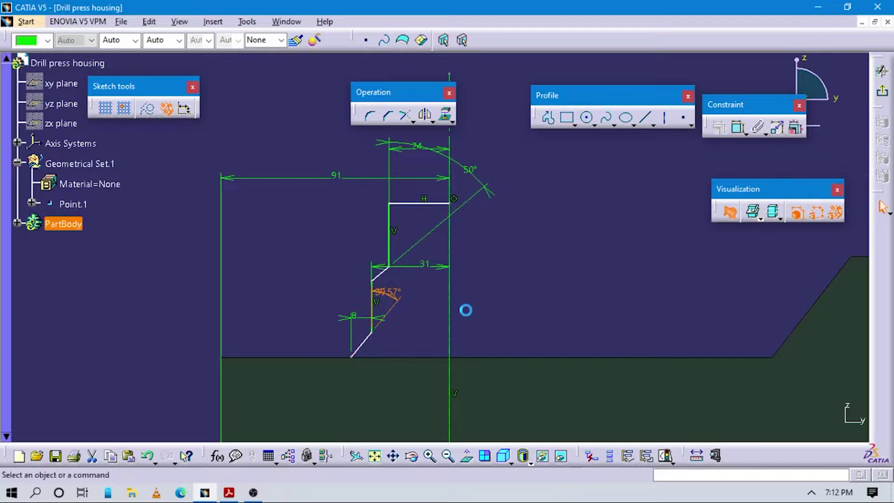
{"action": "type", "text": "45deg"}
{"action": "key", "text": "Return"}
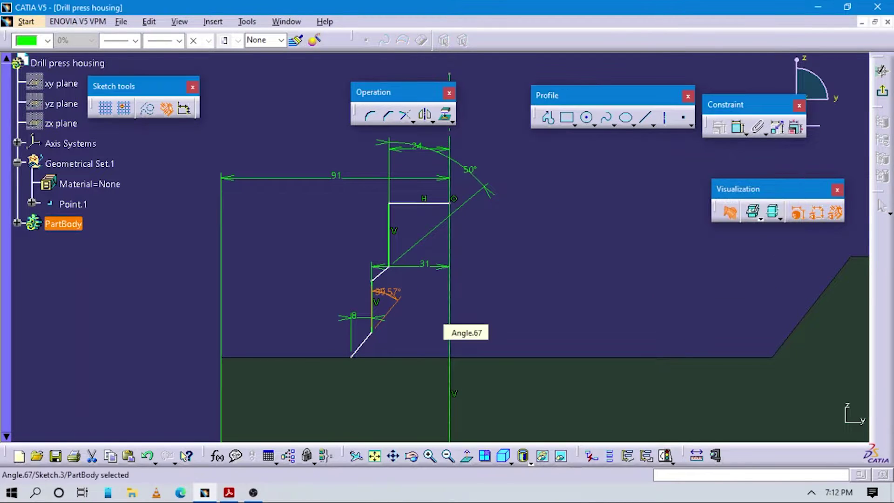
{"action": "mouse_move", "coordinate": [374, 353]}
{"action": "middle_mouse_down"}
{"action": "mouse_move", "coordinate": [393, 391]}
{"action": "mouse_move", "coordinate": [385, 285]}
{"action": "mouse_move", "coordinate": [407, 297]}
{"action": "mouse_move", "coordinate": [350, 271]}
{"action": "middle_mouse_up"}
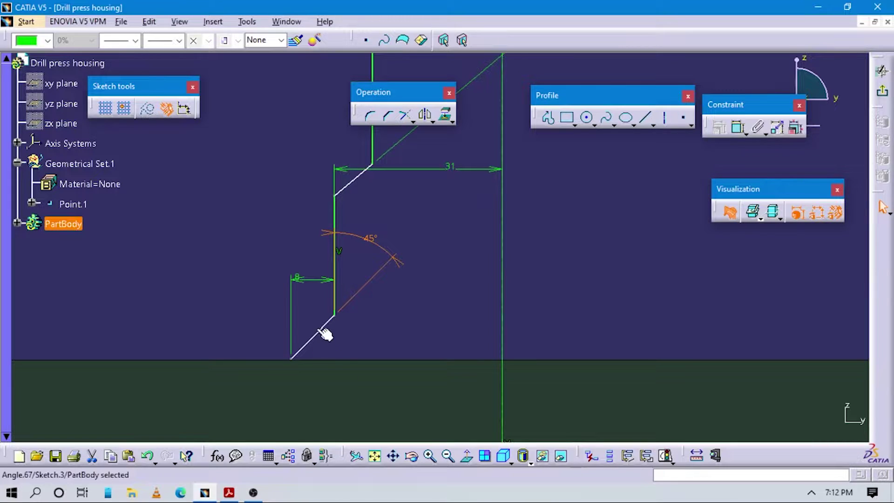
Check the boss's top chamfer in the PDF drawing and sketch a slanted line about 3.2 mm long across the profile's top outer corner
{"action": "key", "text": "alt+Tab"}
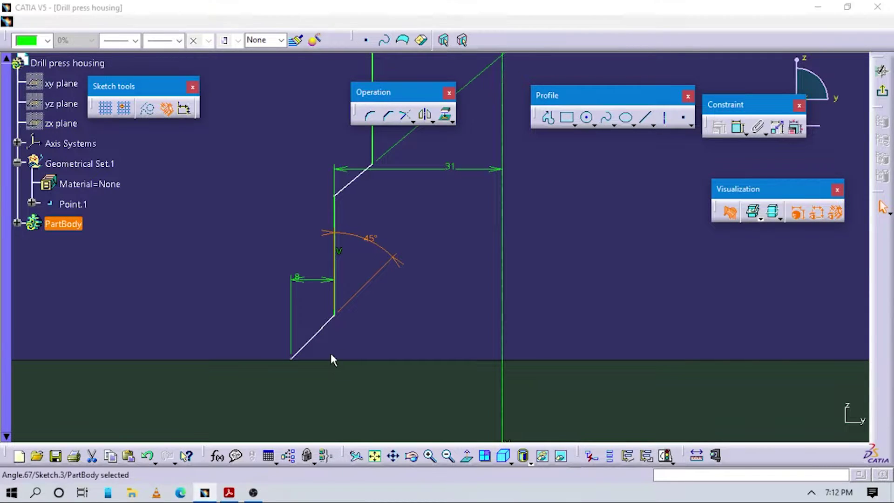
{"action": "key", "text": "alt+Tab"}
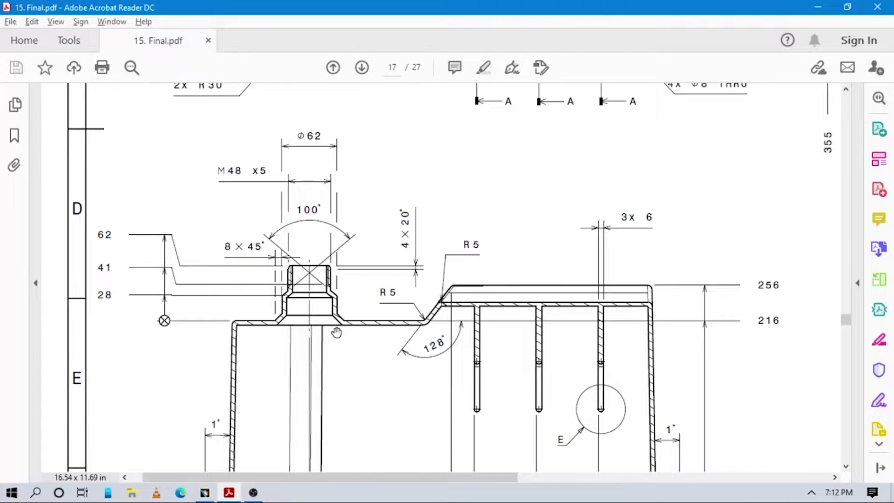
{"action": "key", "text": "alt+Tab"}
{"action": "key", "text": "alt+Tab"}
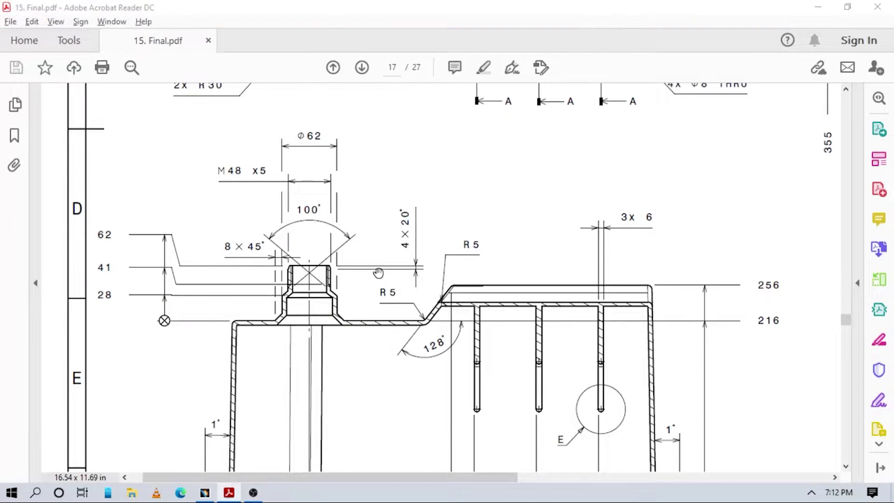
{"action": "key", "text": "alt+Tab"}
{"action": "middle_click_drag", "start_coordinate": [379, 273], "coordinate": [450, 358]}
{"action": "mouse_move", "coordinate": [462, 214]}
{"action": "middle_mouse_down"}
{"action": "mouse_move", "coordinate": [459, 319]}
{"action": "mouse_move", "coordinate": [437, 272]}
{"action": "middle_mouse_up"}
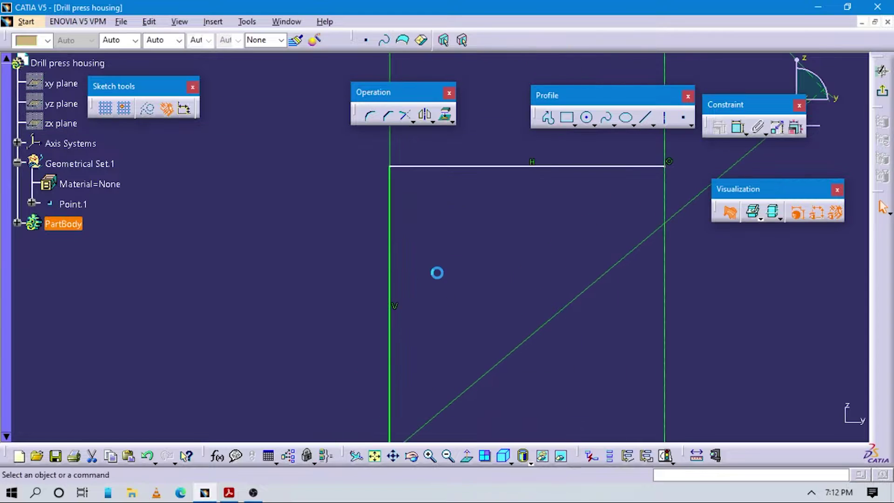
{"action": "left_click", "coordinate": [436, 273]}
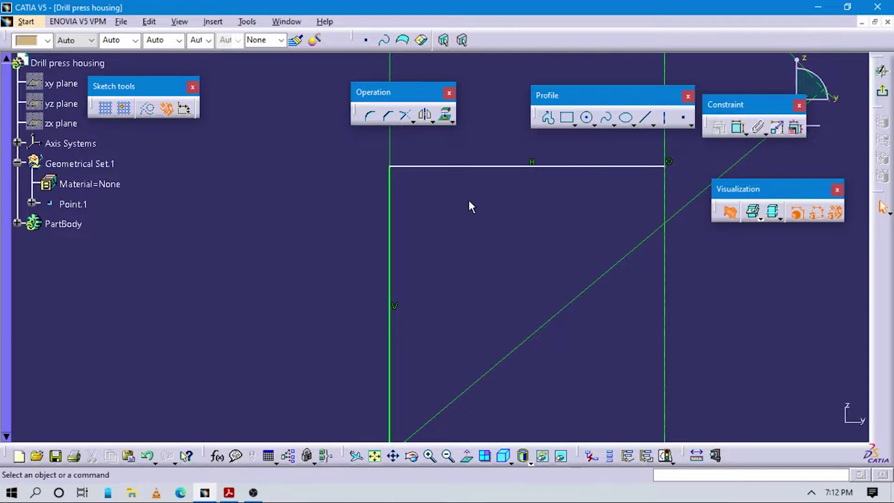
{"action": "left_click", "coordinate": [548, 117]}
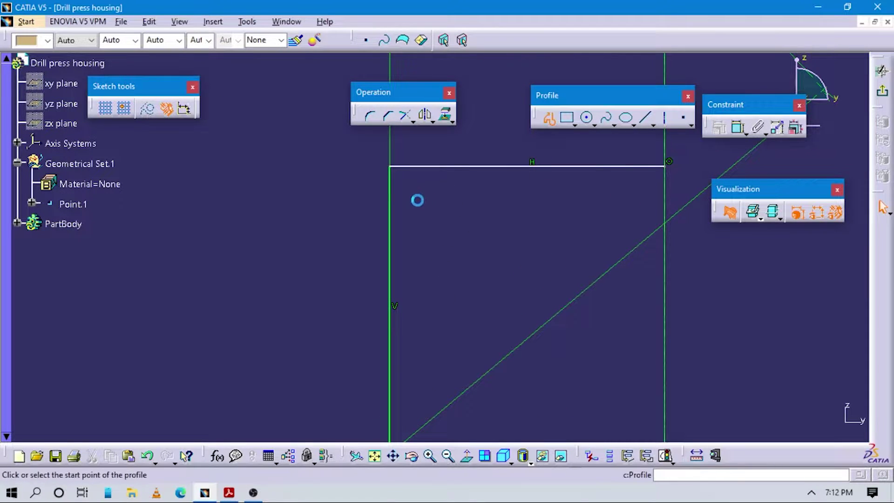
{"action": "left_click", "coordinate": [394, 188]}
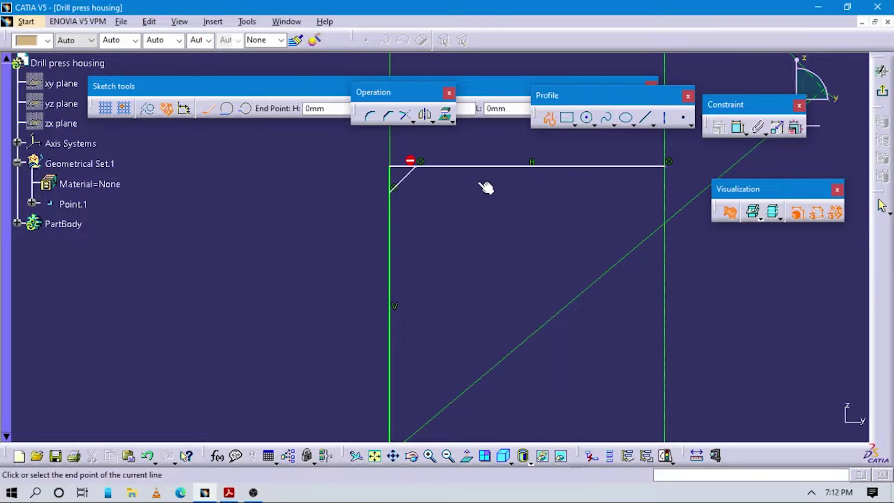
{"action": "key", "text": "Escape"}
Quick Trim the corner segments outside the top slanted line, accepting conversion of the length constraint into a distance
{"action": "mouse_move", "coordinate": [538, 207]}
{"action": "middle_mouse_down", "text": "ctrl"}
{"action": "mouse_move", "coordinate": [514, 186]}
{"action": "mouse_move", "coordinate": [514, 247]}
{"action": "middle_mouse_up", "text": "ctrl"}
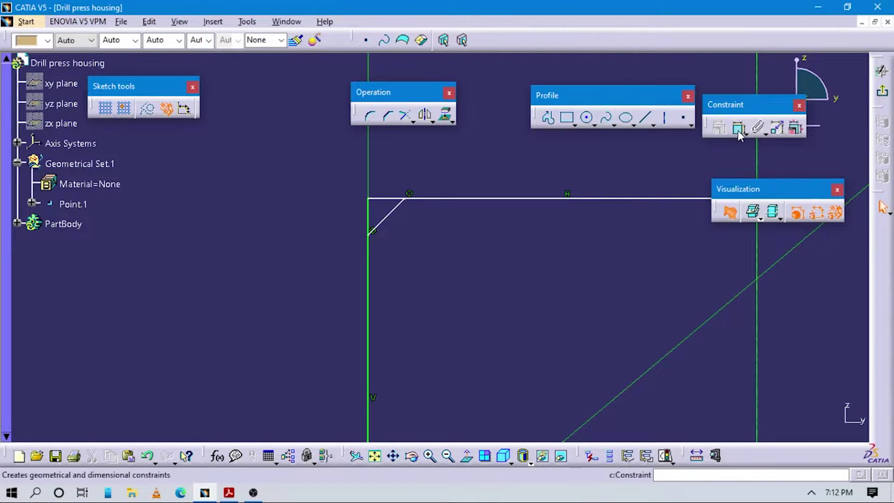
{"action": "left_click", "coordinate": [411, 119]}
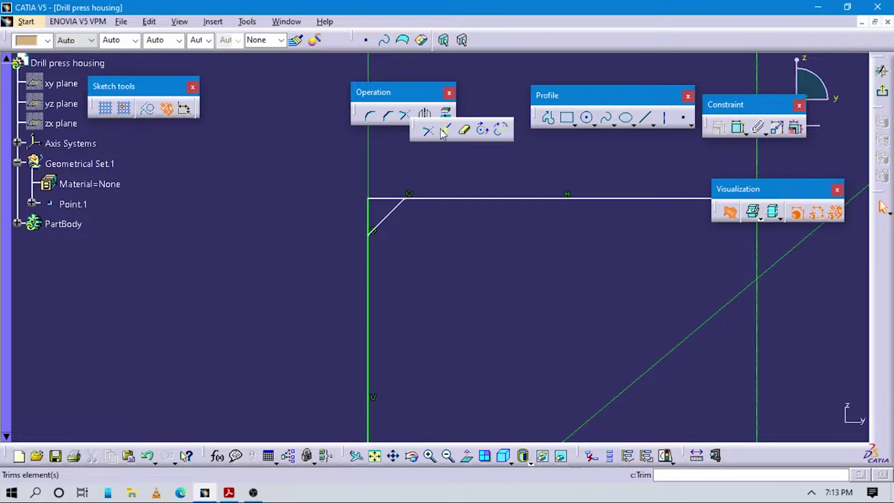
{"action": "left_click", "coordinate": [465, 130]}
{"action": "left_click", "coordinate": [377, 217]}
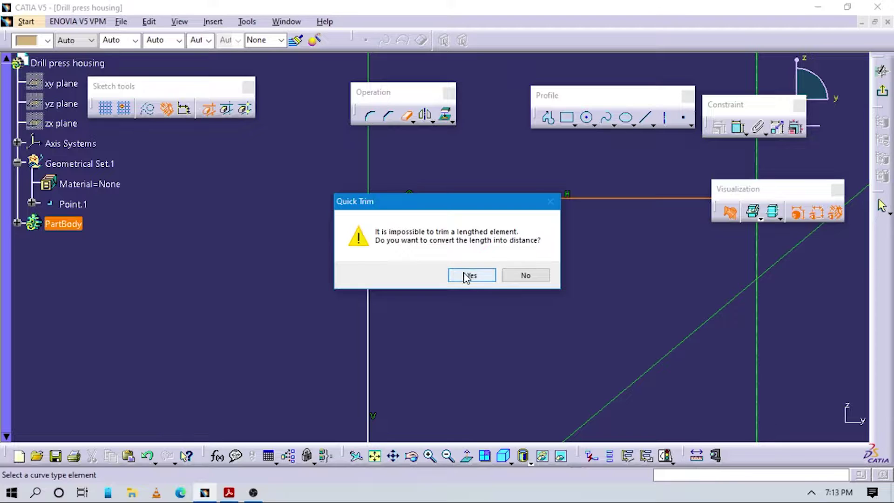
{"action": "left_click", "coordinate": [471, 274]}
{"action": "mouse_move", "coordinate": [491, 241]}
{"action": "middle_mouse_down"}
{"action": "mouse_move", "coordinate": [501, 300]}
{"action": "mouse_move", "coordinate": [540, 318]}
{"action": "mouse_move", "coordinate": [569, 292]}
{"action": "middle_mouse_up"}
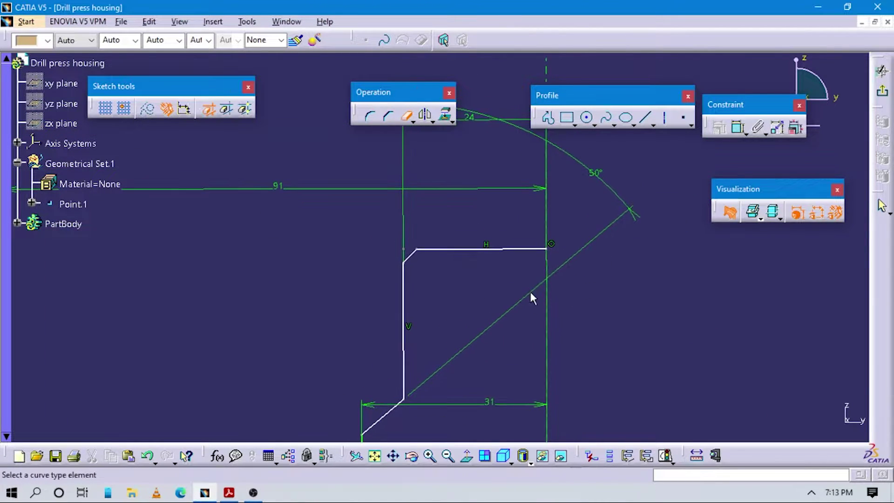
Dimension the distance between the boss profile's upper vertical line and the axis
{"action": "left_click", "coordinate": [737, 127]}
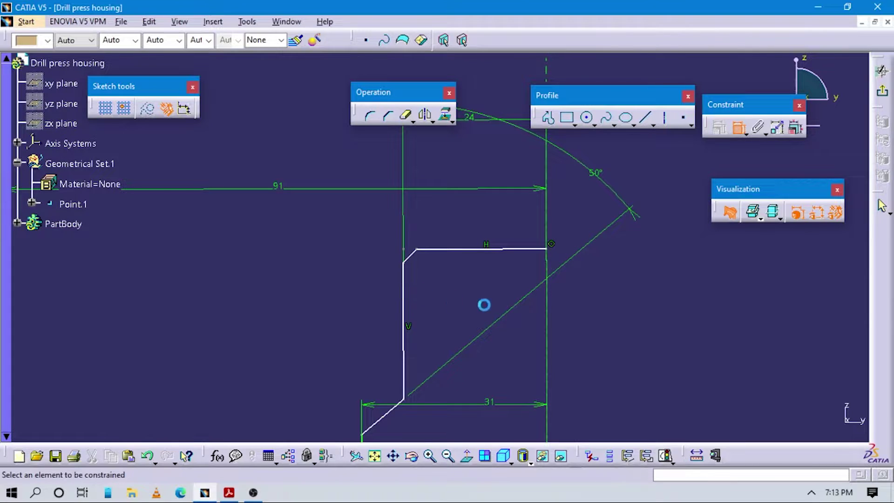
{"action": "left_click", "coordinate": [403, 305]}
{"action": "left_click", "coordinate": [546, 217]}
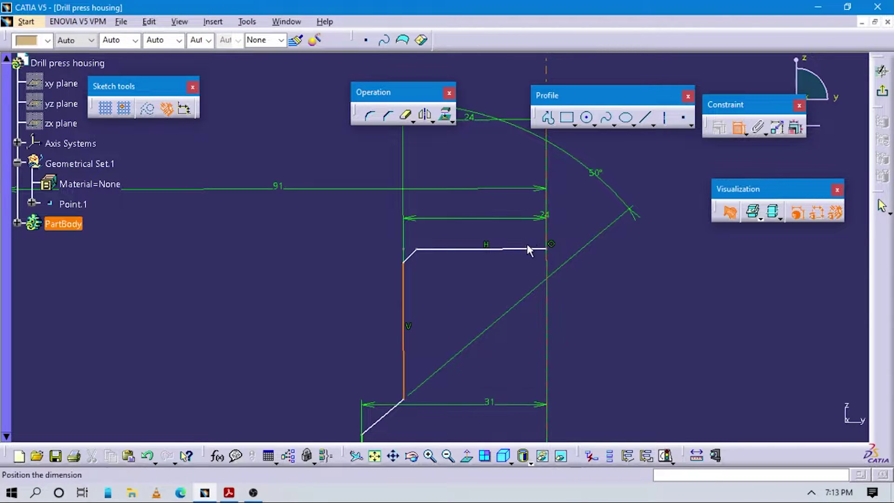
{"action": "left_click", "coordinate": [491, 287]}
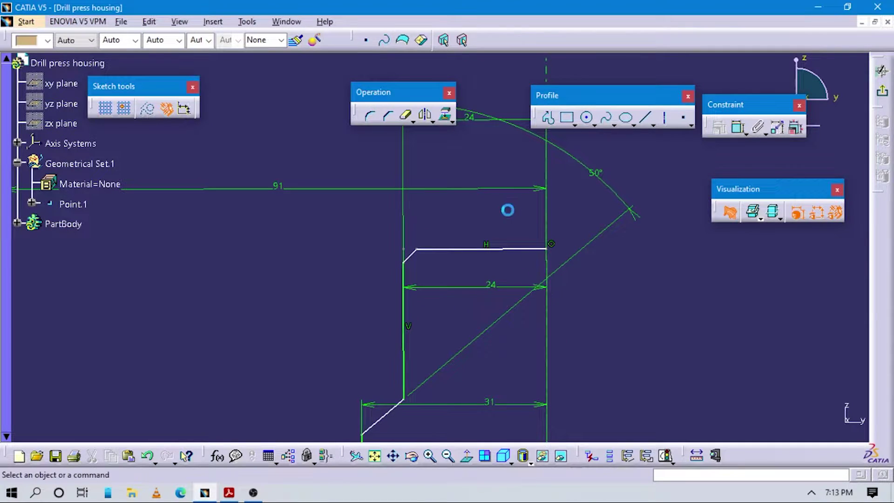
{"action": "left_click", "coordinate": [452, 177]}
Check the top chamfer size in the PDF drawing and dimension the top slanted line's vertical height as 4 mm
{"action": "key", "text": "alt+Tab"}
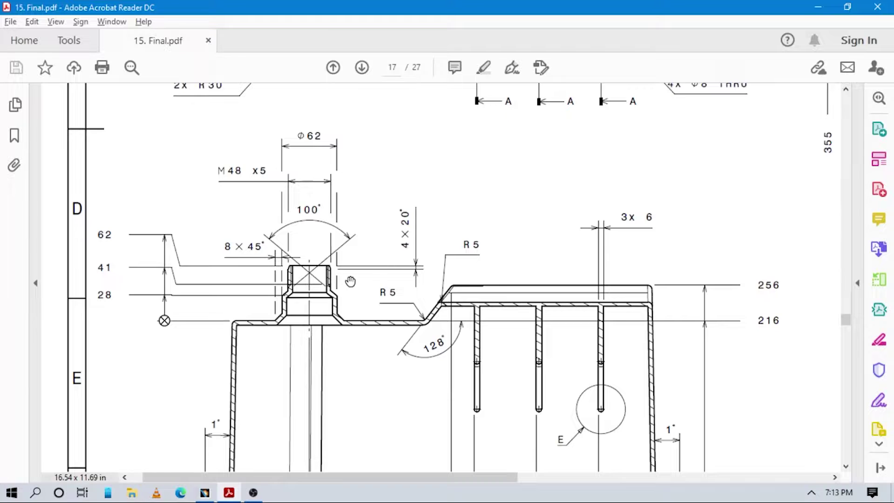
{"action": "key", "text": "alt+Tab"}
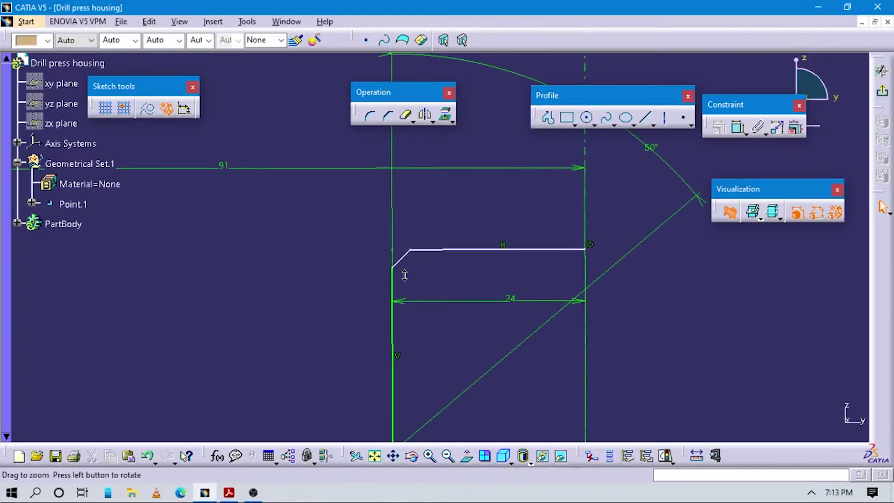
{"action": "left_click", "coordinate": [738, 127]}
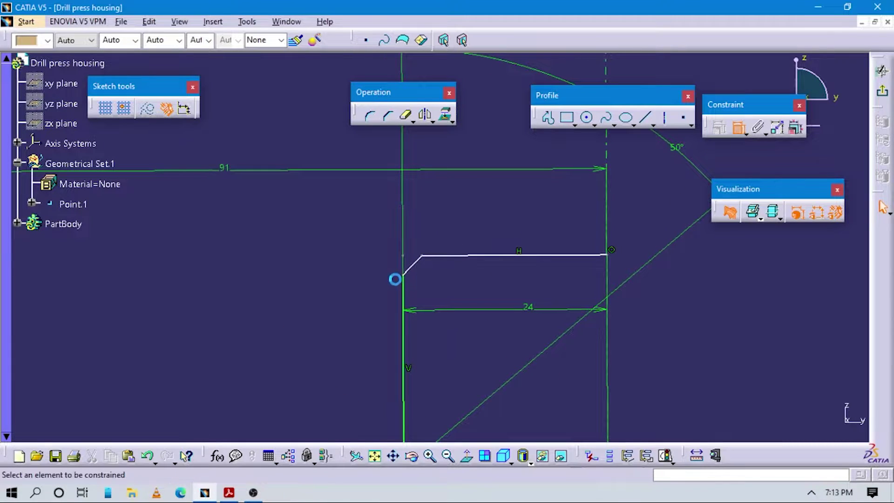
{"action": "left_click", "coordinate": [409, 279]}
{"action": "right_click", "coordinate": [349, 264]}
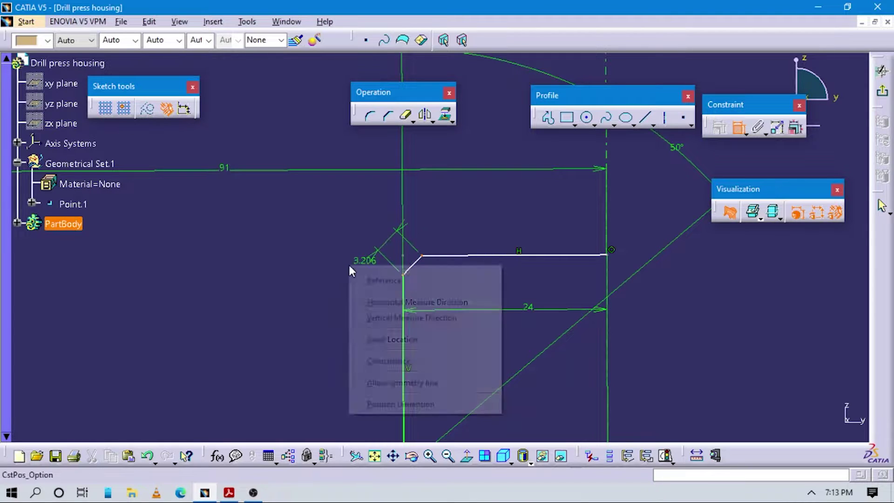
{"action": "left_click", "coordinate": [394, 317]}
{"action": "left_click", "coordinate": [338, 282]}
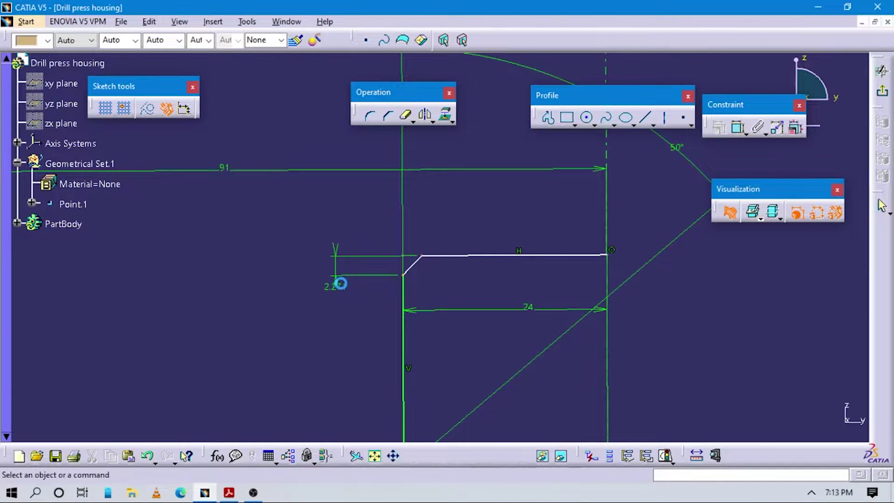
{"action": "double_click", "coordinate": [340, 284]}
{"action": "type", "text": "4mm"}
{"action": "key", "text": "Return"}
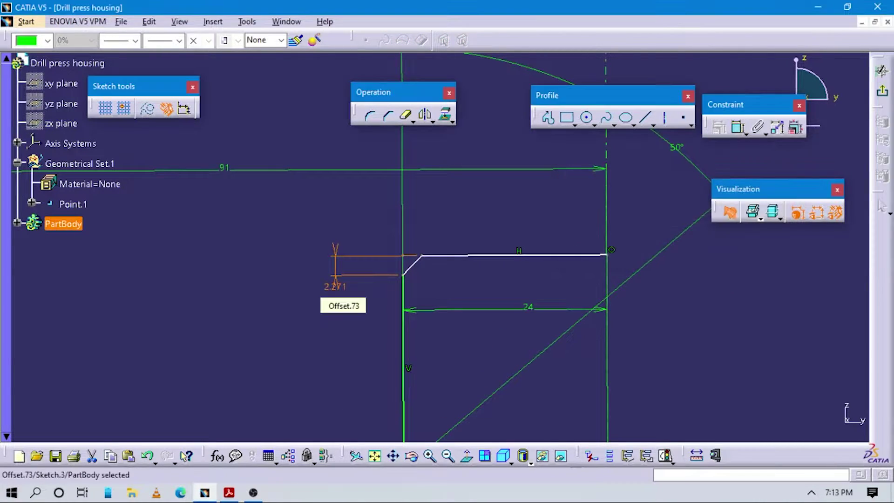
{"action": "middle_click_drag", "start_coordinate": [467, 297], "coordinate": [447, 281]}
{"action": "left_click", "coordinate": [447, 281]}
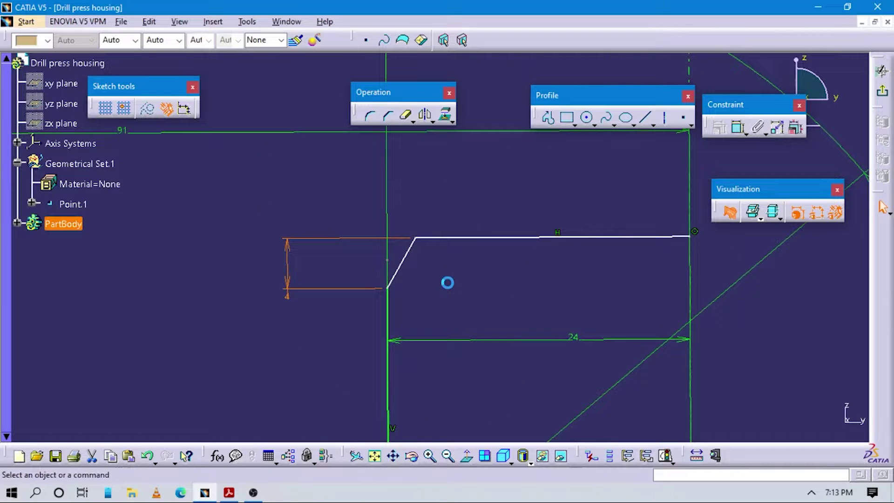
Check the top chamfer angle in the PDF drawing and dimension the top slanted line at 20° to the vertical line
{"action": "left_click", "coordinate": [737, 129]}
{"action": "left_click", "coordinate": [405, 259]}
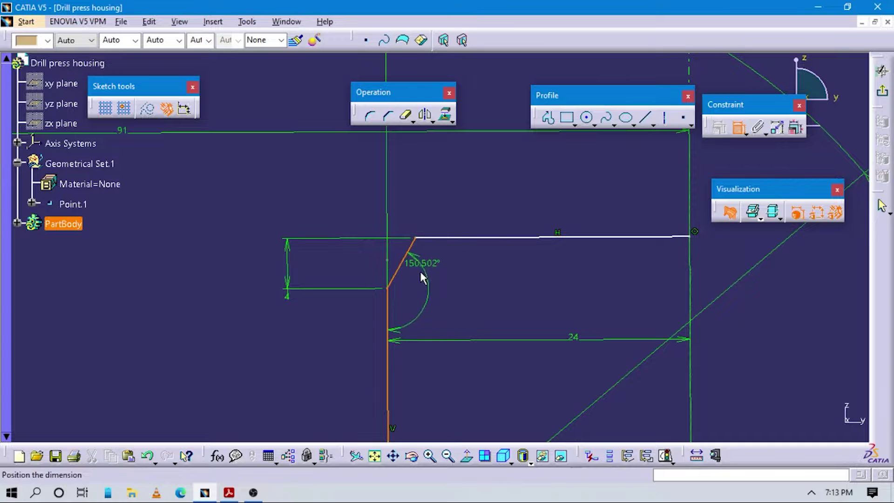
{"action": "key", "text": "alt+Tab"}
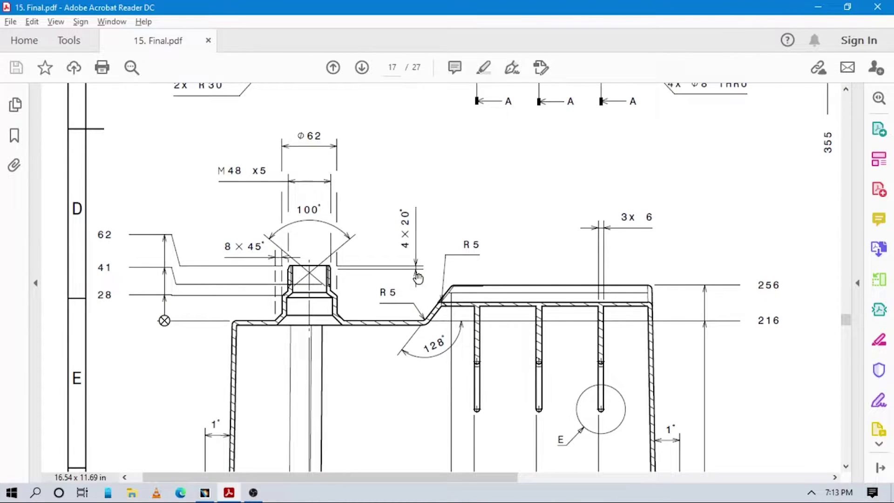
{"action": "key", "text": "alt+Tab"}
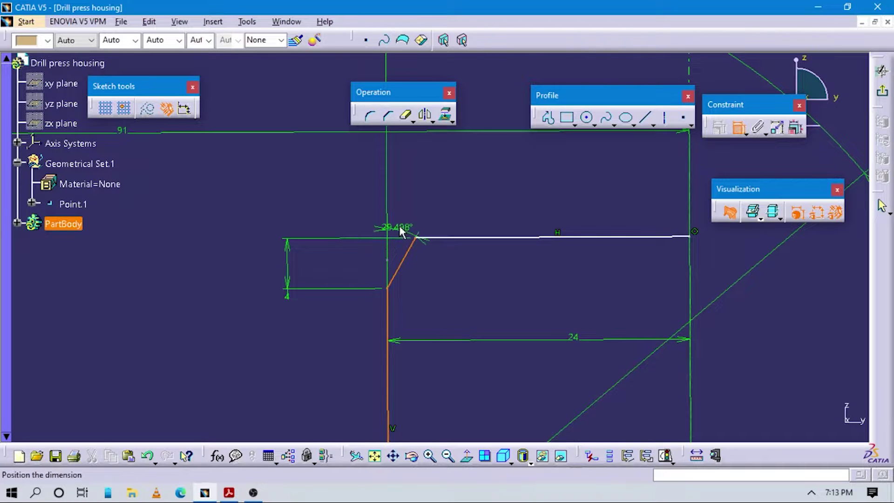
{"action": "double_click", "coordinate": [399, 220]}
{"action": "type", "text": "30"}
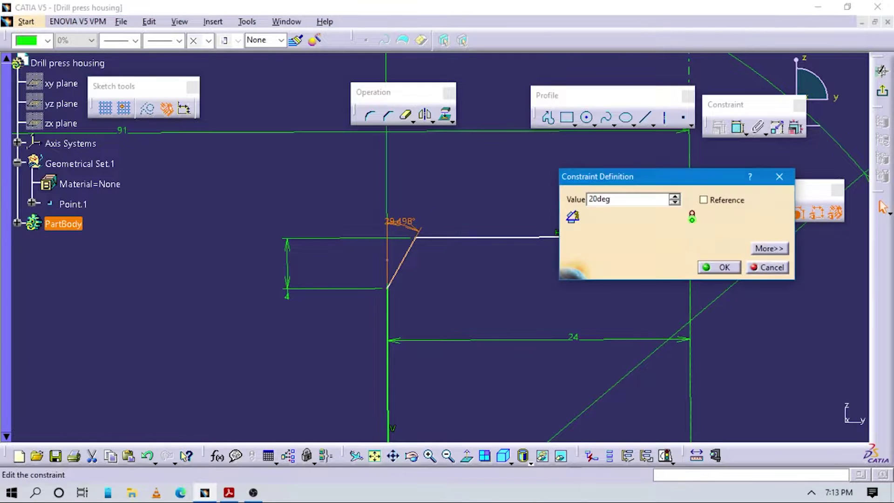
{"action": "key", "text": "Return"}
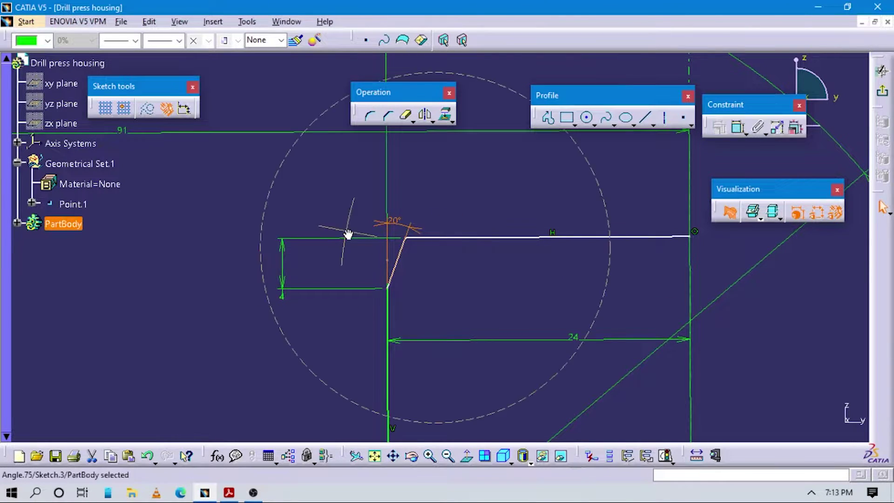
Sketch a roughly horizontal line about 39 mm long from the axis below the housing's top edge, and join it vertically to the lower chamfer's end
{"action": "mouse_move", "coordinate": [348, 234]}
{"action": "middle_mouse_down"}
{"action": "mouse_move", "coordinate": [377, 355]}
{"action": "mouse_move", "coordinate": [431, 360]}
{"action": "mouse_move", "coordinate": [434, 290]}
{"action": "mouse_move", "coordinate": [437, 326]}
{"action": "middle_mouse_up"}
{"action": "left_click", "coordinate": [582, 287]}
{"action": "left_click", "coordinate": [548, 117]}
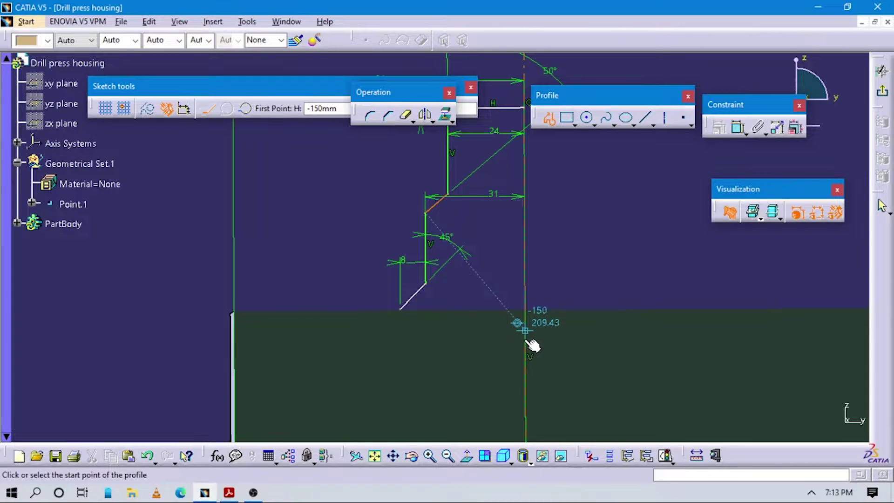
{"action": "left_click", "coordinate": [527, 350]}
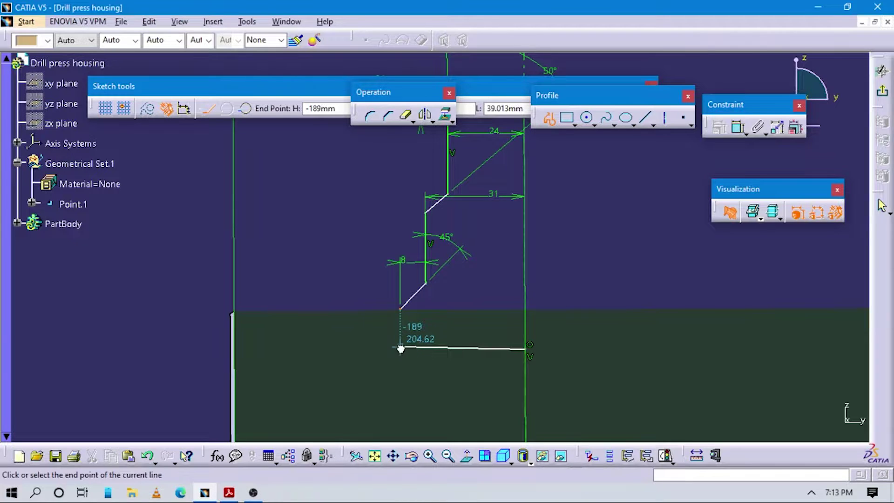
{"action": "left_click", "coordinate": [400, 348]}
{"action": "left_click", "coordinate": [401, 308]}
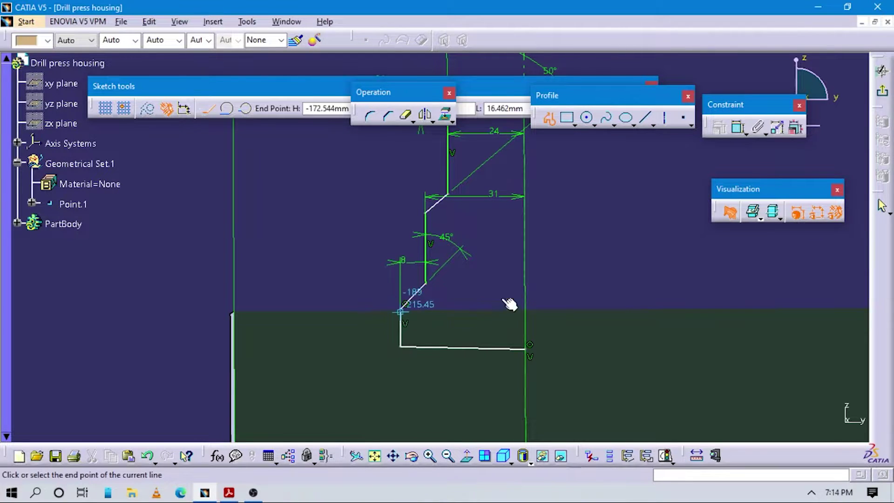
{"action": "key", "text": "Escape"}
Apply a Fix constraint to the boss profile's bottom line
{"action": "left_click", "coordinate": [498, 347]}
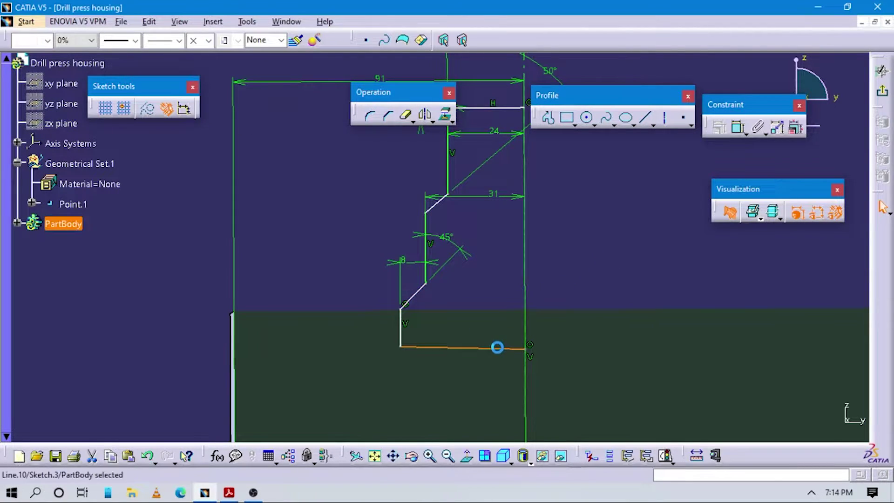
{"action": "right_click", "coordinate": [497, 346]}
{"action": "mouse_move", "coordinate": [528, 338]}
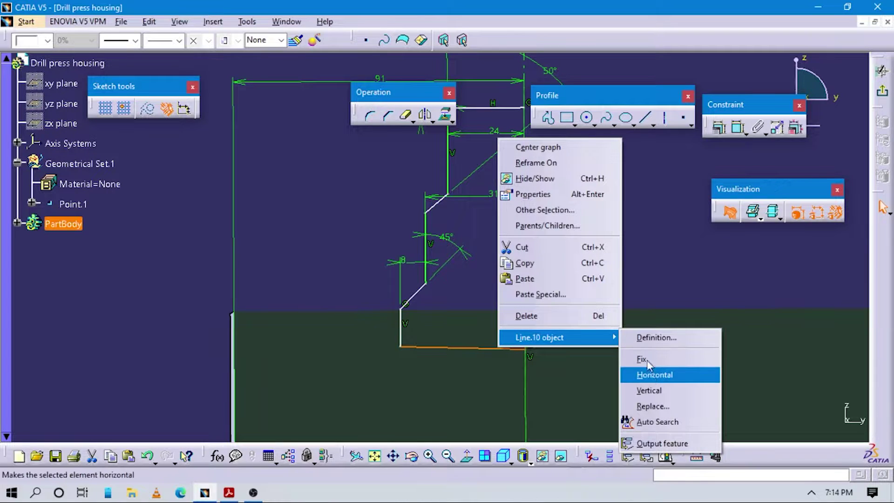
{"action": "left_click", "coordinate": [654, 374]}
Make the lower slanted line's outer endpoint coincident with the housing's top edge
{"action": "left_click", "coordinate": [737, 131]}
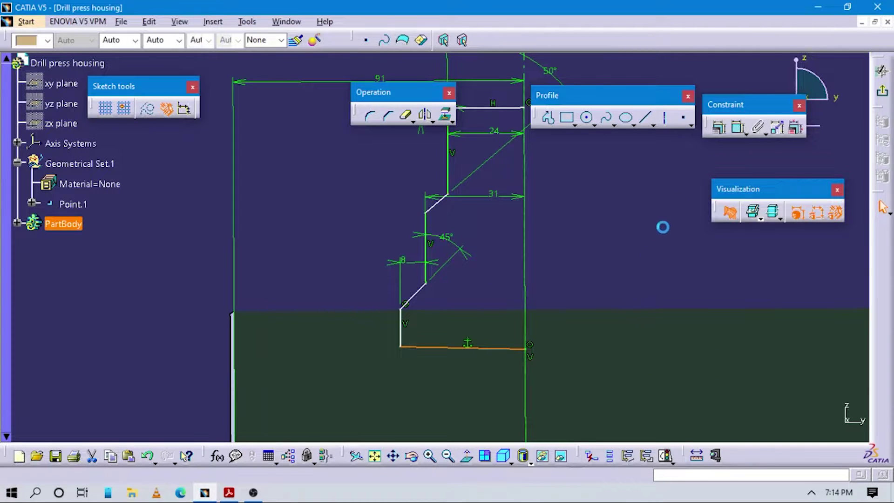
{"action": "left_click", "coordinate": [403, 313]}
{"action": "left_click", "coordinate": [351, 311]}
{"action": "right_click", "coordinate": [360, 276]}
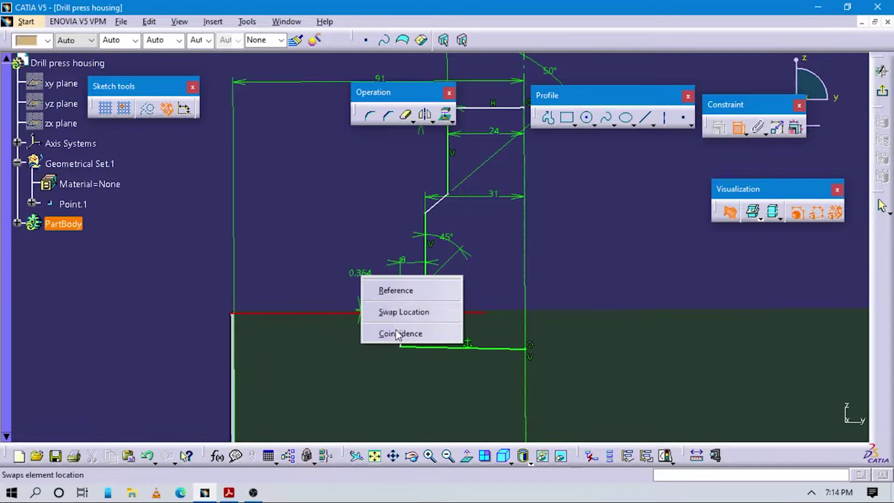
{"action": "left_click", "coordinate": [437, 331]}
Check the boss heights in the PDF drawing and dimension the middle vertical line's upper end 28 mm above the housing's top edge
{"action": "mouse_move", "coordinate": [491, 297]}
{"action": "middle_mouse_down"}
{"action": "mouse_move", "coordinate": [488, 245]}
{"action": "mouse_move", "coordinate": [450, 305]}
{"action": "middle_mouse_up"}
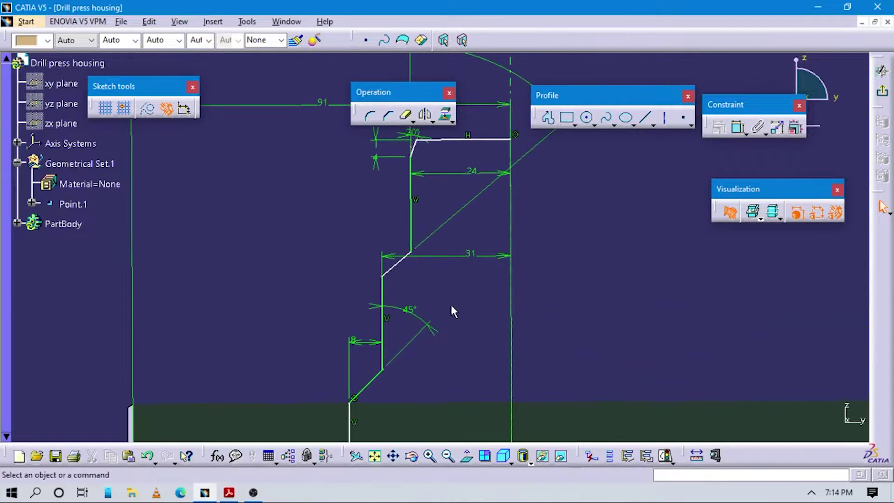
{"action": "key", "text": "alt+Tab"}
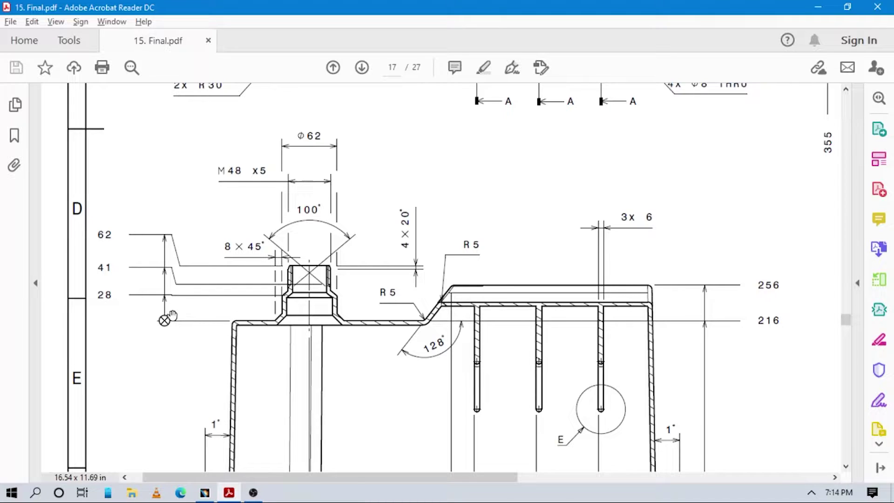
{"action": "key", "text": "alt+Tab"}
{"action": "middle_click_drag", "start_coordinate": [331, 316], "coordinate": [464, 334], "text": "ctrl"}
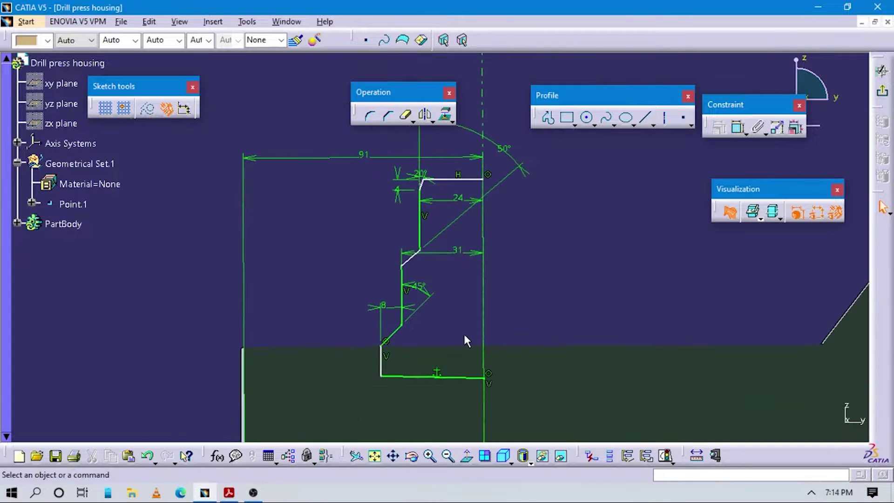
{"action": "key", "text": "alt+Tab"}
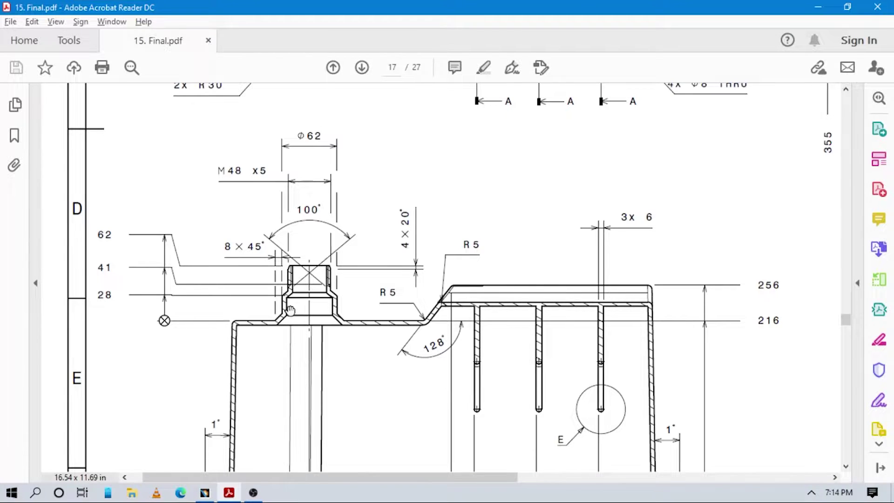
{"action": "key", "text": "alt+Tab"}
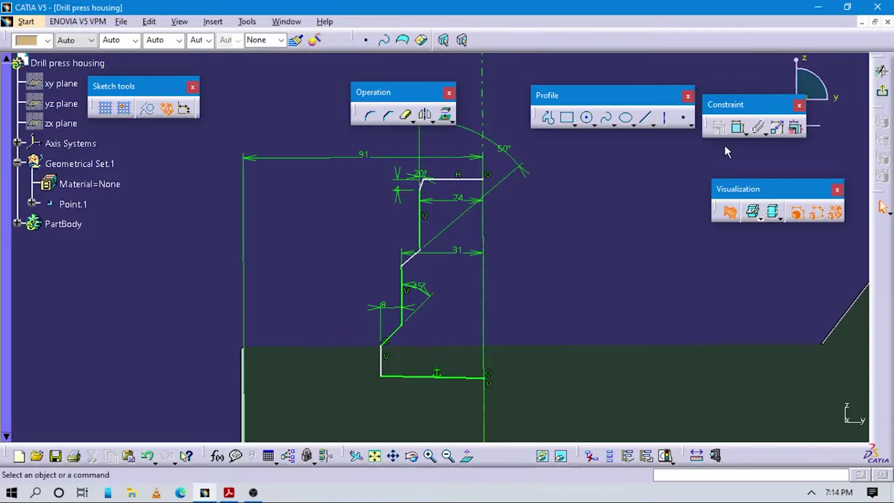
{"action": "left_click", "coordinate": [739, 127]}
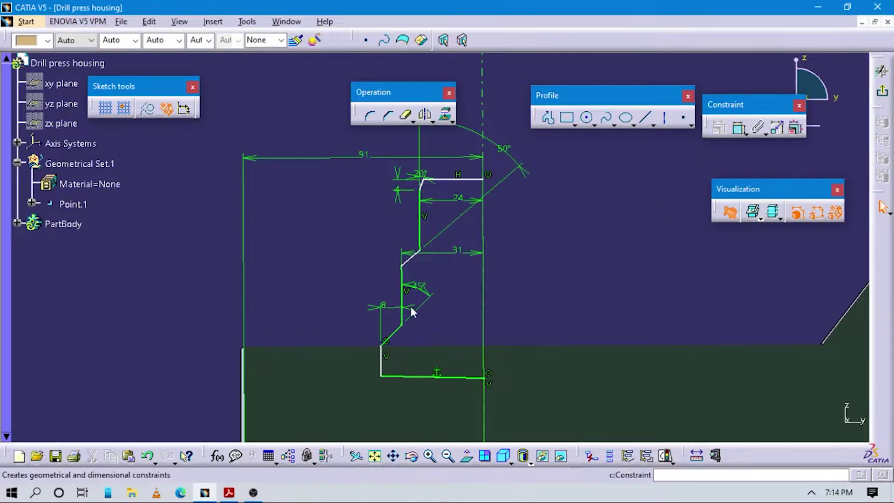
{"action": "left_click", "coordinate": [401, 265]}
{"action": "left_click", "coordinate": [352, 280]}
{"action": "double_click", "coordinate": [352, 279]}
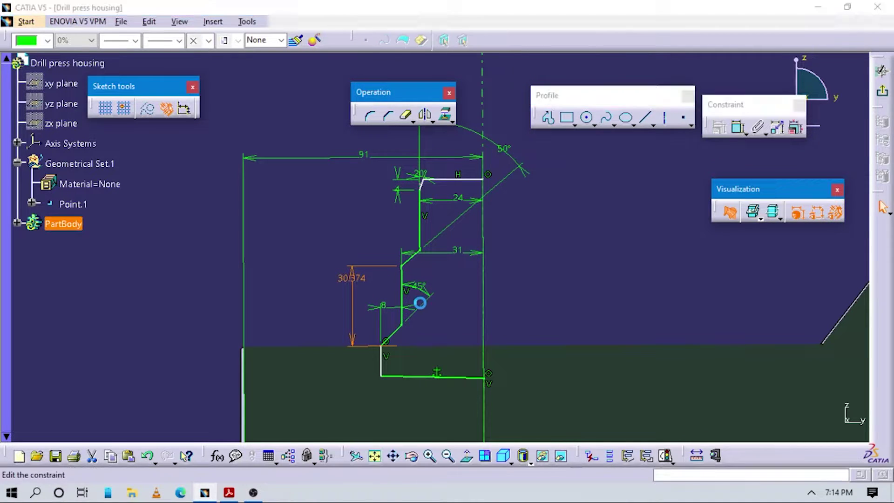
Check the overall boss height in the PDF drawing and dimension the profile's top line 62 mm above the housing's top edge
{"action": "key", "text": "alt+Tab"}
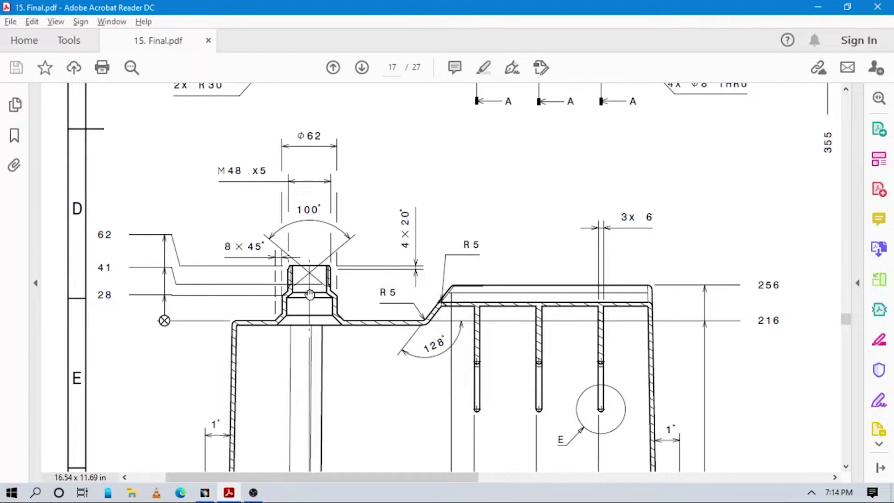
{"action": "scroll", "coordinate": [309, 291], "scroll_direction": "up", "scroll_amount": 5, "text": "ctrl"}
{"action": "scroll", "coordinate": [342, 306], "scroll_direction": "down", "scroll_amount": 4, "text": "ctrl"}
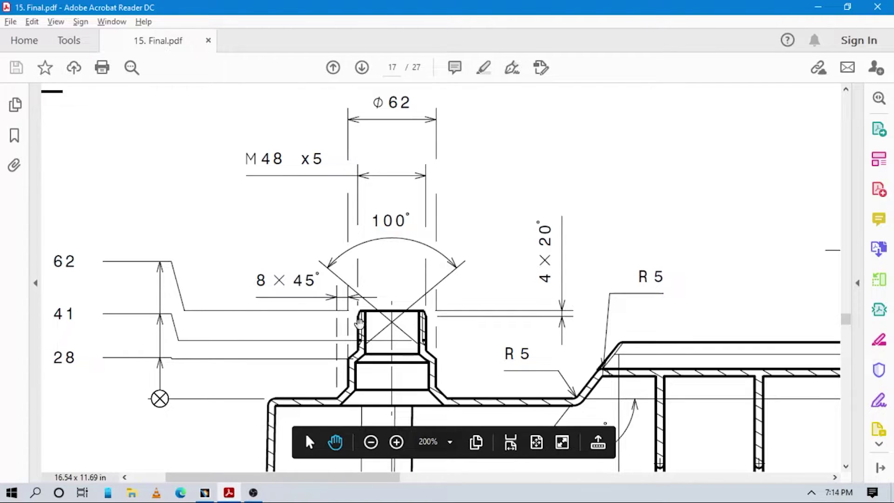
{"action": "key", "text": "alt+Tab"}
{"action": "middle_click_drag", "start_coordinate": [441, 298], "coordinate": [450, 354]}
{"action": "left_click", "coordinate": [543, 275]}
{"action": "left_click", "coordinate": [739, 128]}
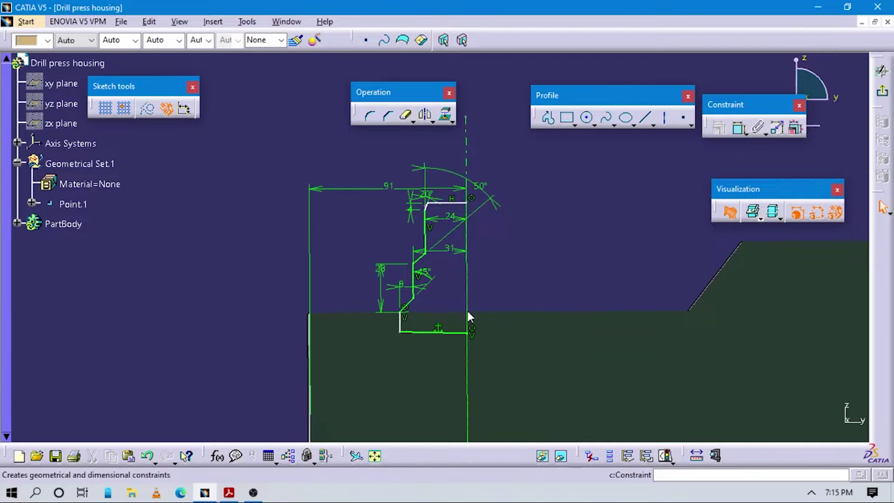
{"action": "left_click", "coordinate": [503, 311]}
{"action": "left_click", "coordinate": [460, 206]}
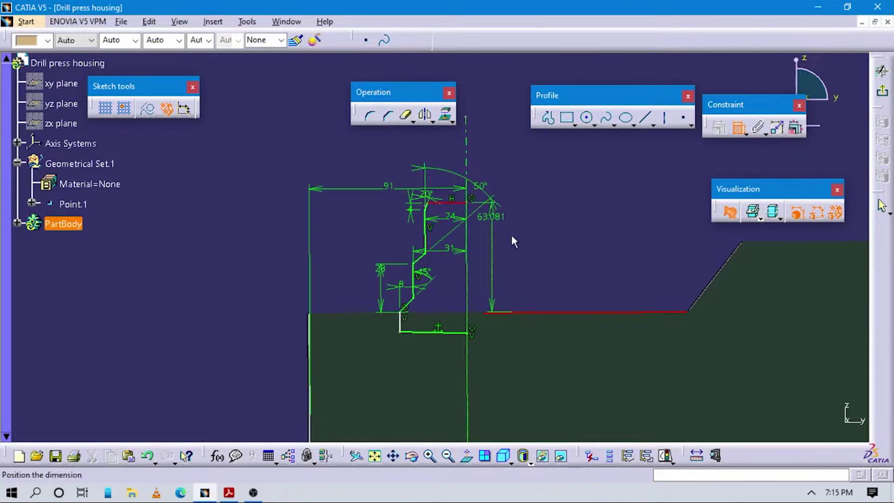
{"action": "left_click", "coordinate": [512, 235]}
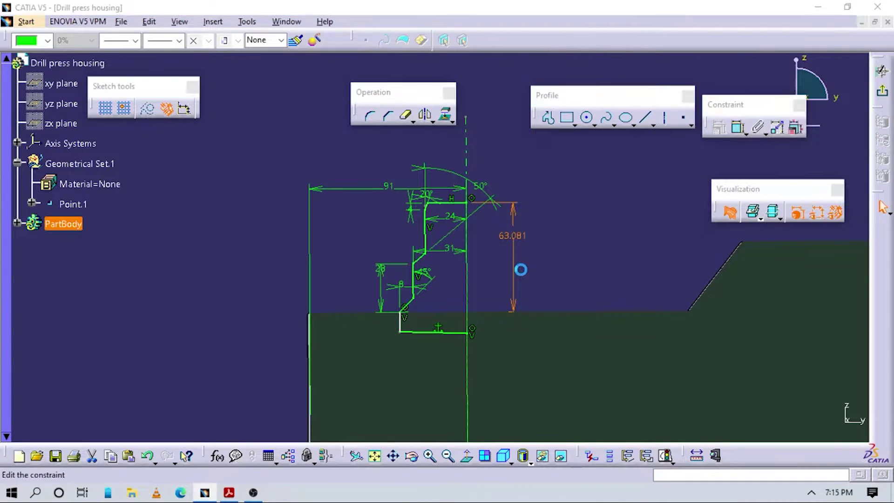
{"action": "double_click", "coordinate": [516, 270]}
{"action": "type", "text": "60"}
{"action": "key", "text": "Return"}
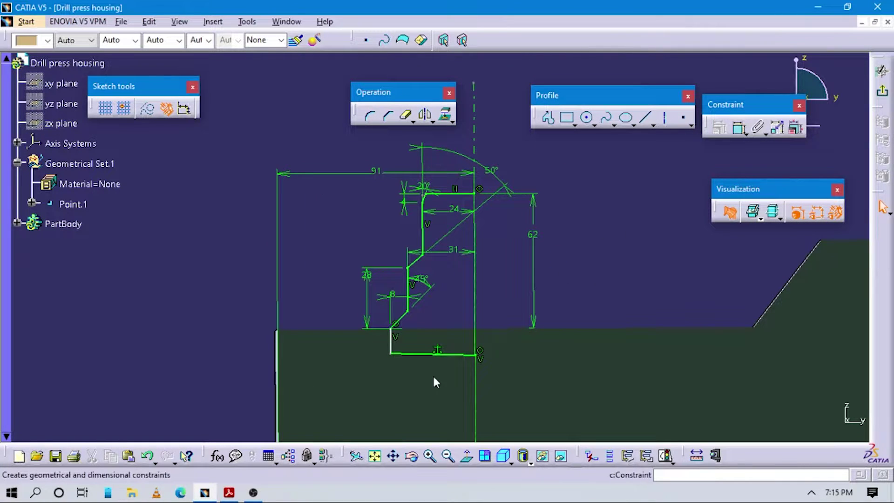
Dimension the length of the short lower vertical line and close the profile with a vertical line along the axis
{"action": "left_click", "coordinate": [389, 344]}
{"action": "left_click", "coordinate": [355, 342]}
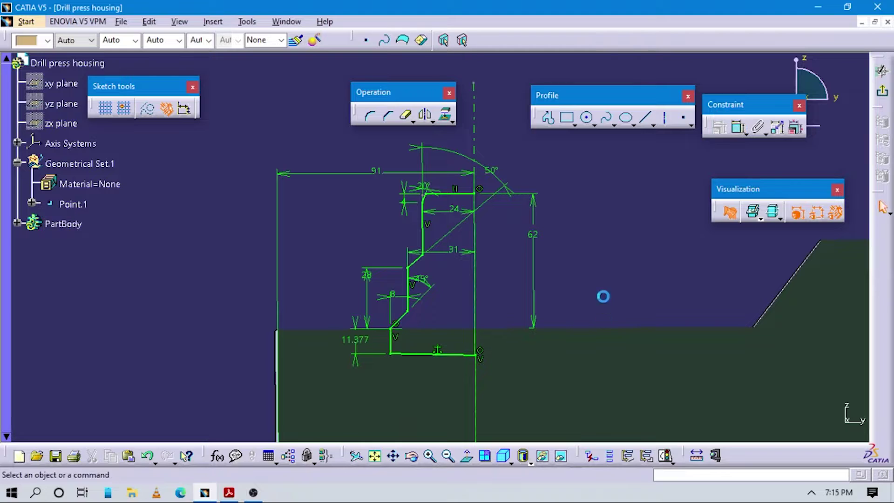
{"action": "left_click", "coordinate": [547, 118]}
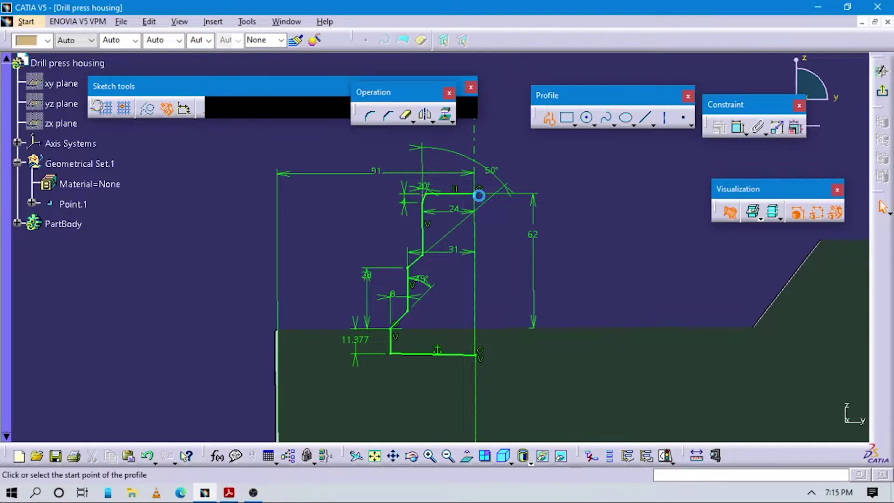
{"action": "left_click", "coordinate": [479, 189]}
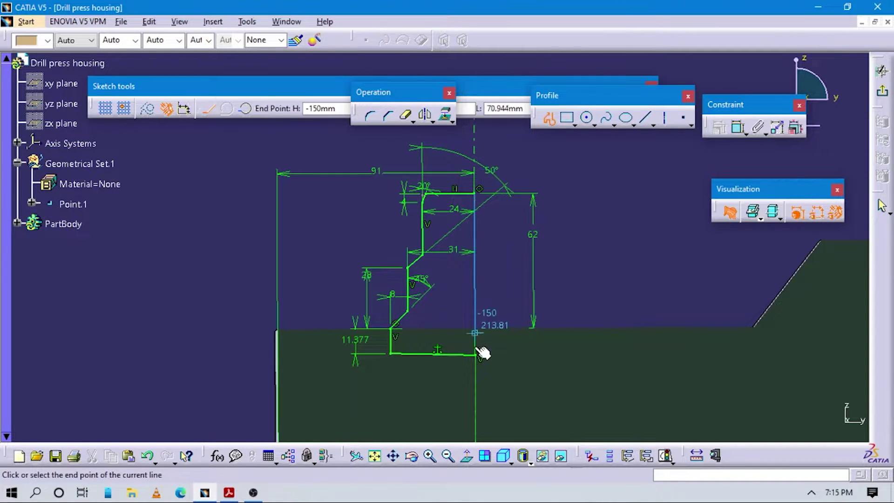
{"action": "left_click", "coordinate": [476, 355]}
{"action": "key", "text": "Escape"}
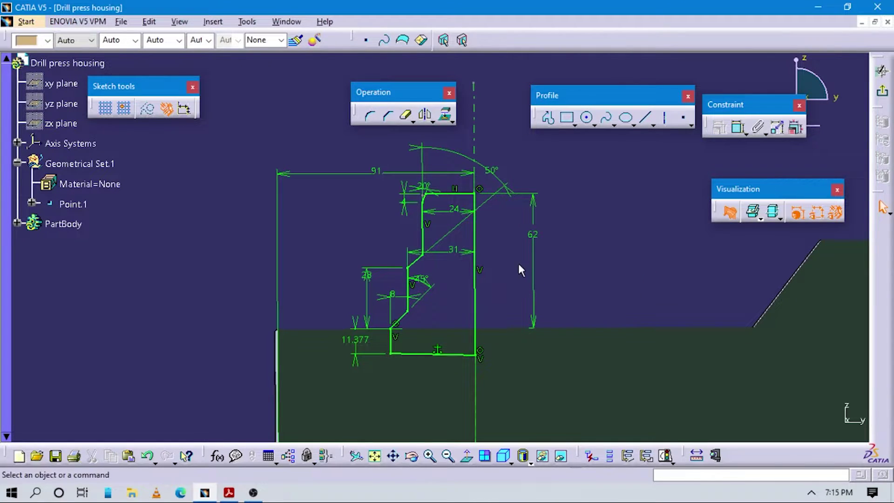
Exit the sketch and revolve the boss profile 360° about the sketch axis with the Shaft command
{"action": "mouse_move", "coordinate": [536, 256]}
{"action": "middle_mouse_down", "text": "ctrl"}
{"action": "mouse_move", "coordinate": [537, 298]}
{"action": "mouse_move", "coordinate": [531, 286]}
{"action": "middle_mouse_up", "text": "ctrl"}
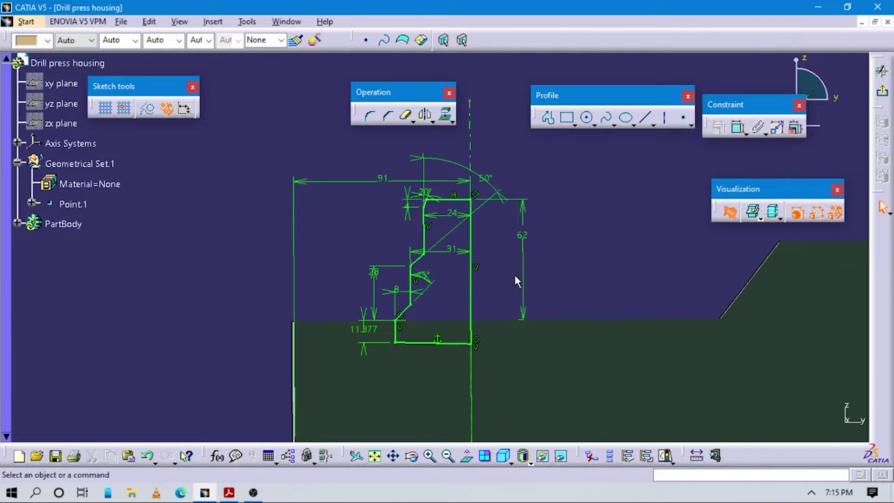
{"action": "mouse_move", "coordinate": [504, 309]}
{"action": "middle_mouse_down"}
{"action": "mouse_move", "coordinate": [506, 339]}
{"action": "mouse_move", "coordinate": [565, 295]}
{"action": "middle_mouse_up"}
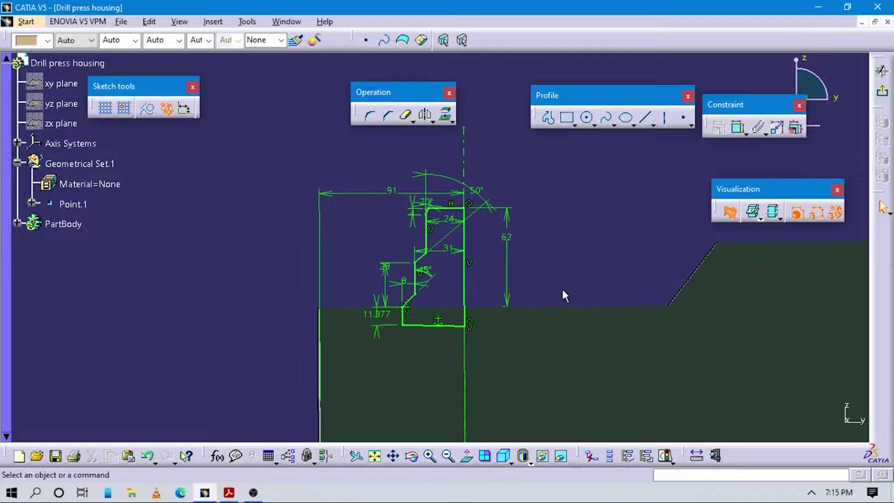
{"action": "left_click", "coordinate": [881, 91]}
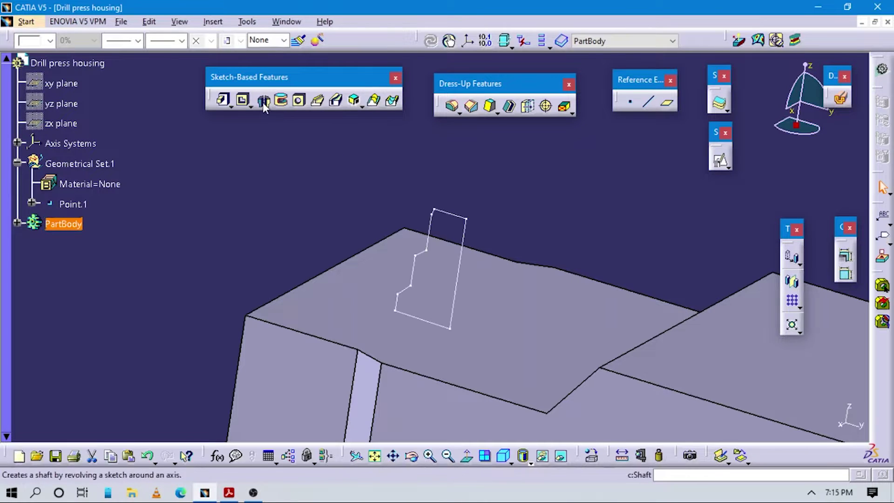
{"action": "left_click", "coordinate": [263, 106]}
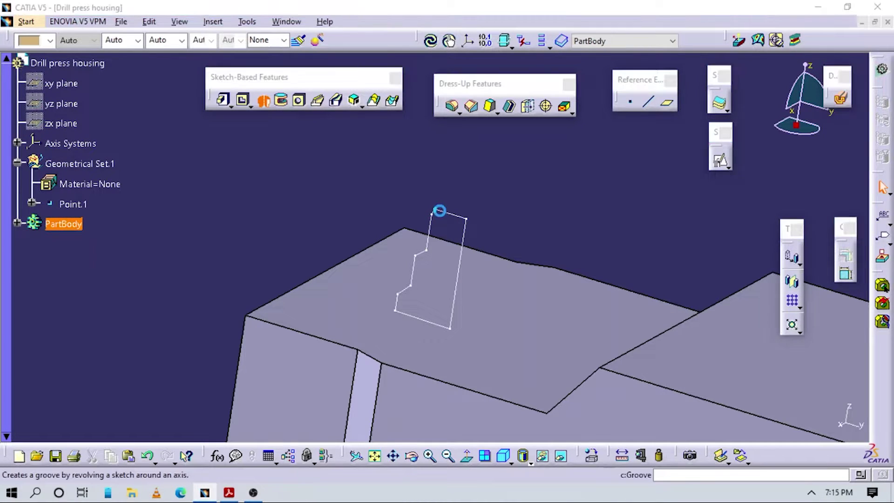
{"action": "middle_click_drag", "start_coordinate": [656, 354], "coordinate": [656, 332], "text": "ctrl"}
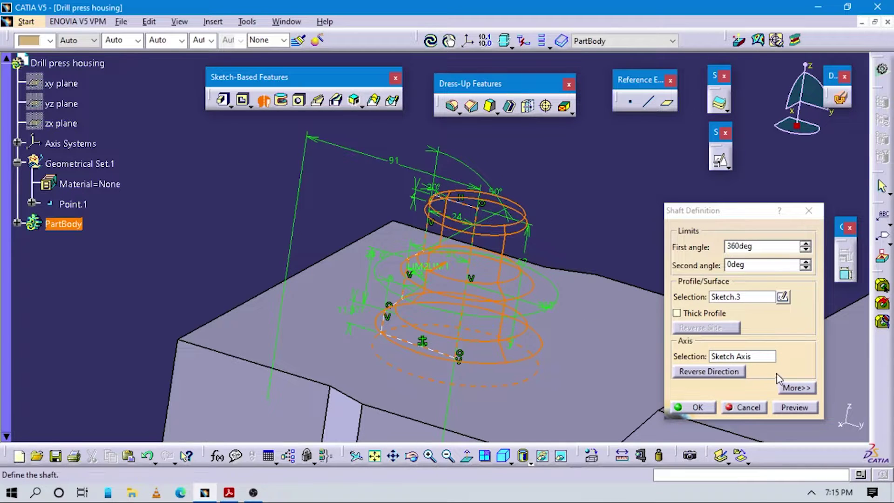
{"action": "left_click", "coordinate": [694, 407]}
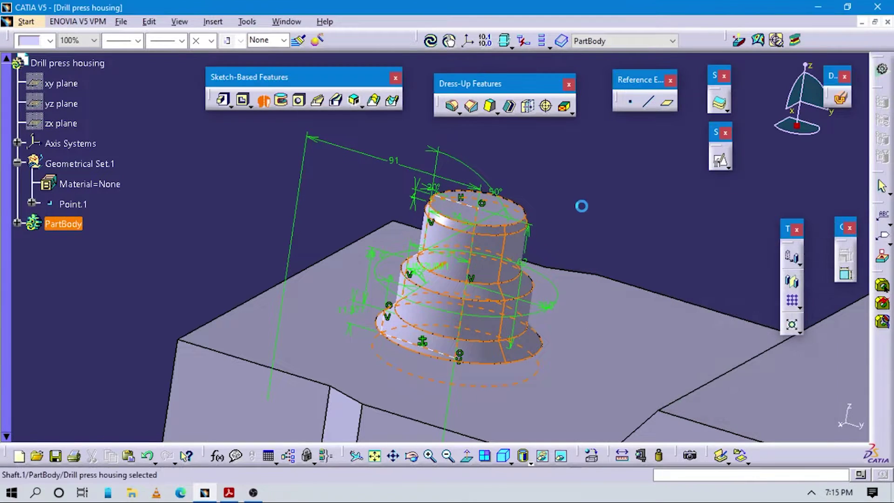
Switch to the PDF drawing and examine the housing's Section view B-B and the views beside it
{"action": "middle_click_drag", "start_coordinate": [480, 265], "coordinate": [168, 343]}
{"action": "middle_click_drag", "start_coordinate": [396, 298], "coordinate": [524, 340]}
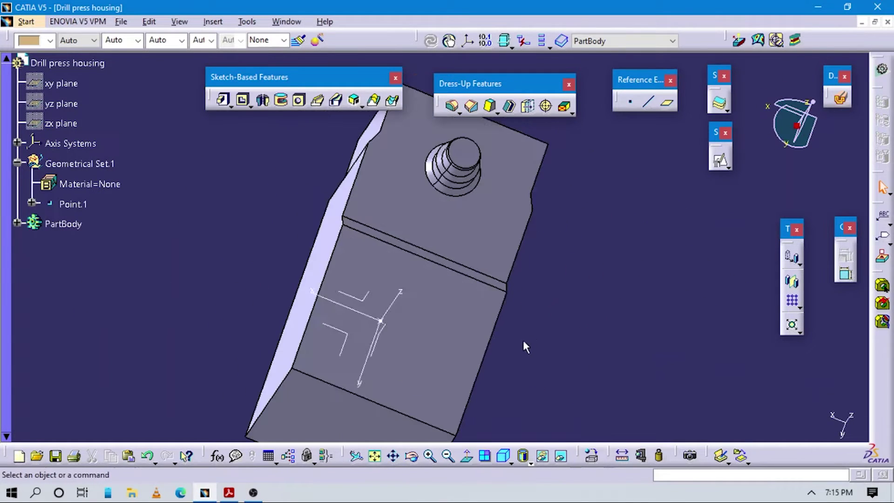
{"action": "left_click", "coordinate": [228, 493]}
{"action": "scroll", "coordinate": [589, 236], "scroll_direction": "down", "scroll_amount": 3}
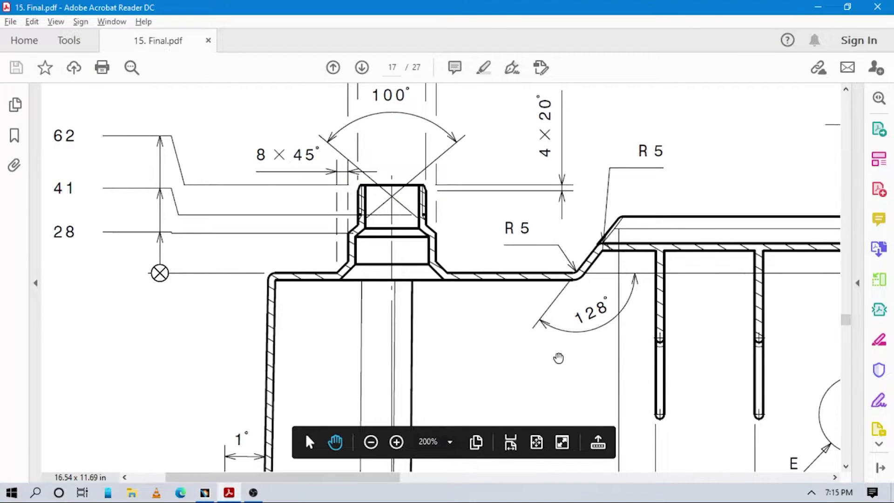
{"action": "scroll", "coordinate": [599, 250], "scroll_direction": "down", "scroll_amount": 3, "text": "ctrl"}
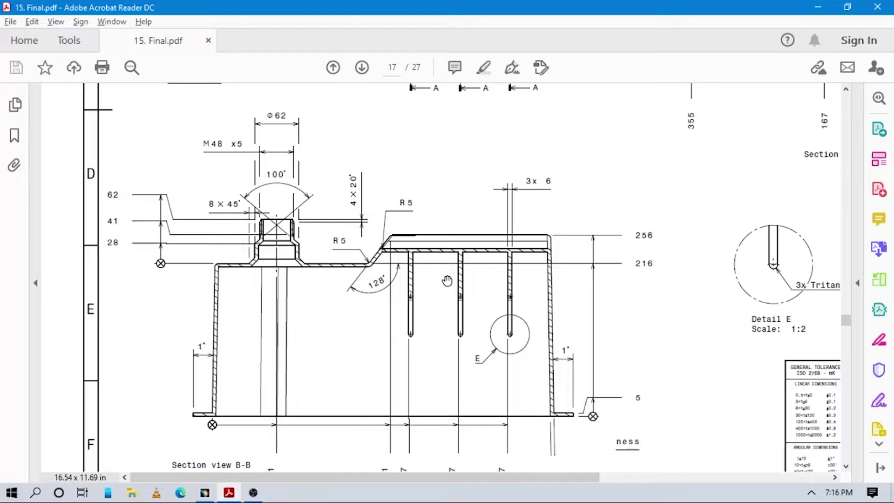
{"action": "left_click_drag", "start_coordinate": [665, 238], "coordinate": [539, 321]}
{"action": "left_click_drag", "start_coordinate": [615, 211], "coordinate": [498, 347]}
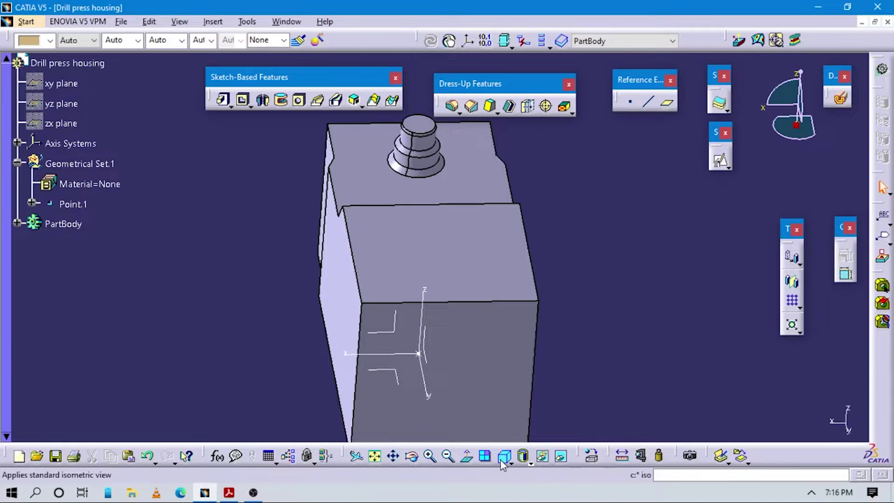
Switch back to CATIA and open a positioned sketch on the end face of the housing's higher block, with implicit origin and orientation
{"action": "left_click", "coordinate": [501, 457]}
{"action": "left_click", "coordinate": [503, 456]}
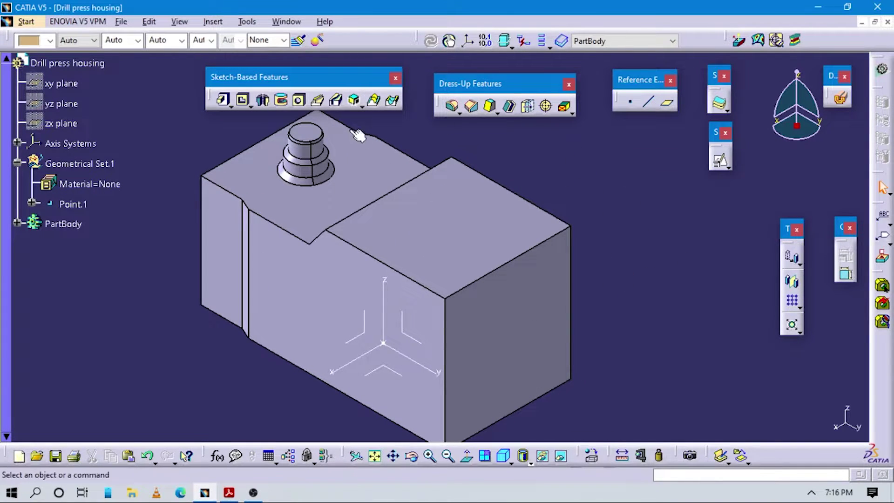
{"action": "left_click", "coordinate": [720, 161]}
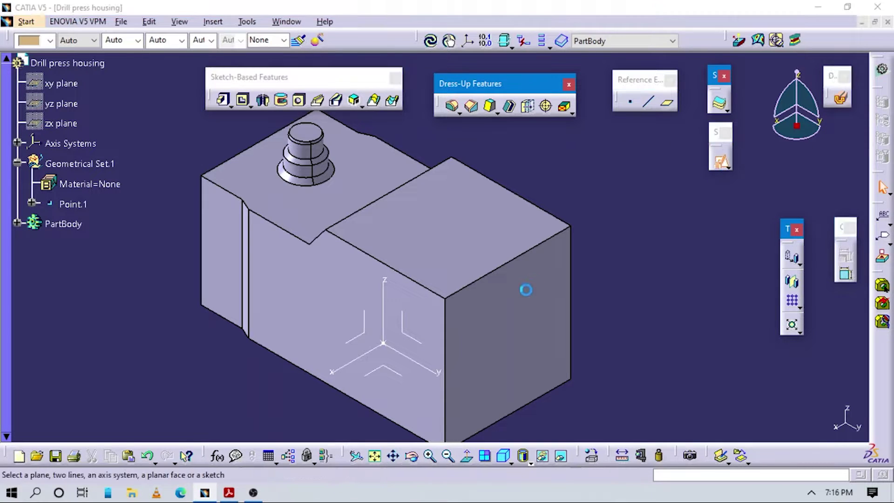
{"action": "left_click", "coordinate": [520, 291]}
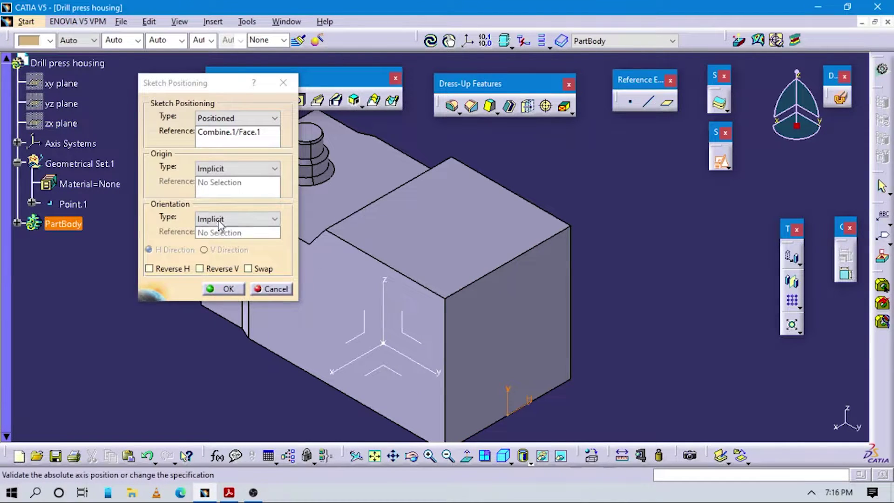
{"action": "left_click", "coordinate": [245, 283]}
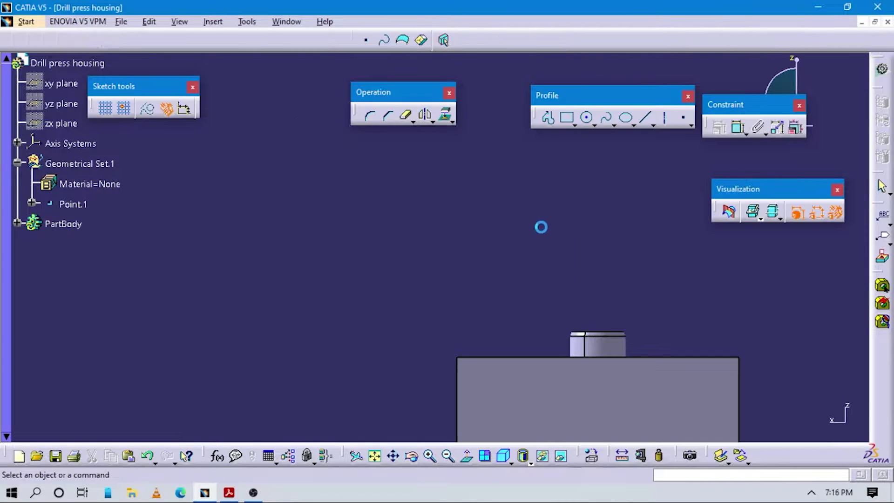
{"action": "middle_click_drag", "start_coordinate": [622, 359], "coordinate": [450, 245]}
{"action": "left_click", "coordinate": [450, 245]}
{"action": "middle_click_drag", "start_coordinate": [434, 328], "coordinate": [537, 256]}
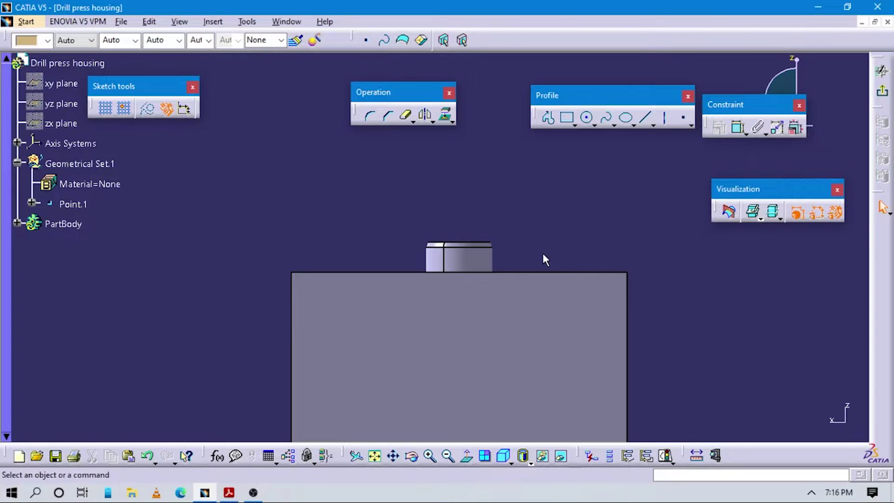
Sketch a circle of about 112 mm radius above the block, centred on the vertical axis
{"action": "key", "text": "alt+Tab"}
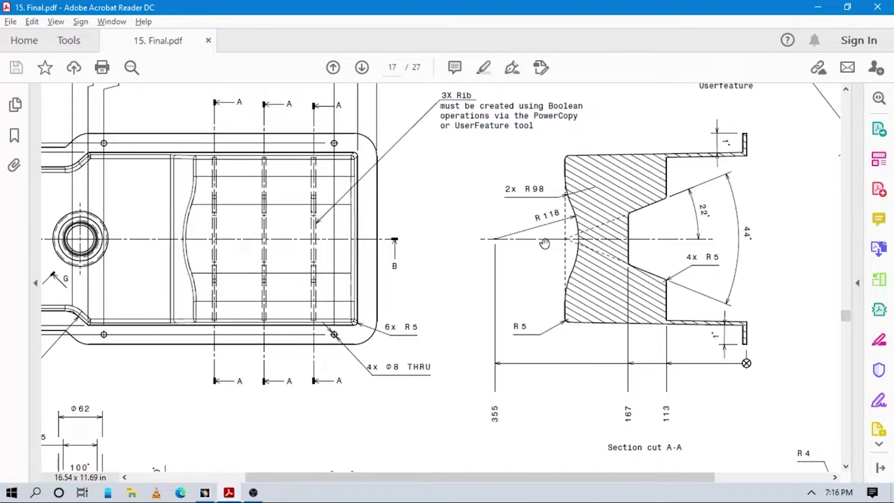
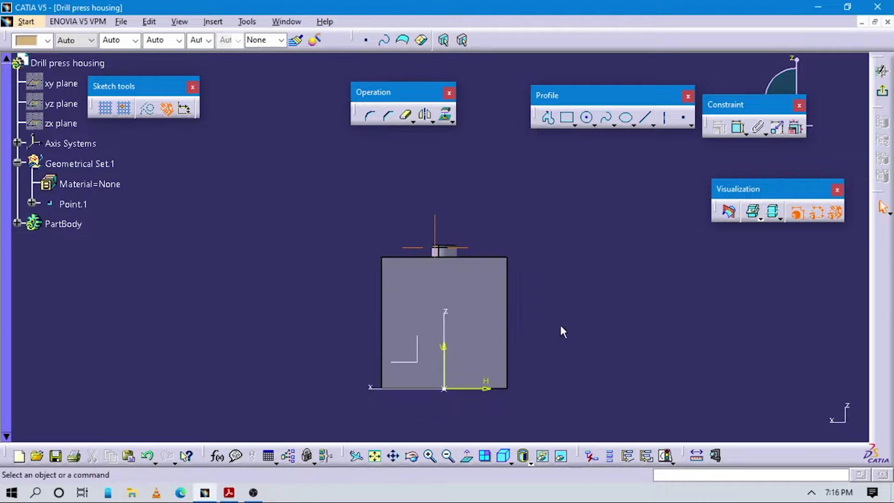
{"action": "left_click", "coordinate": [588, 118]}
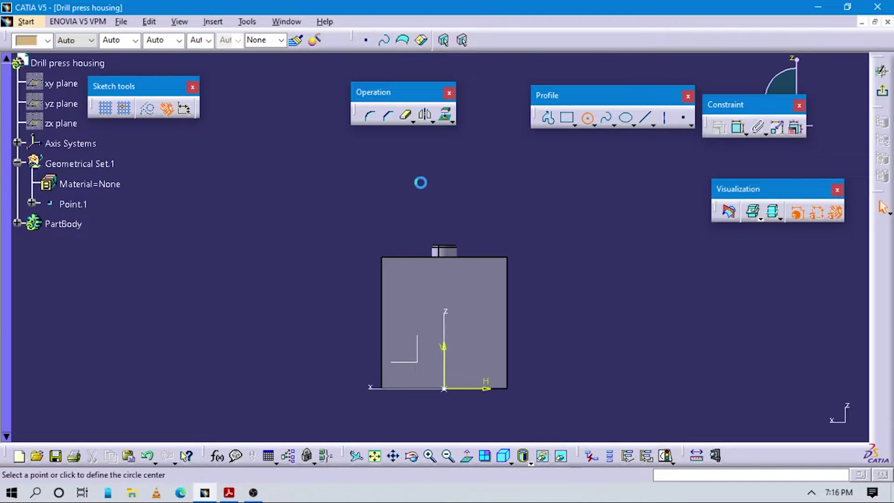
{"action": "left_click", "coordinate": [443, 155]}
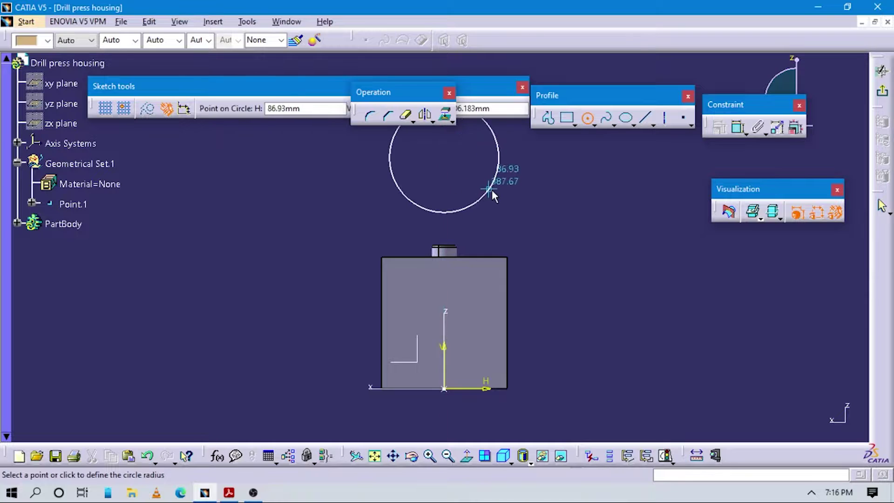
{"action": "key", "text": "alt+Tab"}
{"action": "key", "text": "alt+Tab"}
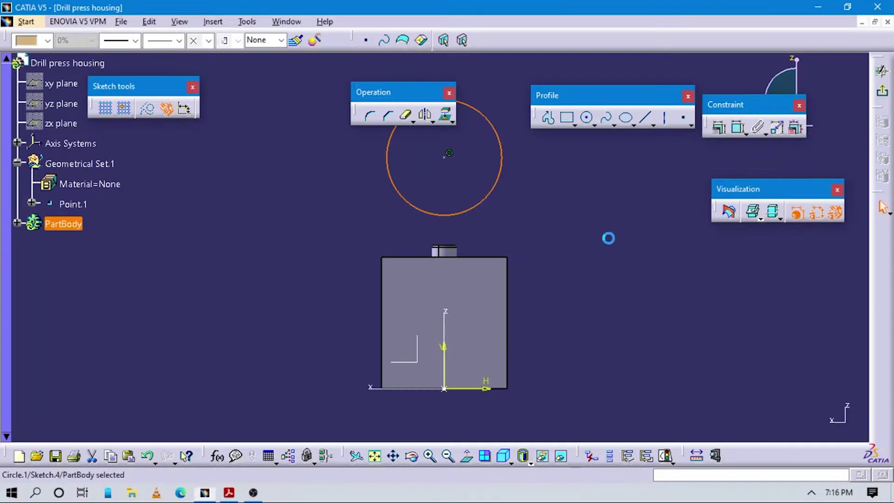
Add a radius constraint to the circle above the block and set it to 118 mm
{"action": "left_click", "coordinate": [739, 127]}
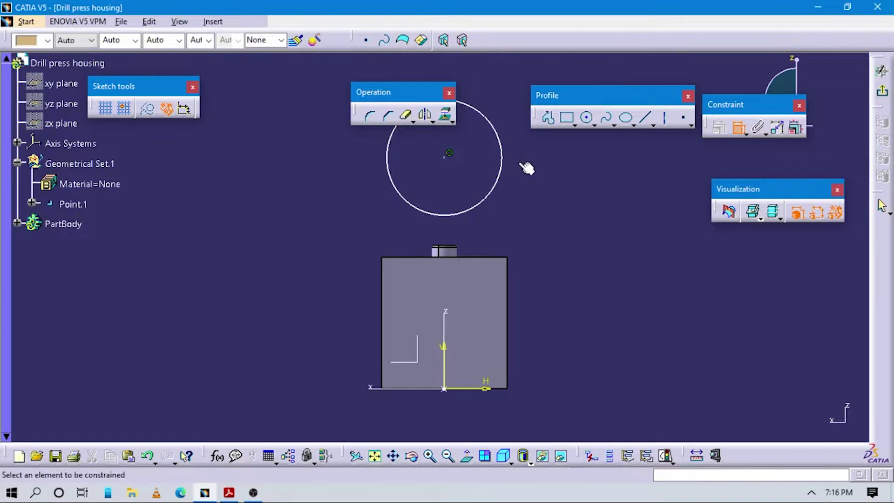
{"action": "left_click", "coordinate": [501, 168]}
{"action": "double_click", "coordinate": [548, 181]}
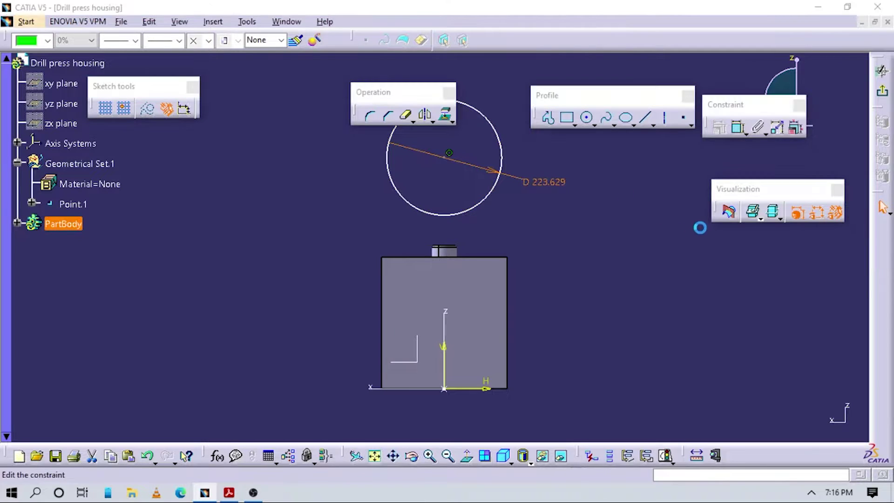
{"action": "left_click", "coordinate": [671, 235]}
{"action": "left_click", "coordinate": [643, 241]}
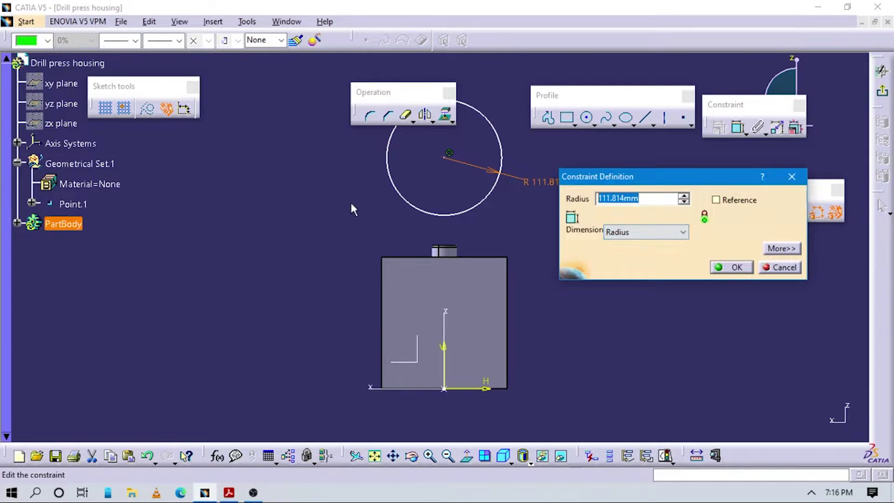
{"action": "type", "text": "110"}
{"action": "key", "text": "Return"}
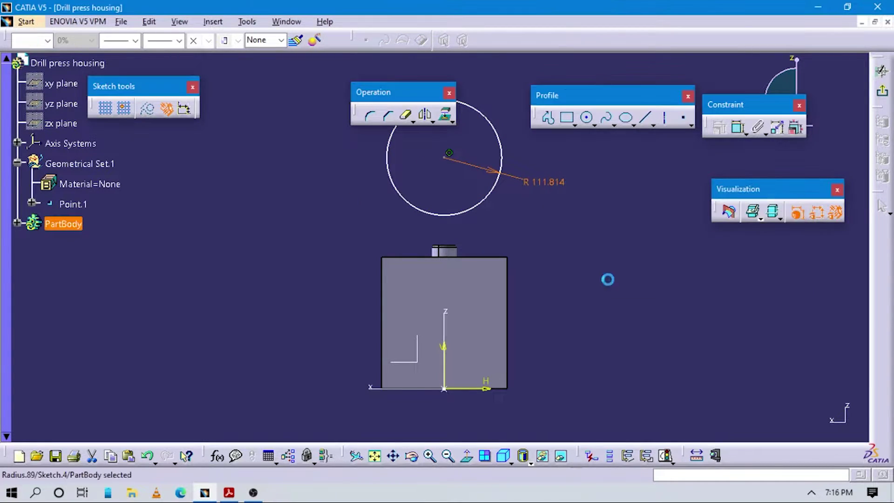
{"action": "key", "text": "alt+Tab"}
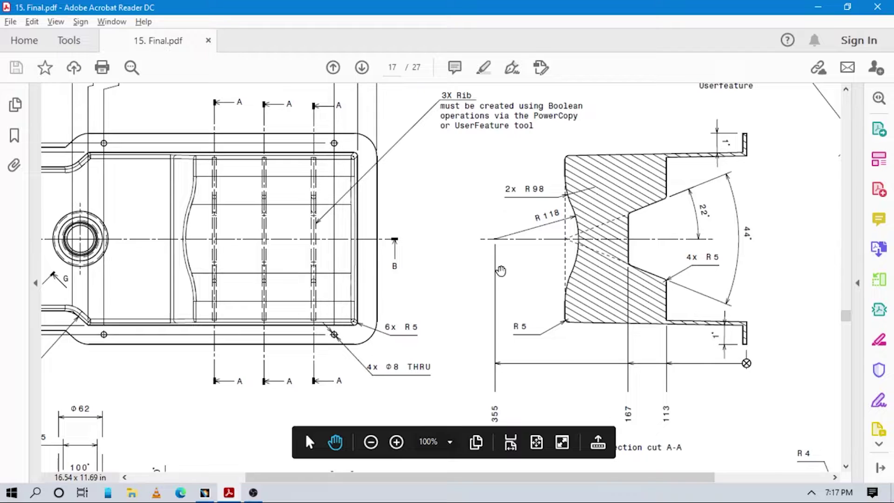
{"action": "key", "text": "alt+Tab"}
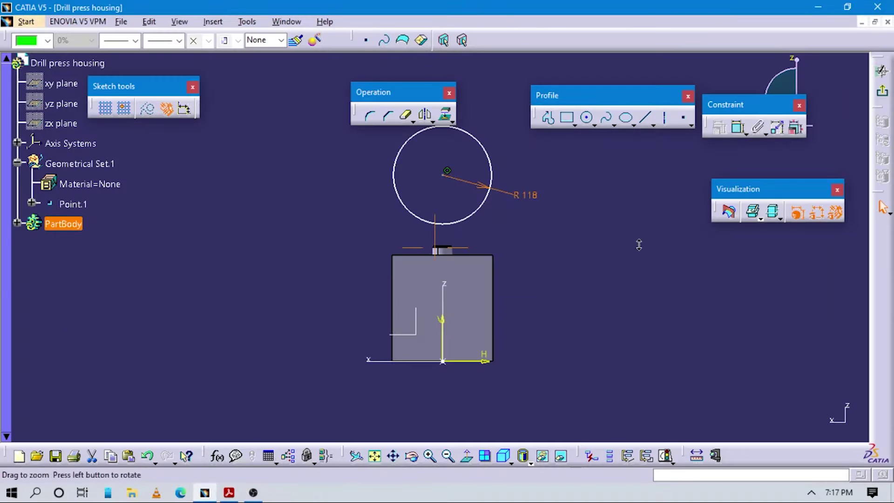
Constrain the distance between the horizontal axis and the circle's centre to 355 mm
{"action": "left_click", "coordinate": [738, 128]}
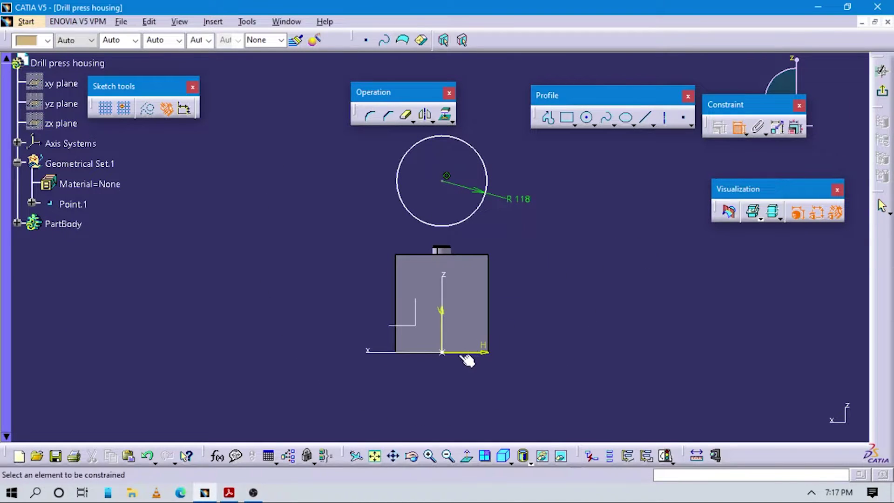
{"action": "left_click", "coordinate": [468, 352]}
{"action": "left_click", "coordinate": [446, 181]}
{"action": "left_click", "coordinate": [536, 250]}
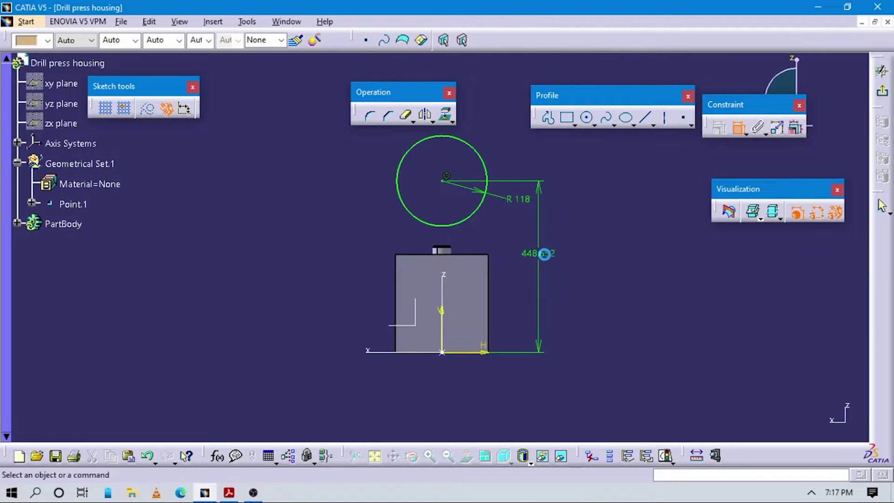
{"action": "left_click", "coordinate": [544, 256]}
{"action": "double_click", "coordinate": [548, 262]}
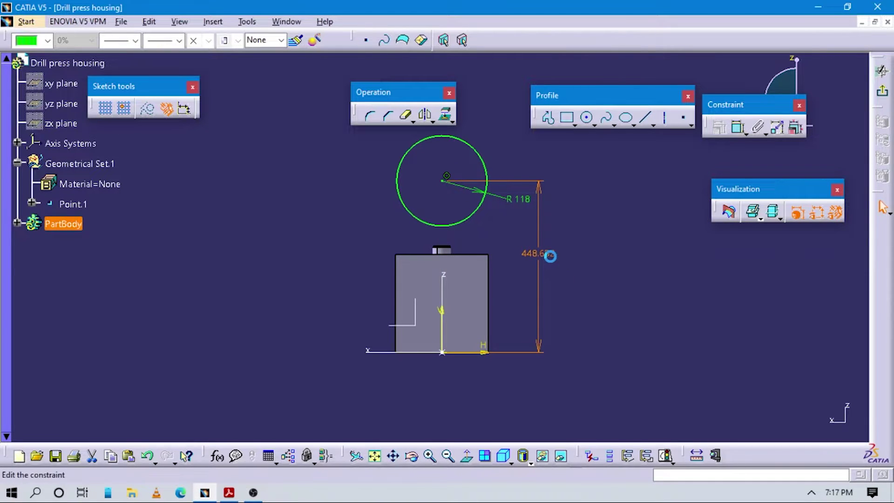
{"action": "type", "text": "355"}
{"action": "key", "text": "alt+Tab"}
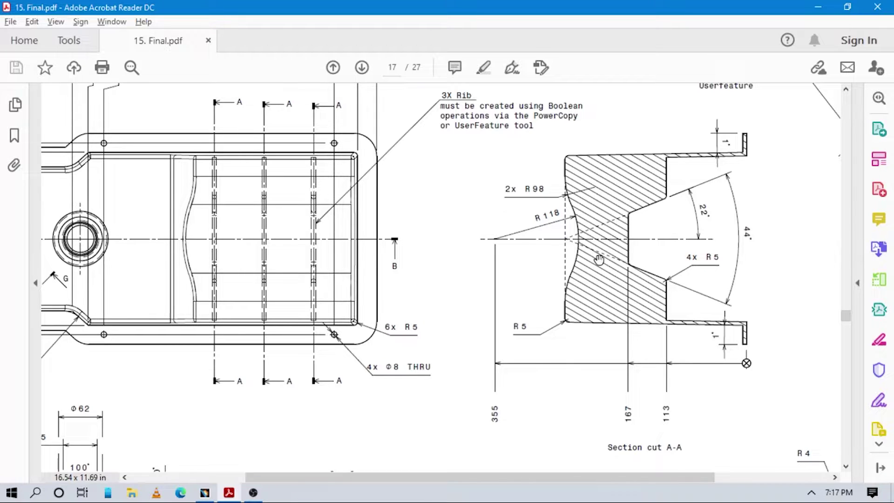
{"action": "key", "text": "alt+Tab"}
View the sketch plane normally and project the block's top edge onto it
{"action": "mouse_move", "coordinate": [481, 305]}
{"action": "middle_mouse_down"}
{"action": "mouse_move", "coordinate": [501, 269]}
{"action": "mouse_move", "coordinate": [465, 194]}
{"action": "middle_mouse_up"}
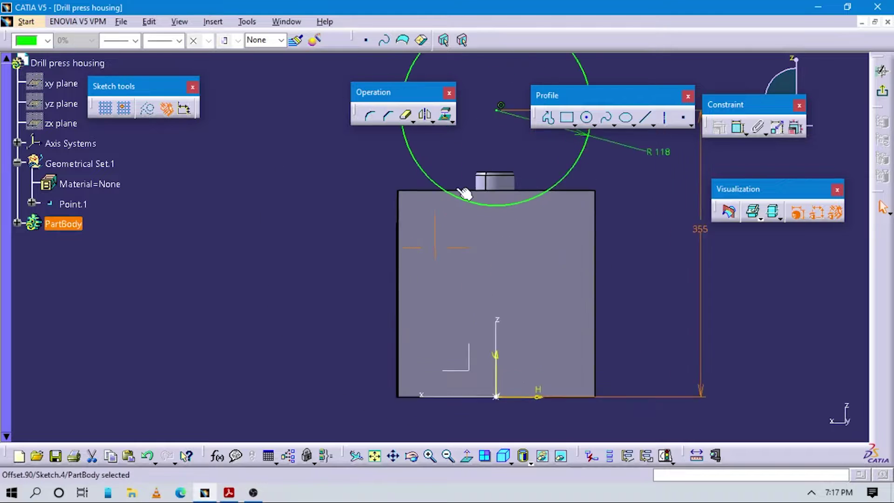
{"action": "mouse_move", "coordinate": [548, 261]}
{"action": "middle_mouse_down"}
{"action": "mouse_move", "coordinate": [548, 241]}
{"action": "mouse_move", "coordinate": [554, 266]}
{"action": "middle_mouse_up"}
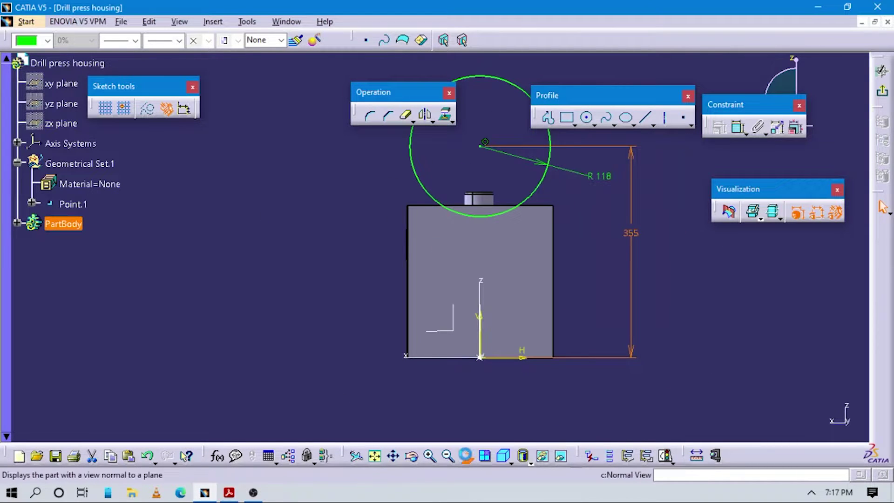
{"action": "left_click", "coordinate": [465, 456]}
{"action": "mouse_move", "coordinate": [573, 298]}
{"action": "middle_mouse_down"}
{"action": "mouse_move", "coordinate": [532, 220]}
{"action": "mouse_move", "coordinate": [526, 320]}
{"action": "mouse_move", "coordinate": [548, 370]}
{"action": "mouse_move", "coordinate": [505, 293]}
{"action": "mouse_move", "coordinate": [678, 262]}
{"action": "middle_mouse_up"}
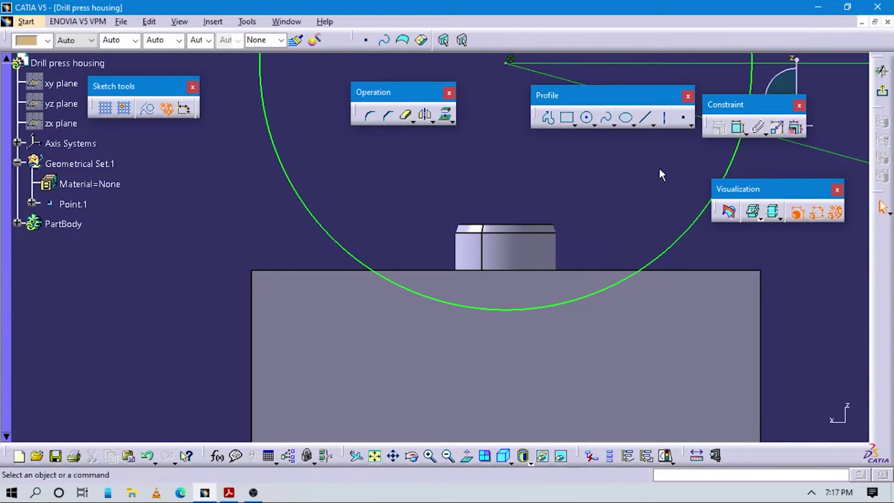
{"action": "left_click", "coordinate": [445, 114]}
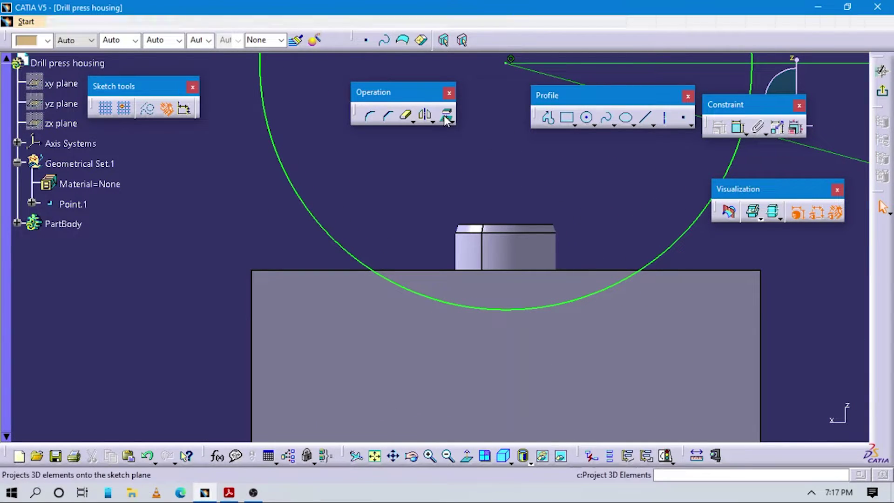
{"action": "left_click", "coordinate": [692, 269]}
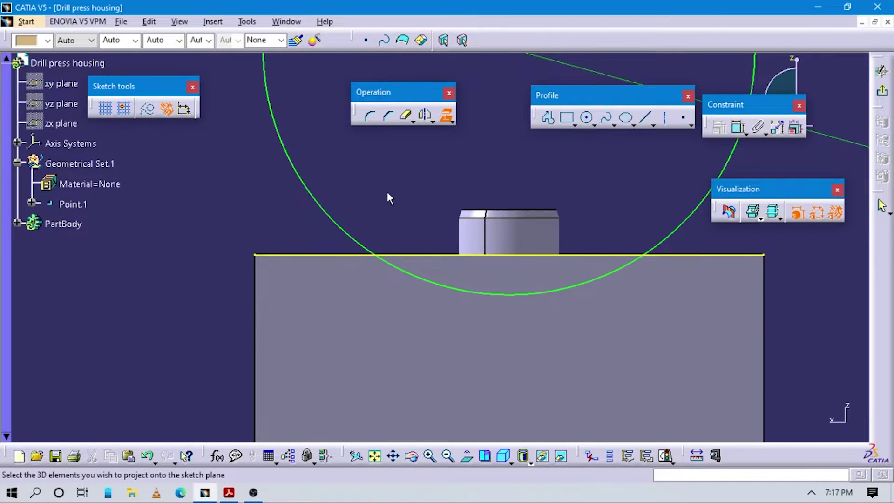
Sketch a second circle of about 15 mm radius inside the block, below the left part of the projected top edge
{"action": "key", "text": "alt+Tab"}
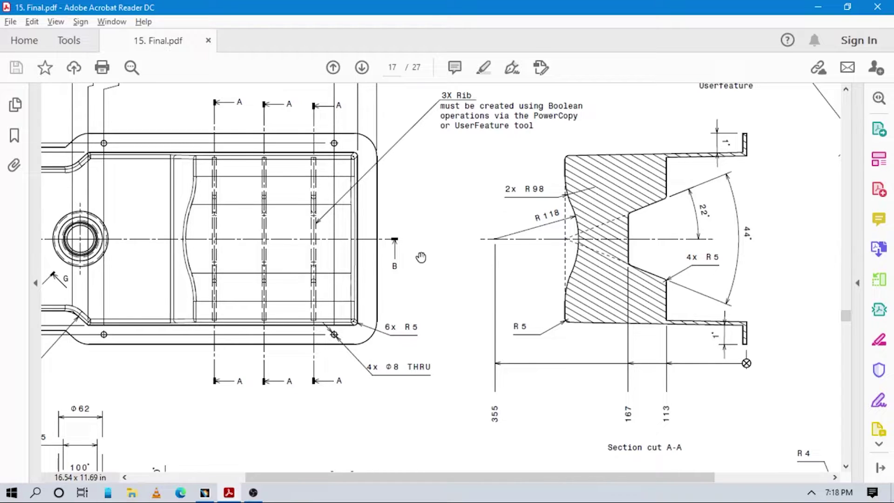
{"action": "key", "text": "alt+Tab"}
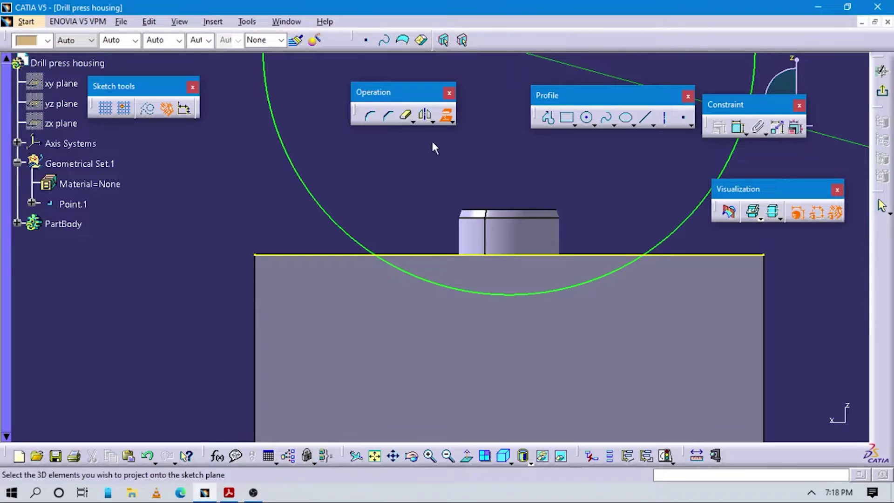
{"action": "left_click", "coordinate": [586, 117]}
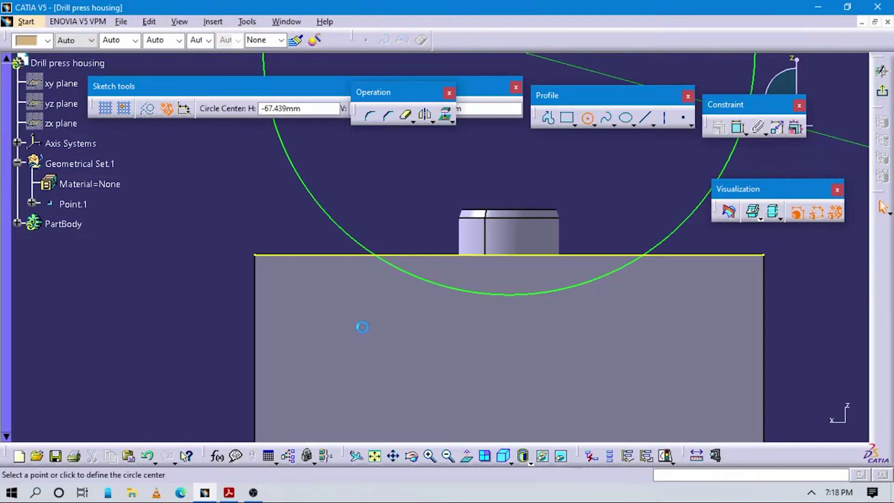
{"action": "left_click", "coordinate": [349, 300]}
{"action": "left_click", "coordinate": [373, 280]}
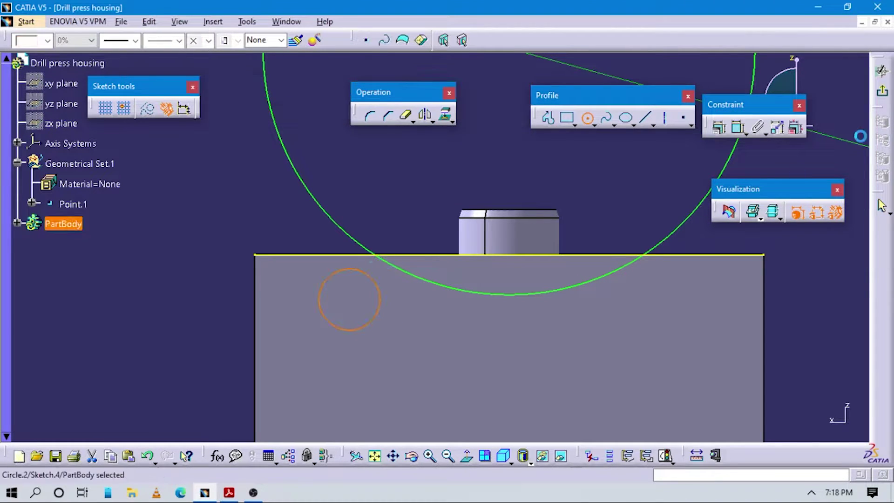
Add a radius constraint to the second circle and set it to 98 mm
{"action": "left_click", "coordinate": [738, 127]}
{"action": "left_click", "coordinate": [371, 278]}
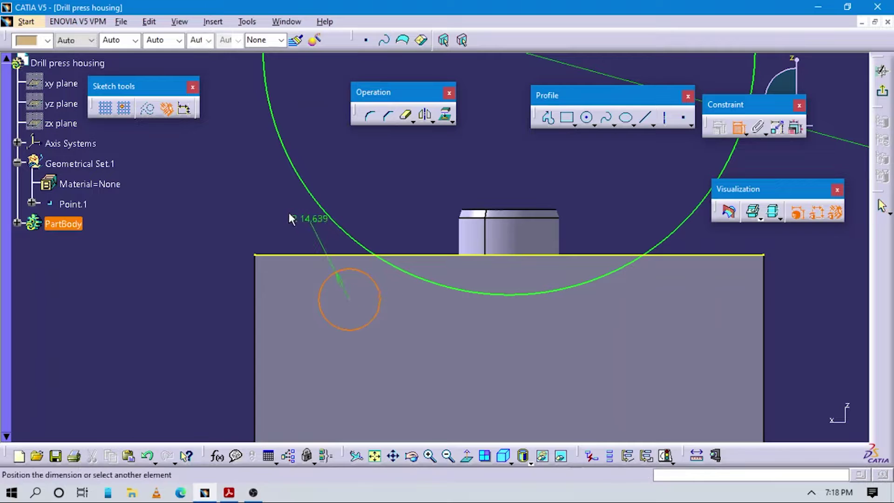
{"action": "left_click", "coordinate": [288, 216]}
{"action": "double_click", "coordinate": [304, 213]}
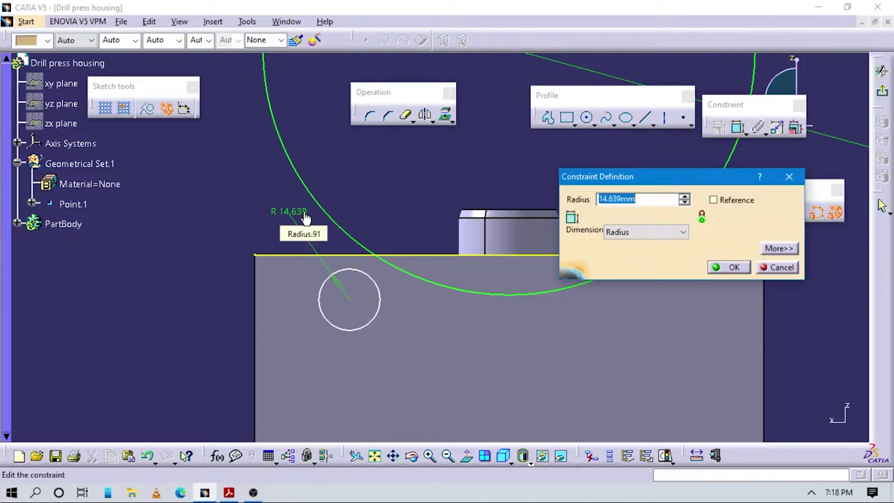
{"action": "key", "text": "Return"}
{"action": "key", "text": "alt+Tab"}
{"action": "key", "text": "alt+Tab"}
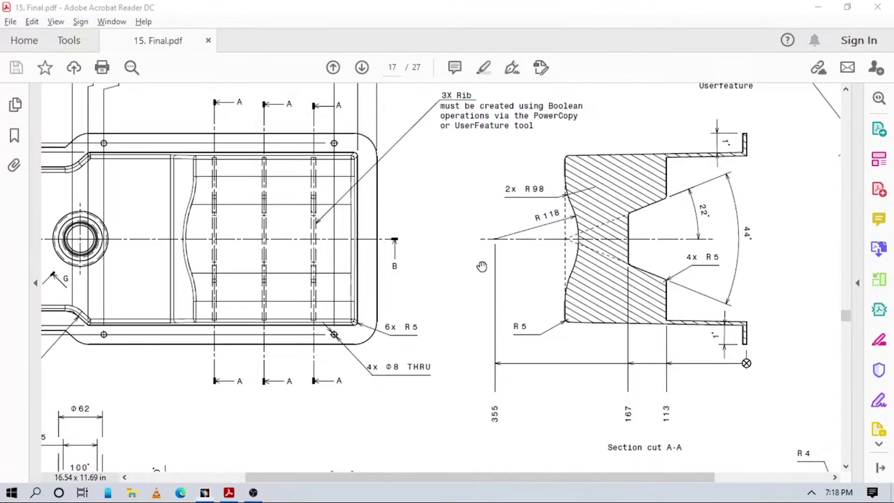
Move the 98 mm radius circle down so that its crest lies just below the projected top edge
{"action": "middle_click_drag", "start_coordinate": [472, 283], "coordinate": [487, 347]}
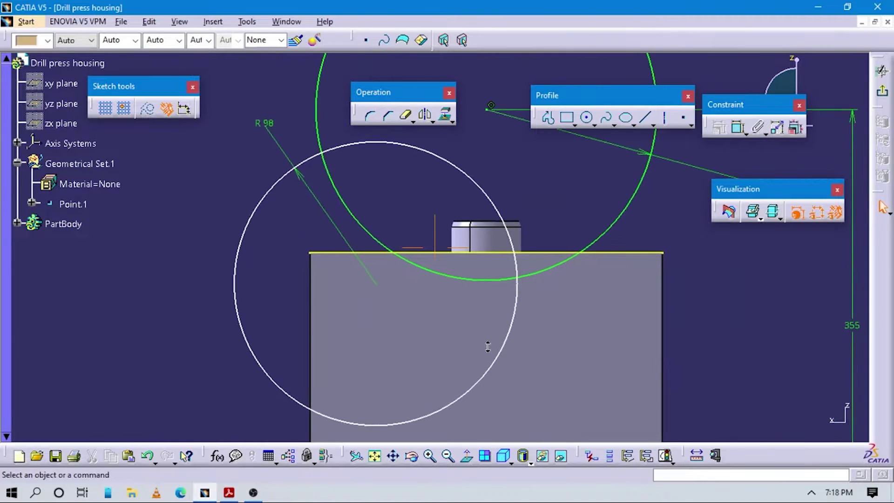
{"action": "key", "text": "alt+Tab"}
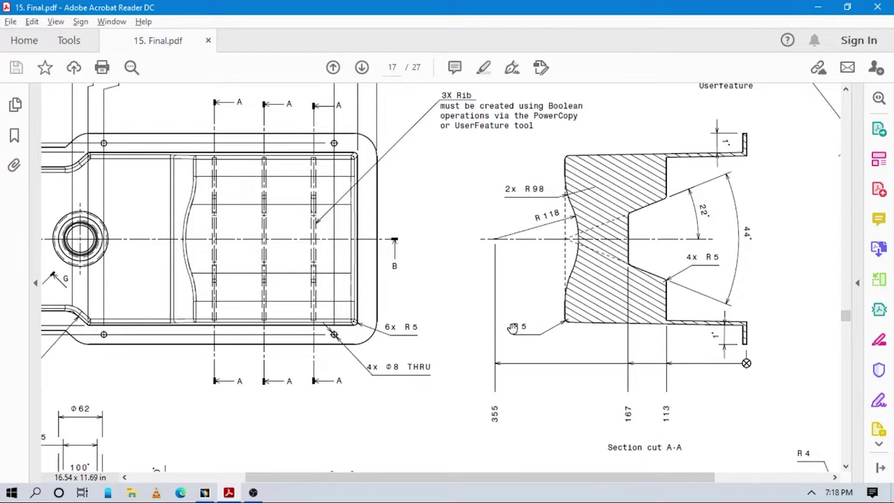
{"action": "key", "text": "alt+Tab"}
{"action": "mouse_move", "coordinate": [435, 166]}
{"action": "left_mouse_down"}
{"action": "mouse_move", "coordinate": [433, 152]}
{"action": "mouse_move", "coordinate": [369, 265]}
{"action": "mouse_move", "coordinate": [423, 267]}
{"action": "left_mouse_up"}
{"action": "mouse_move", "coordinate": [429, 291]}
{"action": "middle_mouse_down"}
{"action": "mouse_move", "coordinate": [445, 208]}
{"action": "mouse_move", "coordinate": [422, 305]}
{"action": "middle_mouse_up"}
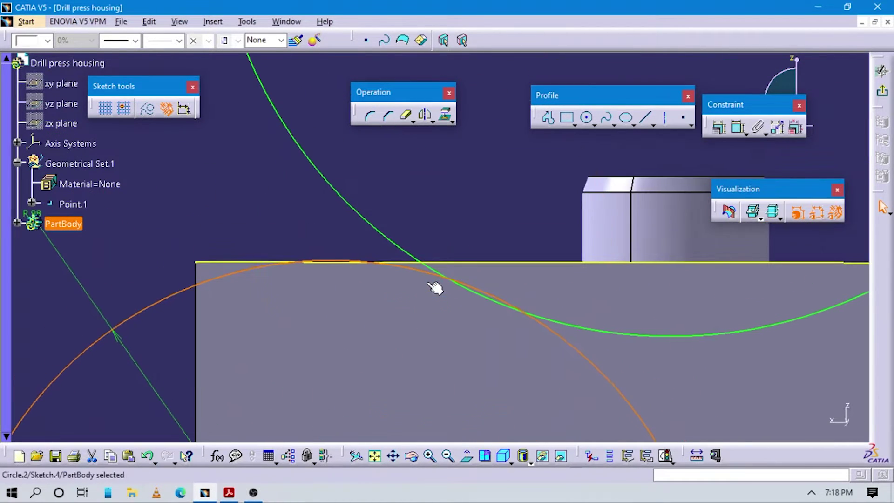
{"action": "left_click_drag", "start_coordinate": [413, 269], "coordinate": [407, 286]}
{"action": "left_click", "coordinate": [467, 213]}
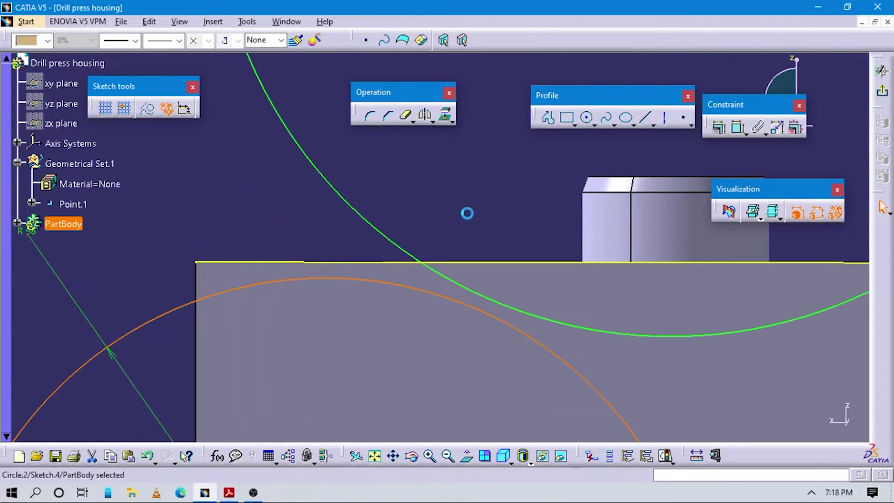
Make the 98 mm radius circle tangent to the projected top edge
{"action": "left_click", "coordinate": [737, 127]}
{"action": "left_click", "coordinate": [342, 272]}
{"action": "left_click", "coordinate": [329, 262]}
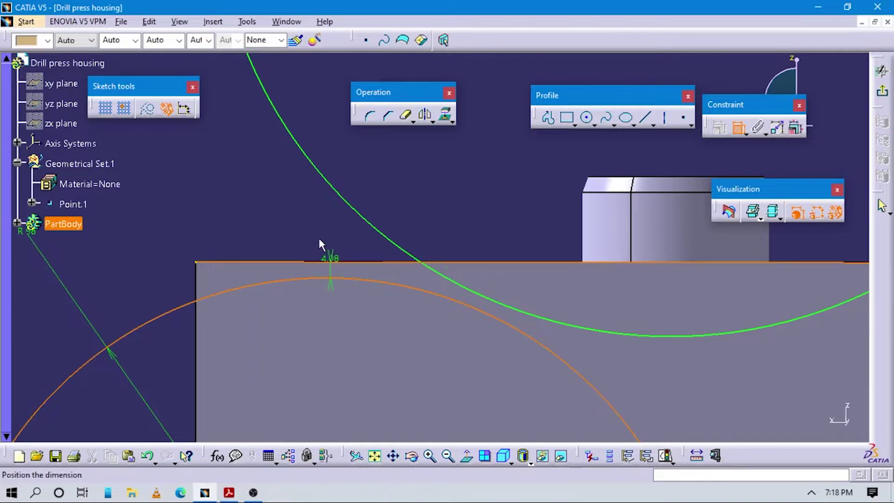
{"action": "right_click", "coordinate": [318, 235]}
{"action": "left_click", "coordinate": [351, 286]}
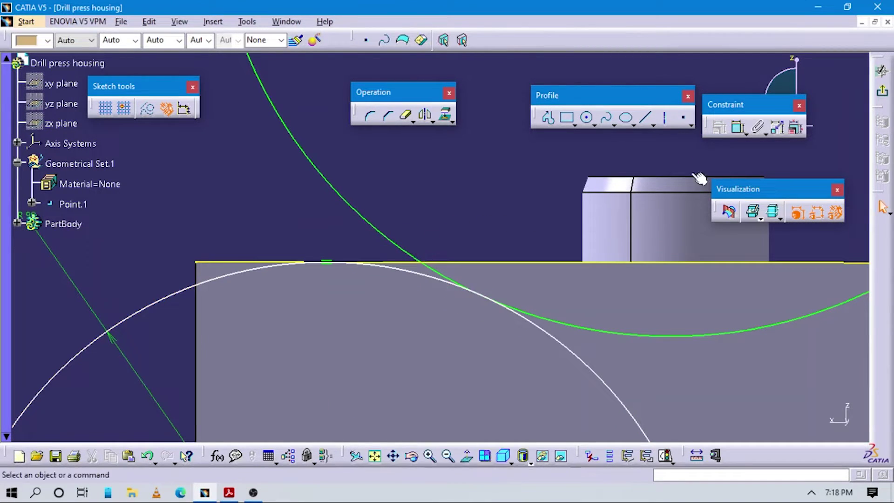
Make the 98 mm radius circle tangent to the 118 mm radius circle
{"action": "left_click", "coordinate": [739, 127]}
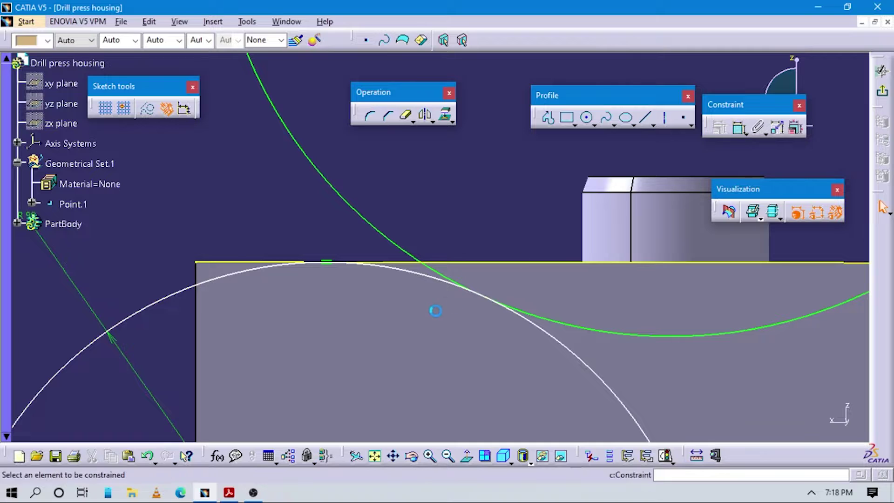
{"action": "left_click", "coordinate": [450, 281]}
{"action": "left_click", "coordinate": [454, 281]}
{"action": "right_click", "coordinate": [463, 210]}
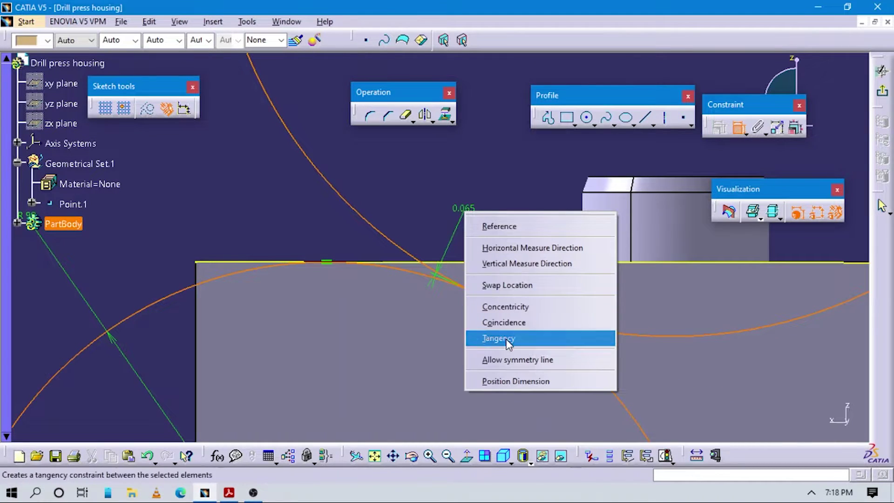
{"action": "left_click", "coordinate": [508, 338]}
Mirror the 98 mm radius circle about the vertical sketch axis
{"action": "mouse_move", "coordinate": [479, 335]}
{"action": "middle_mouse_down"}
{"action": "mouse_move", "coordinate": [484, 391]}
{"action": "mouse_move", "coordinate": [489, 369]}
{"action": "mouse_move", "coordinate": [450, 253]}
{"action": "mouse_move", "coordinate": [549, 211]}
{"action": "mouse_move", "coordinate": [532, 262]}
{"action": "mouse_move", "coordinate": [564, 338]}
{"action": "middle_mouse_up"}
{"action": "left_click", "coordinate": [509, 278]}
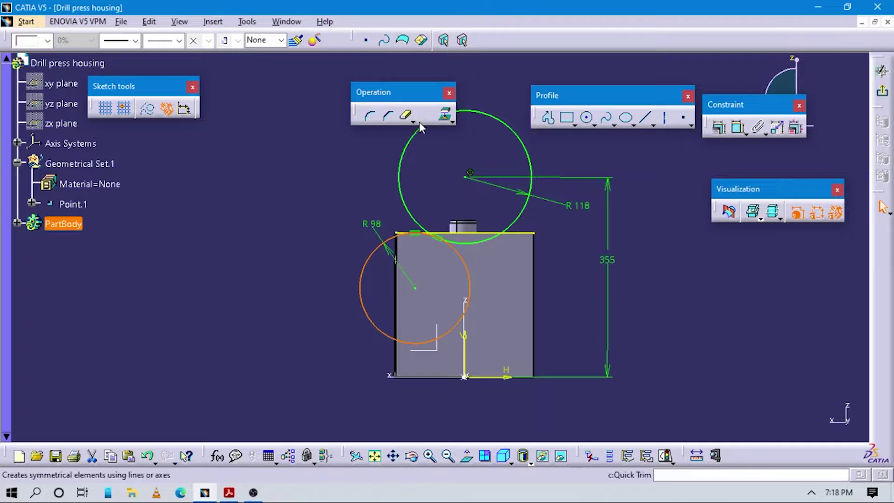
{"action": "left_click", "coordinate": [464, 342]}
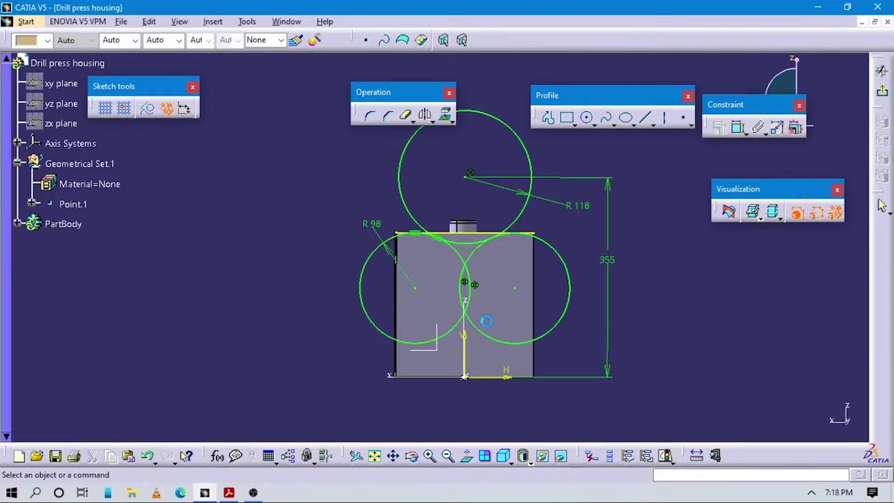
Trim away the middle of the projected top edge and the part of the R118 circle above that edge
{"action": "mouse_move", "coordinate": [495, 319]}
{"action": "middle_mouse_down"}
{"action": "mouse_move", "coordinate": [551, 278]}
{"action": "mouse_move", "coordinate": [417, 327]}
{"action": "middle_mouse_up"}
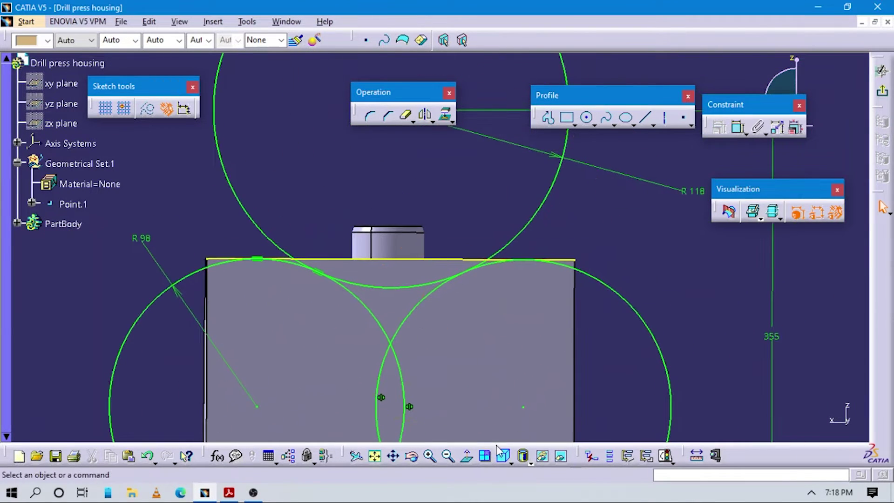
{"action": "left_click", "coordinate": [467, 458]}
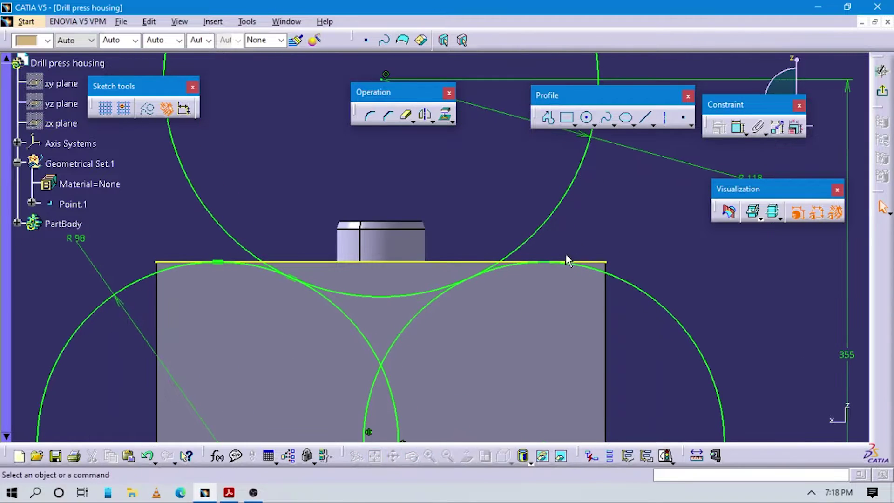
{"action": "mouse_move", "coordinate": [274, 354]}
{"action": "middle_mouse_down"}
{"action": "mouse_move", "coordinate": [356, 351]}
{"action": "mouse_move", "coordinate": [398, 411]}
{"action": "middle_mouse_up"}
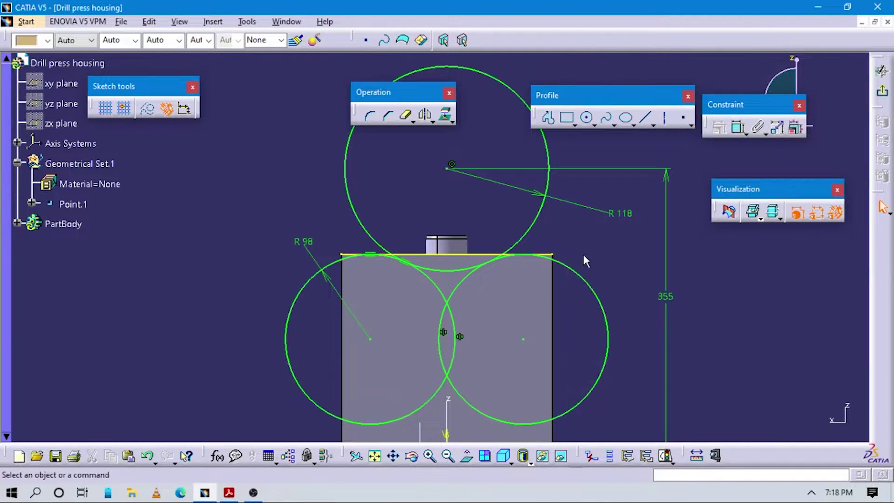
{"action": "mouse_move", "coordinate": [435, 330]}
{"action": "middle_mouse_down", "text": "ctrl"}
{"action": "mouse_move", "coordinate": [413, 302]}
{"action": "mouse_move", "coordinate": [454, 236]}
{"action": "middle_mouse_up", "text": "ctrl"}
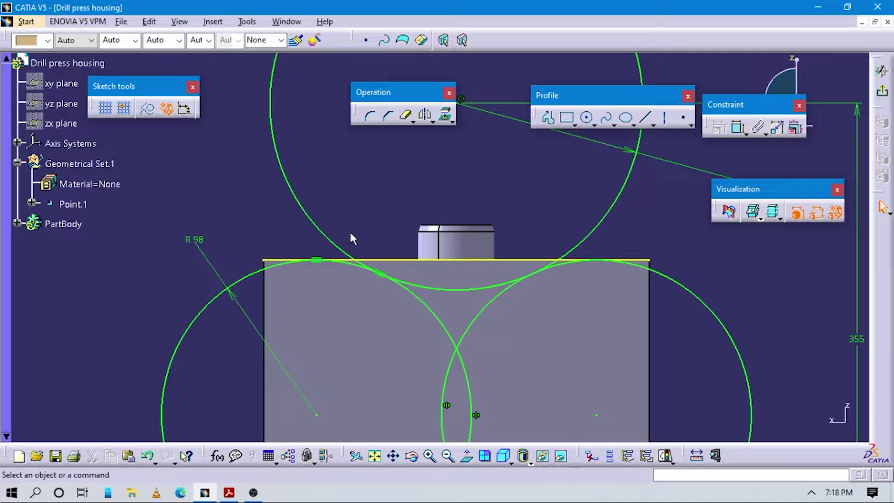
{"action": "middle_click_drag", "start_coordinate": [414, 360], "coordinate": [401, 333], "text": "ctrl"}
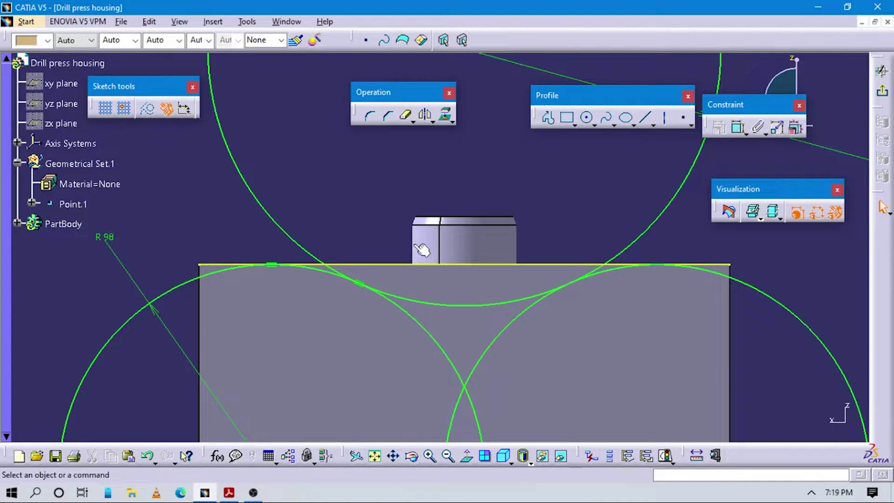
{"action": "left_click", "coordinate": [405, 114]}
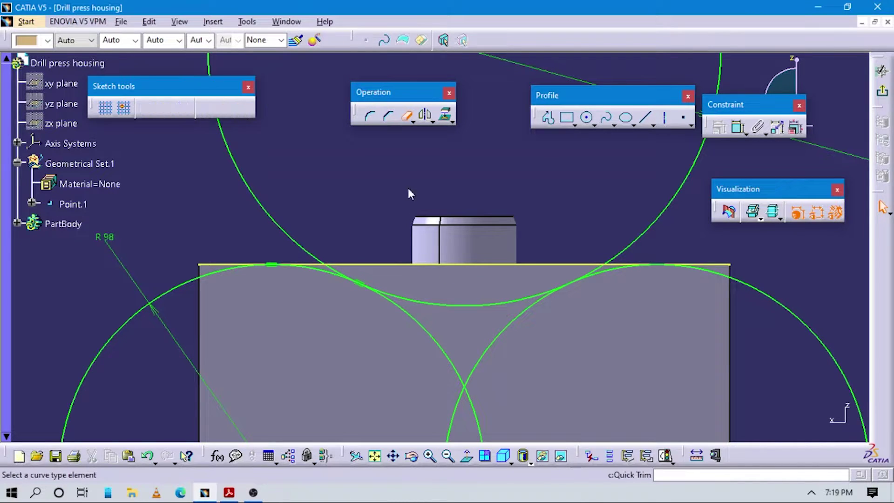
{"action": "left_click", "coordinate": [386, 264]}
{"action": "middle_click_drag", "start_coordinate": [421, 287], "coordinate": [524, 260], "text": "ctrl"}
{"action": "left_click", "coordinate": [334, 227]}
Trim the two remaining R118 stubs so the arc ends at its contact points with the R98 circles
{"action": "middle_click_drag", "start_coordinate": [455, 300], "coordinate": [199, 332]}
{"action": "middle_click_drag", "start_coordinate": [303, 322], "coordinate": [505, 283]}
{"action": "middle_click_drag", "start_coordinate": [369, 343], "coordinate": [372, 325]}
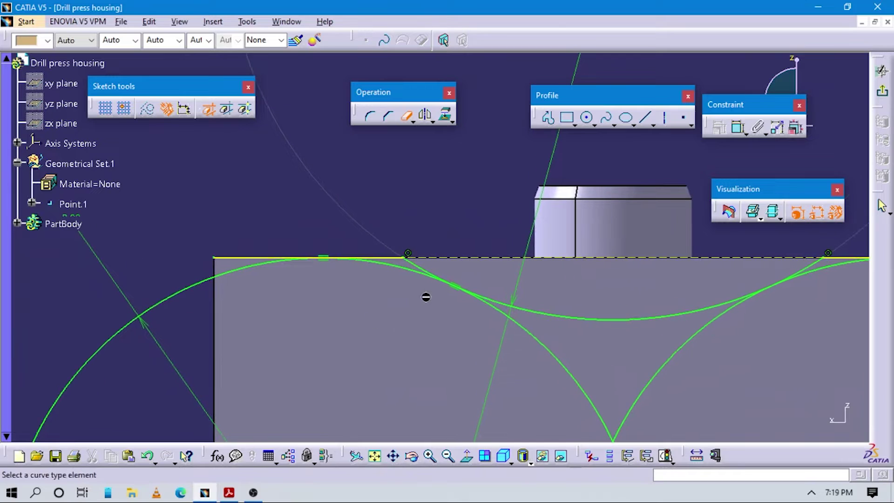
{"action": "middle_click_drag", "start_coordinate": [425, 297], "coordinate": [414, 271], "text": "ctrl"}
{"action": "left_click", "coordinate": [406, 265]}
{"action": "middle_click_drag", "start_coordinate": [574, 348], "coordinate": [332, 330]}
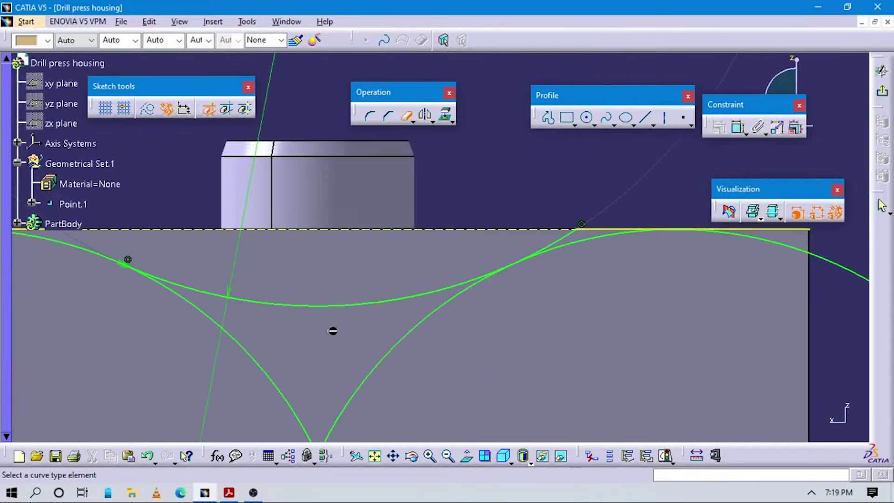
{"action": "mouse_move", "coordinate": [538, 254]}
{"action": "middle_mouse_down"}
{"action": "mouse_move", "coordinate": [423, 333]}
{"action": "mouse_move", "coordinate": [426, 345]}
{"action": "middle_mouse_up"}
{"action": "left_click", "coordinate": [445, 315]}
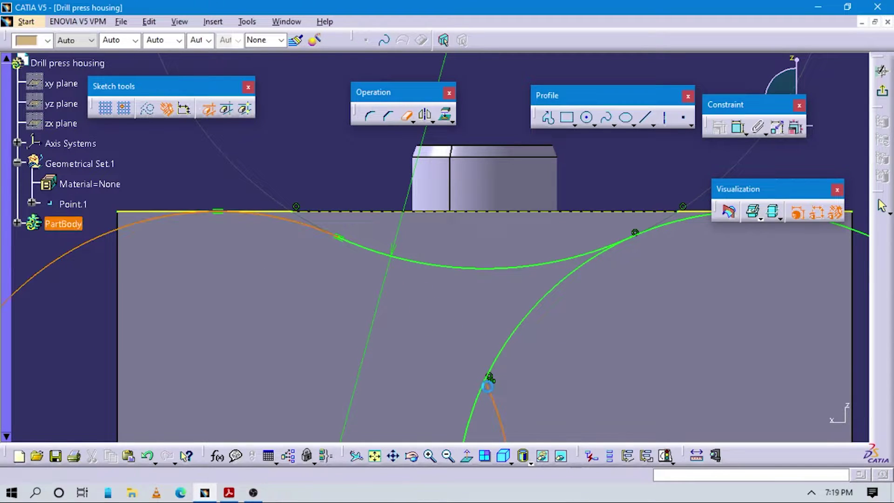
Trim both R98 circles down to the short arcs joining the projected top edge to the R118 arc
{"action": "left_click", "coordinate": [489, 386]}
{"action": "left_click", "coordinate": [497, 357]}
{"action": "mouse_move", "coordinate": [474, 326]}
{"action": "middle_mouse_down"}
{"action": "mouse_move", "coordinate": [486, 374]}
{"action": "mouse_move", "coordinate": [482, 351]}
{"action": "mouse_move", "coordinate": [459, 375]}
{"action": "mouse_move", "coordinate": [462, 345]}
{"action": "mouse_move", "coordinate": [492, 289]}
{"action": "mouse_move", "coordinate": [474, 359]}
{"action": "mouse_move", "coordinate": [424, 283]}
{"action": "middle_mouse_up"}
{"action": "left_click", "coordinate": [473, 373]}
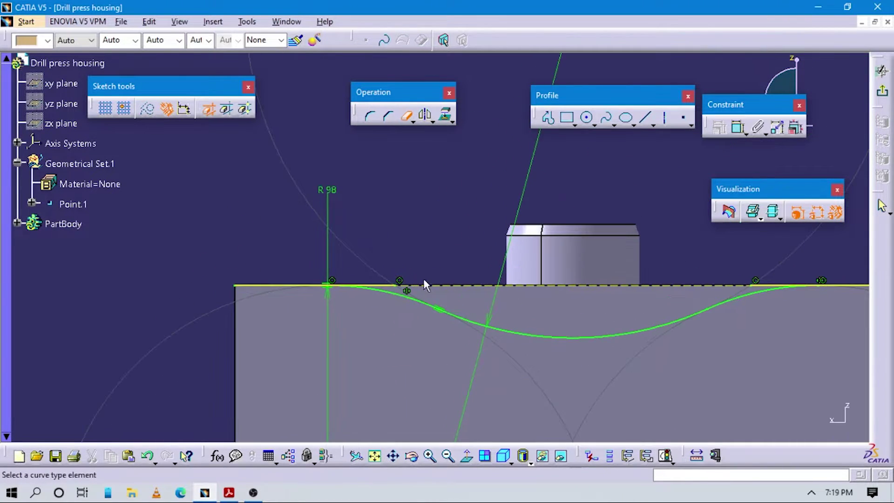
Trim the leftover inner stubs of the projected top edge above both R98 arcs
{"action": "left_click", "coordinate": [386, 285]}
{"action": "middle_click_drag", "start_coordinate": [741, 344], "coordinate": [508, 349]}
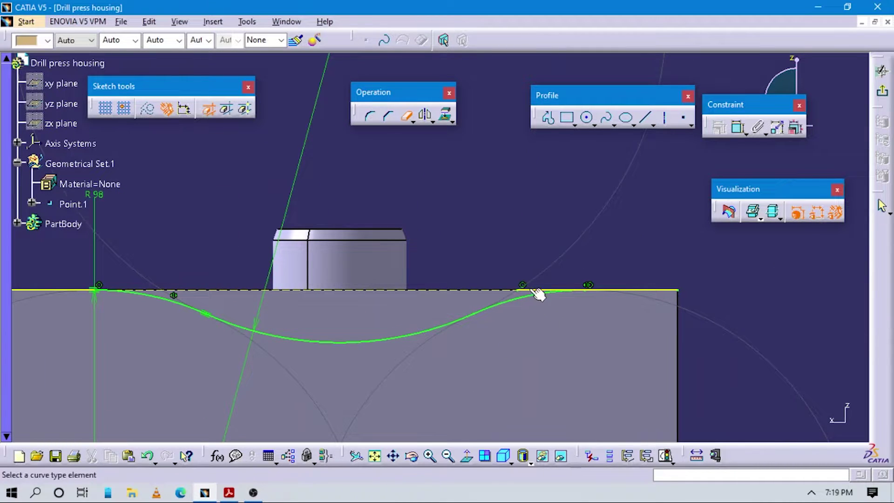
{"action": "mouse_move", "coordinate": [538, 293]}
{"action": "middle_mouse_down", "text": "ctrl"}
{"action": "mouse_move", "coordinate": [505, 364]}
{"action": "mouse_move", "coordinate": [453, 349]}
{"action": "middle_mouse_up", "text": "ctrl"}
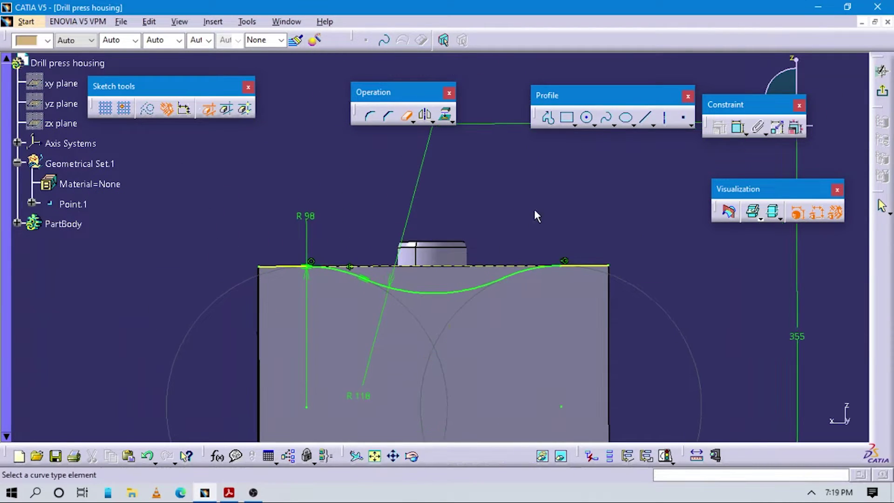
{"action": "key", "text": "Escape"}
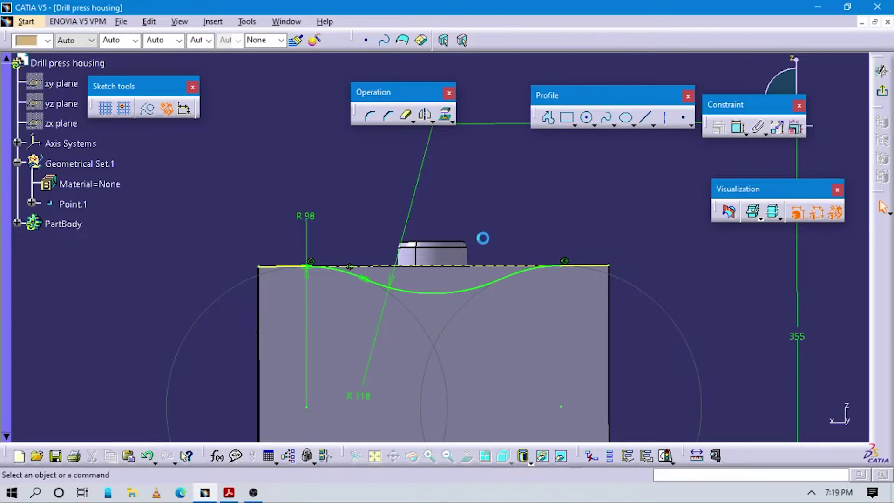
Close the profile above the block with a three-line outline about 63.6 mm high, joining both ends of the projected edge
{"action": "left_click", "coordinate": [259, 266]}
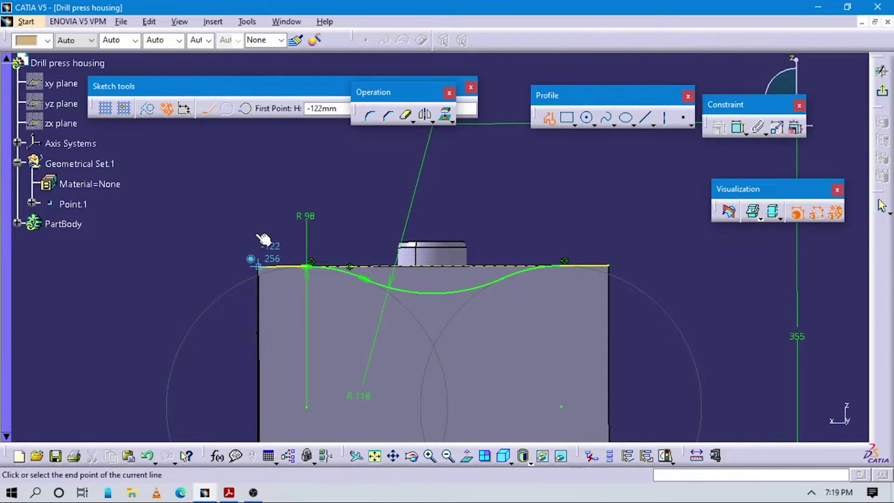
{"action": "left_click", "coordinate": [259, 175]}
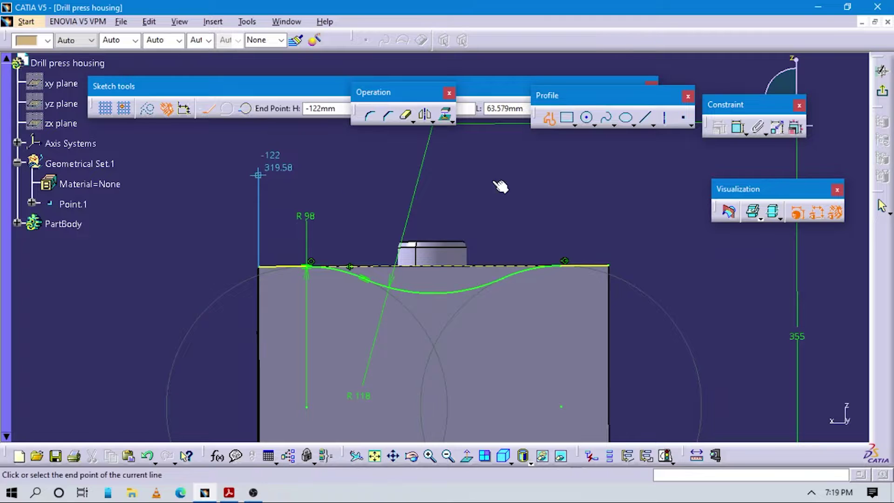
{"action": "left_click", "coordinate": [607, 174]}
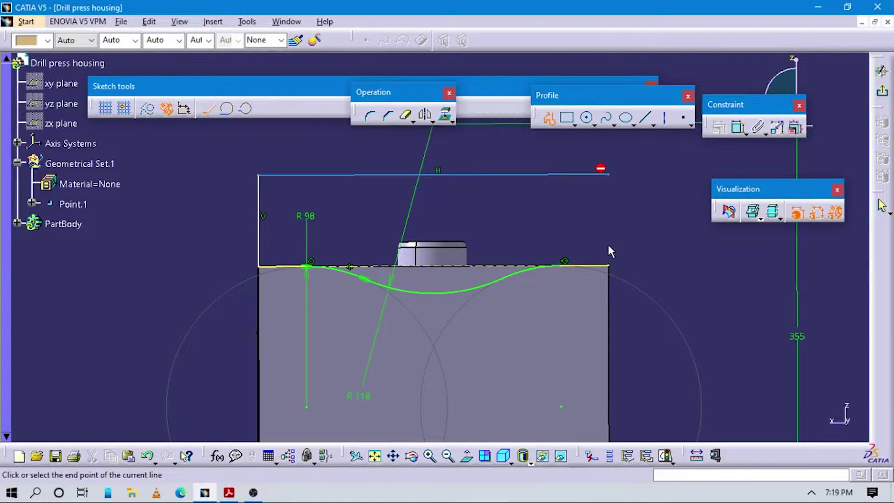
{"action": "left_click", "coordinate": [618, 272]}
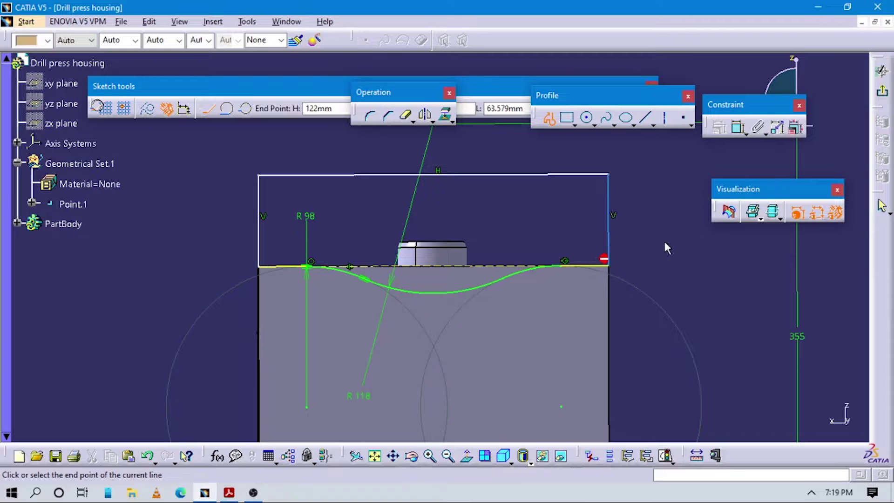
{"action": "left_click", "coordinate": [738, 127]}
{"action": "left_click", "coordinate": [517, 175]}
{"action": "left_click", "coordinate": [519, 149]}
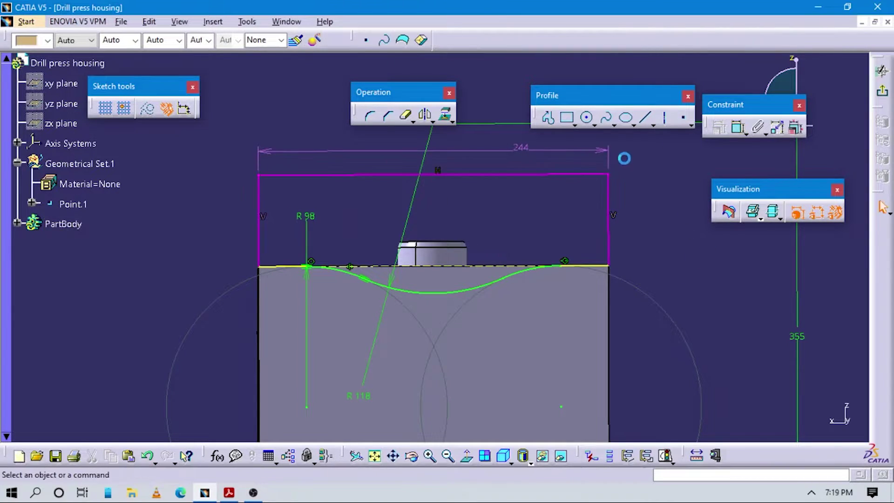
{"action": "left_click", "coordinate": [520, 149]}
{"action": "right_click", "coordinate": [520, 147]}
{"action": "left_click", "coordinate": [522, 149]}
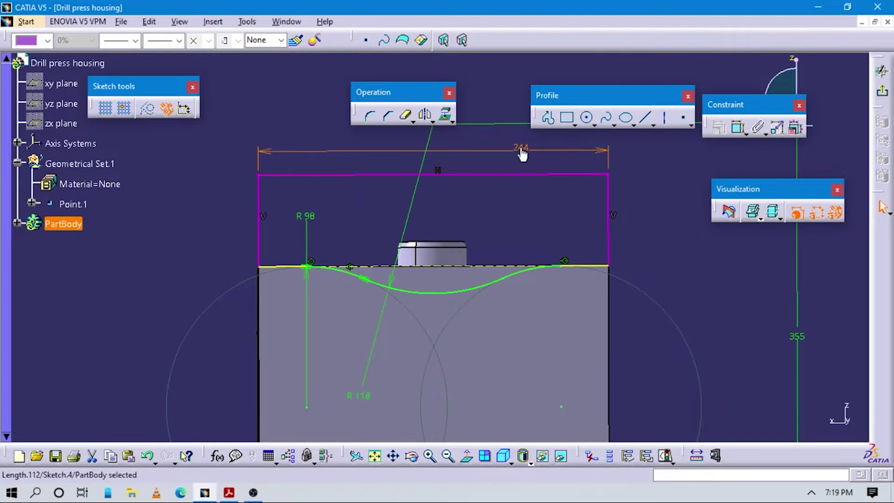
{"action": "key", "text": "Delete"}
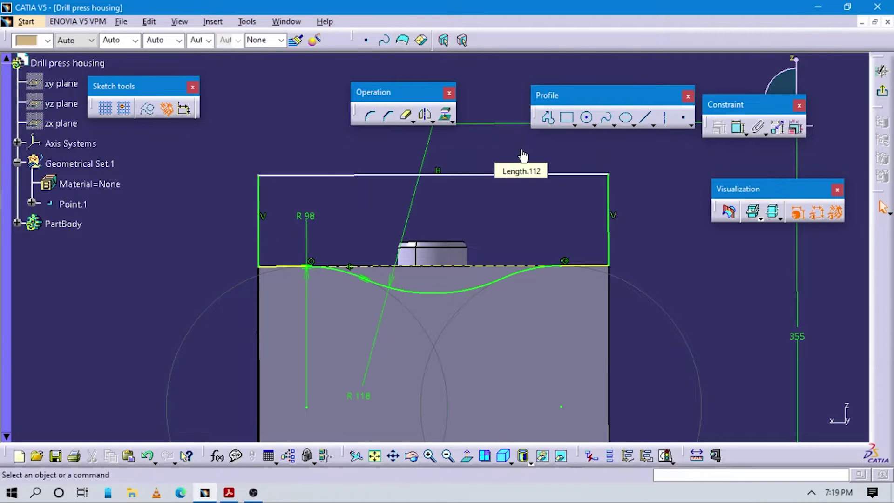
Dimension the vertical distance between the projected top edge and the outline's upper horizontal line
{"action": "left_click", "coordinate": [736, 127]}
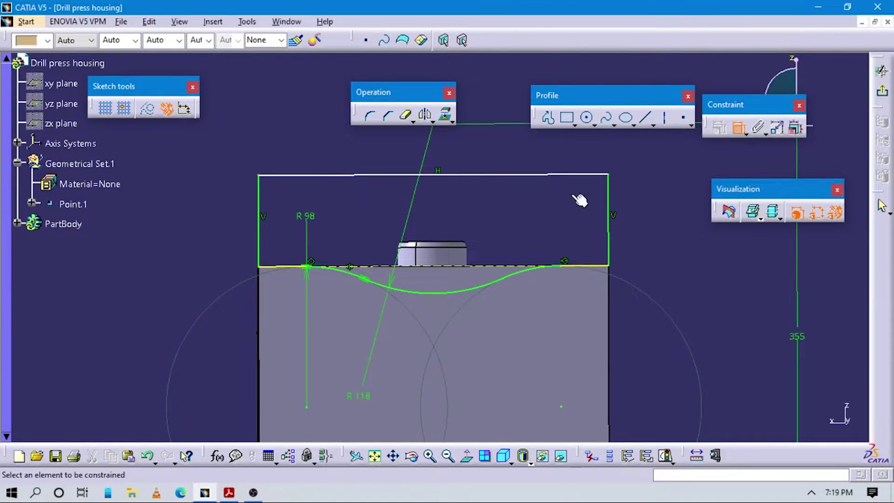
{"action": "left_click", "coordinate": [577, 265]}
{"action": "left_click", "coordinate": [585, 174]}
{"action": "left_click", "coordinate": [619, 210]}
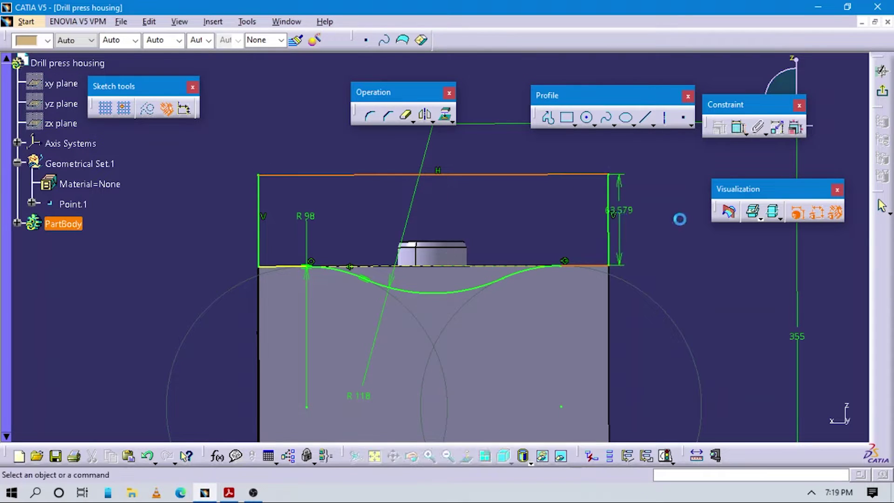
Exit the sketch and start a Pocket from the closed curved profile
{"action": "mouse_move", "coordinate": [680, 219]}
{"action": "middle_mouse_down"}
{"action": "mouse_move", "coordinate": [698, 275]}
{"action": "mouse_move", "coordinate": [554, 311]}
{"action": "mouse_move", "coordinate": [534, 427]}
{"action": "middle_mouse_up"}
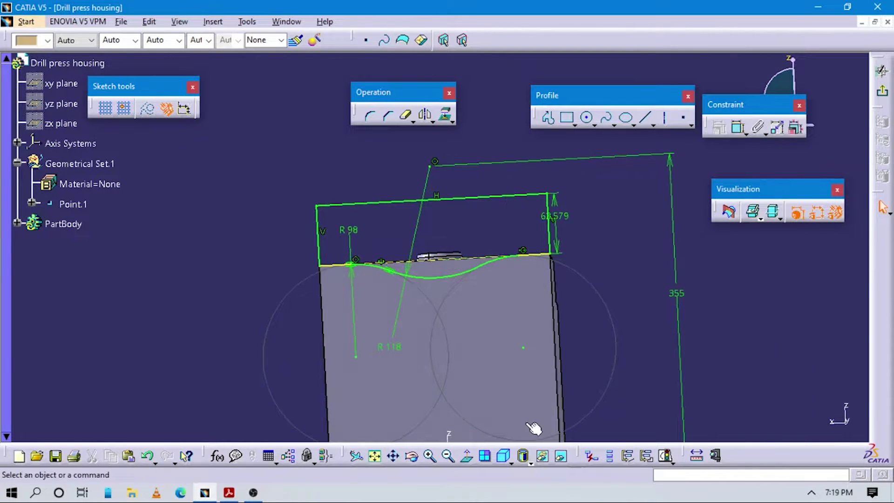
{"action": "left_click", "coordinate": [467, 454]}
{"action": "middle_click_drag", "start_coordinate": [639, 344], "coordinate": [661, 321]}
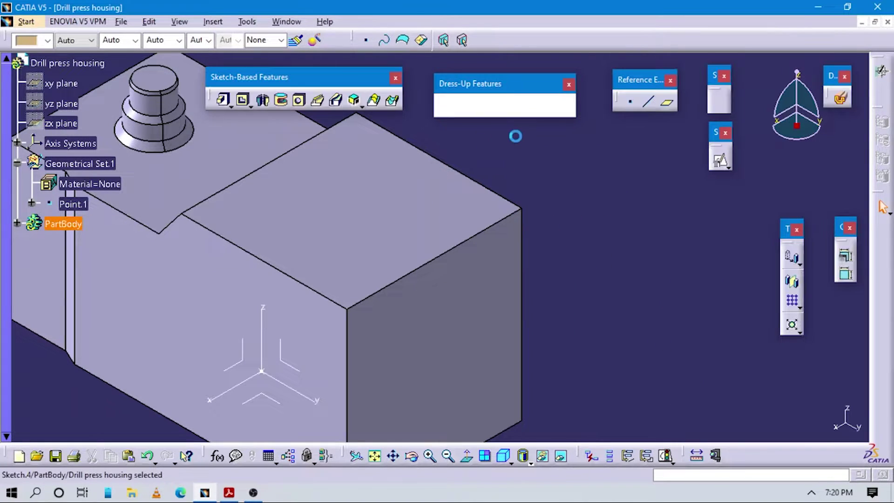
{"action": "left_click", "coordinate": [243, 101]}
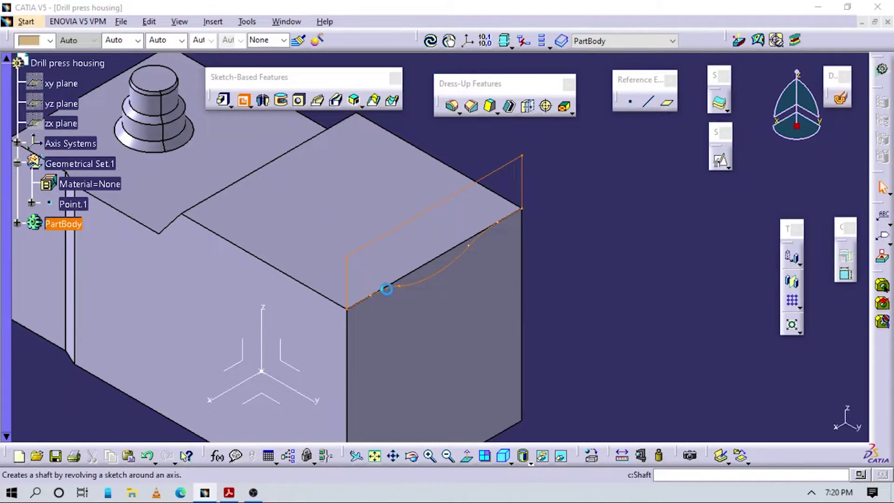
{"action": "middle_click_drag", "start_coordinate": [359, 288], "coordinate": [540, 294]}
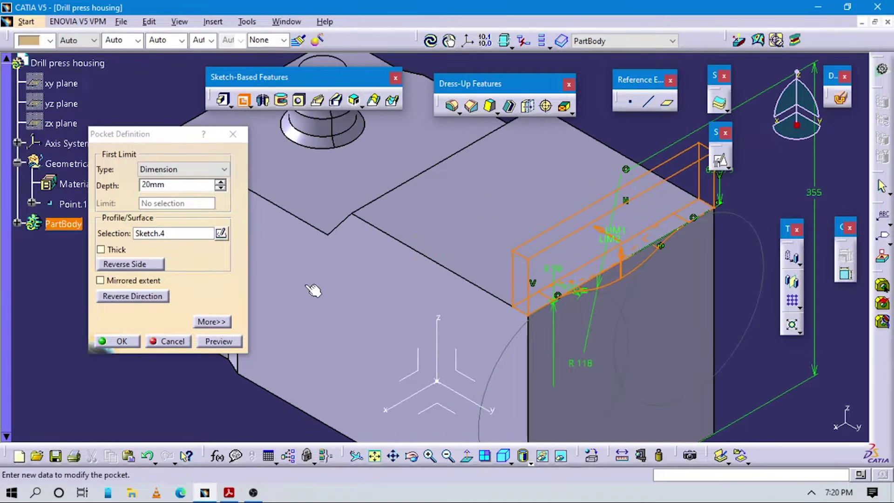
Try Up to last and Up to next as the pocket's first limit type
{"action": "double_click", "coordinate": [159, 186]}
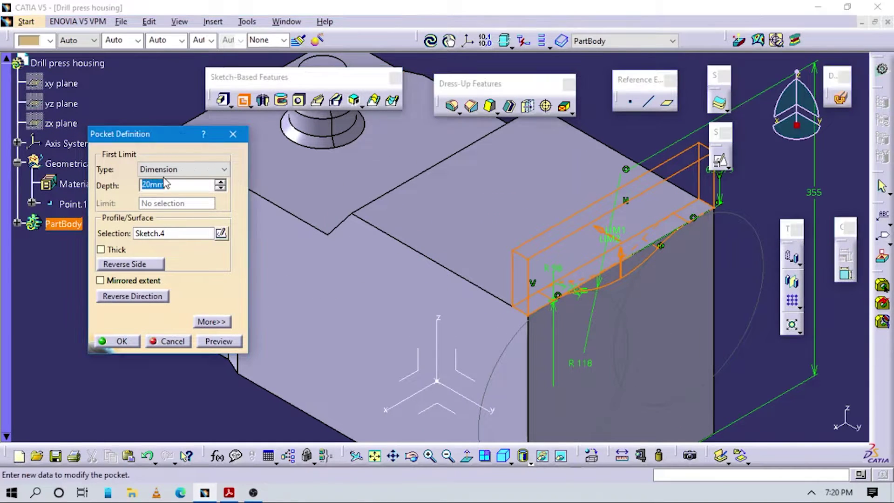
{"action": "left_click", "coordinate": [173, 202]}
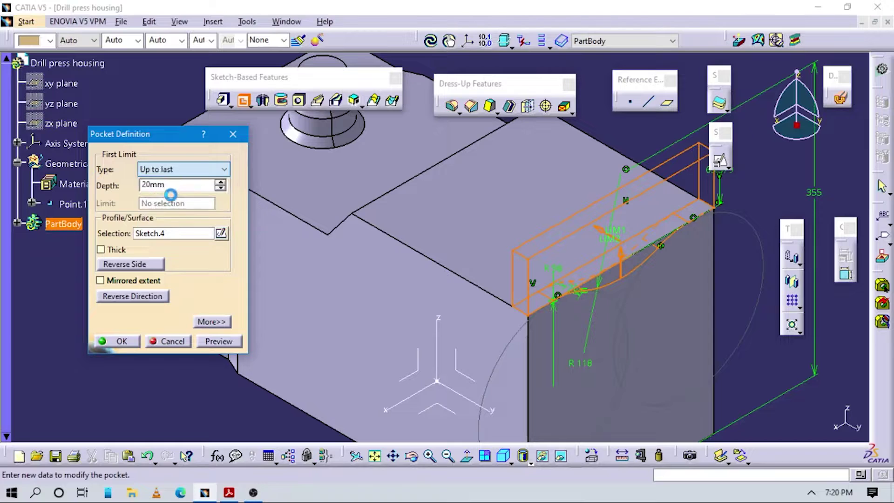
{"action": "left_click", "coordinate": [175, 170]}
{"action": "left_click", "coordinate": [175, 192]}
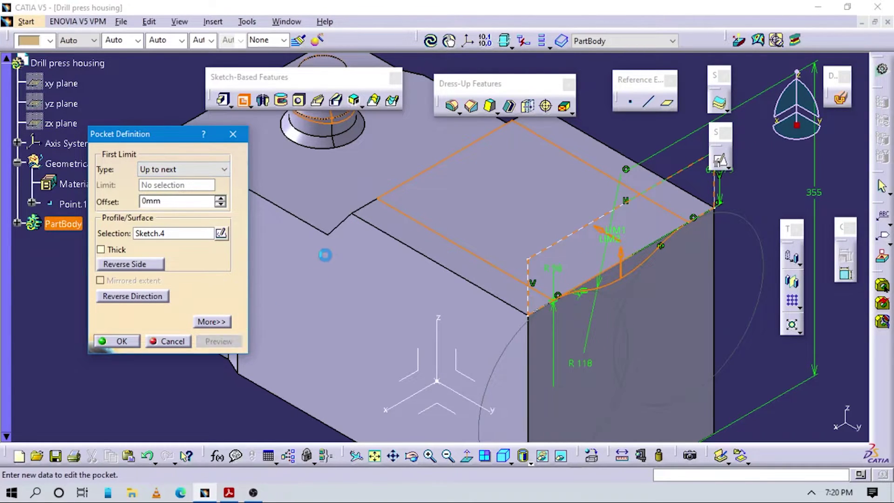
Try Up to plane with the sloped step face as the pocket's first limit, then try Up to surface
{"action": "middle_click_drag", "start_coordinate": [325, 255], "coordinate": [466, 246]}
{"action": "left_click", "coordinate": [182, 169]}
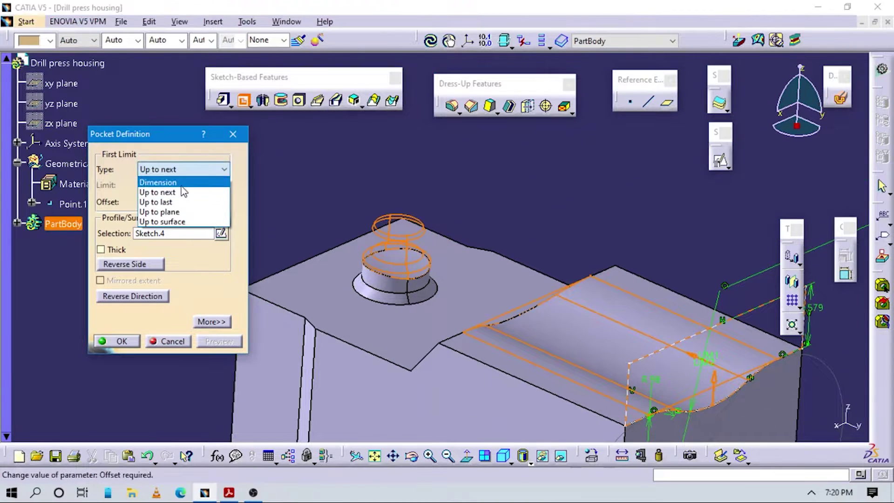
{"action": "left_click", "coordinate": [161, 212]}
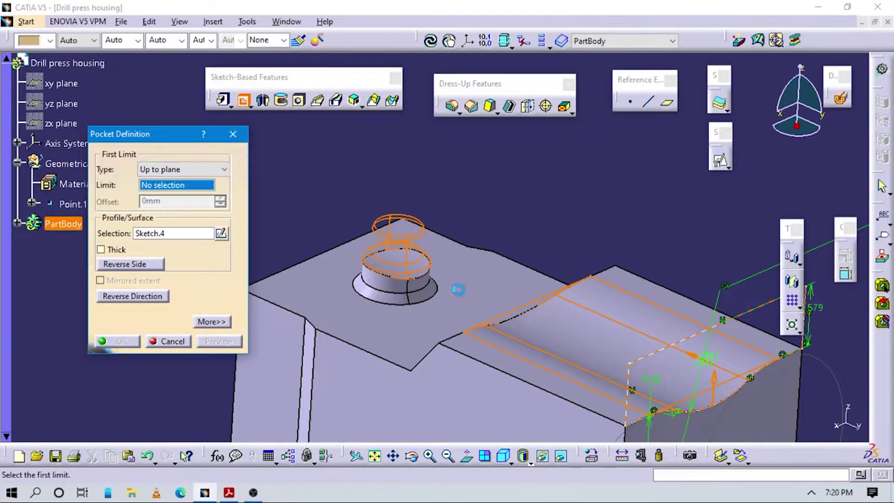
{"action": "middle_click_drag", "start_coordinate": [459, 289], "coordinate": [367, 270]}
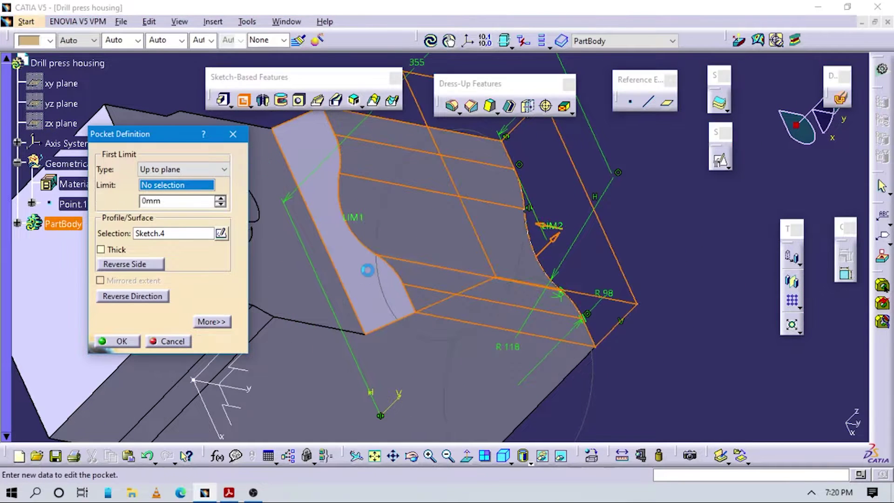
{"action": "left_click", "coordinate": [367, 270]}
{"action": "middle_click_drag", "start_coordinate": [343, 234], "coordinate": [361, 278]}
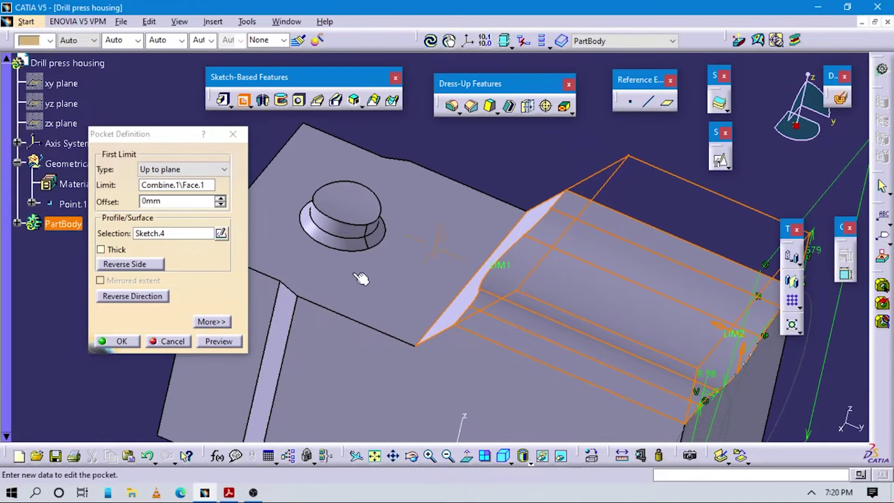
{"action": "left_click", "coordinate": [218, 341]}
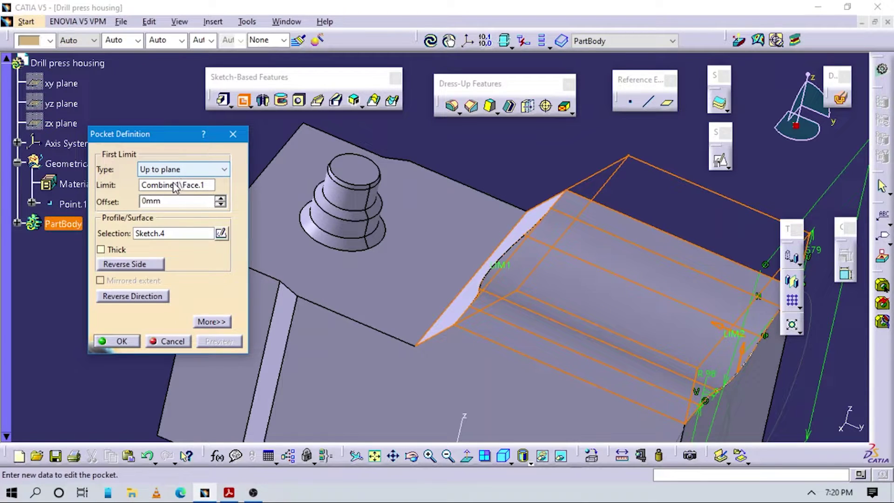
{"action": "left_click", "coordinate": [172, 170]}
{"action": "left_click", "coordinate": [167, 223]}
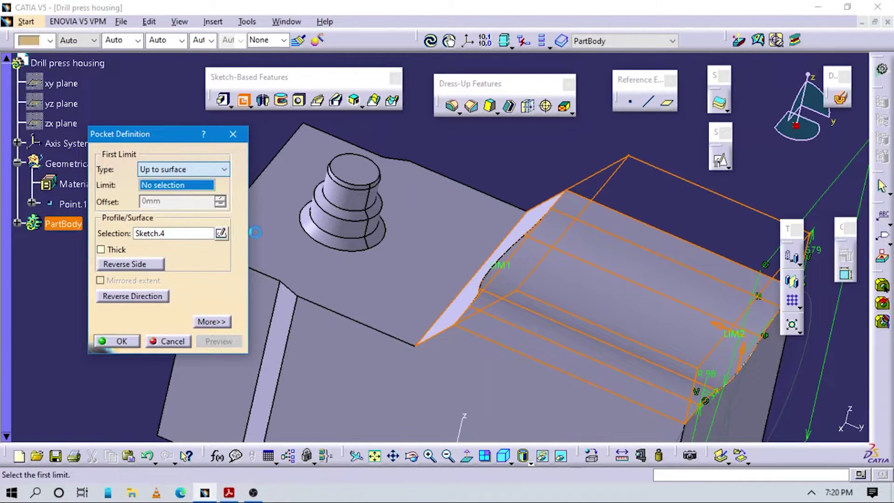
Limit the pocket by dimension with a depth of 250 mm and create it along the block's curved top
{"action": "left_click", "coordinate": [212, 168]}
{"action": "left_click", "coordinate": [219, 180]}
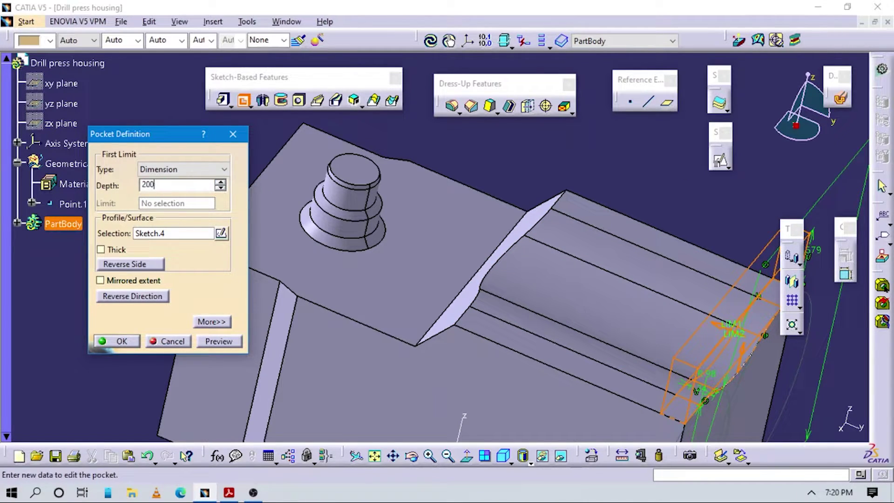
{"action": "left_click", "coordinate": [471, 178]}
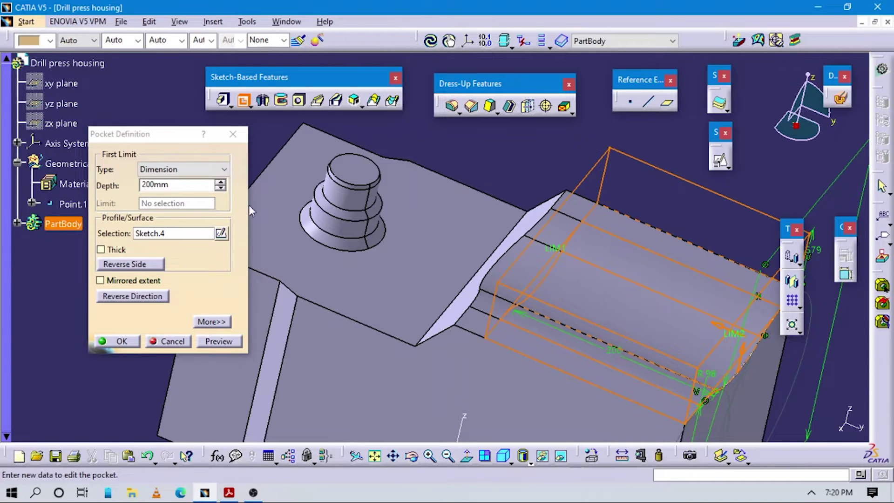
{"action": "left_click_drag", "start_coordinate": [185, 185], "coordinate": [1, 168]}
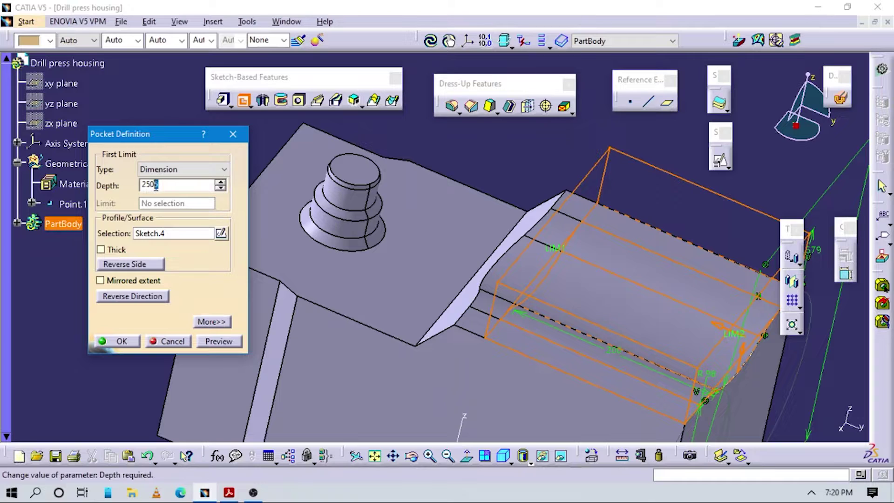
{"action": "left_click", "coordinate": [493, 171]}
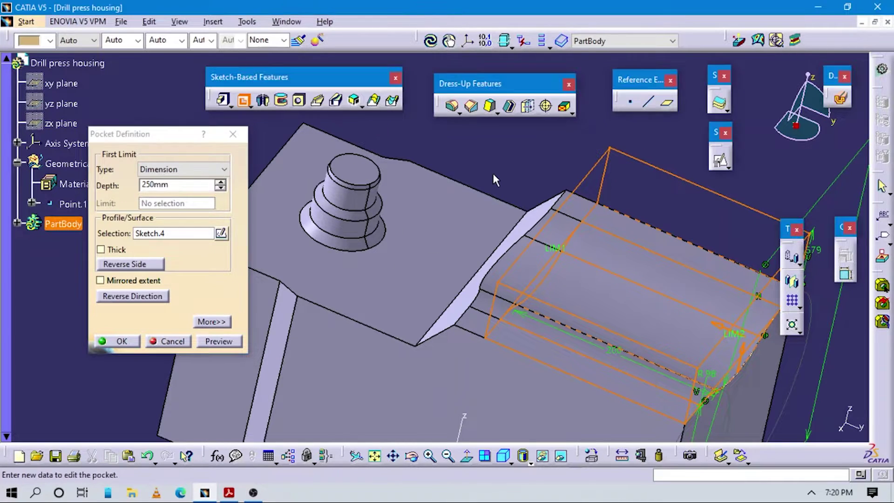
{"action": "middle_click_drag", "start_coordinate": [492, 171], "coordinate": [509, 293]}
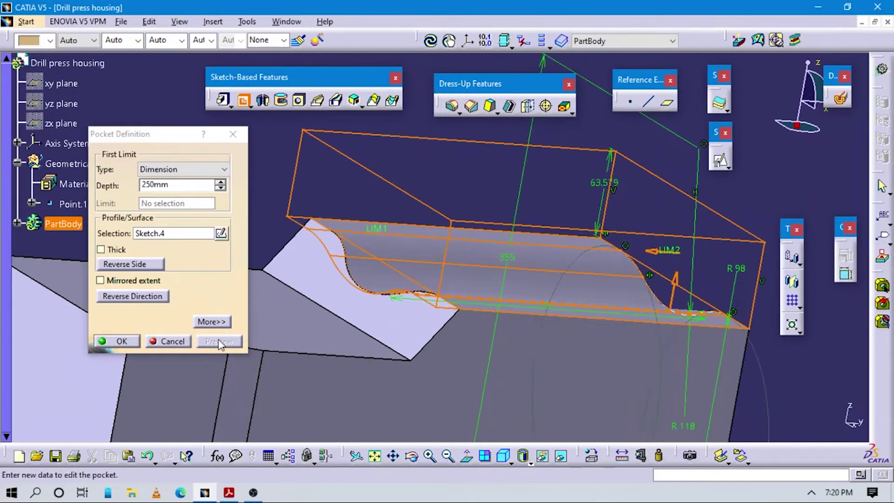
{"action": "left_click", "coordinate": [123, 341]}
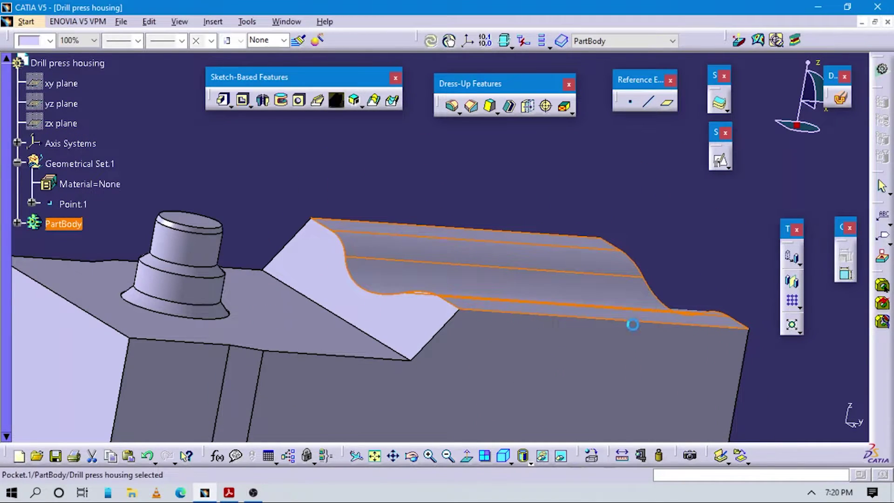
{"action": "middle_click_drag", "start_coordinate": [632, 325], "coordinate": [434, 330]}
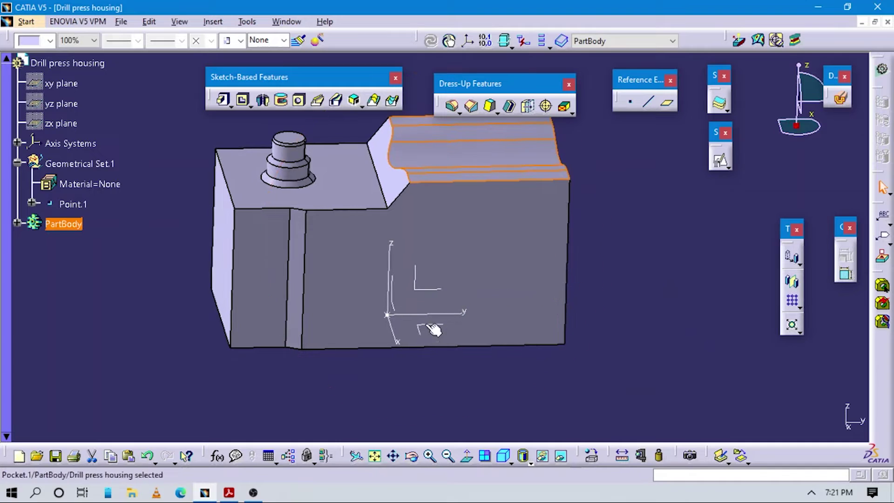
{"action": "left_click", "coordinate": [384, 378]}
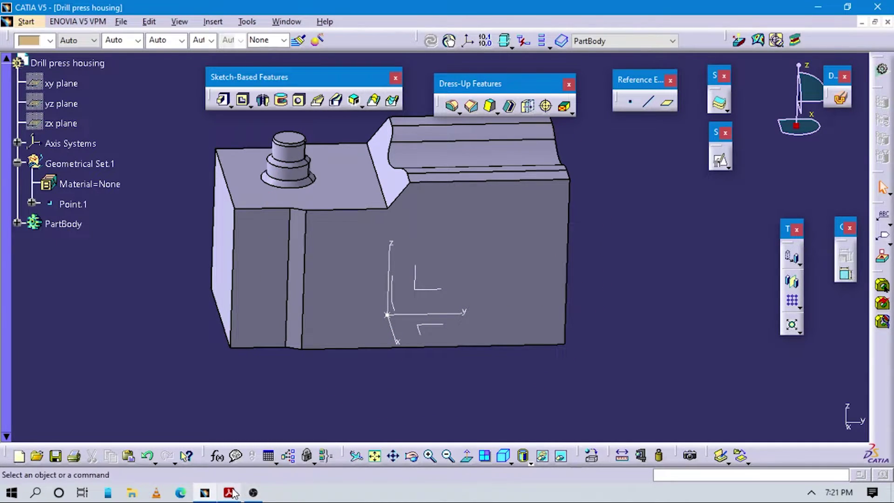
Switch to the PDF drawing in Acrobat Reader and examine section views B-B and A-A for wall angles, thickness and rib details
{"action": "mouse_move", "coordinate": [520, 349]}
{"action": "middle_mouse_down"}
{"action": "mouse_move", "coordinate": [357, 295]}
{"action": "mouse_move", "coordinate": [349, 305]}
{"action": "middle_mouse_up"}
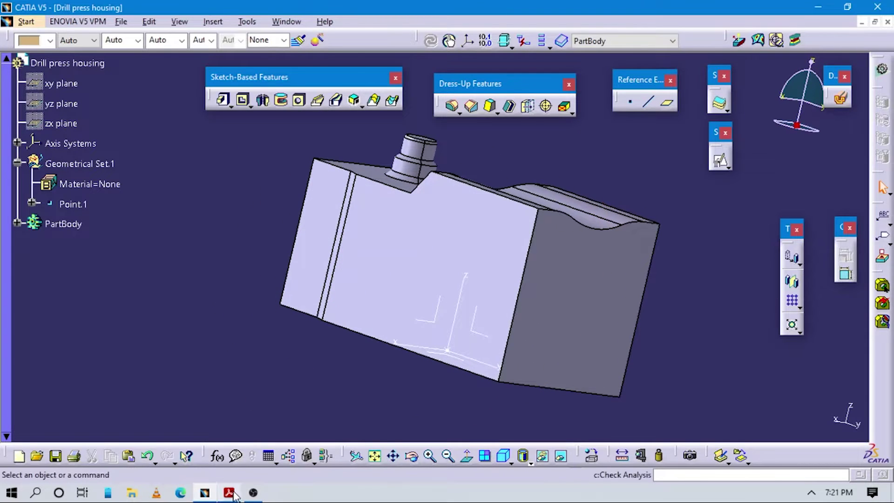
{"action": "left_click", "coordinate": [231, 492]}
{"action": "scroll", "coordinate": [443, 281], "scroll_direction": "down", "scroll_amount": 10}
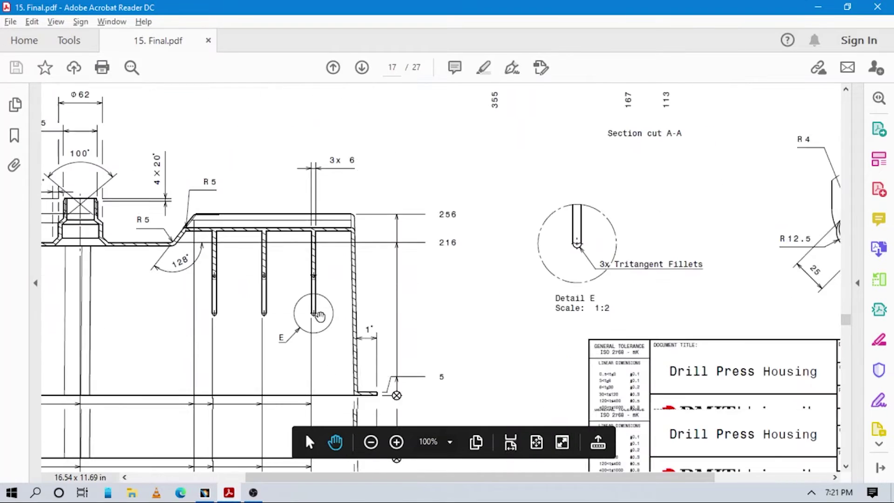
{"action": "scroll", "coordinate": [328, 315], "scroll_direction": "left", "scroll_amount": 4}
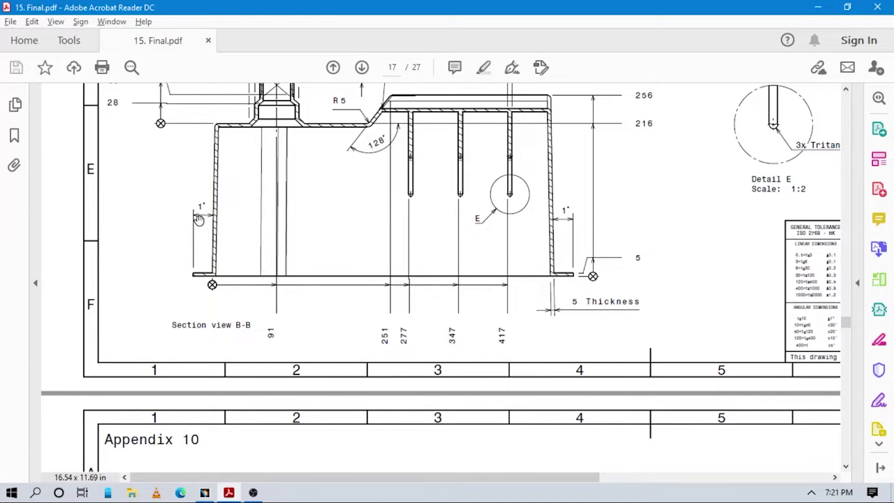
{"action": "left_click_drag", "start_coordinate": [548, 242], "coordinate": [488, 279]}
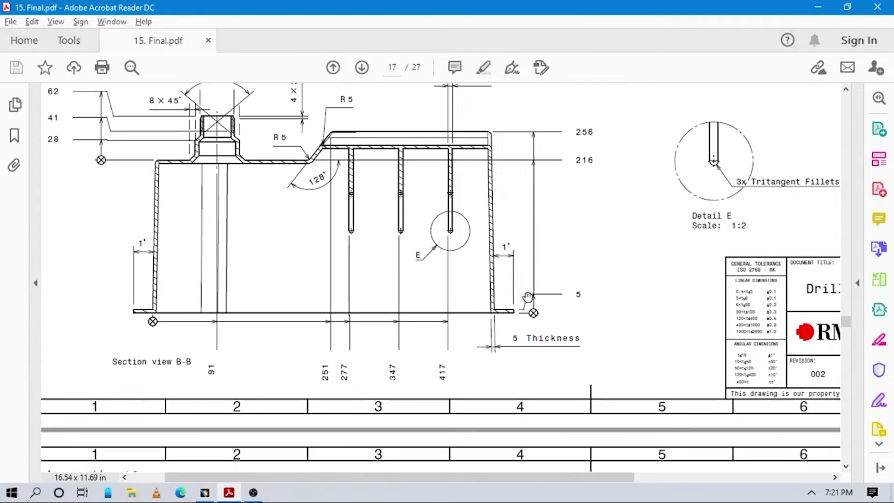
{"action": "mouse_move", "coordinate": [599, 224]}
{"action": "left_mouse_down"}
{"action": "mouse_move", "coordinate": [526, 325]}
{"action": "mouse_move", "coordinate": [464, 389]}
{"action": "mouse_move", "coordinate": [453, 358]}
{"action": "mouse_move", "coordinate": [542, 256]}
{"action": "left_mouse_up"}
{"action": "scroll", "coordinate": [536, 265], "scroll_direction": "up", "scroll_amount": 7}
{"action": "scroll", "coordinate": [535, 265], "scroll_direction": "right", "scroll_amount": 4}
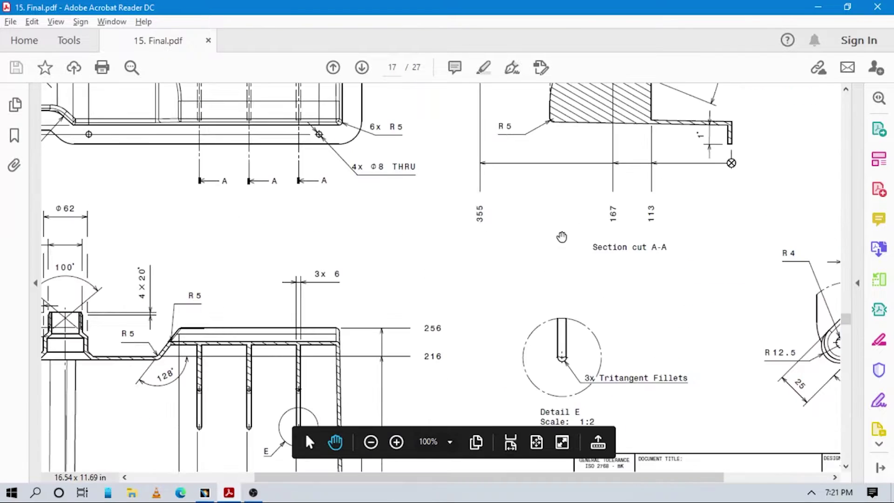
{"action": "scroll", "coordinate": [498, 316], "scroll_direction": "up", "scroll_amount": 2}
{"action": "scroll", "coordinate": [498, 316], "scroll_direction": "right", "scroll_amount": 3}
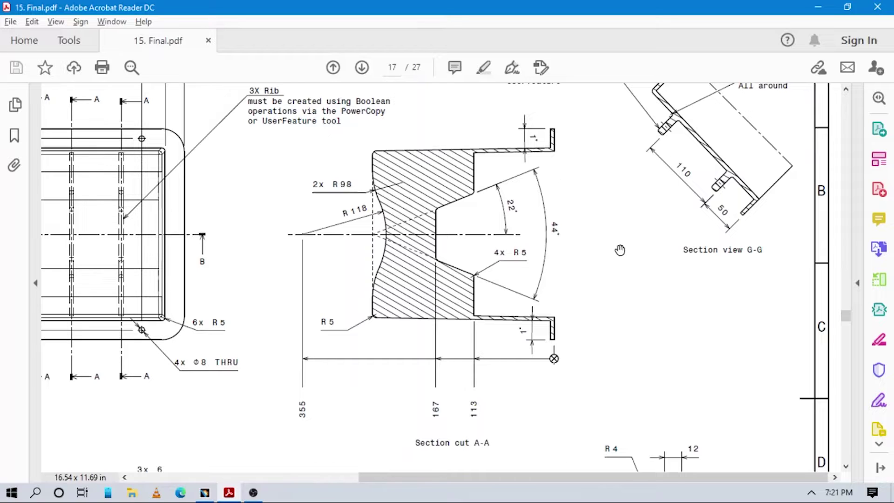
Switch back to CATIA, start a Draft and select the three faces along one long side of the housing, including the narrow slanted face
{"action": "key", "text": "alt+Tab"}
{"action": "middle_click_drag", "start_coordinate": [339, 308], "coordinate": [499, 422]}
{"action": "left_click", "coordinate": [503, 455]}
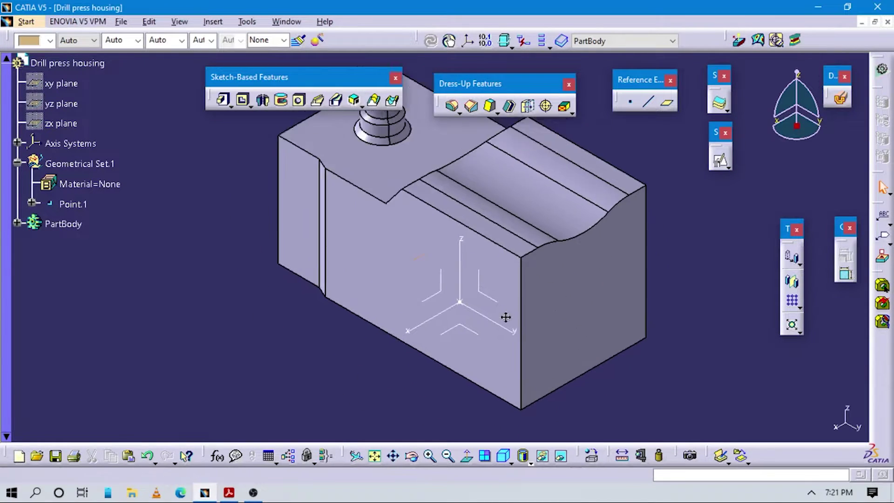
{"action": "left_click", "coordinate": [487, 106]}
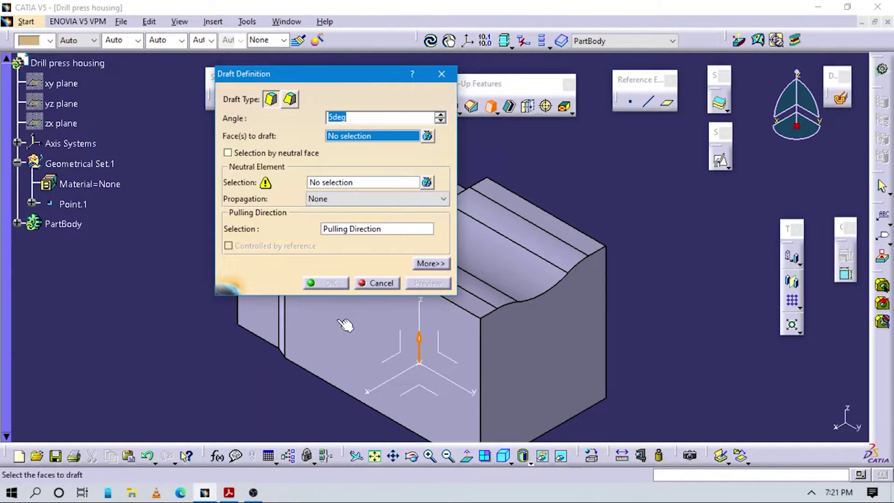
{"action": "middle_click_drag", "start_coordinate": [344, 325], "coordinate": [582, 272]}
{"action": "left_click", "coordinate": [486, 316]}
{"action": "left_click", "coordinate": [539, 235]}
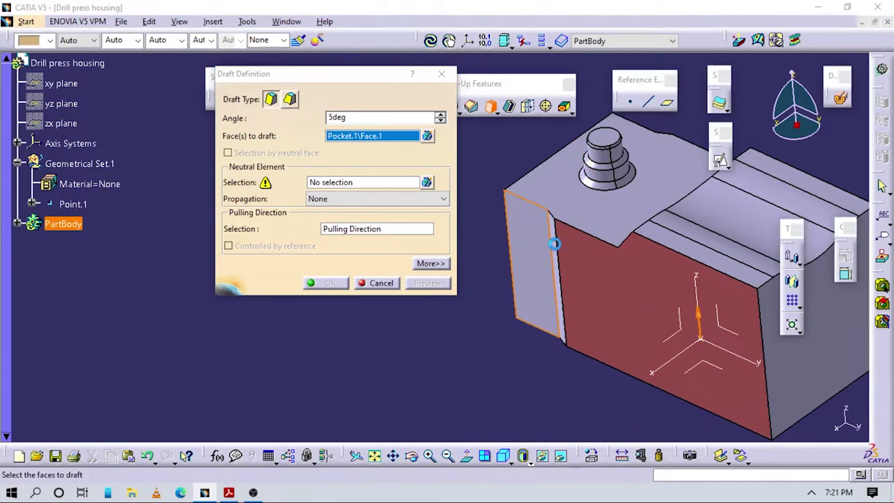
{"action": "left_click", "coordinate": [554, 244]}
{"action": "middle_click_drag", "start_coordinate": [554, 244], "coordinate": [604, 255]}
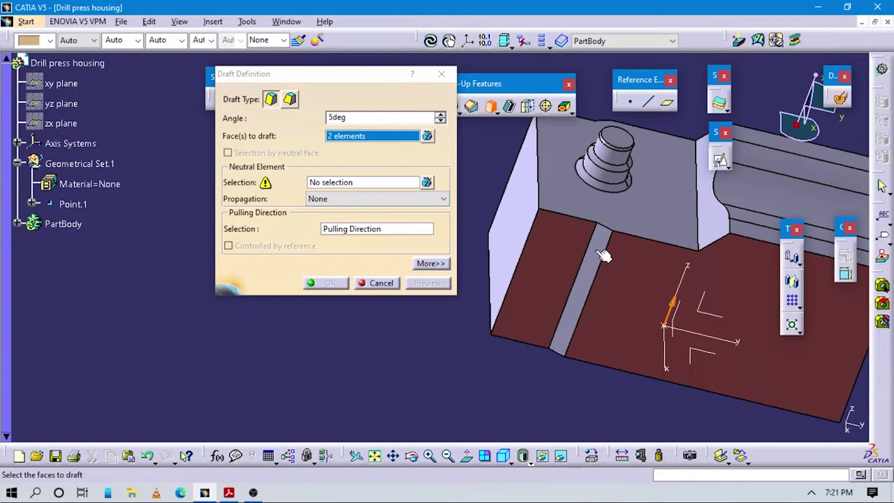
{"action": "left_click", "coordinate": [603, 256]}
Add the narrow end face and the three faces along the opposite long side to the draft selection
{"action": "middle_click_drag", "start_coordinate": [547, 241], "coordinate": [668, 246]}
{"action": "left_click", "coordinate": [603, 266]}
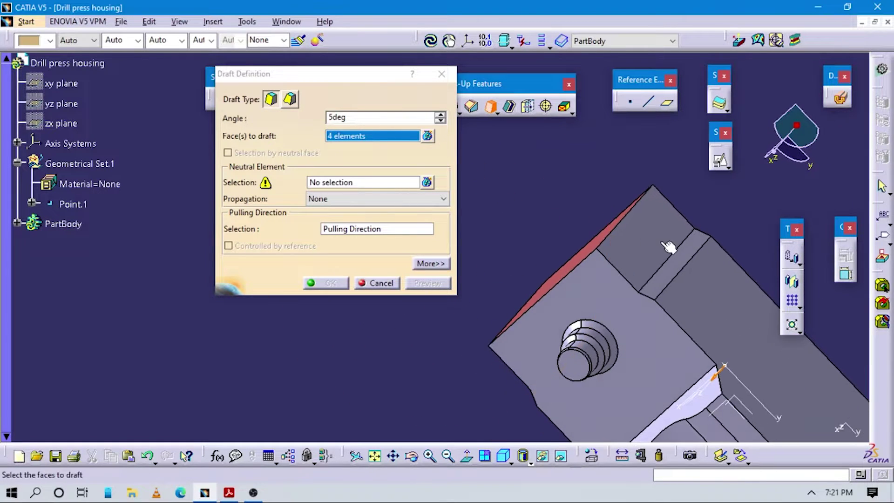
{"action": "left_click", "coordinate": [669, 247]}
{"action": "left_click", "coordinate": [675, 258]}
{"action": "left_click", "coordinate": [738, 337]}
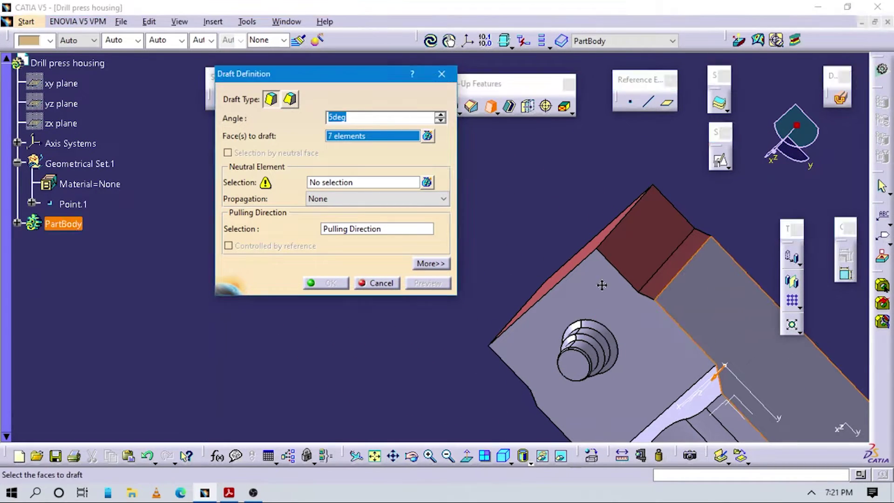
{"action": "middle_click_drag", "start_coordinate": [602, 285], "coordinate": [512, 430]}
{"action": "left_click", "coordinate": [504, 457]}
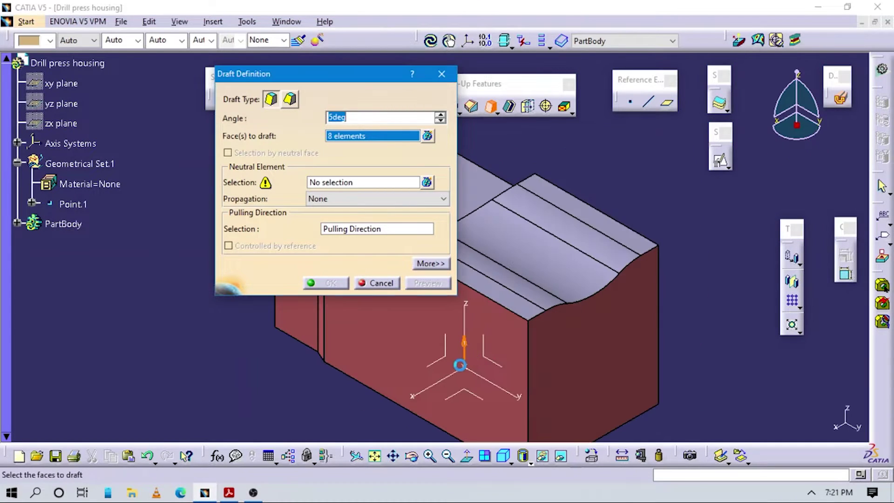
Use the housing's bottom face as the draft's neutral element and preview the draft
{"action": "middle_click_drag", "start_coordinate": [461, 365], "coordinate": [605, 254]}
{"action": "left_click", "coordinate": [363, 182]}
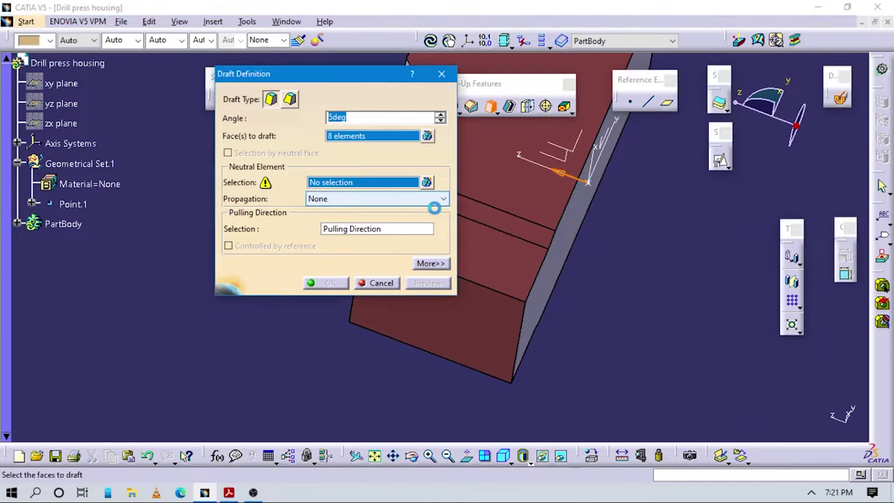
{"action": "left_click", "coordinate": [565, 237]}
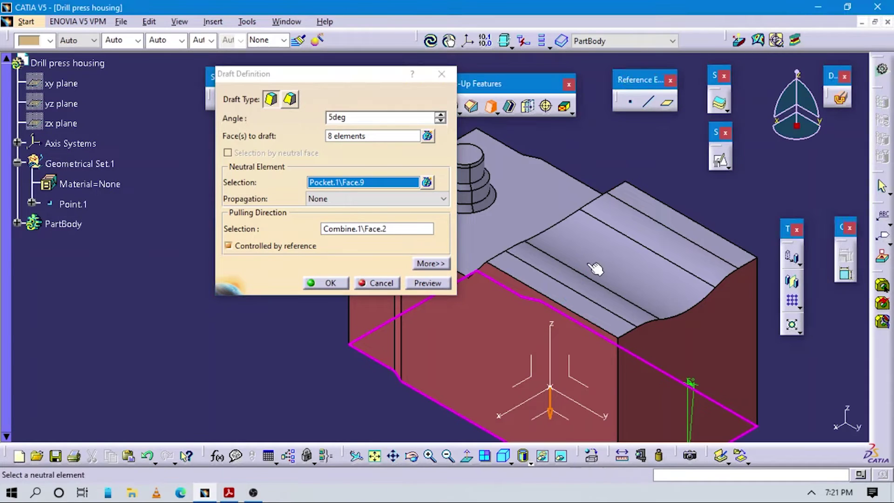
{"action": "left_click", "coordinate": [427, 283]}
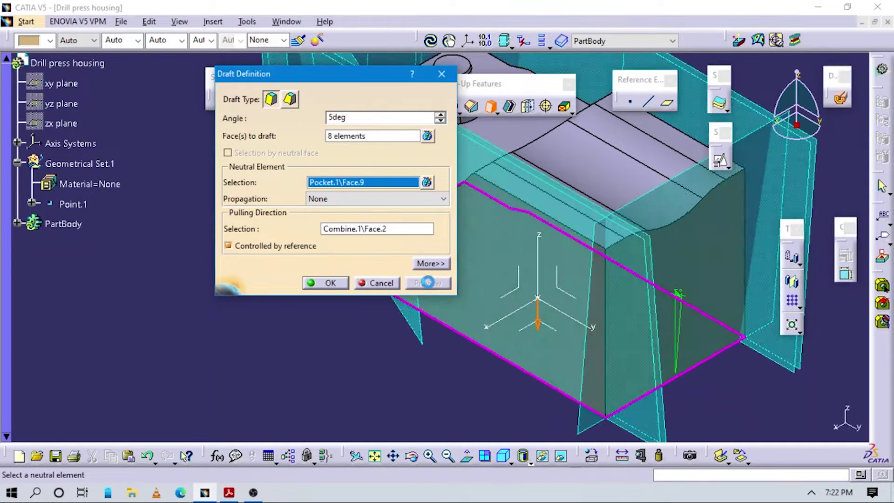
Reverse the pulling direction to point up toward the housing's top, preview the draft again and apply it to the side faces
{"action": "middle_click_drag", "start_coordinate": [538, 287], "coordinate": [480, 280]}
{"action": "middle_click_drag", "start_coordinate": [616, 284], "coordinate": [543, 284]}
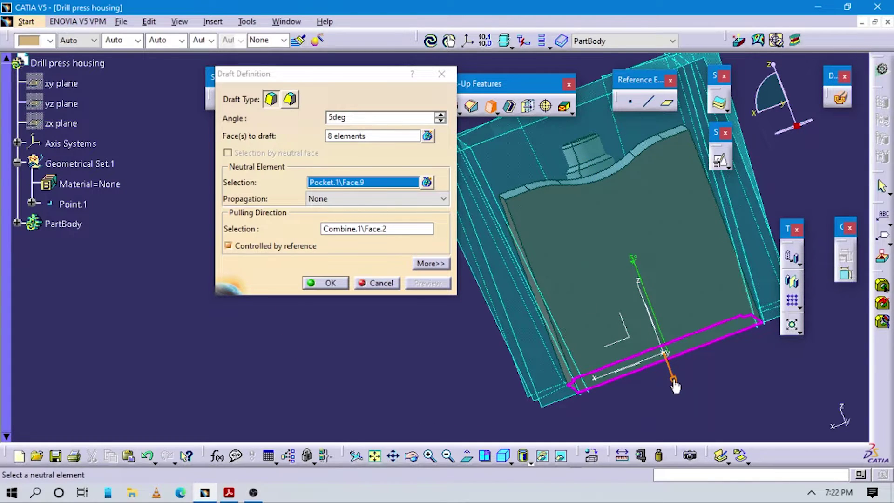
{"action": "left_click", "coordinate": [673, 379]}
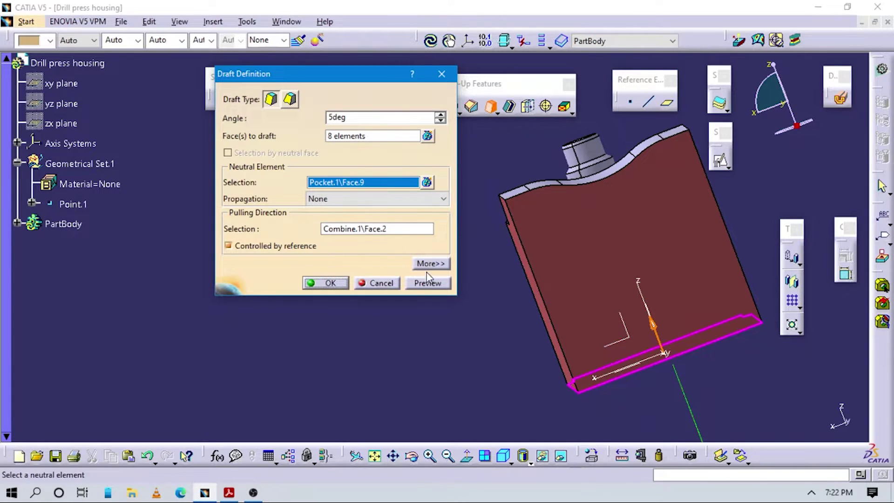
{"action": "left_click", "coordinate": [426, 283]}
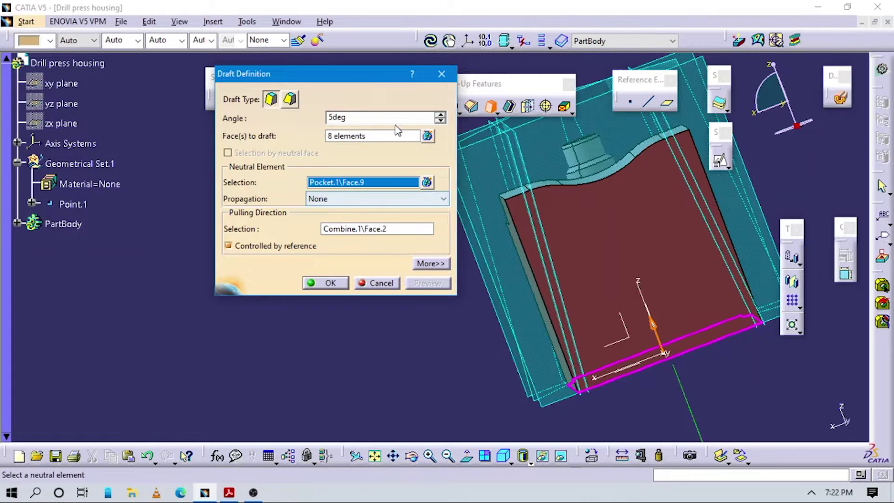
{"action": "key", "text": "Return"}
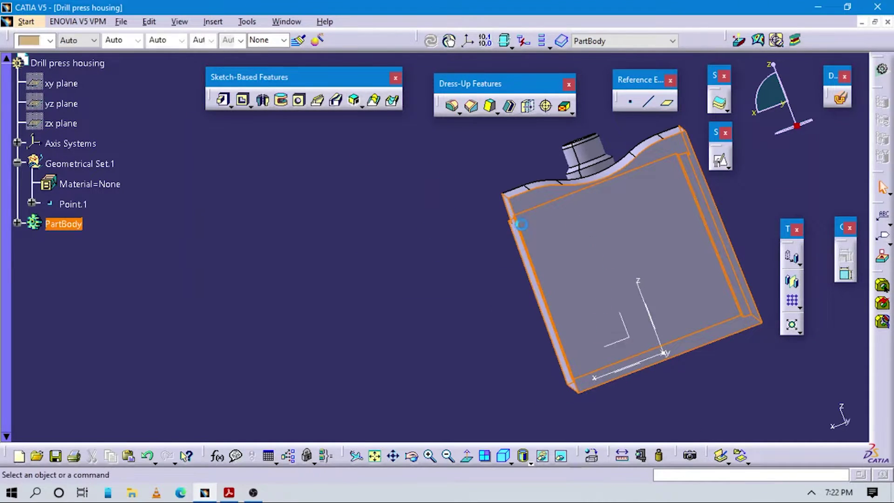
{"action": "middle_click_drag", "start_coordinate": [515, 223], "coordinate": [465, 301]}
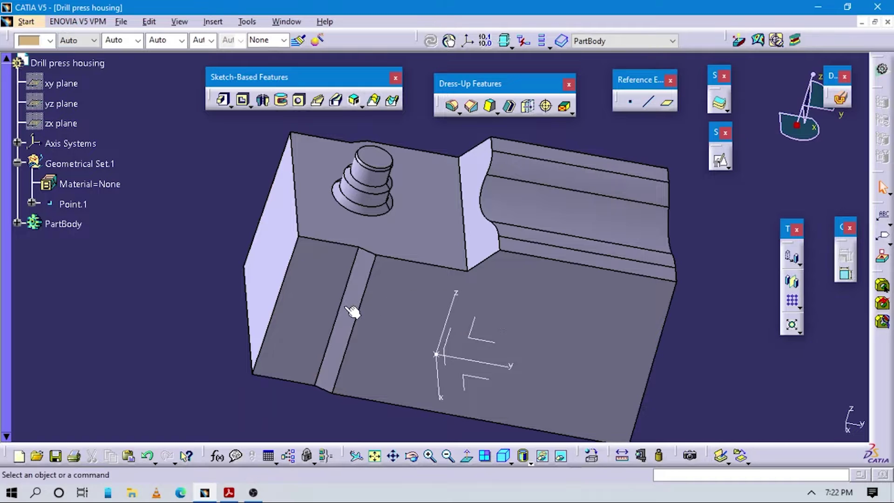
Switch to the PDF drawing in Acrobat Reader and examine the plan view and section B-B for the fillet radii at the slanted step
{"action": "mouse_move", "coordinate": [235, 497]}
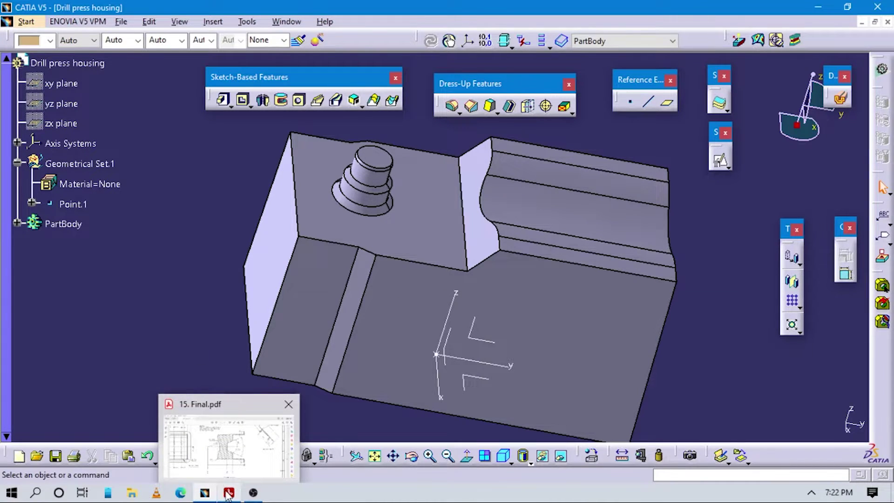
{"action": "left_click", "coordinate": [228, 494]}
{"action": "scroll", "coordinate": [395, 447], "scroll_direction": "down", "scroll_amount": 3}
{"action": "scroll", "coordinate": [395, 447], "scroll_direction": "up", "scroll_amount": 3}
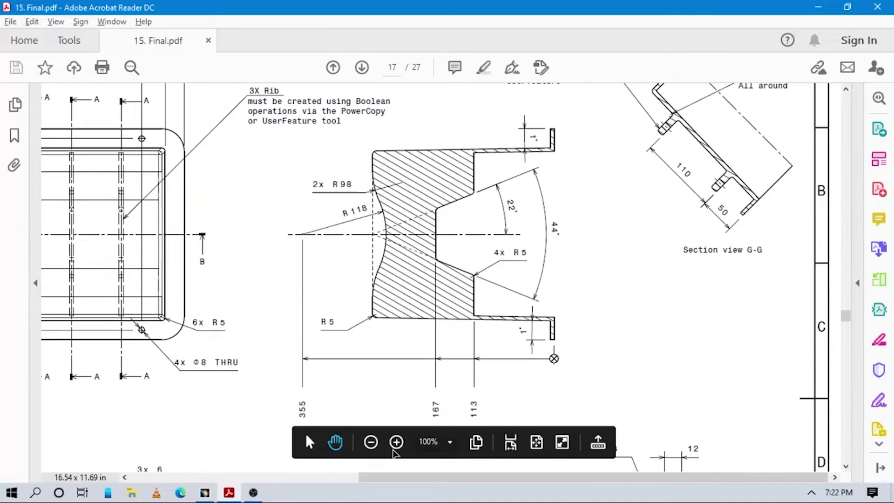
{"action": "left_click_drag", "start_coordinate": [363, 477], "coordinate": [105, 428]}
{"action": "scroll", "coordinate": [374, 273], "scroll_direction": "down", "scroll_amount": 3}
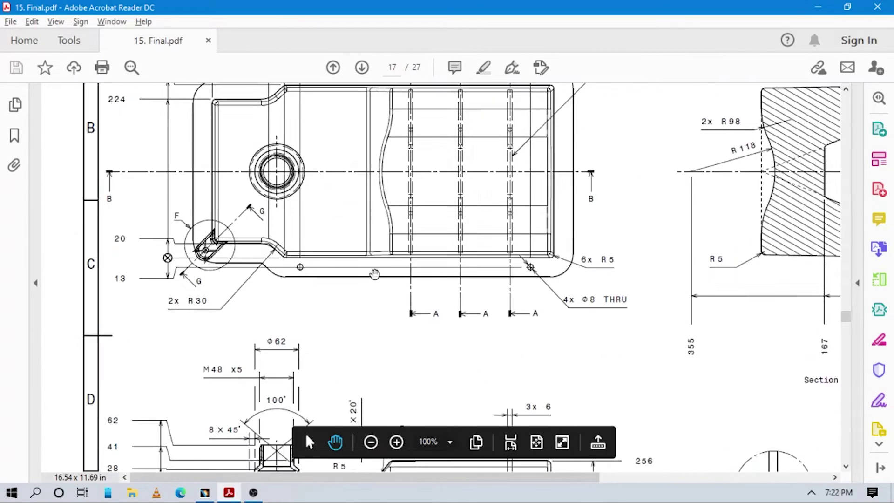
{"action": "scroll", "coordinate": [374, 273], "scroll_direction": "down", "scroll_amount": 10}
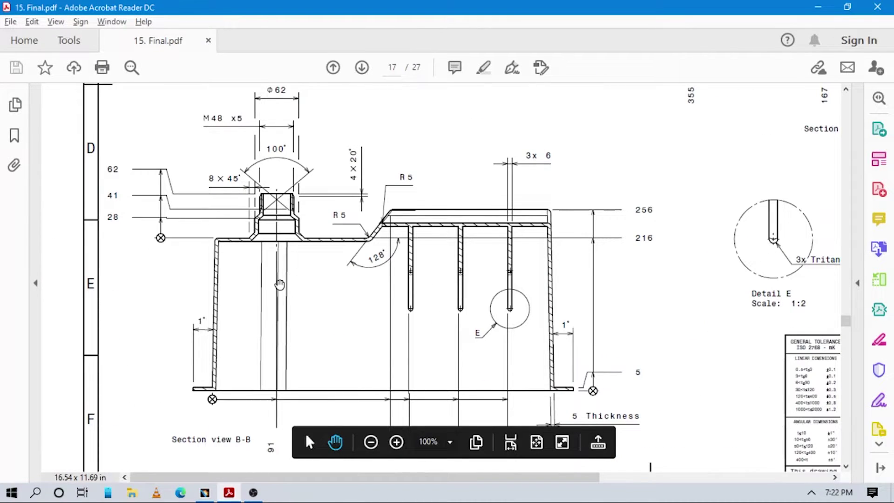
{"action": "key", "text": "alt+Tab"}
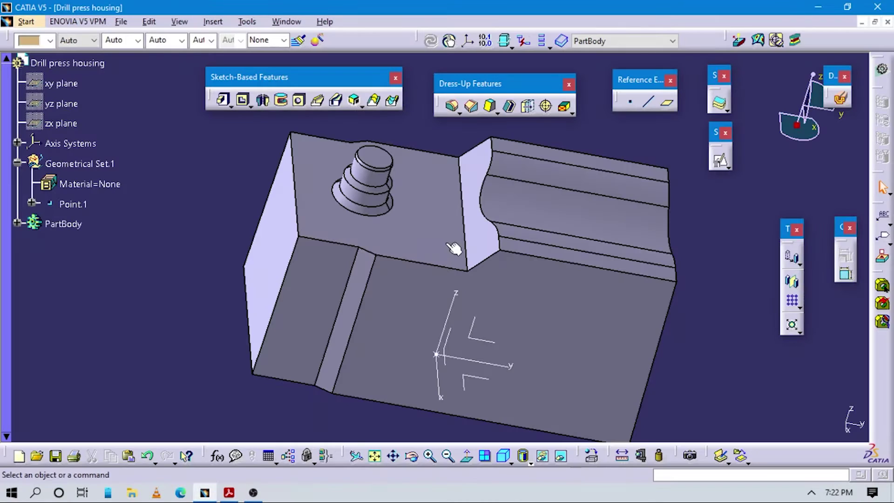
{"action": "key", "text": "alt+Tab"}
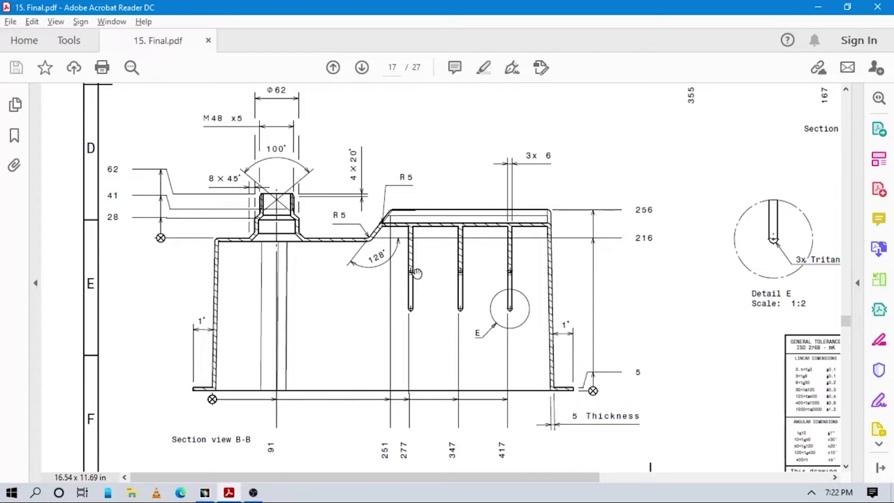
{"action": "scroll", "coordinate": [385, 226], "scroll_direction": "up", "scroll_amount": 4, "text": "ctrl"}
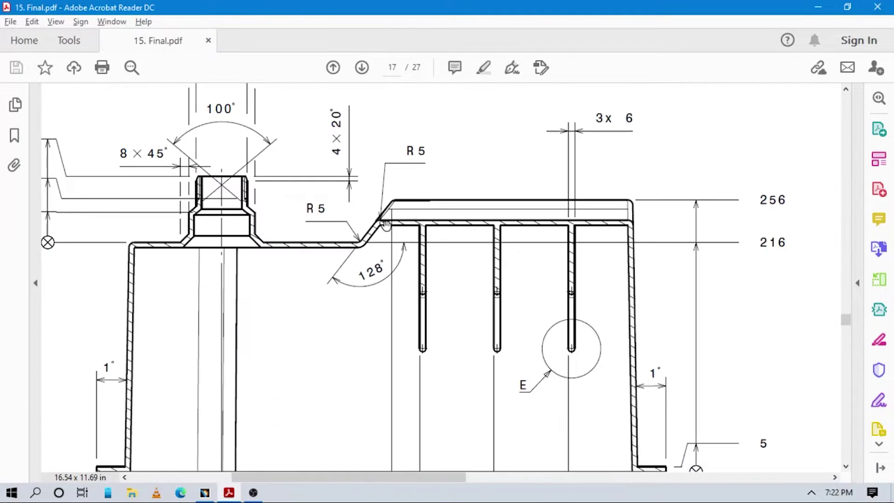
{"action": "scroll", "coordinate": [432, 214], "scroll_direction": "down", "scroll_amount": 2, "text": "ctrl"}
{"action": "scroll", "coordinate": [433, 215], "scroll_direction": "down", "scroll_amount": 3, "text": "ctrl"}
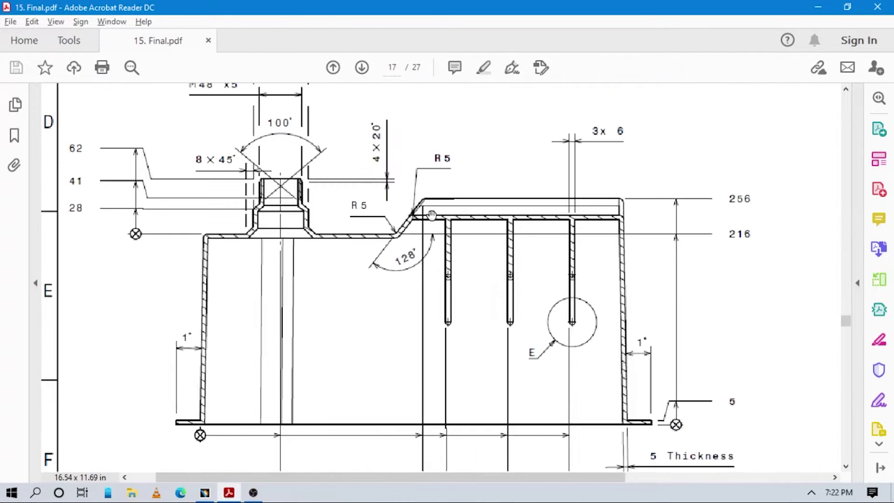
Switch back to CATIA and define a 5 mm edge fillet on the lower and upper edges of the slanted step face
{"action": "key", "text": "alt+Tab"}
{"action": "mouse_move", "coordinate": [454, 211]}
{"action": "middle_mouse_down"}
{"action": "mouse_move", "coordinate": [454, 149]}
{"action": "mouse_move", "coordinate": [478, 229]}
{"action": "mouse_move", "coordinate": [471, 234]}
{"action": "mouse_move", "coordinate": [495, 216]}
{"action": "mouse_move", "coordinate": [531, 221]}
{"action": "middle_mouse_up"}
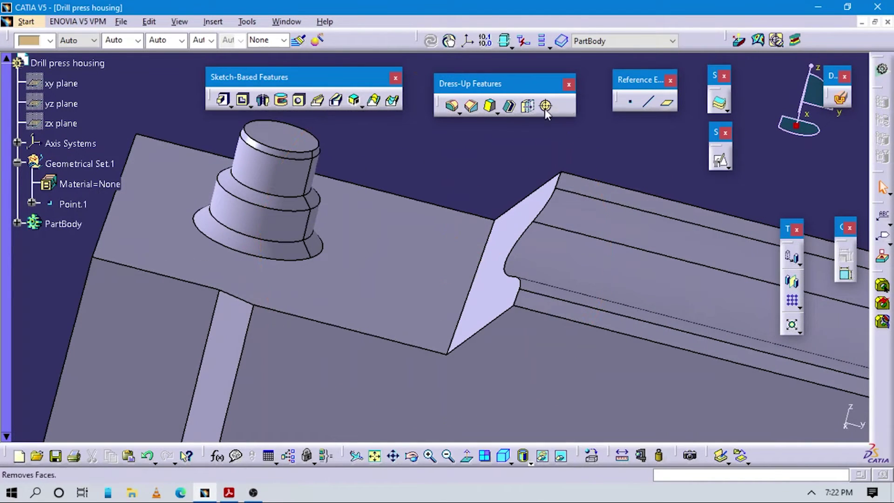
{"action": "left_click", "coordinate": [487, 235]}
{"action": "left_click", "coordinate": [525, 233]}
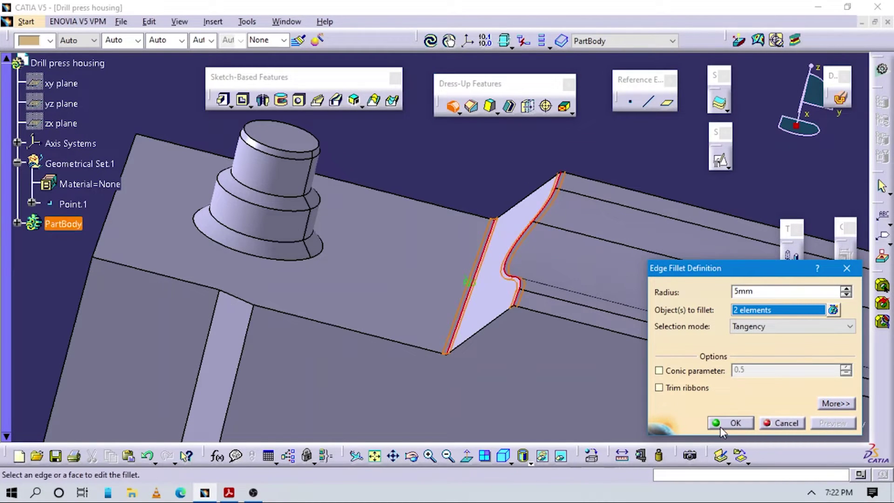
Switch to the PDF drawing and examine section cut A-A and the plan view for fillets on the housing's long top edges
{"action": "key", "text": "alt+Tab"}
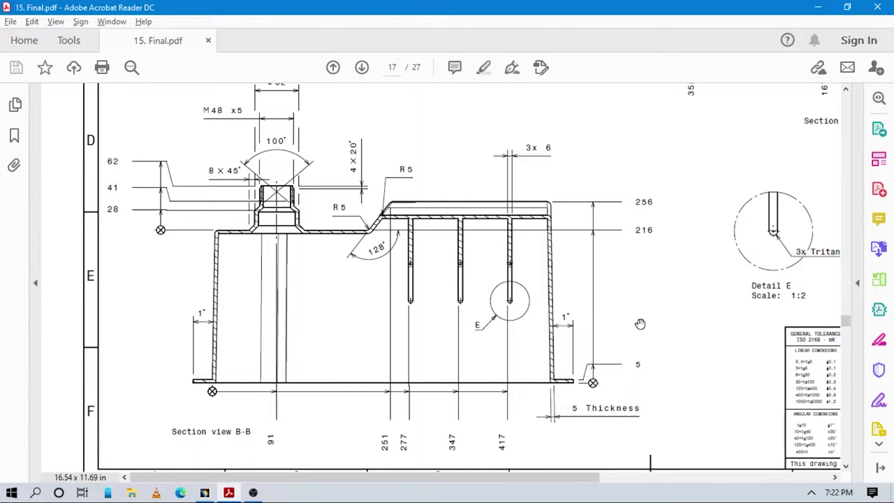
{"action": "left_click_drag", "start_coordinate": [640, 324], "coordinate": [563, 303]}
{"action": "left_click_drag", "start_coordinate": [661, 271], "coordinate": [498, 328]}
{"action": "left_click_drag", "start_coordinate": [589, 245], "coordinate": [532, 355]}
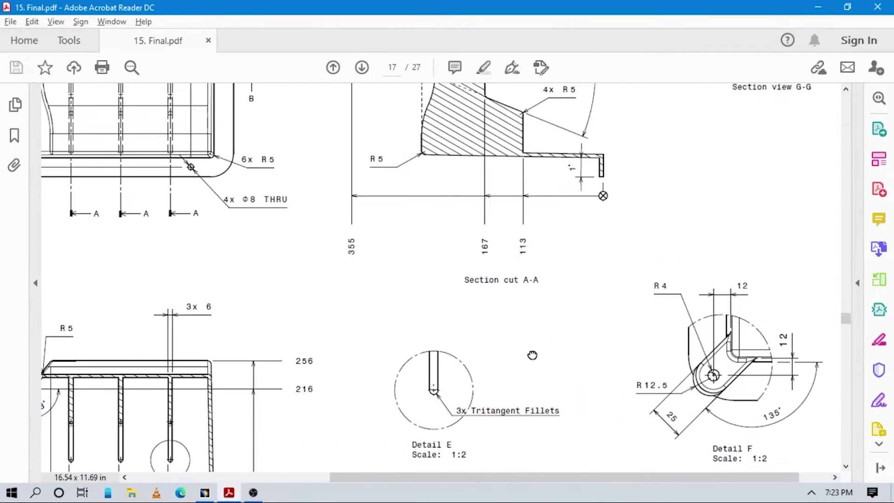
{"action": "left_click_drag", "start_coordinate": [475, 291], "coordinate": [568, 443]}
{"action": "left_click_drag", "start_coordinate": [531, 378], "coordinate": [522, 343]}
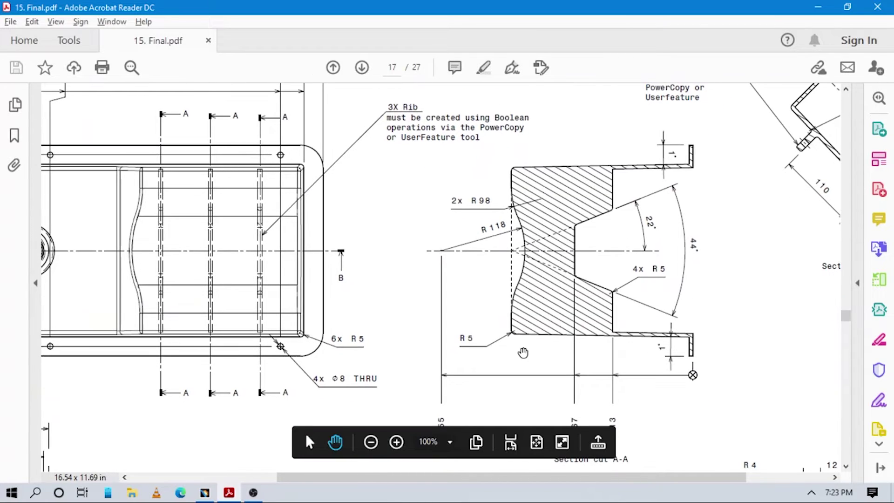
Switch back to CATIA, reopen the 5 mm edge fillet and add the top edges along one long side of the housing
{"action": "key", "text": "alt+Tab"}
{"action": "middle_click_drag", "start_coordinate": [504, 305], "coordinate": [526, 372]}
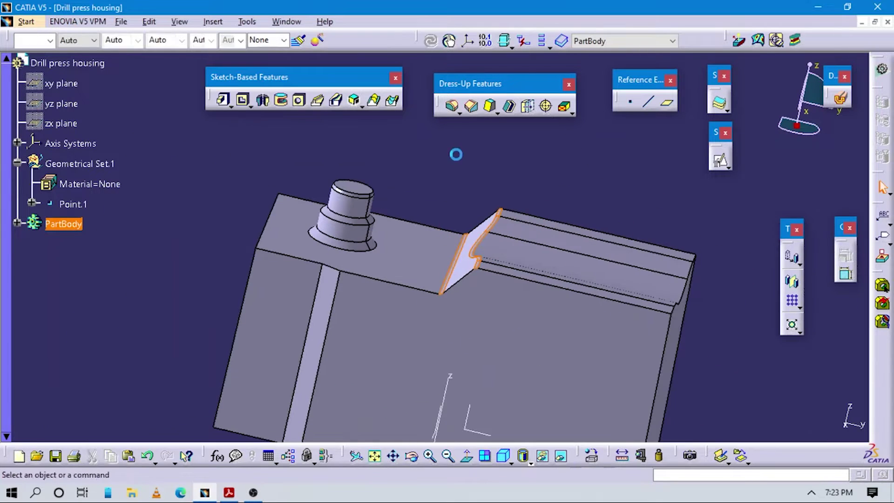
{"action": "left_click", "coordinate": [456, 154]}
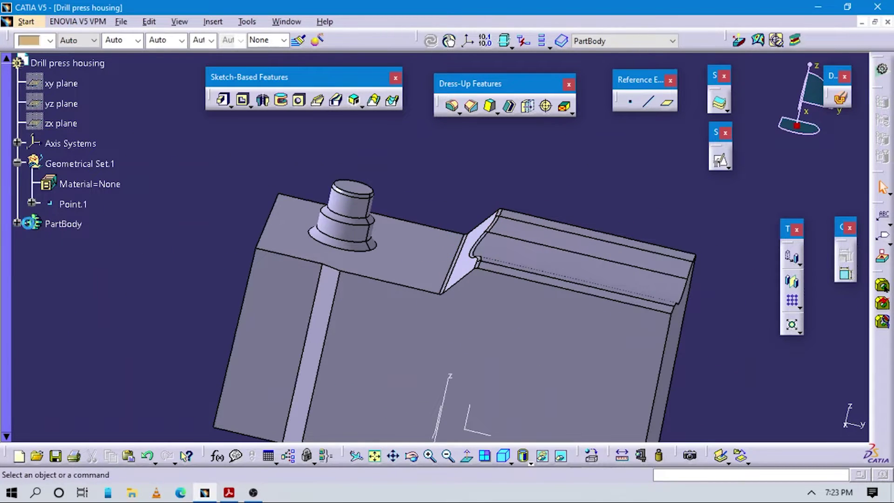
{"action": "left_click", "coordinate": [17, 224]}
{"action": "scroll", "coordinate": [69, 297], "scroll_direction": "down", "scroll_amount": 3}
{"action": "double_click", "coordinate": [76, 271]}
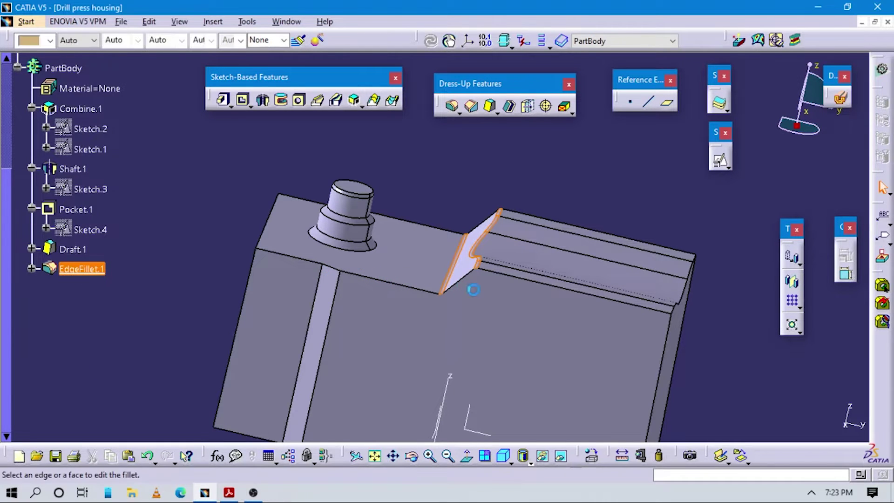
{"action": "mouse_move", "coordinate": [396, 321]}
{"action": "middle_mouse_down"}
{"action": "mouse_move", "coordinate": [417, 349]}
{"action": "mouse_move", "coordinate": [401, 346]}
{"action": "mouse_move", "coordinate": [405, 331]}
{"action": "middle_mouse_up"}
{"action": "left_click", "coordinate": [394, 320]}
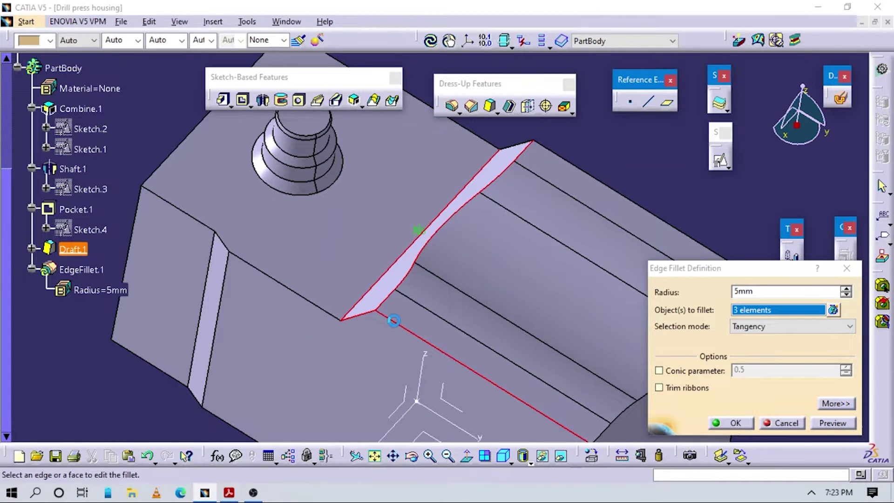
{"action": "left_click", "coordinate": [267, 271]}
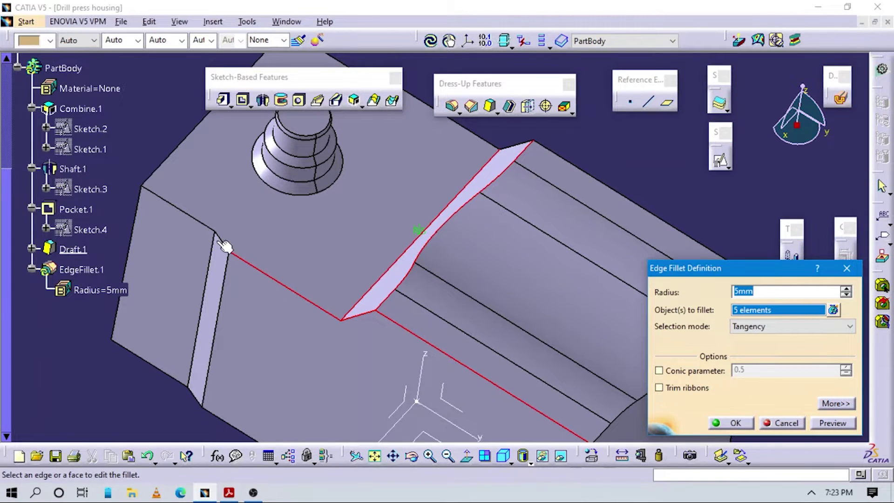
{"action": "left_click", "coordinate": [194, 220]}
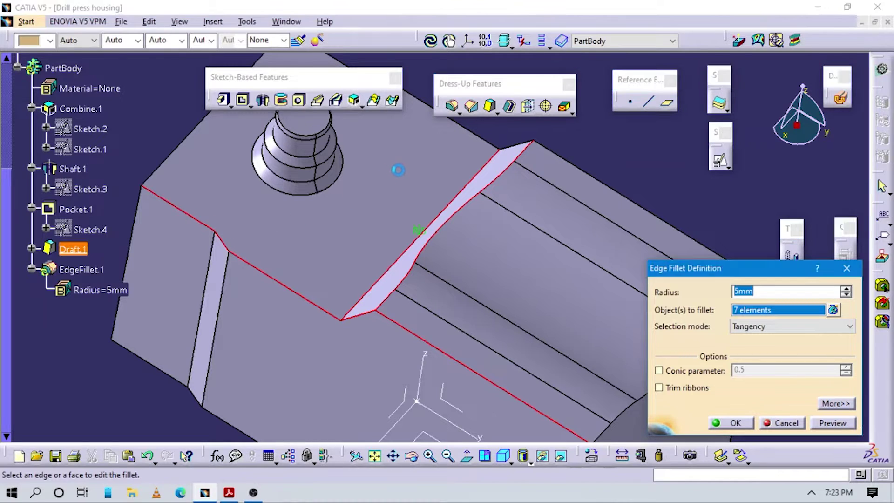
Add the matching top edges along the opposite long side, including the short slanted edge, and apply the 5 mm fillet
{"action": "middle_click_drag", "start_coordinate": [397, 169], "coordinate": [407, 251]}
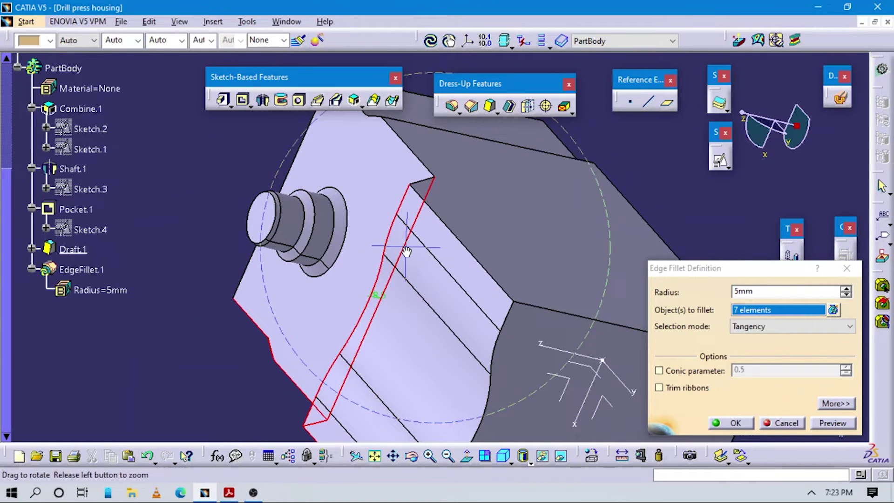
{"action": "left_click", "coordinate": [457, 238]}
{"action": "left_click", "coordinate": [434, 221]}
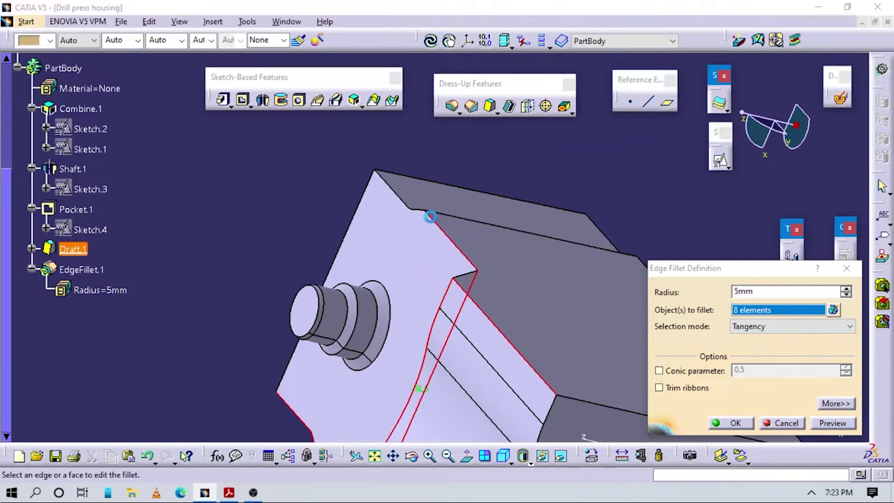
{"action": "left_click", "coordinate": [404, 202]}
{"action": "middle_click_drag", "start_coordinate": [459, 287], "coordinate": [483, 319]}
{"action": "left_click", "coordinate": [469, 282]}
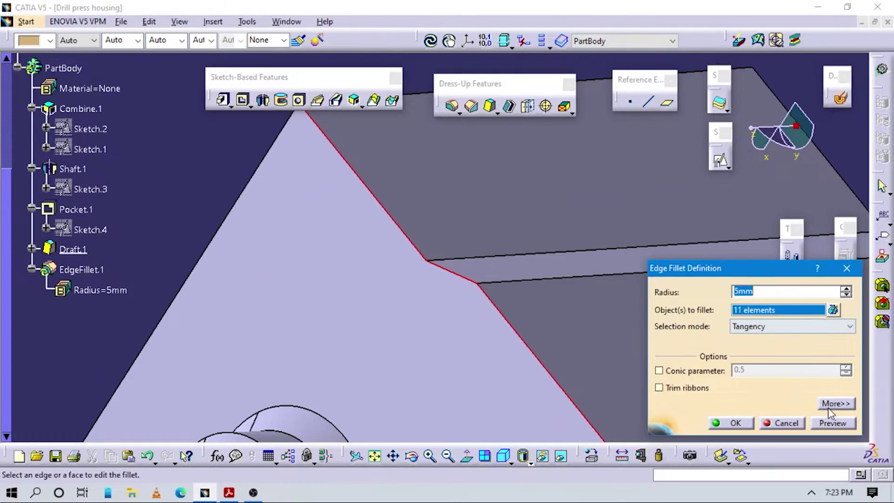
{"action": "left_click", "coordinate": [729, 422]}
Switch to the PDF drawing and examine the plan view and section B-B for the remaining fillets and the wall thickness
{"action": "key", "text": "alt+Tab"}
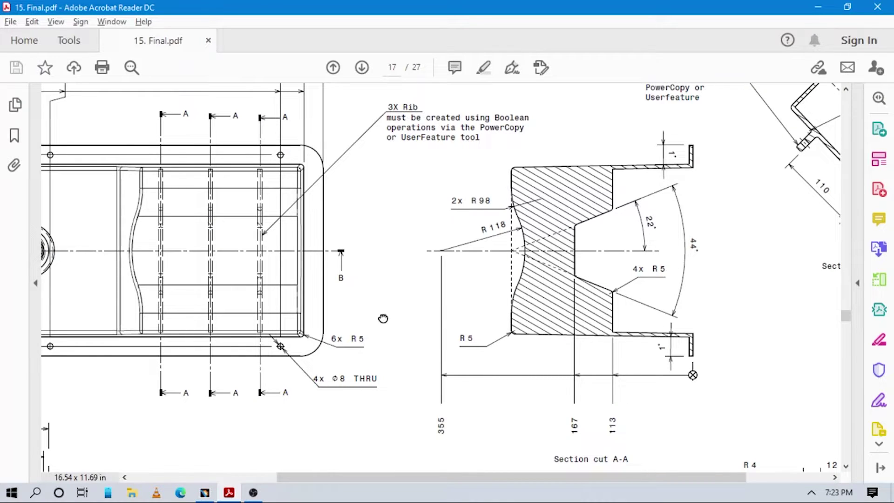
{"action": "left_click_drag", "start_coordinate": [383, 318], "coordinate": [492, 352]}
{"action": "left_click_drag", "start_coordinate": [376, 335], "coordinate": [527, 305]}
{"action": "scroll", "coordinate": [399, 313], "scroll_direction": "down", "scroll_amount": 3}
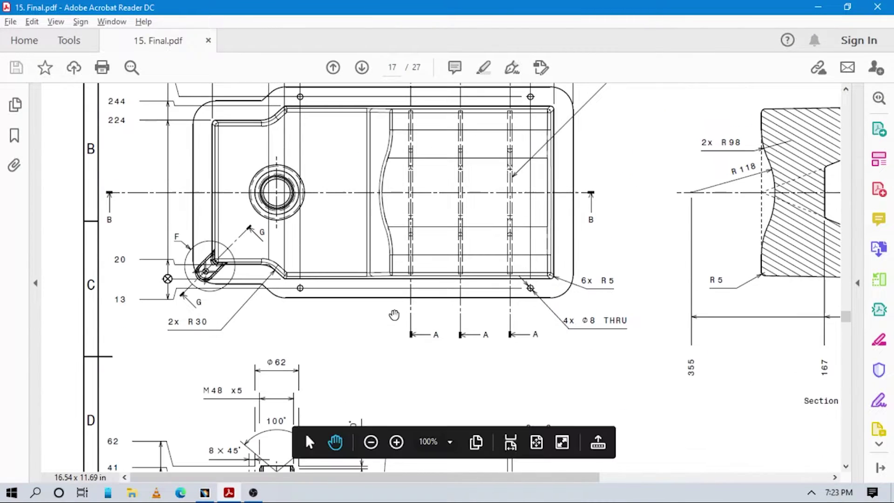
{"action": "scroll", "coordinate": [395, 298], "scroll_direction": "up", "scroll_amount": 2}
{"action": "scroll", "coordinate": [467, 230], "scroll_direction": "down", "scroll_amount": 5}
{"action": "scroll", "coordinate": [441, 279], "scroll_direction": "down", "scroll_amount": 1}
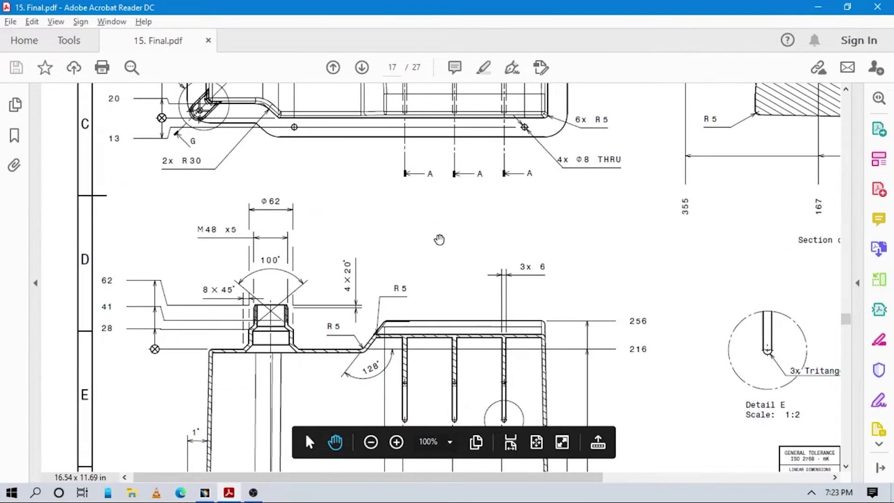
{"action": "scroll", "coordinate": [451, 275], "scroll_direction": "down", "scroll_amount": 5}
{"action": "mouse_move", "coordinate": [472, 276]}
{"action": "left_mouse_down"}
{"action": "mouse_move", "coordinate": [454, 260]}
{"action": "mouse_move", "coordinate": [451, 212]}
{"action": "left_mouse_up"}
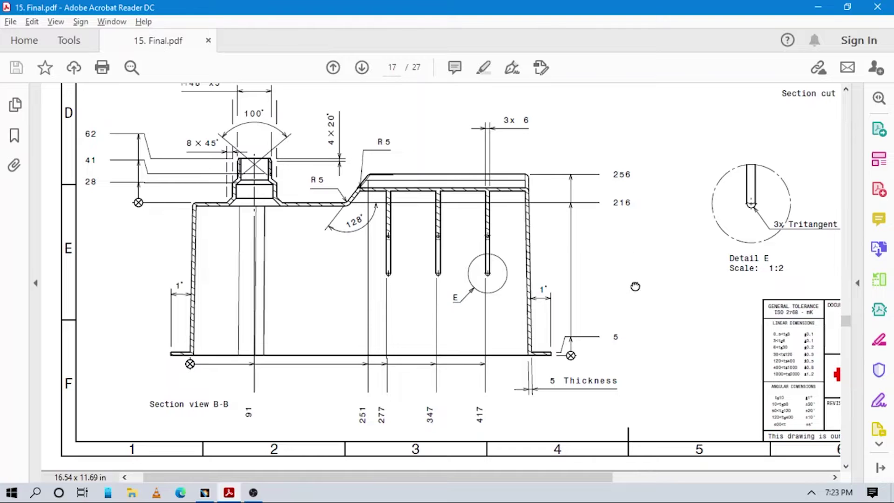
Examine details E and F, section cut A-A, section view G-G and the plan view's corner radii in the drawing
{"action": "mouse_move", "coordinate": [635, 287]}
{"action": "left_mouse_down"}
{"action": "mouse_move", "coordinate": [507, 283]}
{"action": "mouse_move", "coordinate": [432, 337]}
{"action": "left_mouse_up"}
{"action": "left_click_drag", "start_coordinate": [644, 236], "coordinate": [503, 326]}
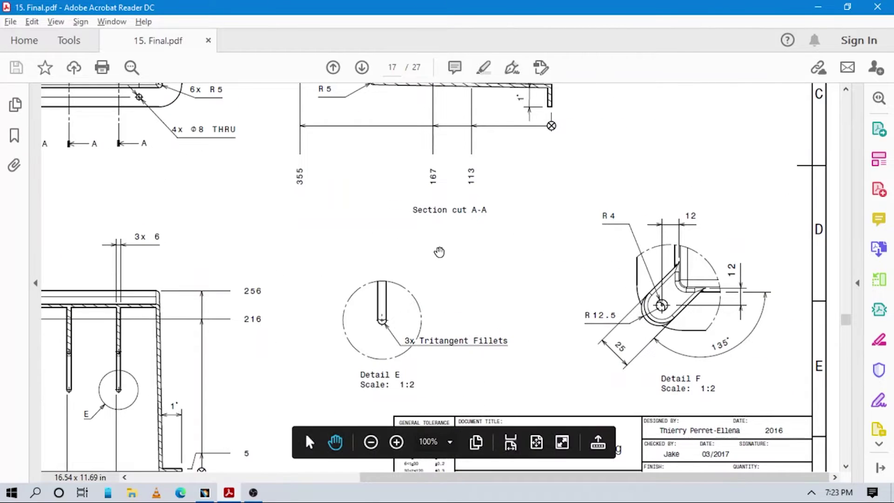
{"action": "mouse_move", "coordinate": [438, 252]}
{"action": "left_mouse_down"}
{"action": "mouse_move", "coordinate": [585, 351]}
{"action": "mouse_move", "coordinate": [572, 300]}
{"action": "left_mouse_up"}
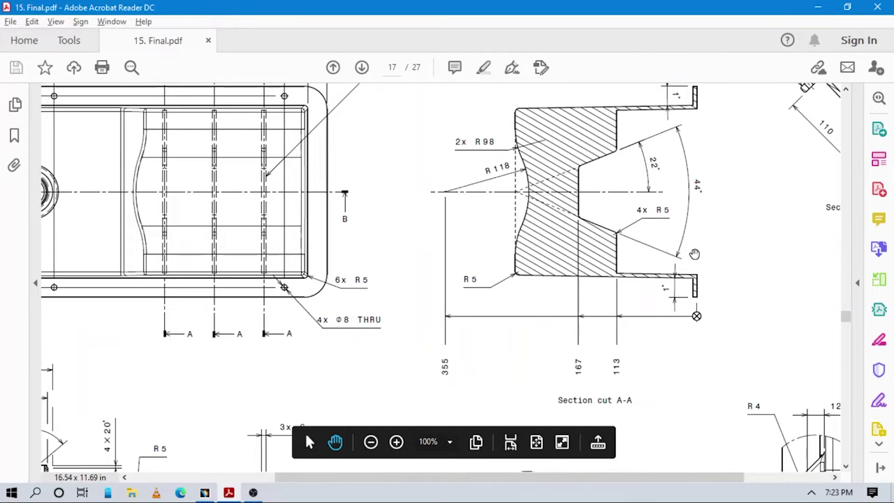
{"action": "left_click_drag", "start_coordinate": [696, 248], "coordinate": [479, 325]}
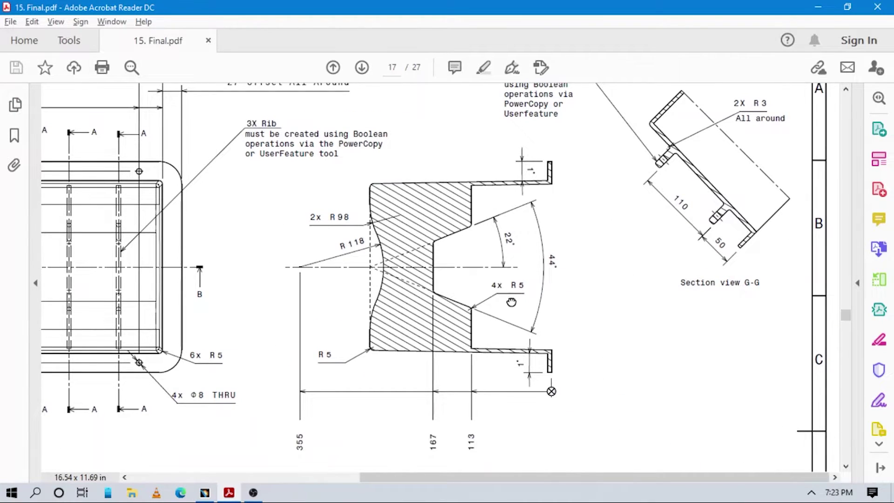
{"action": "left_click_drag", "start_coordinate": [510, 300], "coordinate": [543, 282]}
{"action": "mouse_move", "coordinate": [506, 218]}
{"action": "left_mouse_down"}
{"action": "mouse_move", "coordinate": [498, 261]}
{"action": "mouse_move", "coordinate": [505, 292]}
{"action": "left_mouse_up"}
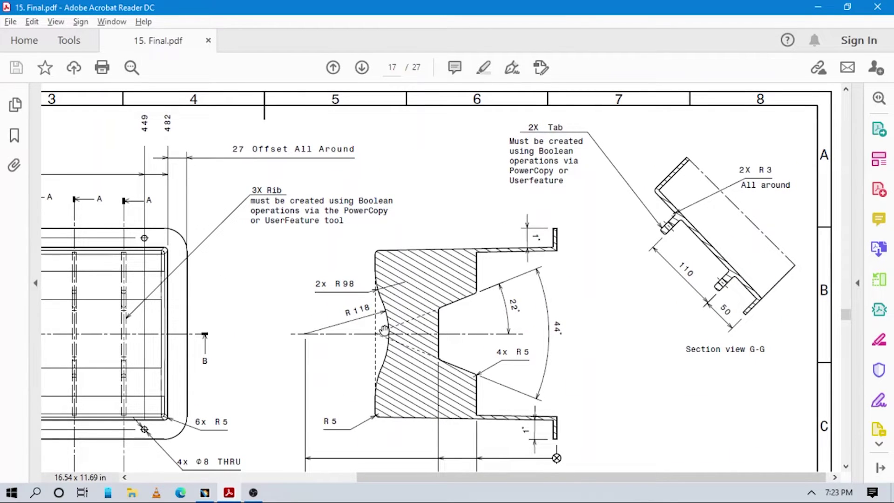
{"action": "mouse_move", "coordinate": [320, 335]}
{"action": "left_mouse_down"}
{"action": "mouse_move", "coordinate": [457, 296]}
{"action": "mouse_move", "coordinate": [491, 265]}
{"action": "left_mouse_up"}
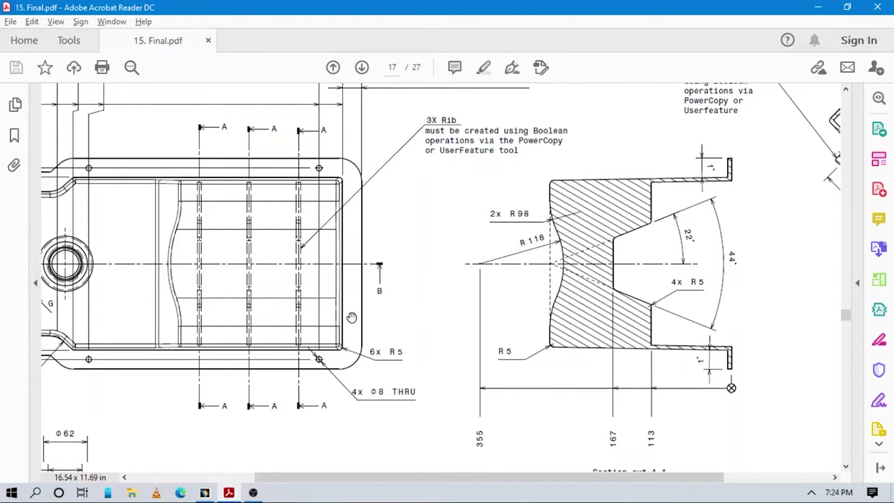
{"action": "left_click_drag", "start_coordinate": [351, 317], "coordinate": [482, 300]}
{"action": "left_click_drag", "start_coordinate": [385, 303], "coordinate": [459, 293]}
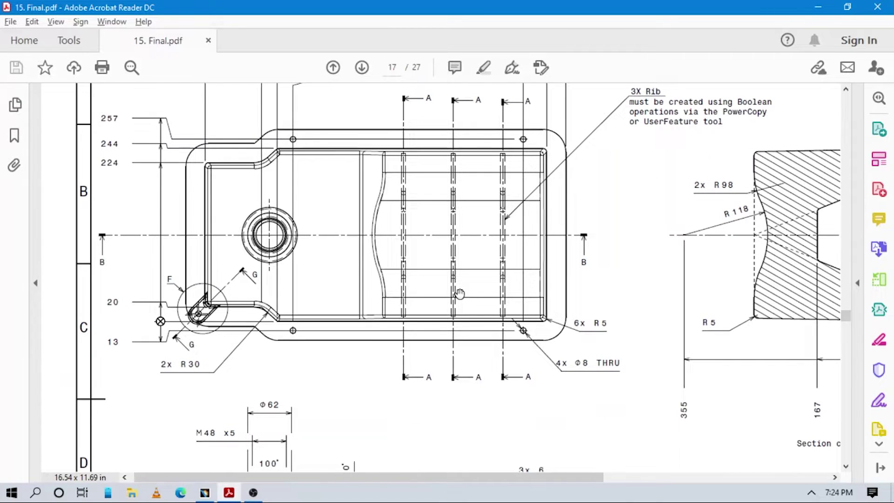
Compare the filleted housing in CATIA with the drawing's plan view and section B-B to find the remaining 5 mm fillet edges
{"action": "key", "text": "alt+Tab"}
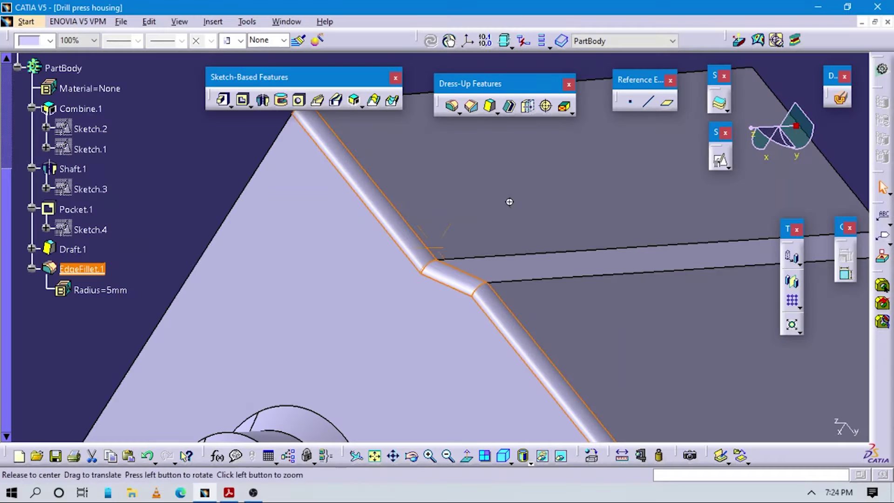
{"action": "middle_click_drag", "start_coordinate": [509, 200], "coordinate": [518, 413]}
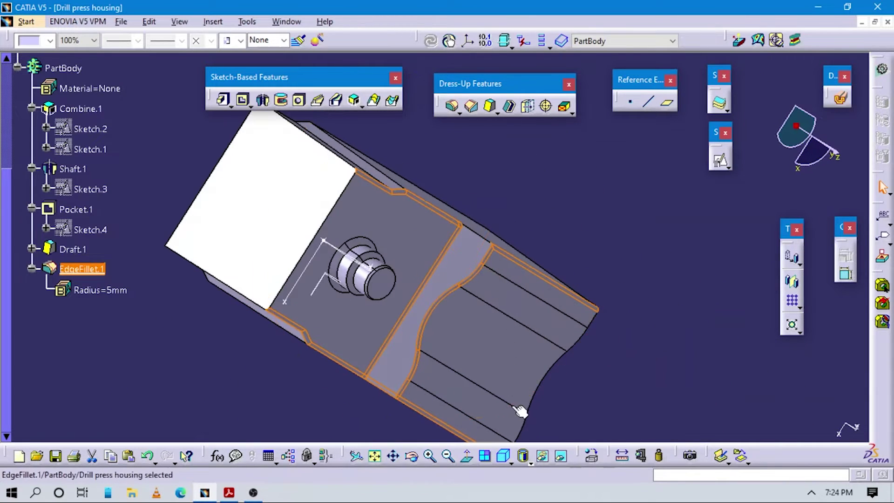
{"action": "mouse_move", "coordinate": [493, 349]}
{"action": "middle_mouse_down"}
{"action": "mouse_move", "coordinate": [630, 266]}
{"action": "mouse_move", "coordinate": [375, 307]}
{"action": "middle_mouse_up"}
{"action": "key", "text": "alt+Tab"}
{"action": "scroll", "coordinate": [317, 257], "scroll_direction": "down", "scroll_amount": 10}
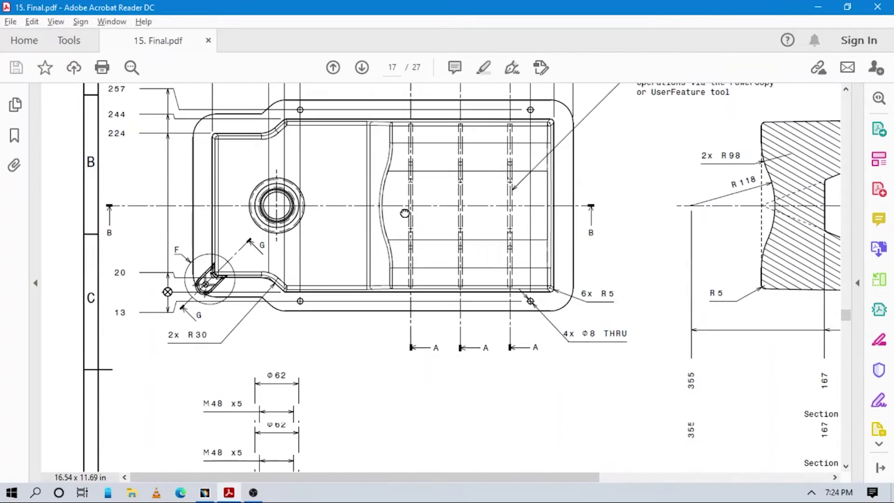
{"action": "scroll", "coordinate": [379, 298], "scroll_direction": "down", "scroll_amount": 2}
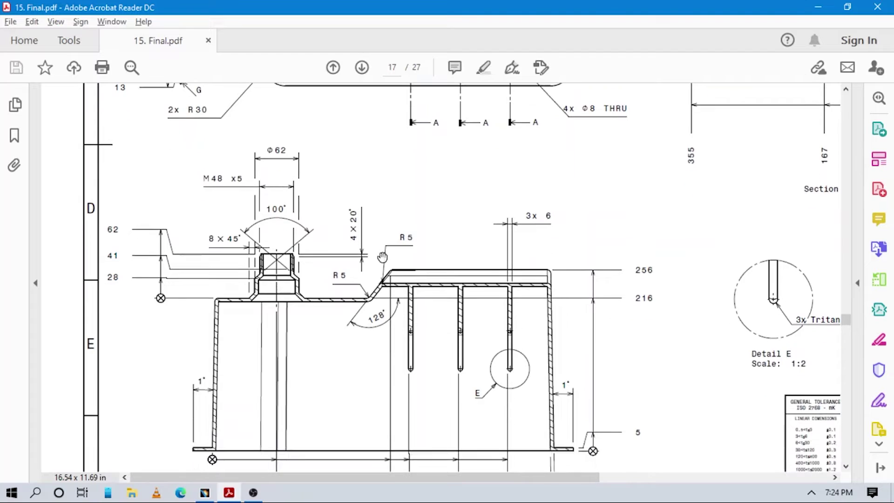
{"action": "scroll", "coordinate": [378, 316], "scroll_direction": "down", "scroll_amount": 1}
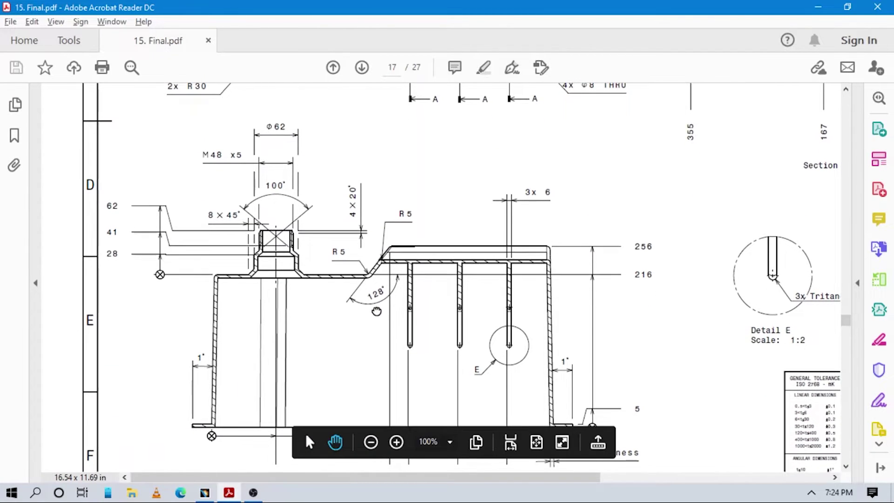
{"action": "mouse_move", "coordinate": [376, 308]}
{"action": "left_mouse_down"}
{"action": "mouse_move", "coordinate": [304, 251]}
{"action": "mouse_move", "coordinate": [300, 236]}
{"action": "mouse_move", "coordinate": [411, 235]}
{"action": "left_mouse_up"}
{"action": "scroll", "coordinate": [232, 202], "scroll_direction": "up", "scroll_amount": 3}
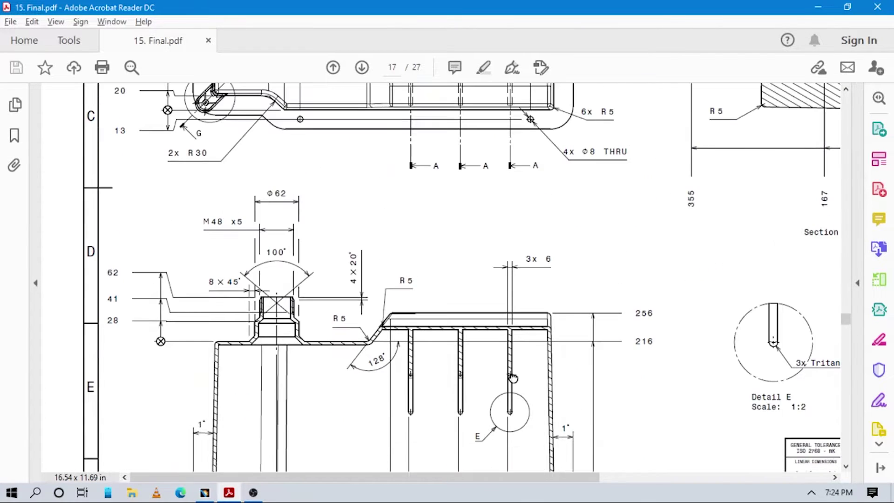
{"action": "scroll", "coordinate": [451, 273], "scroll_direction": "up", "scroll_amount": 4}
{"action": "scroll", "coordinate": [398, 291], "scroll_direction": "down", "scroll_amount": 2, "text": "ctrl"}
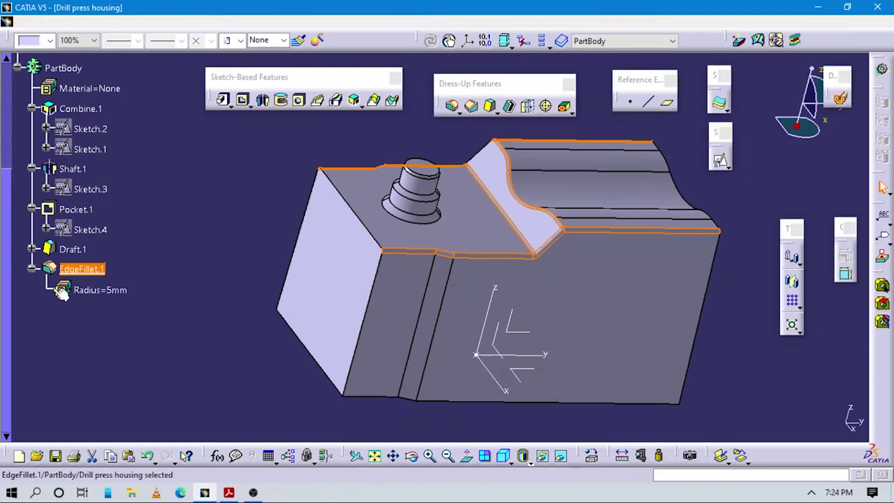
Reopen the 5 mm edge fillet in CATIA and add the spout end's top edge and the four vertical corner edges of the housing
{"action": "double_click", "coordinate": [390, 290]}
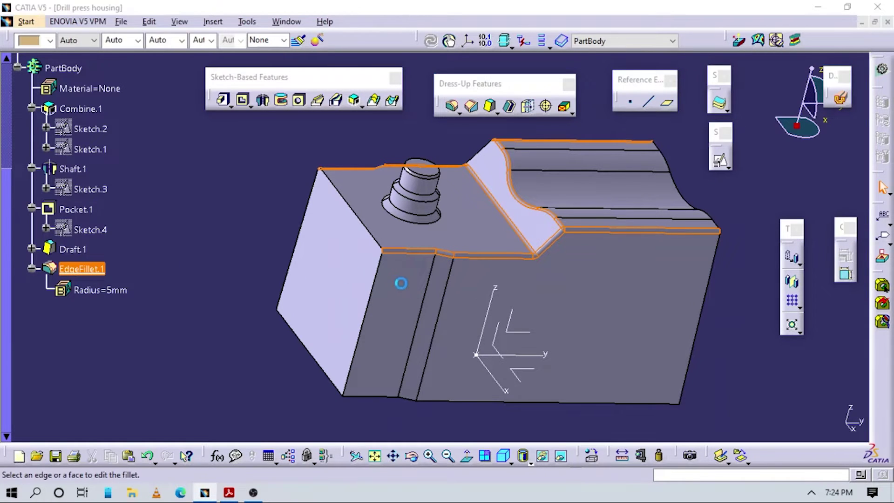
{"action": "middle_click_drag", "start_coordinate": [388, 291], "coordinate": [365, 225], "text": "ctrl"}
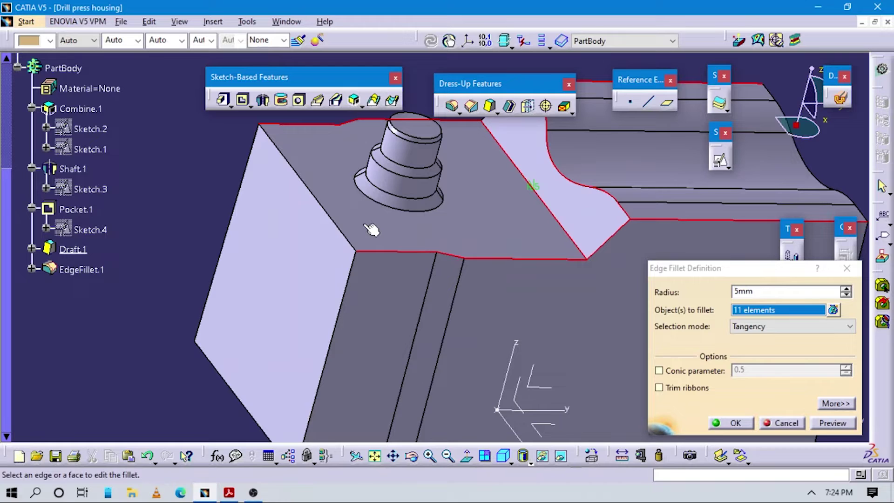
{"action": "left_click", "coordinate": [336, 223]}
{"action": "left_click", "coordinate": [352, 262]}
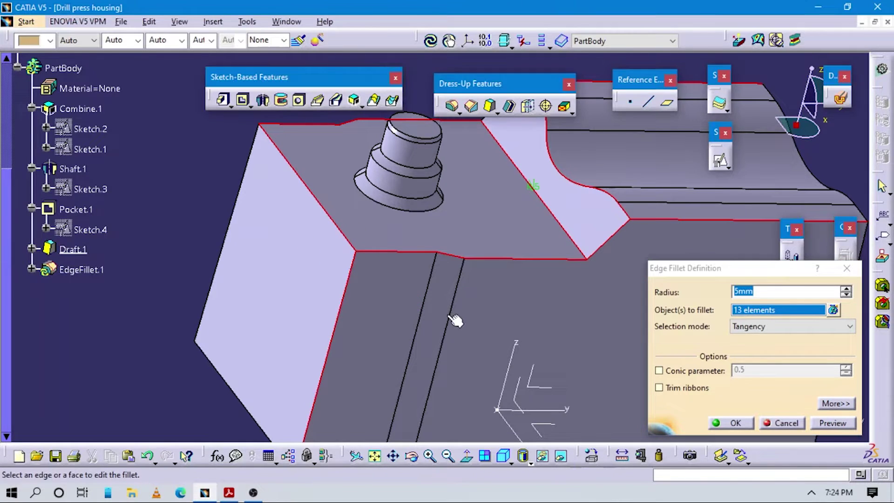
{"action": "middle_click_drag", "start_coordinate": [455, 320], "coordinate": [340, 295]}
{"action": "left_click", "coordinate": [282, 257]}
{"action": "middle_click_drag", "start_coordinate": [339, 231], "coordinate": [417, 223]}
{"action": "left_click", "coordinate": [390, 302]}
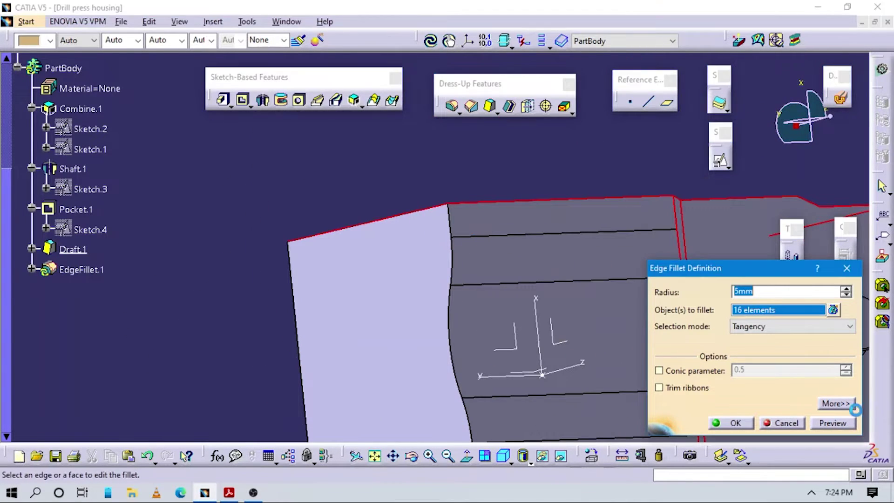
{"action": "left_click", "coordinate": [832, 422]}
{"action": "left_click", "coordinate": [732, 423]}
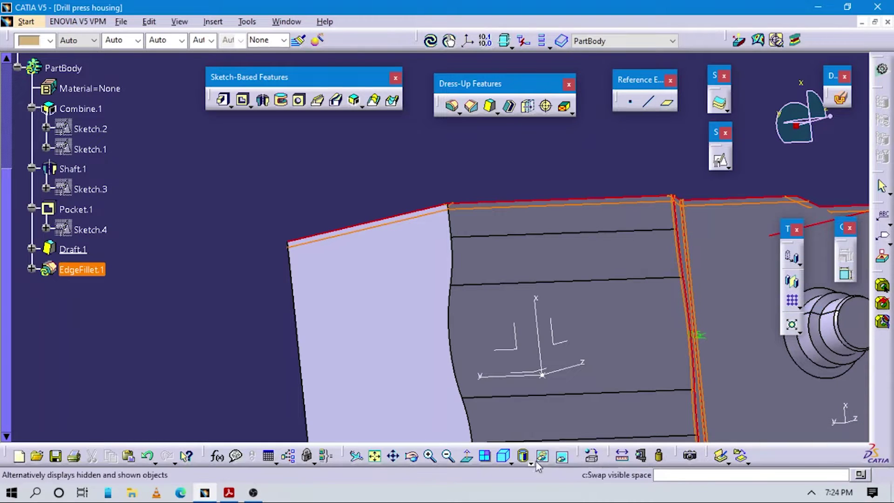
Reopen the edge fillet and add the wavy top edge of the end face opposite the spout with the 5 mm radius
{"action": "left_click", "coordinate": [503, 455]}
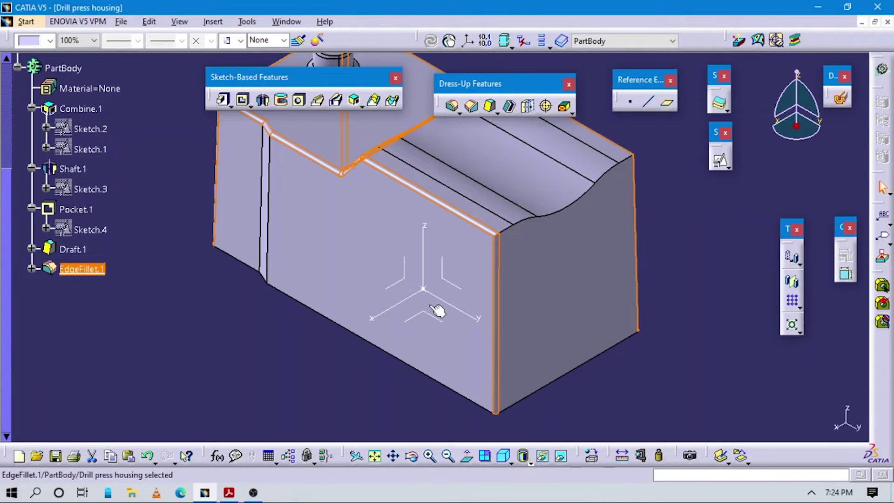
{"action": "middle_click_drag", "start_coordinate": [424, 300], "coordinate": [487, 296]}
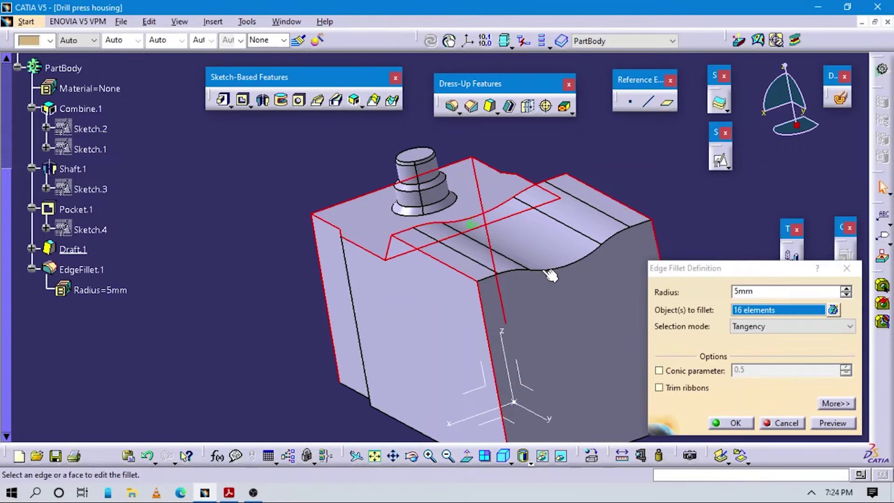
{"action": "left_click", "coordinate": [546, 269]}
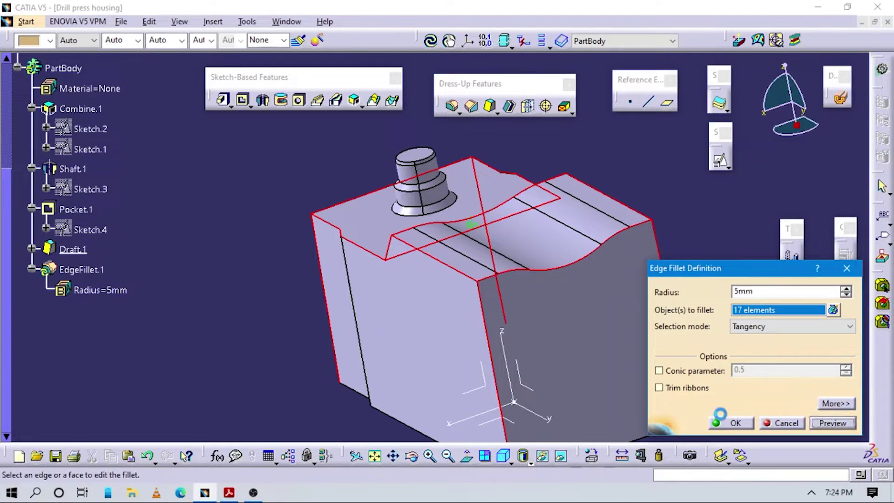
{"action": "left_click", "coordinate": [720, 416]}
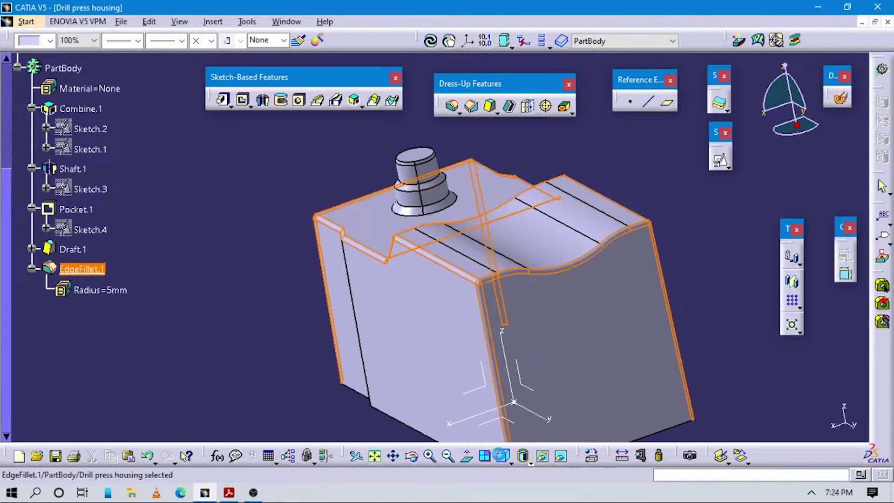
{"action": "left_click", "coordinate": [503, 455]}
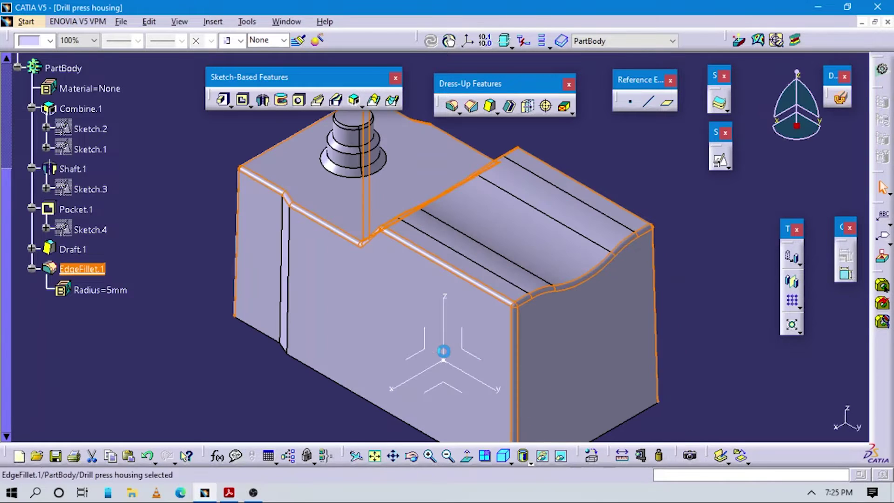
Check section B-B in the PDF drawing, and in CATIA shell the housing 5 mm thick, removing its bottom face and the spout's top face
{"action": "middle_click_drag", "start_coordinate": [443, 351], "coordinate": [516, 294]}
{"action": "key", "text": "alt+Tab"}
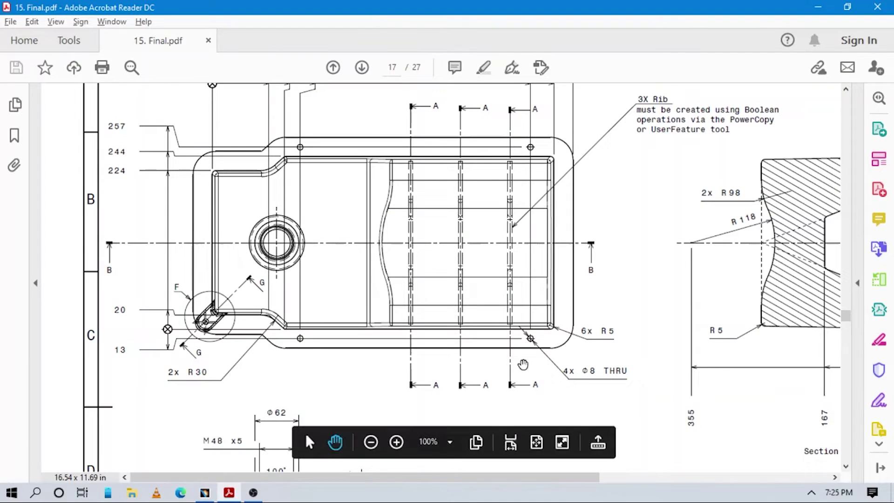
{"action": "scroll", "coordinate": [487, 282], "scroll_direction": "down", "scroll_amount": 3}
{"action": "scroll", "coordinate": [495, 258], "scroll_direction": "down", "scroll_amount": 4}
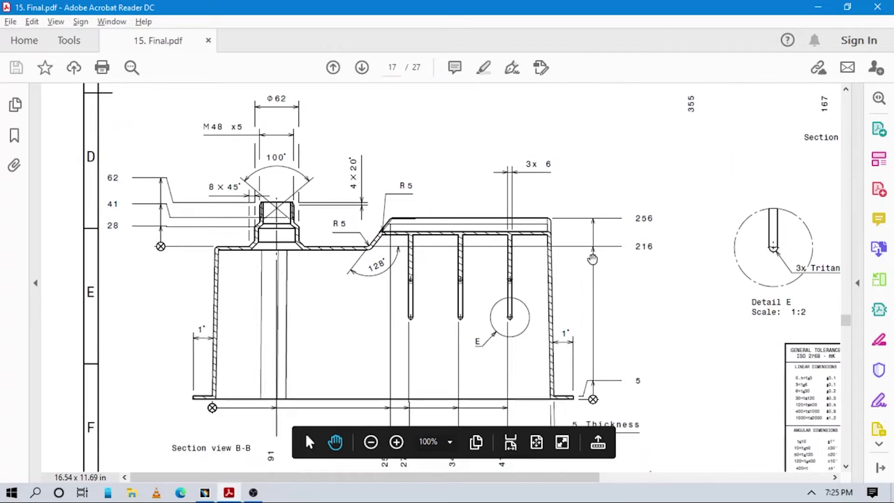
{"action": "scroll", "coordinate": [557, 261], "scroll_direction": "down", "scroll_amount": 3}
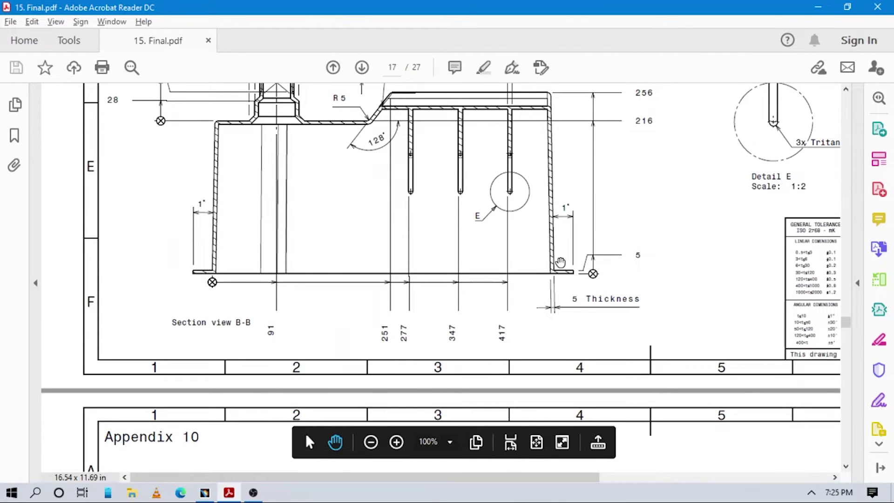
{"action": "key", "text": "alt+Tab"}
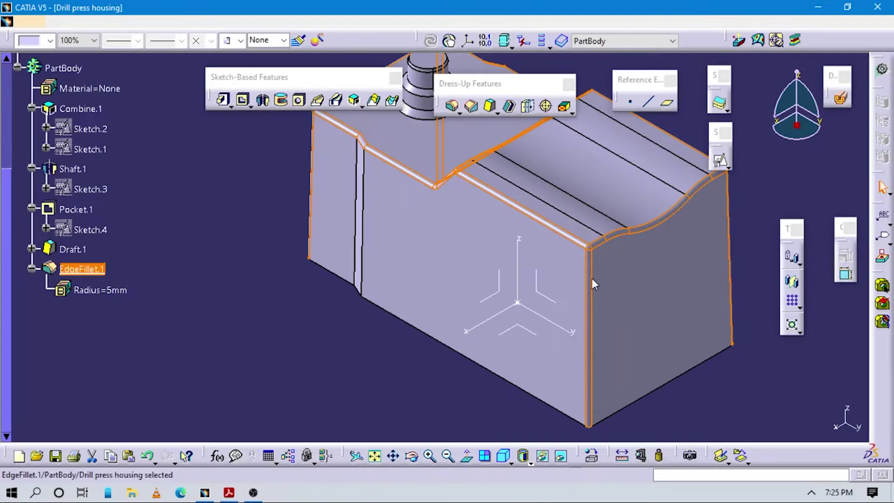
{"action": "middle_click_drag", "start_coordinate": [443, 247], "coordinate": [608, 323]}
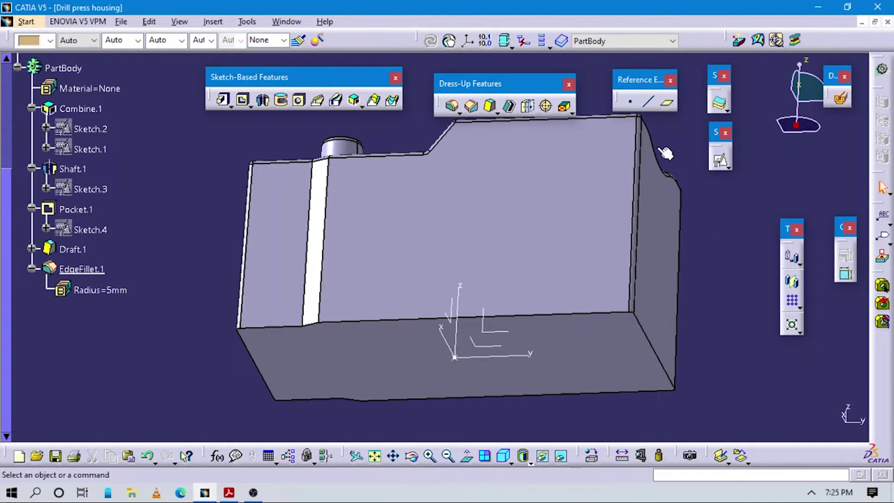
{"action": "left_click", "coordinate": [511, 108]}
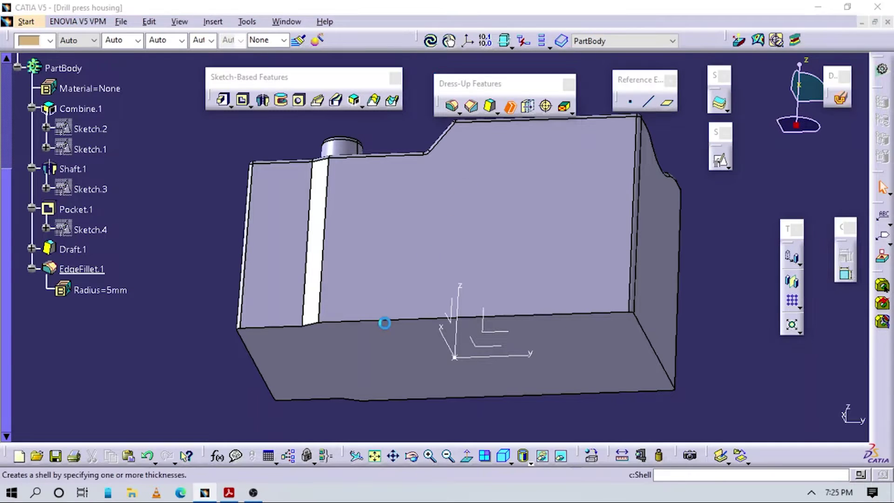
{"action": "left_click", "coordinate": [378, 348]}
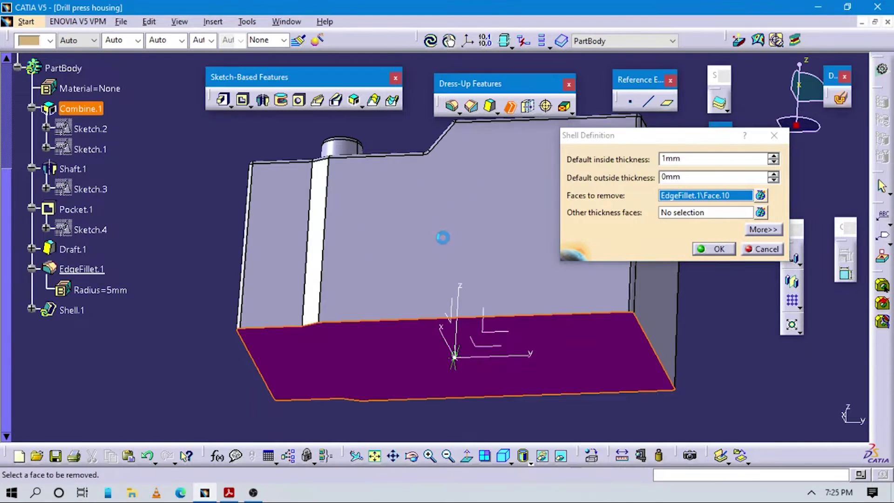
{"action": "middle_click_drag", "start_coordinate": [443, 235], "coordinate": [365, 191]}
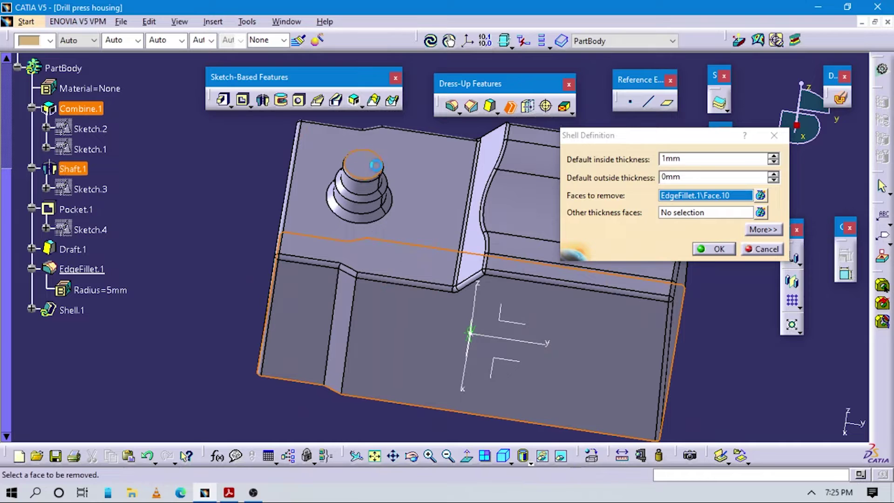
{"action": "left_click", "coordinate": [376, 166]}
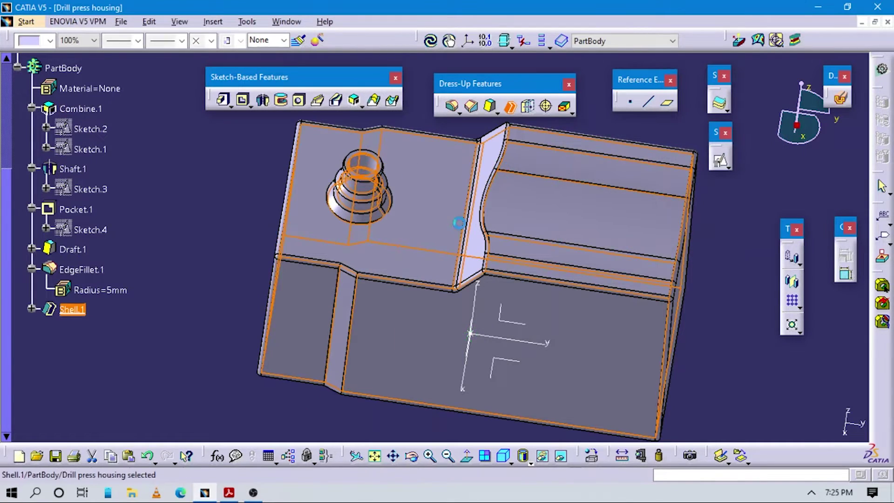
{"action": "left_click", "coordinate": [428, 264]}
Inspect the shelled housing's walls and interior with a dynamic section through the body
{"action": "middle_click_drag", "start_coordinate": [493, 241], "coordinate": [523, 444]}
{"action": "left_click", "coordinate": [501, 454]}
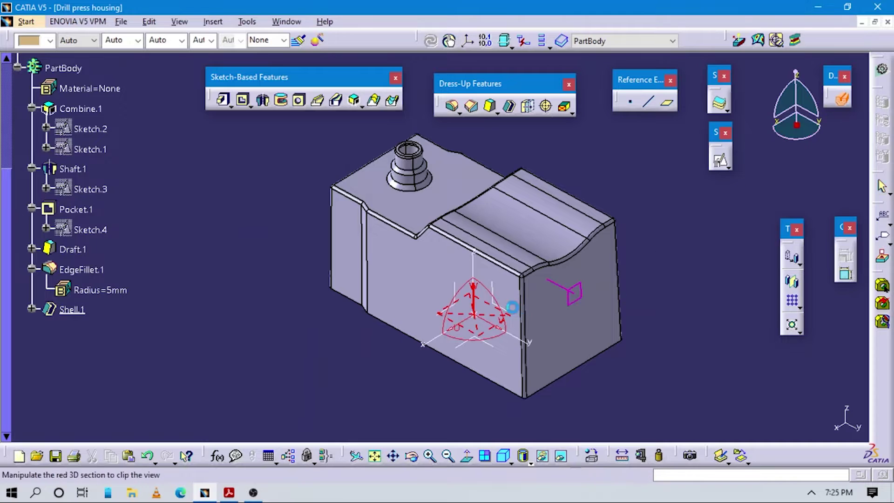
{"action": "left_click", "coordinate": [488, 291]}
{"action": "middle_click_drag", "start_coordinate": [498, 291], "coordinate": [523, 210]}
{"action": "middle_click_drag", "start_coordinate": [442, 239], "coordinate": [530, 339]}
{"action": "key", "text": "Escape"}
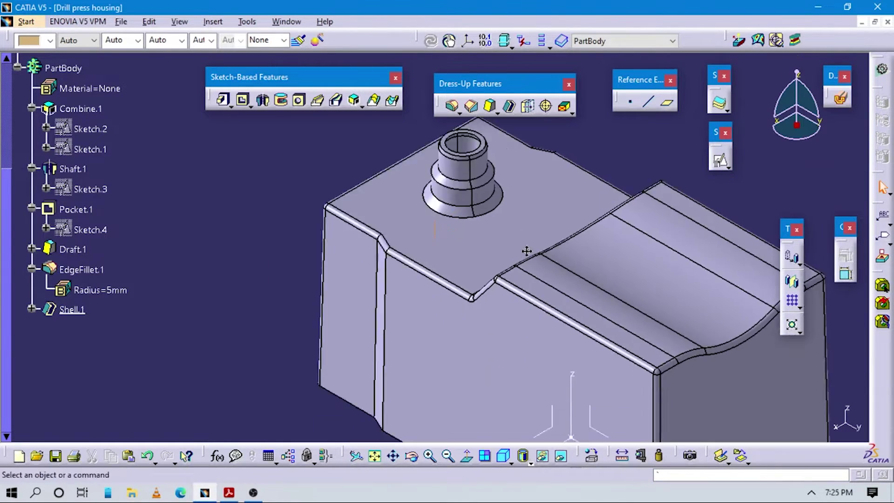
{"action": "mouse_move", "coordinate": [526, 251]}
{"action": "middle_mouse_down"}
{"action": "mouse_move", "coordinate": [532, 301]}
{"action": "mouse_move", "coordinate": [530, 251]}
{"action": "middle_mouse_up"}
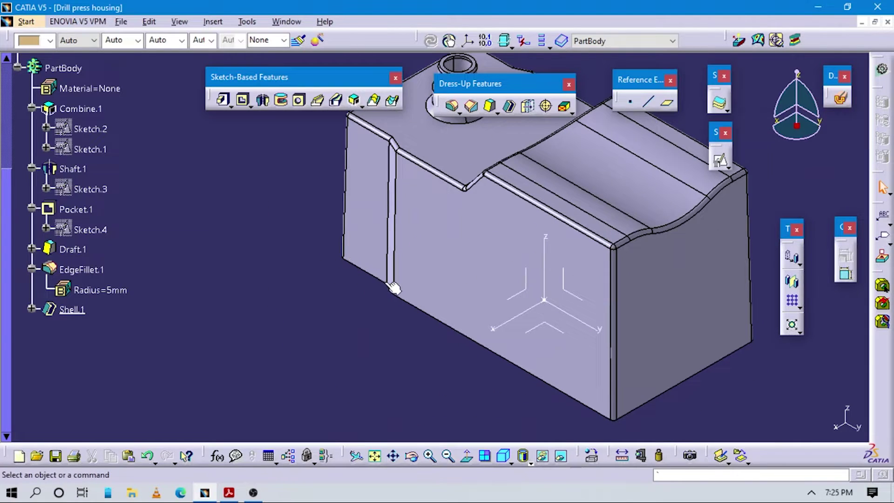
{"action": "middle_click_drag", "start_coordinate": [515, 344], "coordinate": [445, 344]}
{"action": "right_click", "coordinate": [437, 303]}
{"action": "left_click", "coordinate": [594, 371]}
{"action": "middle_click_drag", "start_coordinate": [564, 350], "coordinate": [413, 205]}
Start a positioned sketch on the axis system's XY plane, at the open base of the housing
{"action": "left_click", "coordinate": [612, 373]}
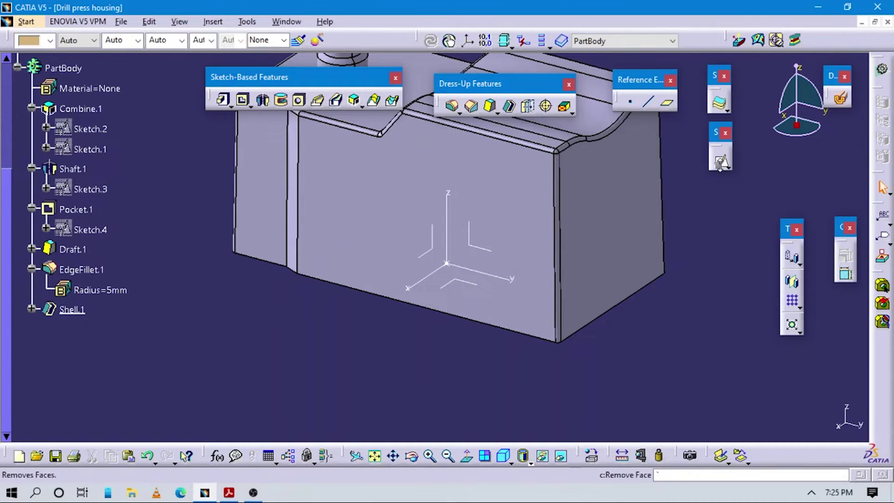
{"action": "left_click", "coordinate": [727, 167]}
{"action": "left_click", "coordinate": [764, 178]}
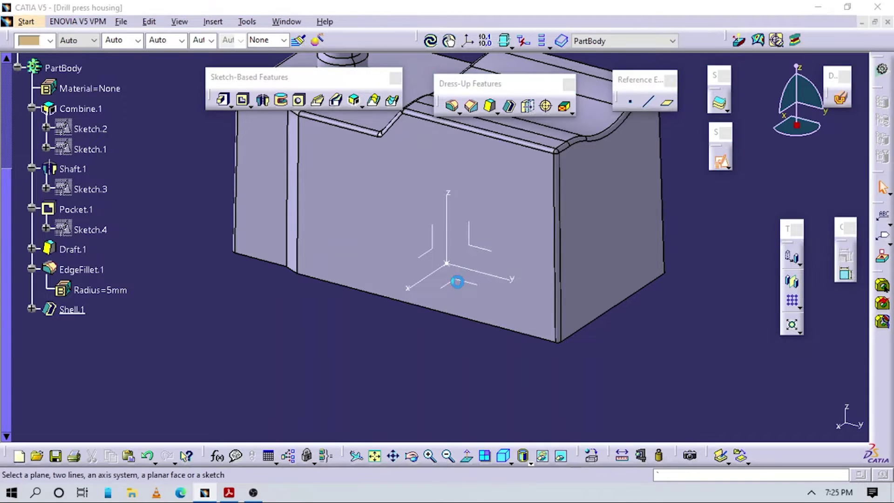
{"action": "left_click", "coordinate": [457, 282]}
{"action": "mouse_move", "coordinate": [361, 321]}
{"action": "middle_mouse_down"}
{"action": "mouse_move", "coordinate": [489, 142]}
{"action": "mouse_move", "coordinate": [463, 187]}
{"action": "middle_mouse_up"}
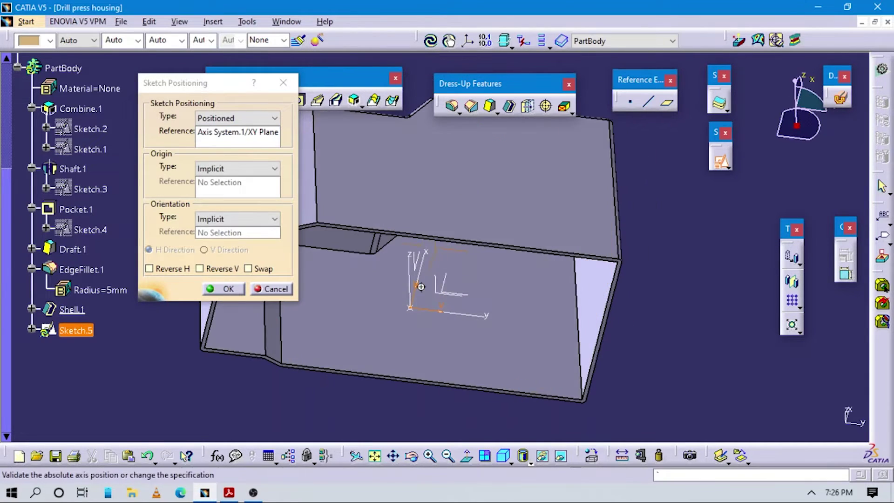
{"action": "middle_click_drag", "start_coordinate": [421, 287], "coordinate": [436, 344]}
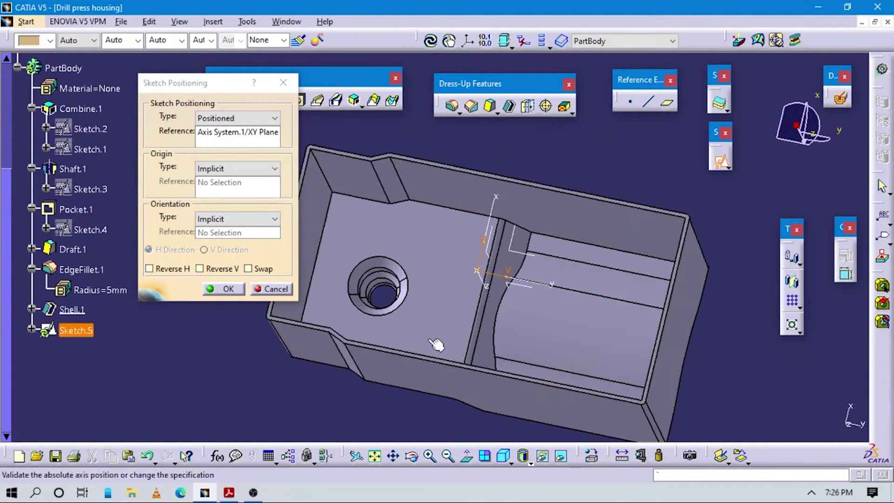
{"action": "middle_click_drag", "start_coordinate": [412, 300], "coordinate": [423, 327]}
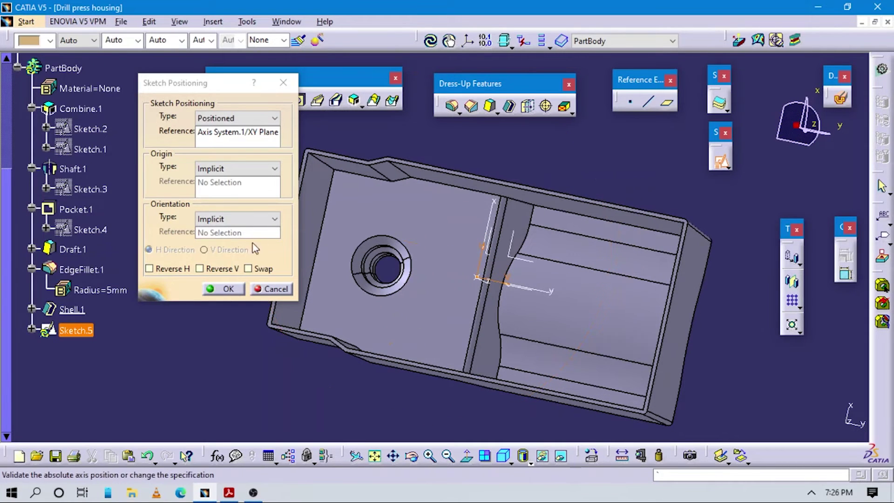
Set the sketch origin to the projection of Point.1, align H parallel to the Y axis with V reversed, and enter the sketch
{"action": "left_click", "coordinate": [237, 168]}
{"action": "left_click", "coordinate": [224, 204]}
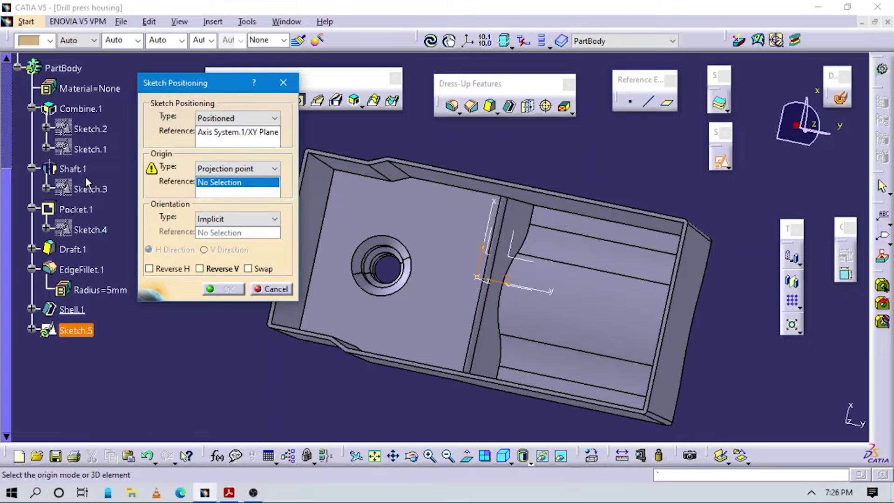
{"action": "scroll", "coordinate": [85, 177], "scroll_direction": "up", "scroll_amount": 3}
{"action": "left_click", "coordinate": [75, 130]}
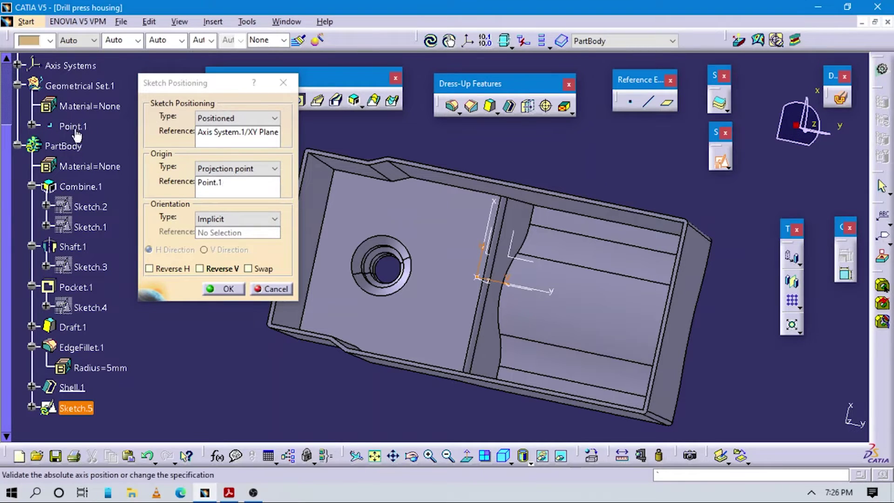
{"action": "left_click", "coordinate": [235, 219]}
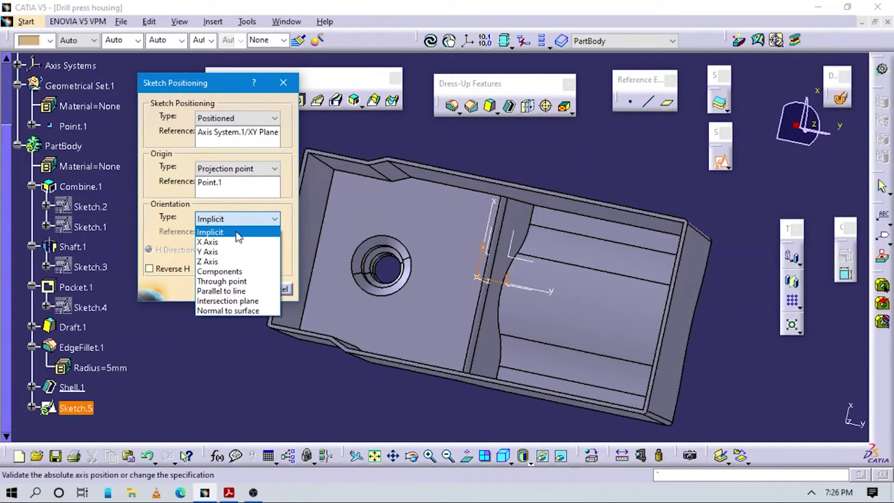
{"action": "left_click", "coordinate": [233, 289]}
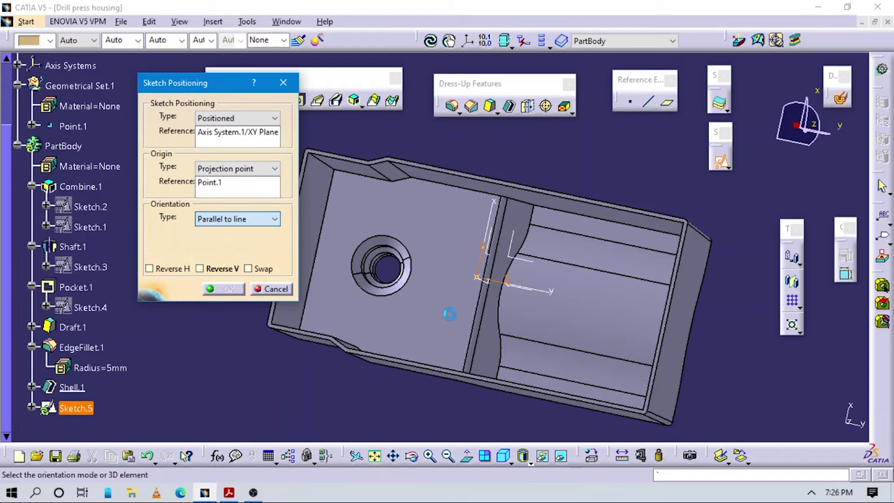
{"action": "left_click", "coordinate": [549, 294]}
{"action": "left_click", "coordinate": [207, 274]}
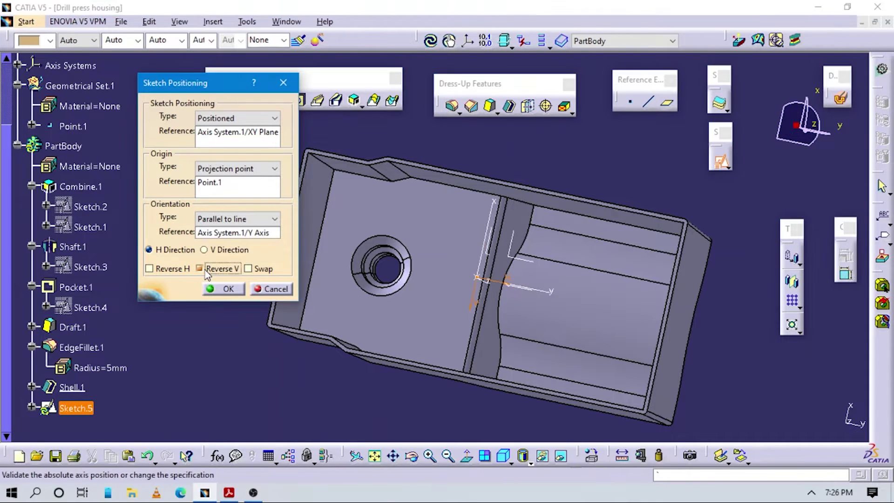
{"action": "left_click", "coordinate": [224, 288]}
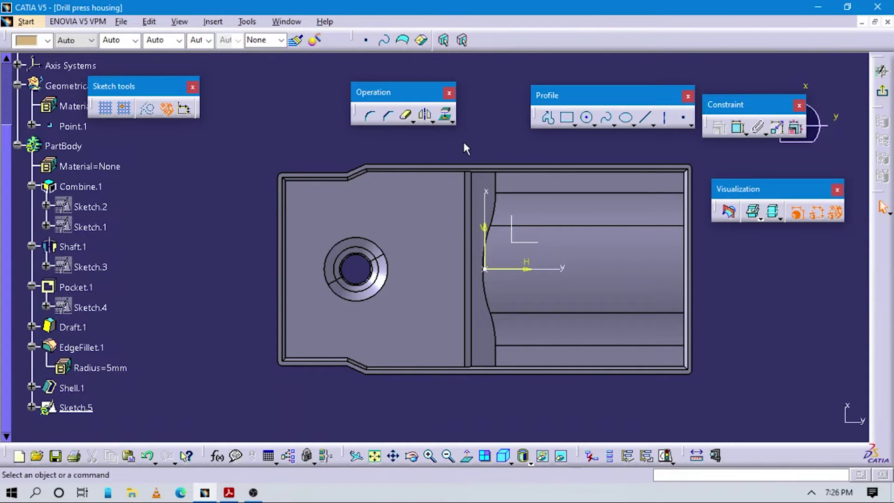
Switch to the PDF drawing to examine the base flange in section B-B and the plan view, and return to CATIA
{"action": "key", "text": "alt+Tab"}
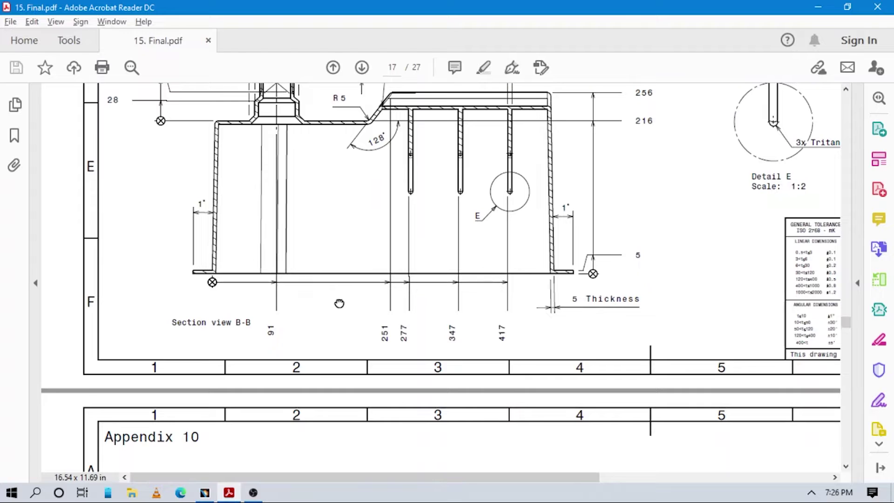
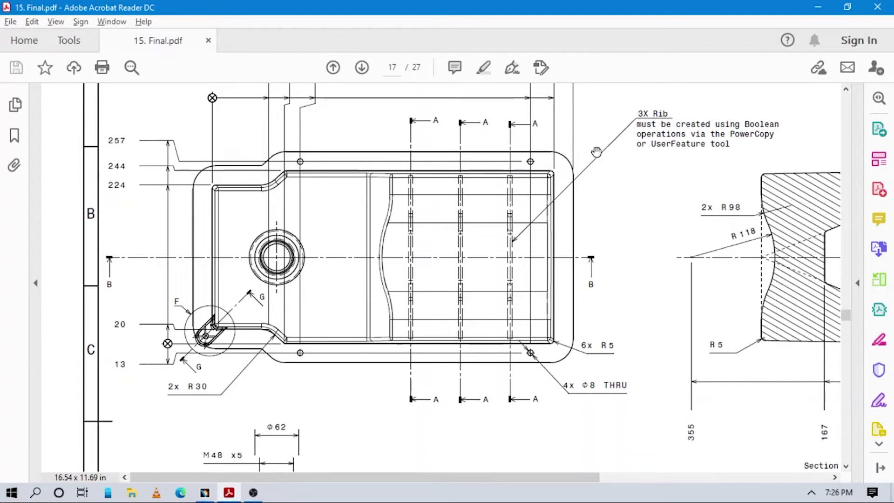
{"action": "key", "text": "alt+Tab"}
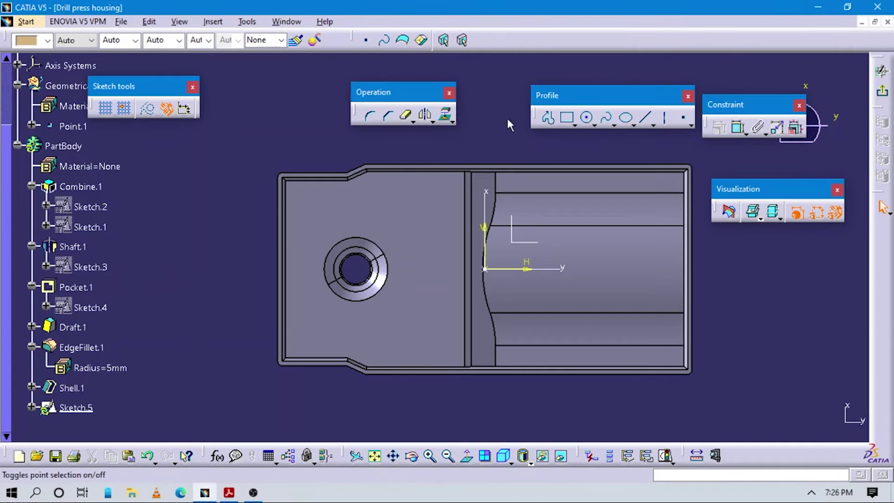
Try to project the outer rim edges around the spout end of the housing into the sketch
{"action": "mouse_move", "coordinate": [401, 231]}
{"action": "middle_mouse_down"}
{"action": "mouse_move", "coordinate": [471, 280]}
{"action": "mouse_move", "coordinate": [451, 185]}
{"action": "middle_mouse_up"}
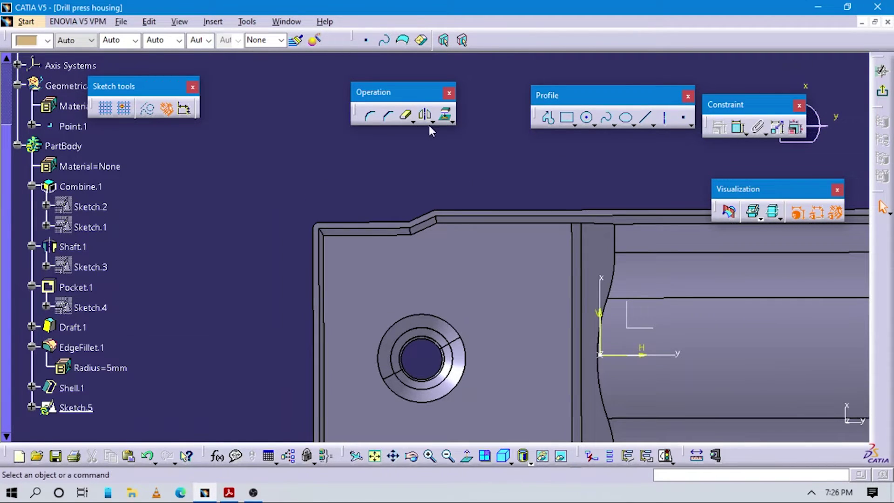
{"action": "left_click", "coordinate": [448, 116]}
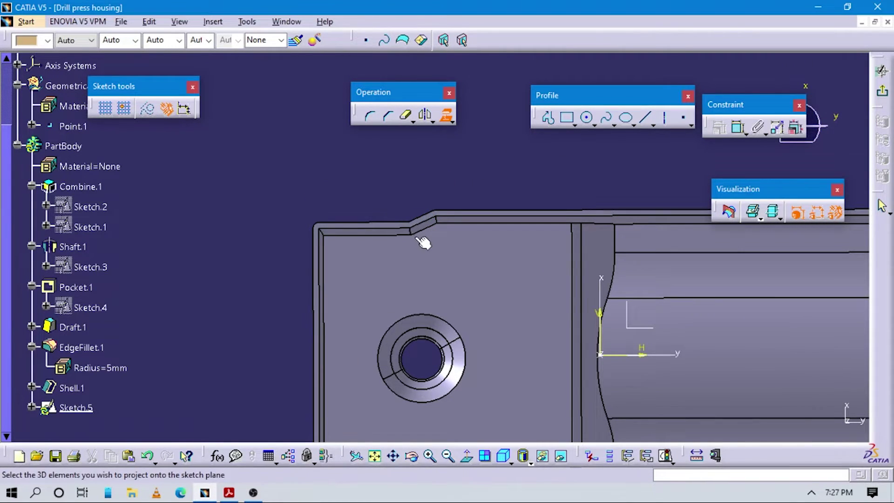
{"action": "middle_click_drag", "start_coordinate": [443, 282], "coordinate": [376, 257]}
{"action": "left_click", "coordinate": [446, 216]}
{"action": "left_click", "coordinate": [510, 203]}
{"action": "middle_click_drag", "start_coordinate": [406, 297], "coordinate": [581, 272]}
{"action": "middle_click_drag", "start_coordinate": [582, 272], "coordinate": [448, 244], "text": "ctrl"}
{"action": "left_click", "coordinate": [433, 215]}
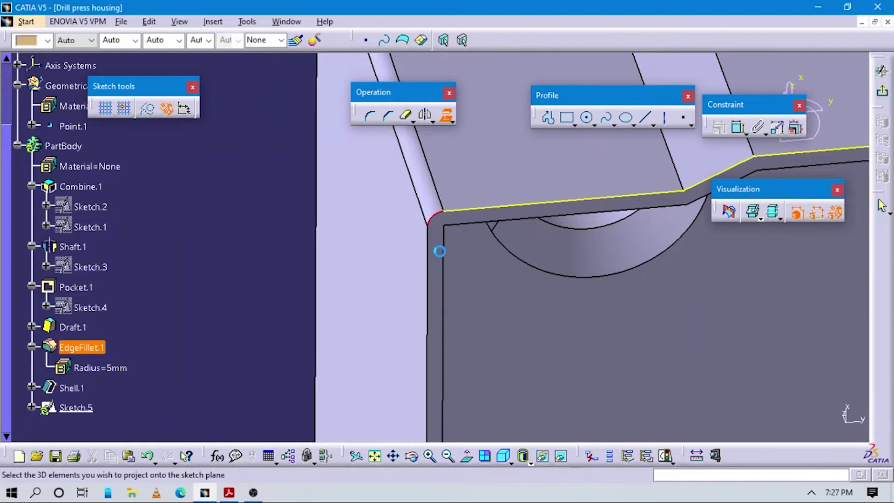
{"action": "middle_click_drag", "start_coordinate": [500, 290], "coordinate": [484, 261], "text": "ctrl"}
{"action": "mouse_move", "coordinate": [522, 183]}
{"action": "middle_mouse_down"}
{"action": "mouse_move", "coordinate": [523, 261]}
{"action": "mouse_move", "coordinate": [543, 176]}
{"action": "middle_mouse_up"}
{"action": "middle_click_drag", "start_coordinate": [540, 234], "coordinate": [512, 140], "text": "ctrl"}
{"action": "key", "text": "Escape"}
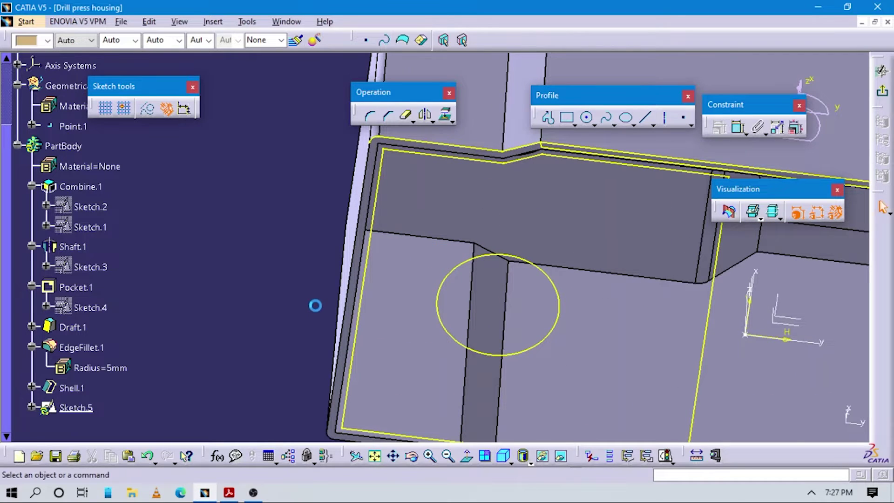
Undo the projections made around the spout end
{"action": "middle_click_drag", "start_coordinate": [323, 313], "coordinate": [343, 344], "text": "ctrl"}
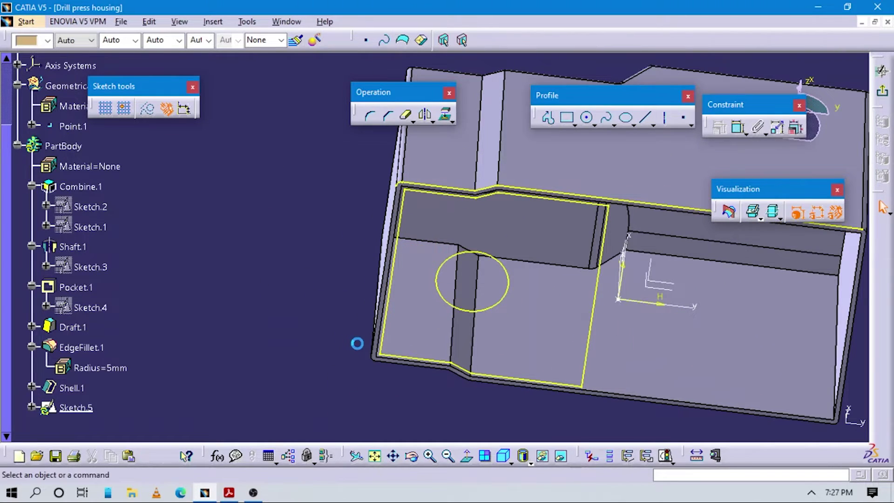
{"action": "key", "text": "ctrl+z"}
{"action": "key", "text": "ctrl+z"}
{"action": "key", "text": "ctrl+z"}
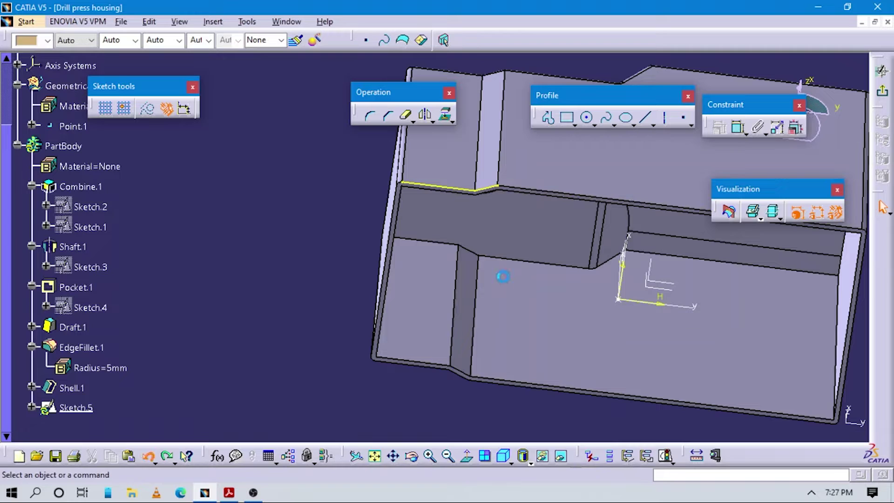
Project the outer rim edges of the stepped long side and the rounded corner at the end opposite the spout
{"action": "middle_click_drag", "start_coordinate": [501, 277], "coordinate": [501, 242], "text": "ctrl"}
{"action": "middle_click_drag", "start_coordinate": [495, 292], "coordinate": [533, 372]}
{"action": "middle_click_drag", "start_coordinate": [534, 372], "coordinate": [533, 321], "text": "ctrl"}
{"action": "left_click", "coordinate": [445, 116]}
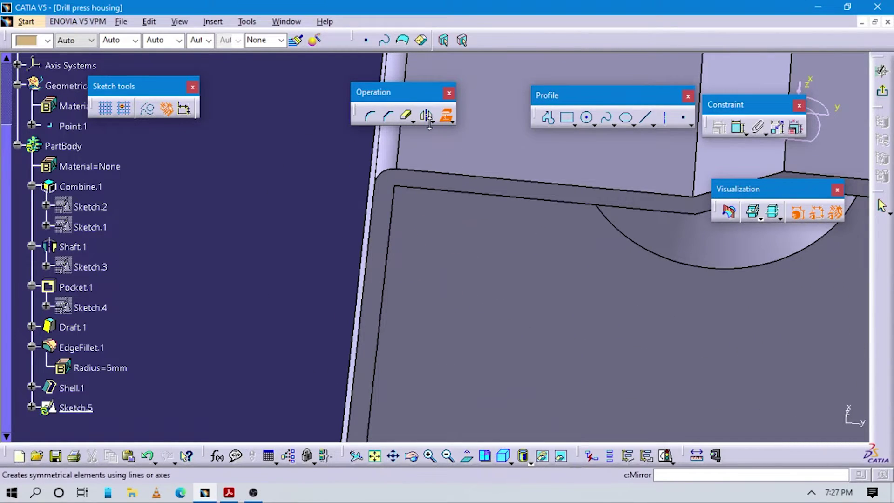
{"action": "left_click", "coordinate": [461, 177]}
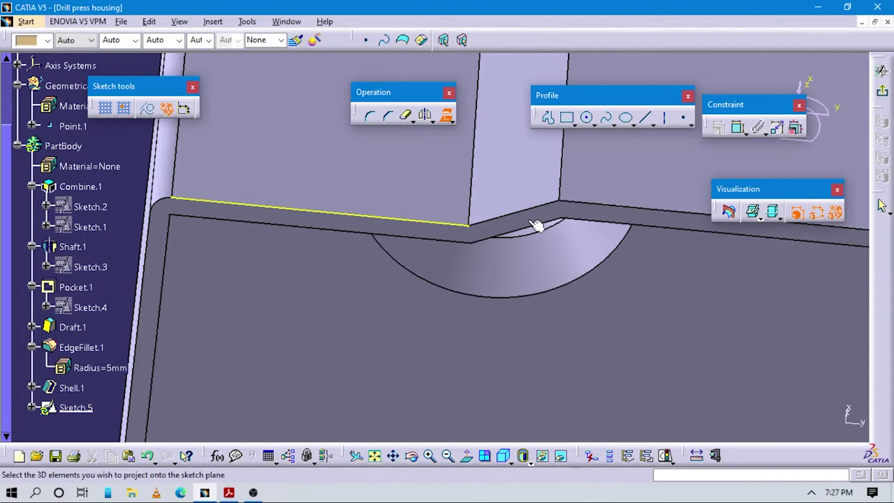
{"action": "left_click", "coordinate": [572, 201]}
{"action": "middle_click_drag", "start_coordinate": [636, 238], "coordinate": [327, 279]}
{"action": "middle_click_drag", "start_coordinate": [659, 255], "coordinate": [235, 172]}
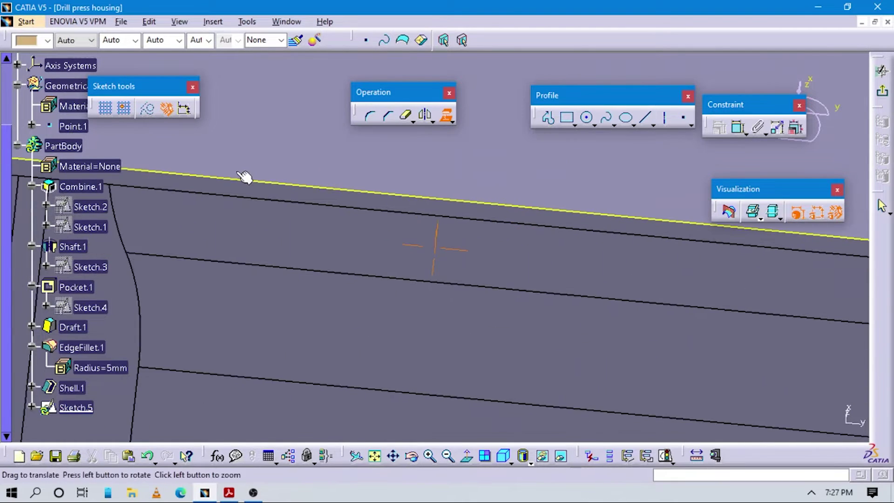
{"action": "middle_click_drag", "start_coordinate": [698, 354], "coordinate": [275, 256]}
{"action": "middle_click_drag", "start_coordinate": [465, 203], "coordinate": [392, 216]}
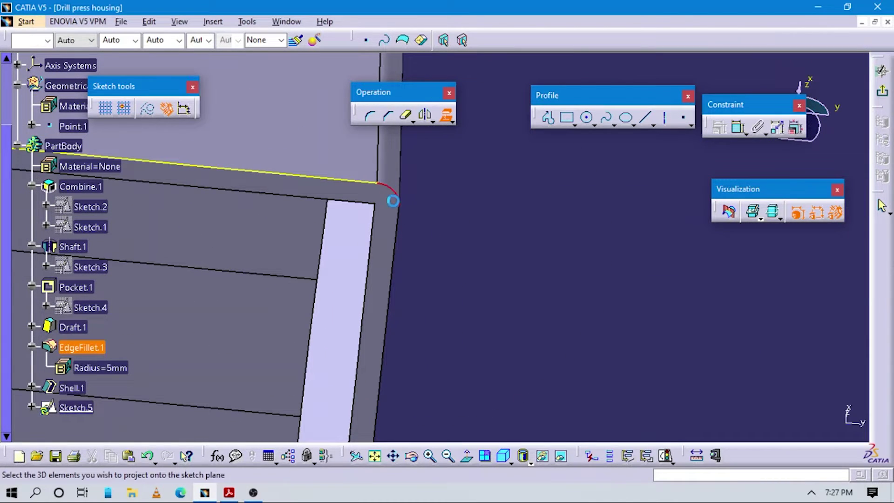
{"action": "middle_click_drag", "start_coordinate": [323, 284], "coordinate": [375, 237]}
{"action": "left_click", "coordinate": [394, 199]}
Project the outer rim edges of the end opposite the spout, its second rounded corner and the other stepped long side
{"action": "middle_click_drag", "start_coordinate": [339, 267], "coordinate": [339, 326], "text": "ctrl"}
{"action": "middle_click_drag", "start_coordinate": [333, 289], "coordinate": [461, 66]}
{"action": "middle_click_drag", "start_coordinate": [450, 220], "coordinate": [463, 251]}
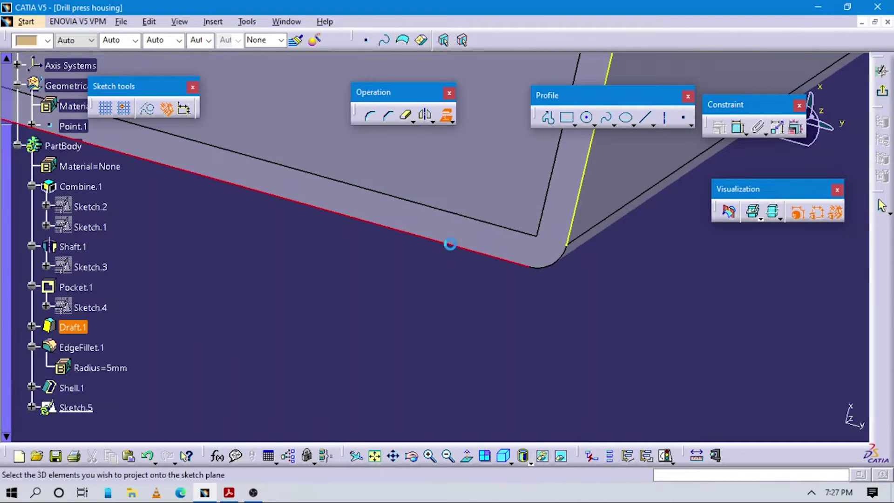
{"action": "left_click", "coordinate": [566, 253]}
{"action": "mouse_move", "coordinate": [93, 182]}
{"action": "middle_mouse_down"}
{"action": "mouse_move", "coordinate": [359, 243]}
{"action": "mouse_move", "coordinate": [552, 314]}
{"action": "mouse_move", "coordinate": [648, 321]}
{"action": "mouse_move", "coordinate": [569, 282]}
{"action": "mouse_move", "coordinate": [638, 240]}
{"action": "middle_mouse_up"}
{"action": "left_click", "coordinate": [652, 225]}
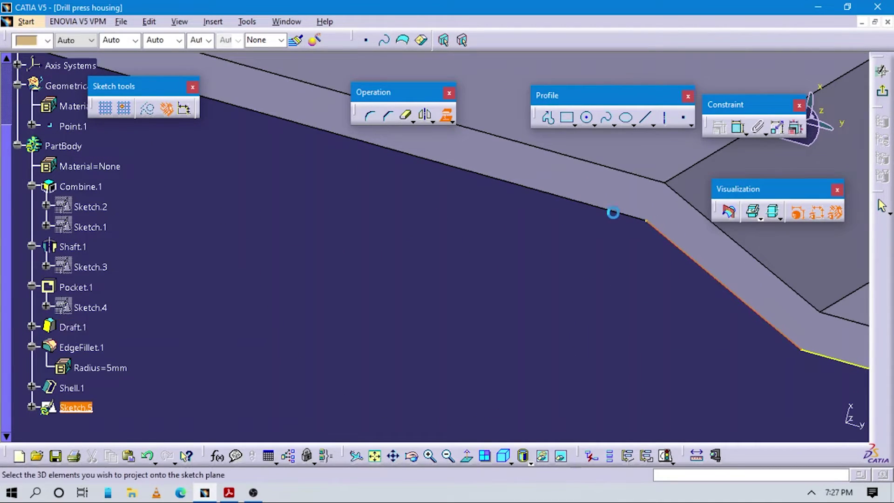
Undo the individual edge projections of the housing's rim
{"action": "middle_click_drag", "start_coordinate": [557, 242], "coordinate": [586, 272]}
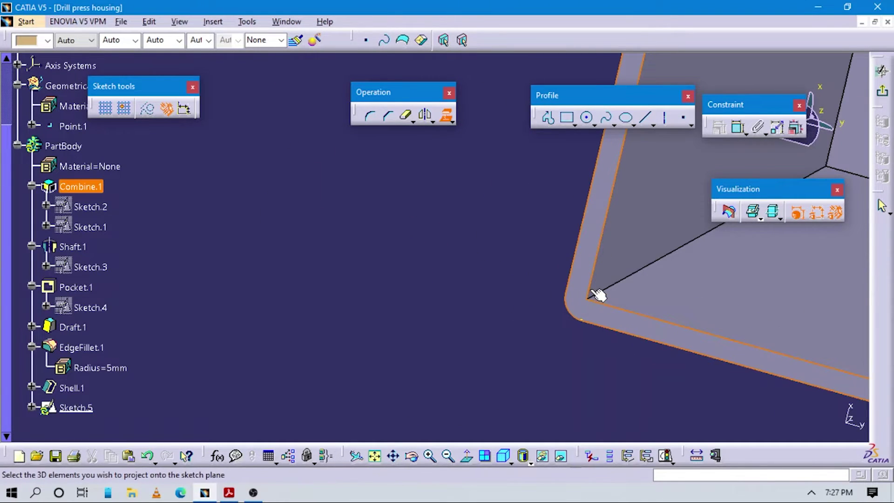
{"action": "middle_click_drag", "start_coordinate": [677, 313], "coordinate": [547, 305]}
{"action": "key", "text": "Escape"}
{"action": "key", "text": "ctrl+z"}
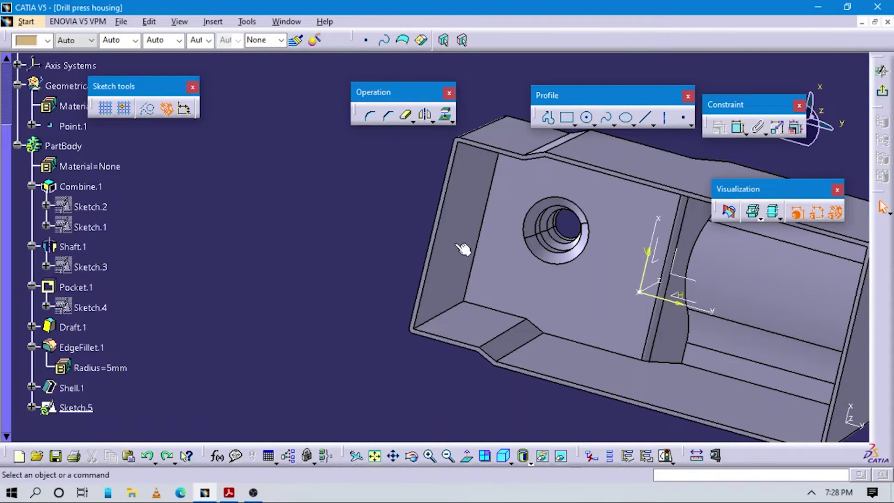
Project the entire bottom rim face of the shelled housing into the sketch
{"action": "left_click", "coordinate": [445, 114]}
{"action": "middle_click_drag", "start_coordinate": [442, 362], "coordinate": [444, 227]}
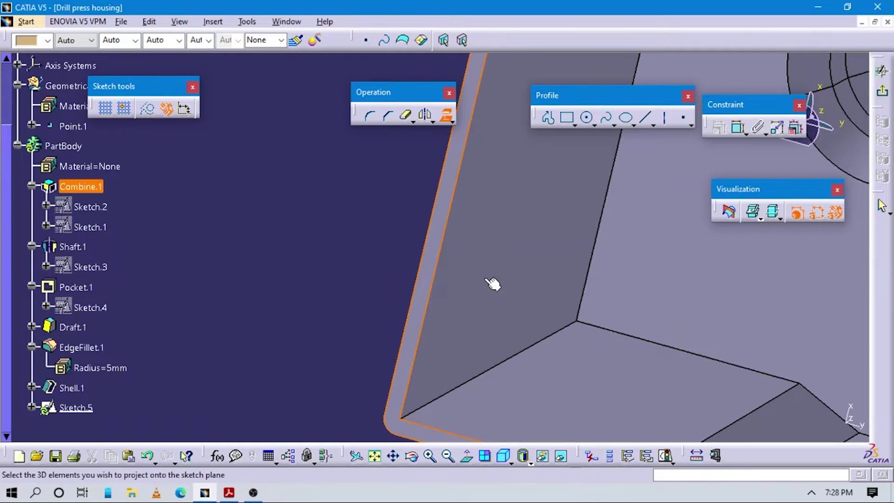
{"action": "middle_click_drag", "start_coordinate": [477, 281], "coordinate": [463, 312]}
{"action": "key", "text": "Escape"}
Delete the projected inner rim lines at the spout end wall, the adjoining short side and its slanted step
{"action": "left_click", "coordinate": [428, 259]}
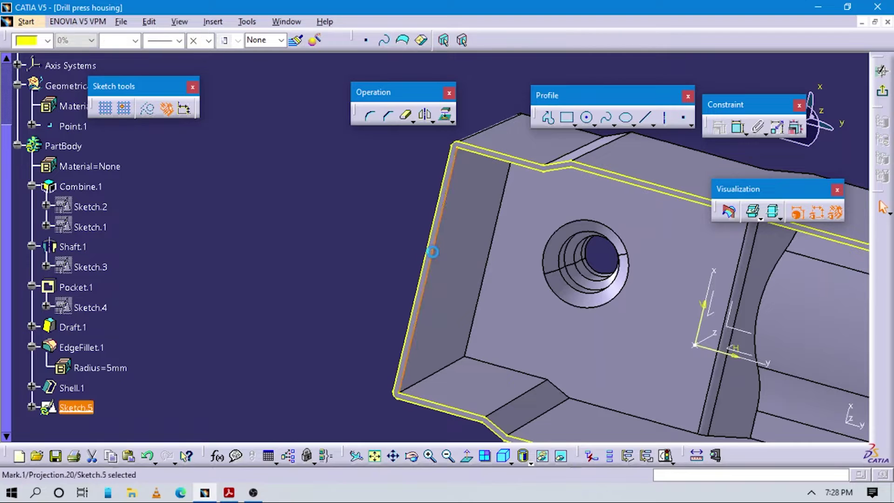
{"action": "key", "text": "Delete"}
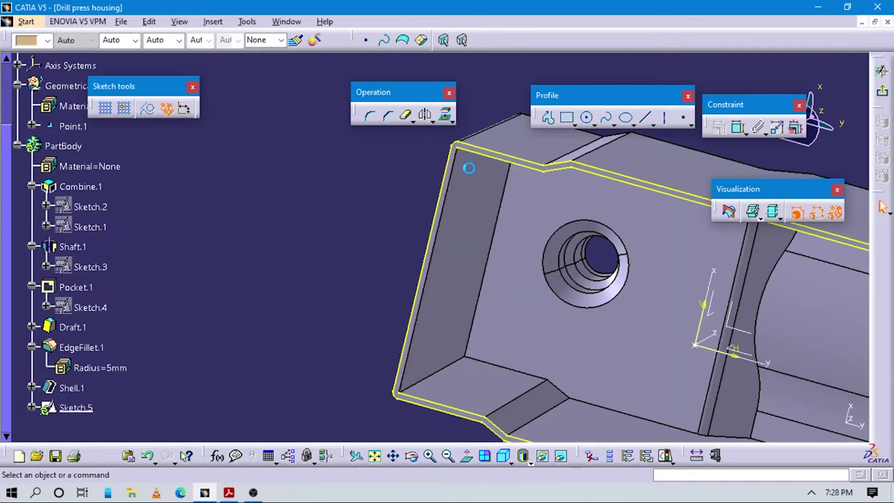
{"action": "left_click", "coordinate": [469, 152]}
{"action": "middle_click_drag", "start_coordinate": [558, 228], "coordinate": [516, 228]}
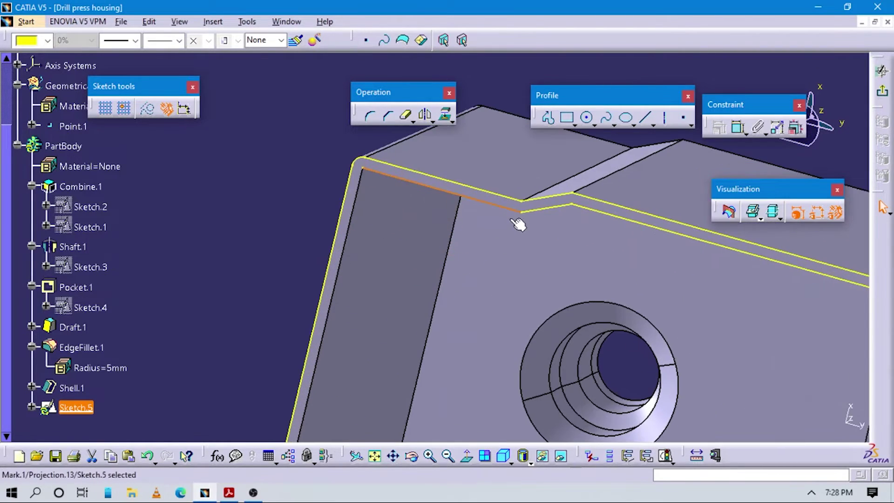
{"action": "key", "text": "Delete"}
{"action": "left_click", "coordinate": [515, 209]}
{"action": "key", "text": "Delete"}
Delete the projected inner rim lines along the adjoining long side and the end wall opposite the spout
{"action": "middle_click_drag", "start_coordinate": [600, 378], "coordinate": [601, 379]}
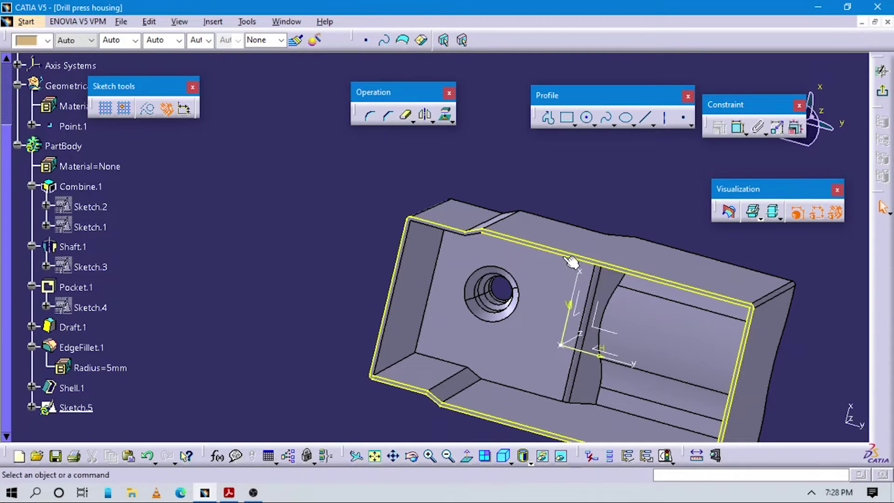
{"action": "left_click", "coordinate": [564, 257]}
{"action": "middle_click", "coordinate": [591, 321]}
{"action": "middle_click_drag", "start_coordinate": [591, 321], "coordinate": [594, 277]}
{"action": "key", "text": "Delete"}
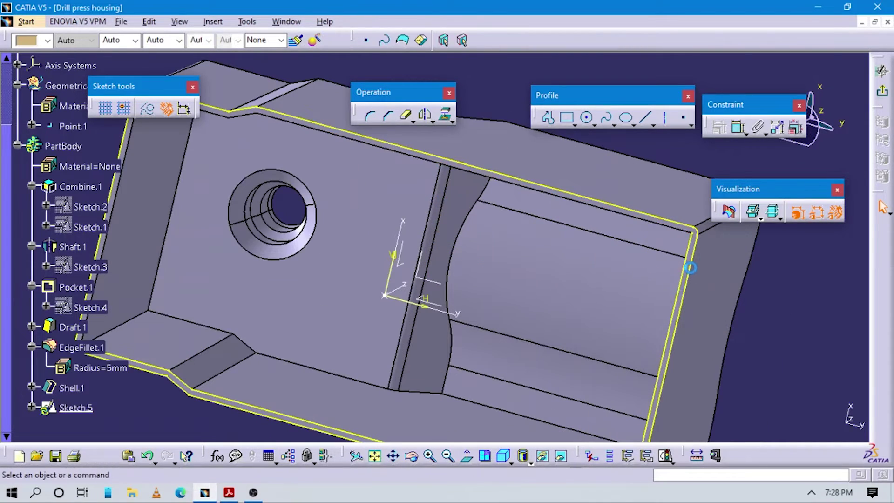
{"action": "left_click", "coordinate": [687, 261]}
{"action": "key", "text": "Delete"}
{"action": "middle_click_drag", "start_coordinate": [192, 438], "coordinate": [337, 350]}
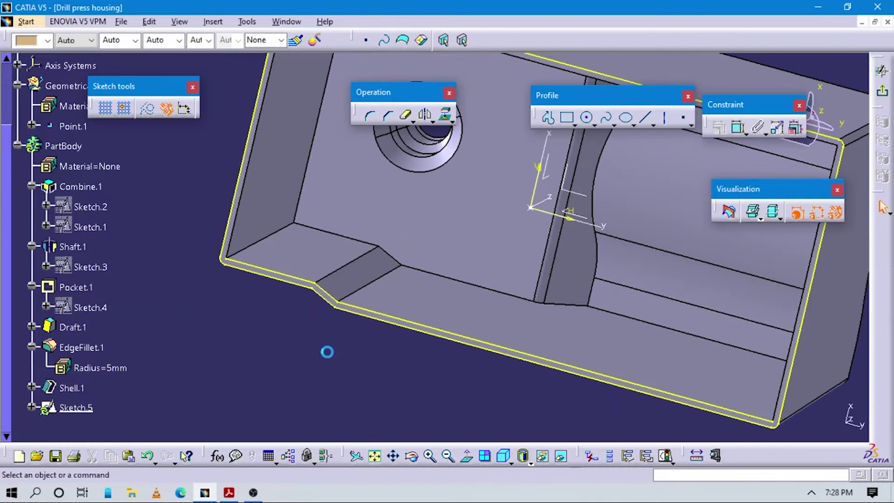
Delete the remaining projected inner rim lines along the last long side, its slanted step and the adjoining short side
{"action": "left_click", "coordinate": [351, 313]}
{"action": "left_click", "coordinate": [327, 292]}
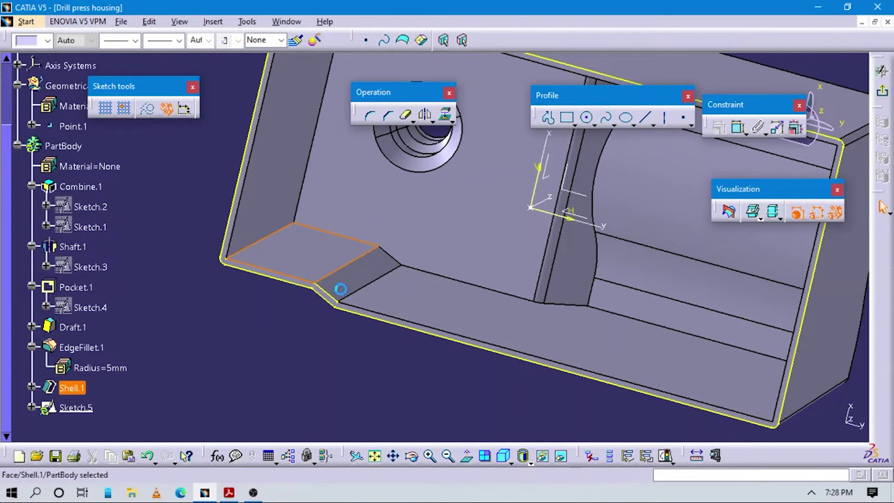
{"action": "left_click", "coordinate": [328, 291]}
{"action": "key", "text": "Delete"}
{"action": "left_click", "coordinate": [299, 277]}
{"action": "key", "text": "Delete"}
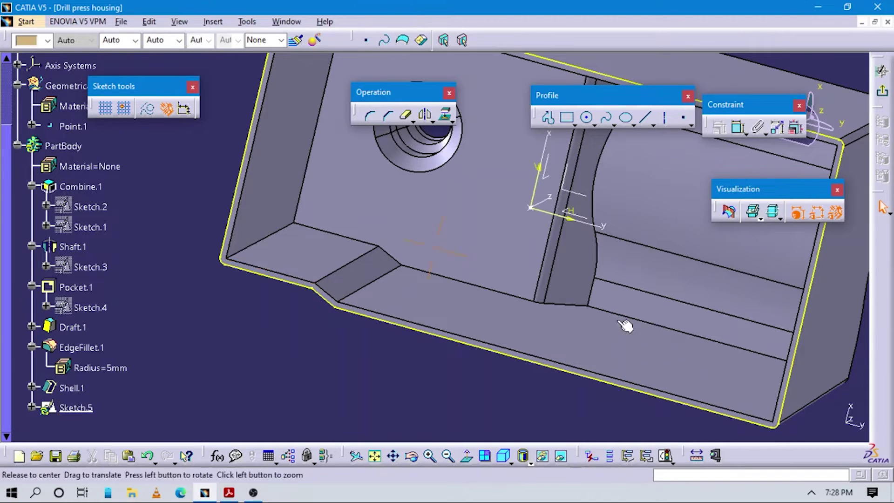
Align the view normal to the sketch plane and hide the housing solid so only the projected outline shows
{"action": "middle_click_drag", "start_coordinate": [627, 325], "coordinate": [472, 431], "text": "ctrl"}
{"action": "left_click", "coordinate": [466, 456]}
{"action": "mouse_move", "coordinate": [492, 339]}
{"action": "middle_mouse_down", "text": "ctrl"}
{"action": "mouse_move", "coordinate": [487, 330]}
{"action": "mouse_move", "coordinate": [525, 353]}
{"action": "middle_mouse_up", "text": "ctrl"}
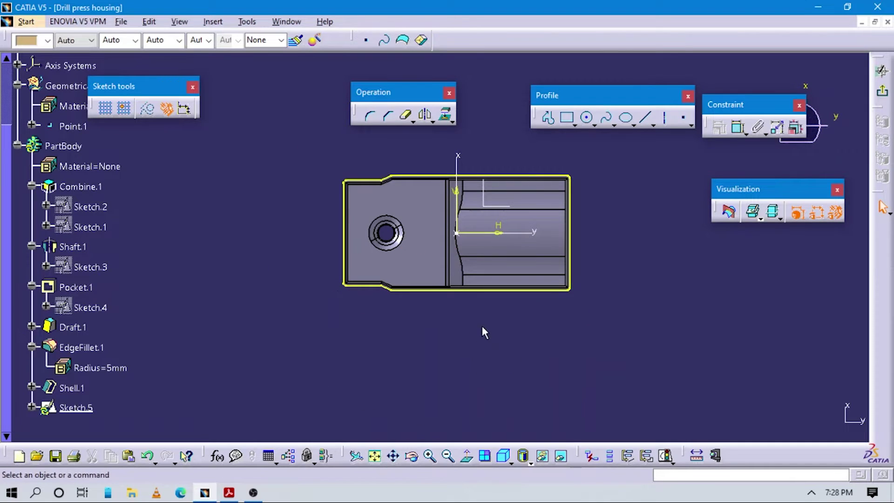
{"action": "right_click", "coordinate": [85, 188]}
{"action": "left_click", "coordinate": [136, 227]}
{"action": "mouse_move", "coordinate": [440, 324]}
{"action": "middle_mouse_down"}
{"action": "mouse_move", "coordinate": [498, 328]}
{"action": "mouse_move", "coordinate": [497, 349]}
{"action": "middle_mouse_up"}
Try to offset the entire projected outline at once with the Offset tool
{"action": "left_click_drag", "start_coordinate": [274, 131], "coordinate": [628, 349]}
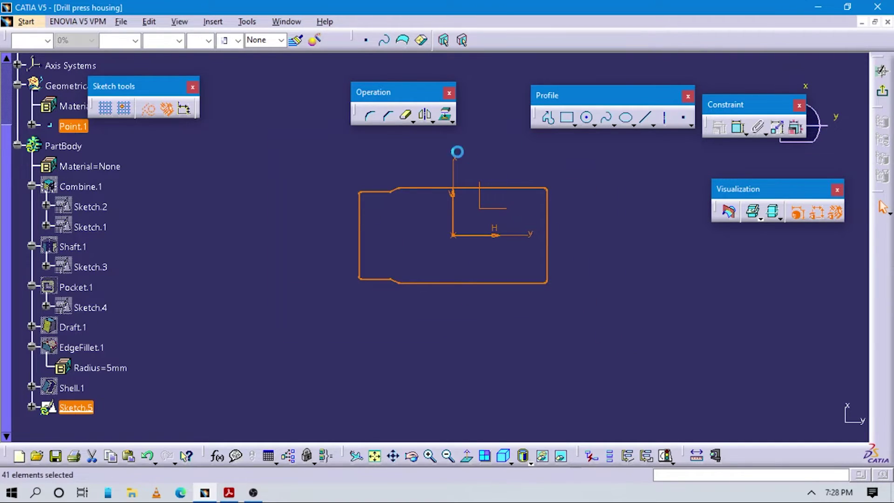
{"action": "left_click", "coordinate": [434, 122]}
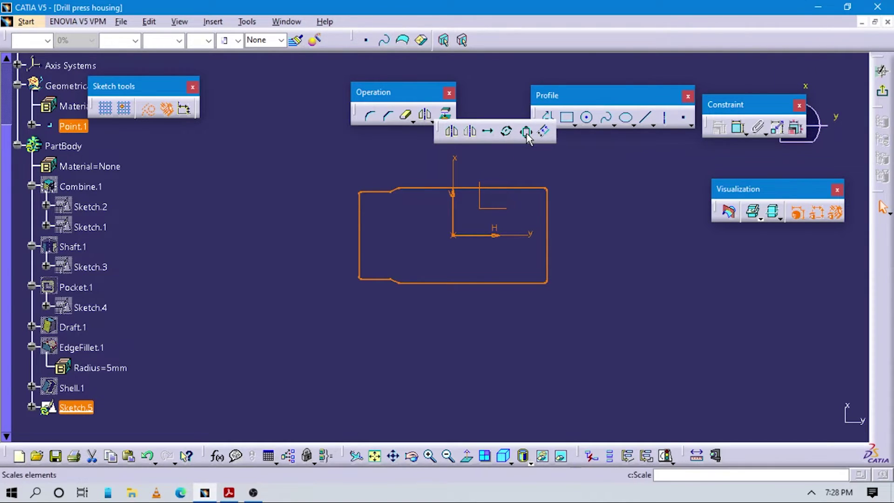
{"action": "left_click", "coordinate": [544, 131]}
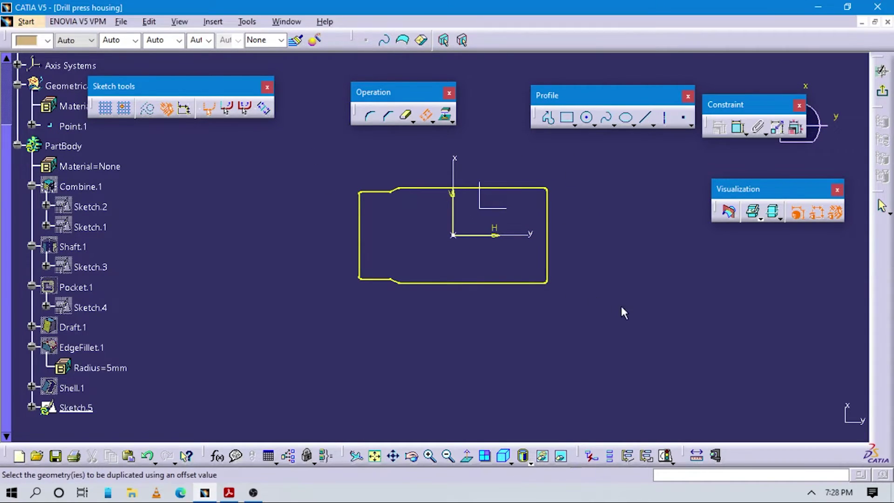
{"action": "left_click_drag", "start_coordinate": [614, 303], "coordinate": [624, 309]}
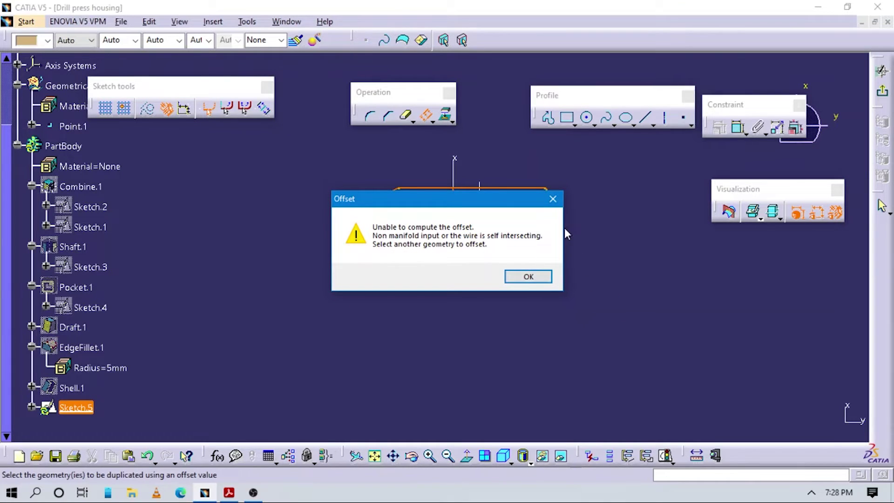
{"action": "left_click", "coordinate": [553, 200]}
{"action": "key", "text": "Escape"}
Offset the outline's wide end line outward by about 26.7 mm, after looking up the flange offset in the PDF drawing
{"action": "mouse_move", "coordinate": [511, 305]}
{"action": "middle_mouse_down"}
{"action": "mouse_move", "coordinate": [509, 271]}
{"action": "mouse_move", "coordinate": [465, 226]}
{"action": "mouse_move", "coordinate": [469, 236]}
{"action": "middle_mouse_up"}
{"action": "left_click", "coordinate": [425, 115]}
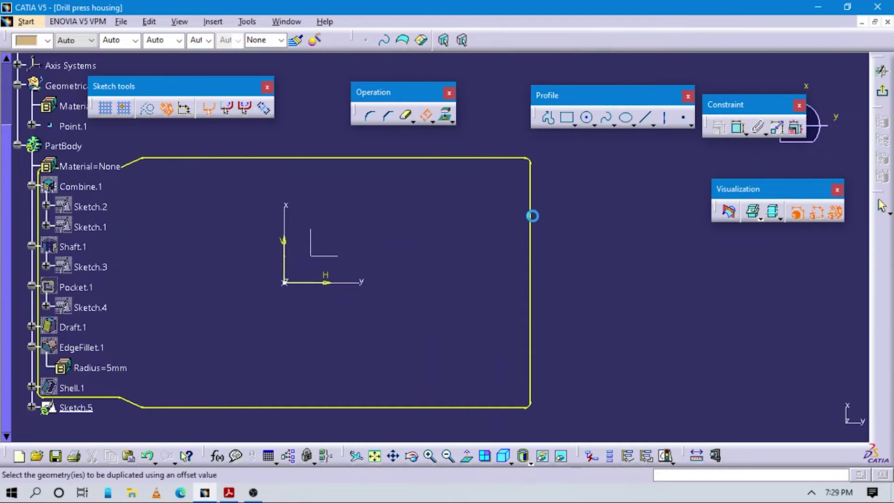
{"action": "left_click", "coordinate": [532, 217]}
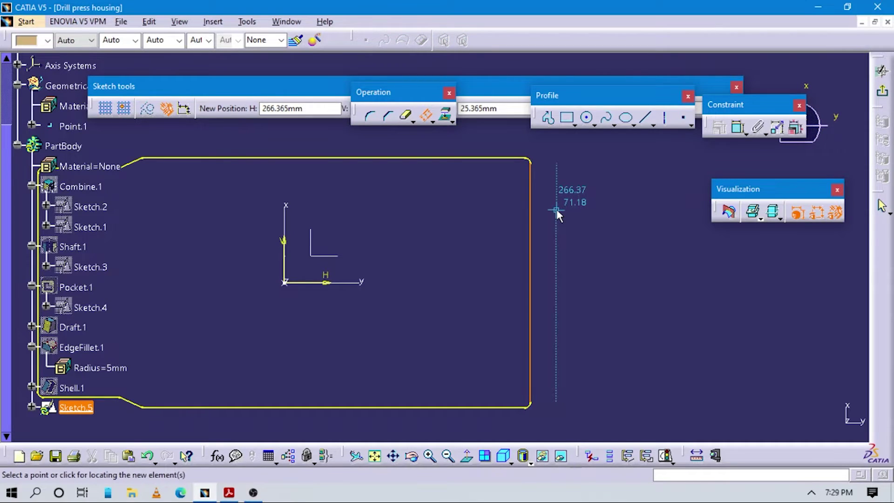
{"action": "key", "text": "alt+Tab"}
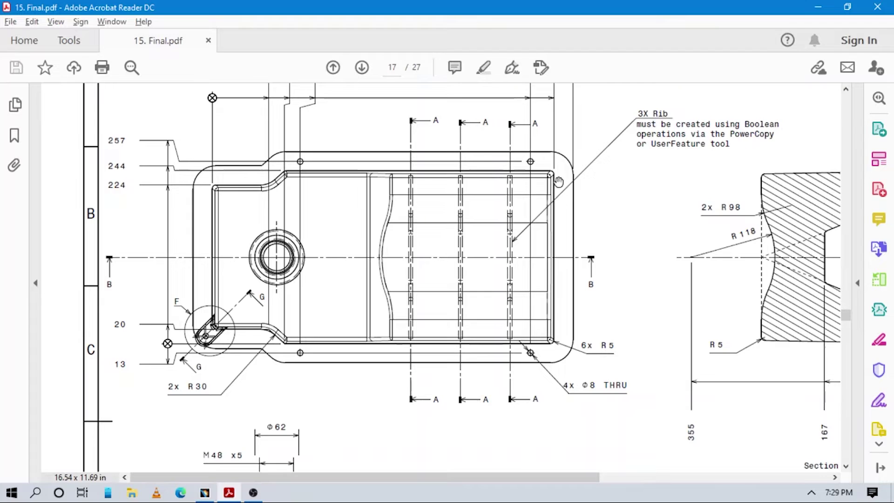
{"action": "scroll", "coordinate": [564, 215], "scroll_direction": "up", "scroll_amount": 3}
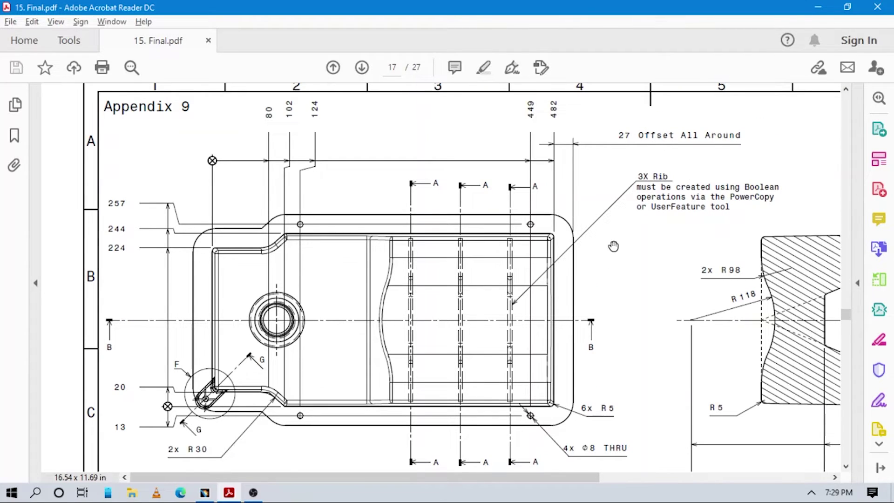
{"action": "key", "text": "alt+Tab"}
{"action": "left_click", "coordinate": [557, 228]}
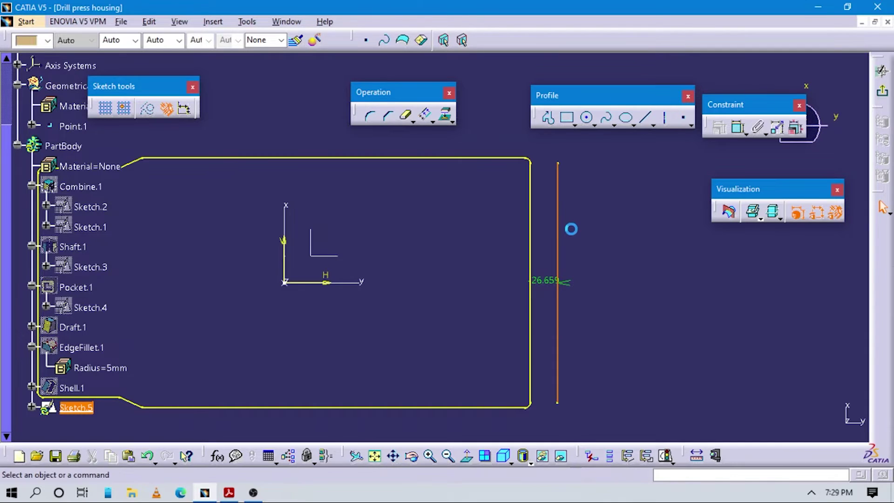
Recheck the flange offset in the PDF drawing and set the wide end line's outward offset to -27 mm
{"action": "key", "text": "alt+Tab"}
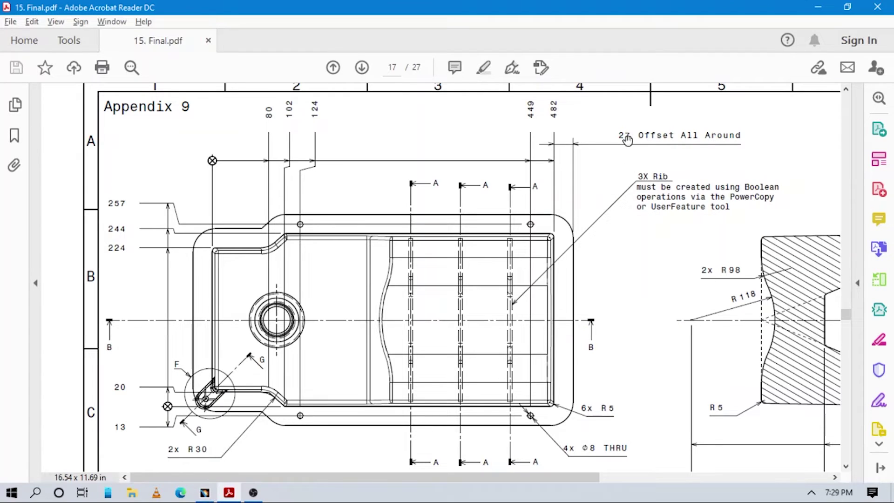
{"action": "key", "text": "alt+Tab"}
{"action": "key", "text": "alt+Tab"}
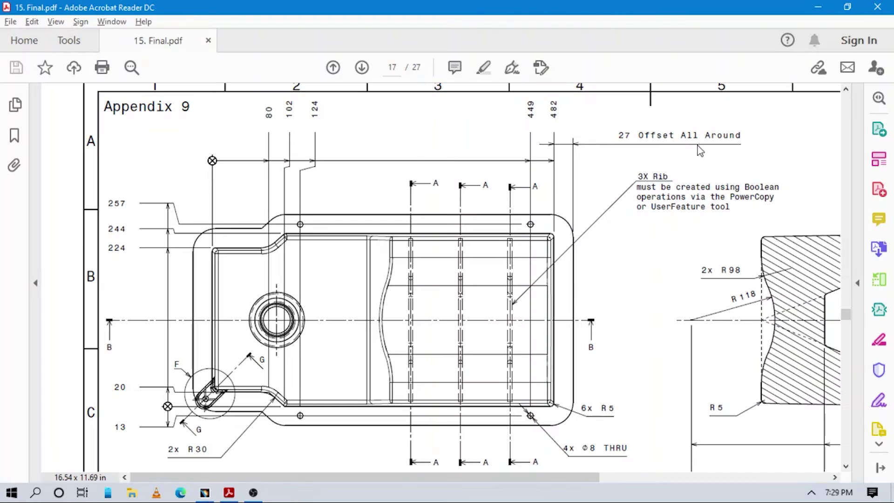
{"action": "key", "text": "alt+Tab"}
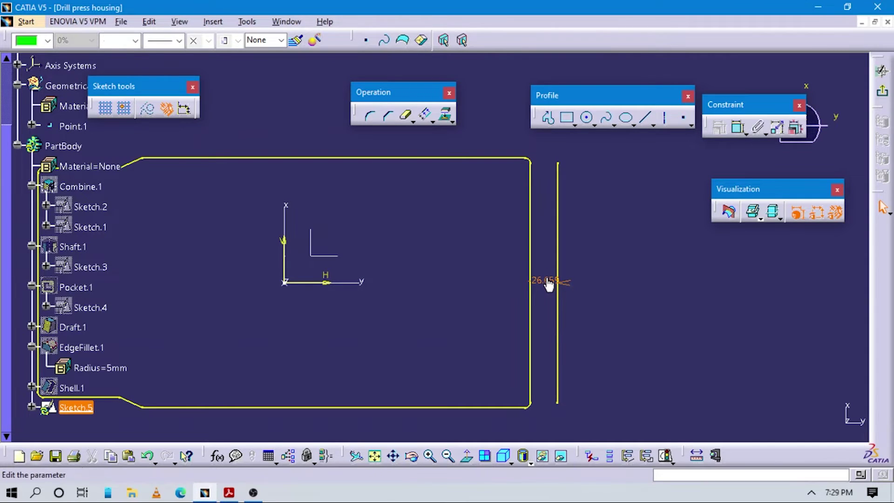
{"action": "double_click", "coordinate": [558, 293]}
{"action": "type", "text": "27"}
{"action": "key", "text": "Return"}
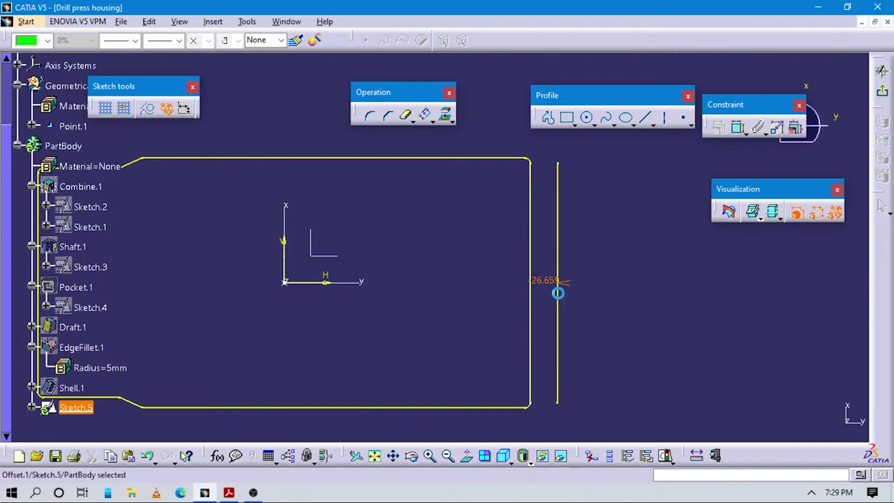
{"action": "double_click", "coordinate": [515, 277]}
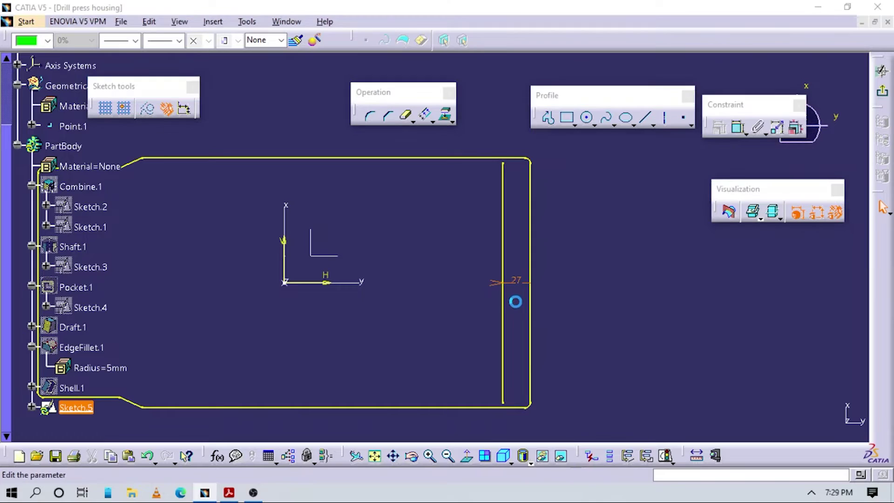
{"action": "type", "text": "-27"}
{"action": "key", "text": "Return"}
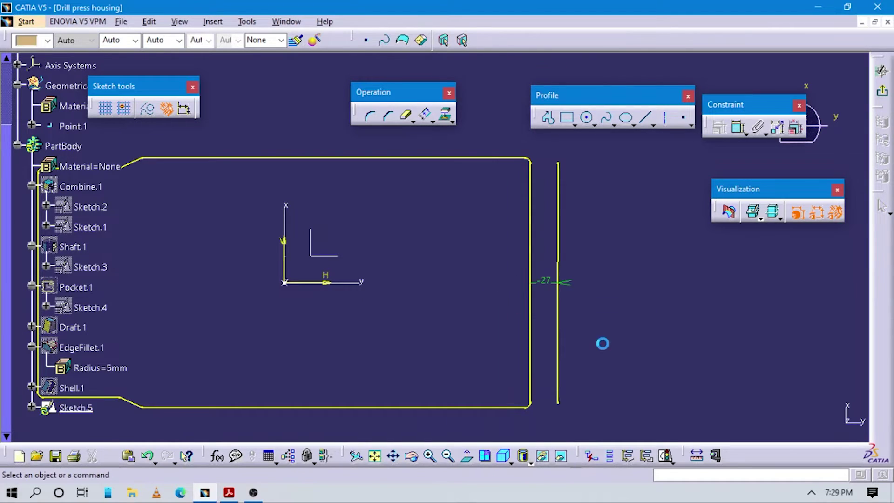
Offset the upper long side of the outline outward and set its offset value to -27 mm
{"action": "middle_click_drag", "start_coordinate": [496, 281], "coordinate": [536, 351]}
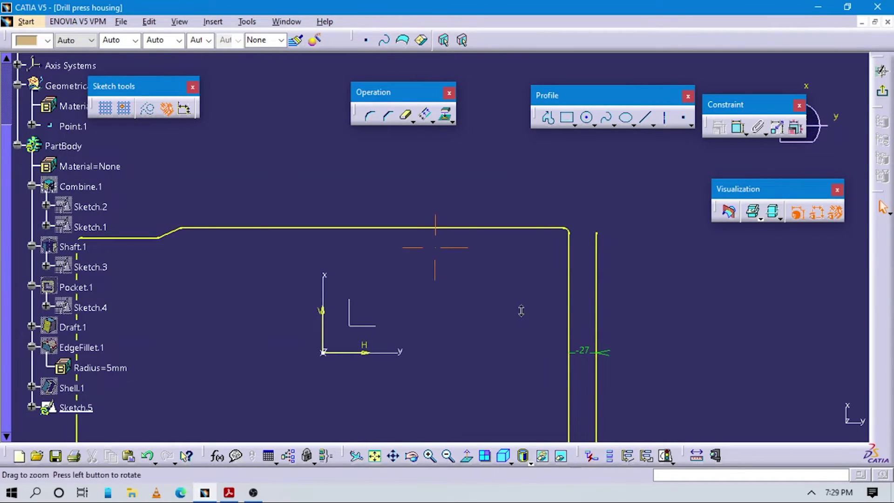
{"action": "left_click", "coordinate": [425, 114]}
{"action": "left_click", "coordinate": [465, 228]}
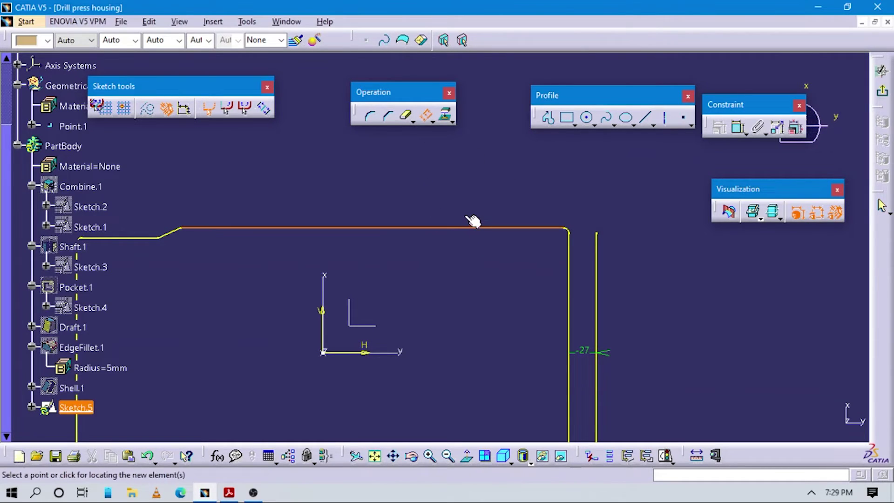
{"action": "left_click", "coordinate": [471, 204]}
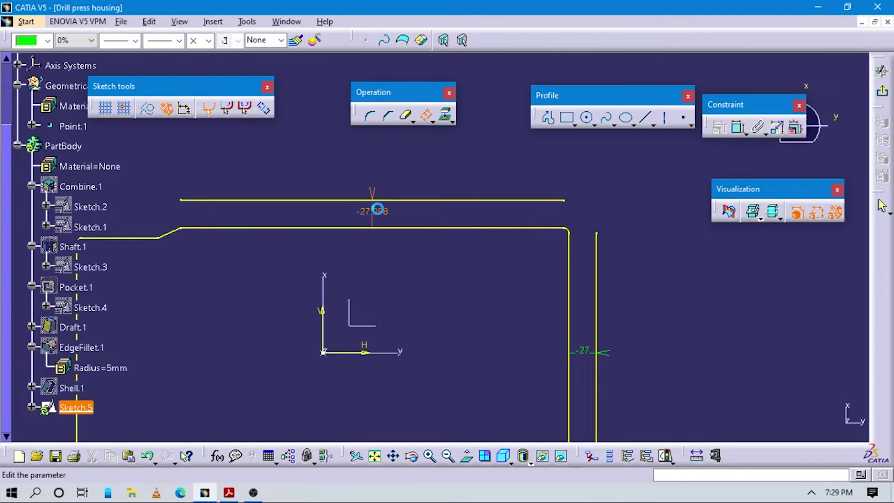
{"action": "double_click", "coordinate": [372, 210]}
{"action": "type", "text": "-27mm"}
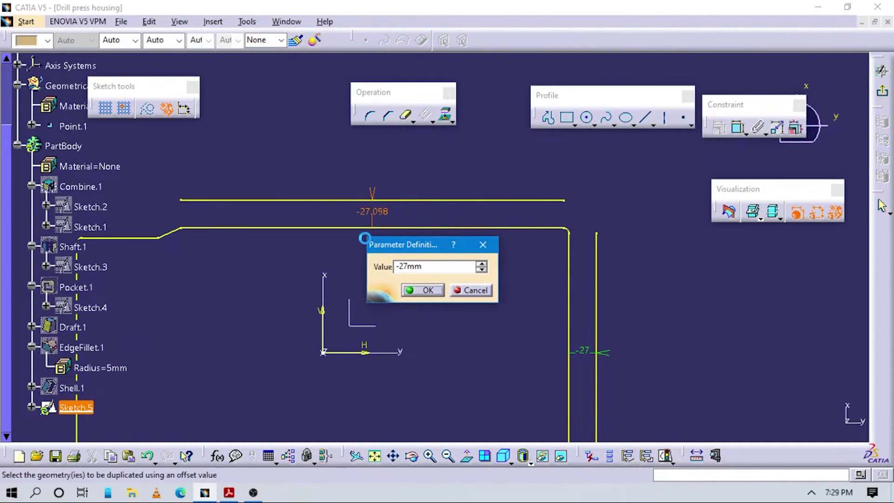
{"action": "key", "text": "Return"}
Offset the upper short side beside the slanted step outward and set its offset value to -27 mm
{"action": "mouse_move", "coordinate": [267, 280]}
{"action": "middle_mouse_down"}
{"action": "mouse_move", "coordinate": [491, 285]}
{"action": "mouse_move", "coordinate": [555, 258]}
{"action": "middle_mouse_up"}
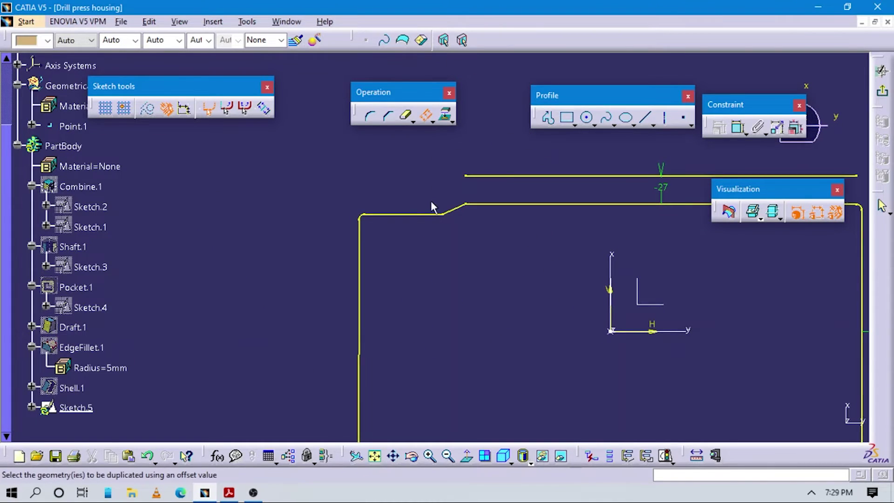
{"action": "left_click", "coordinate": [422, 214]}
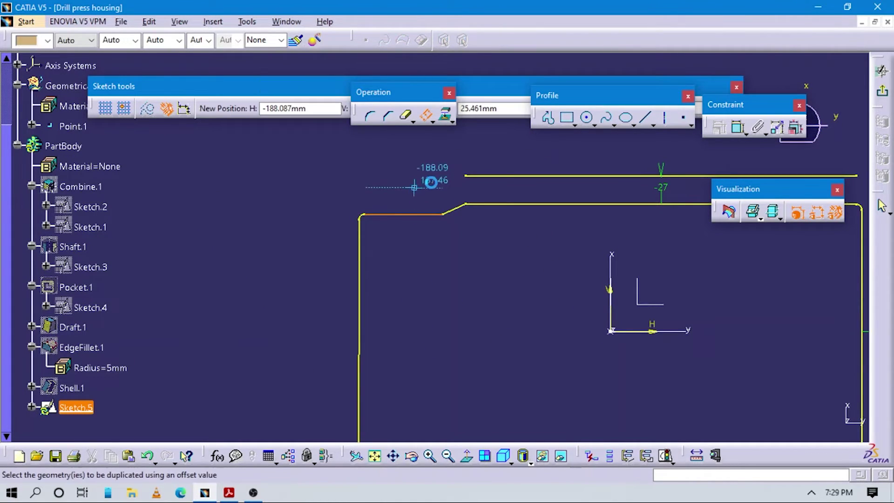
{"action": "left_click", "coordinate": [415, 188]}
{"action": "double_click", "coordinate": [403, 198]}
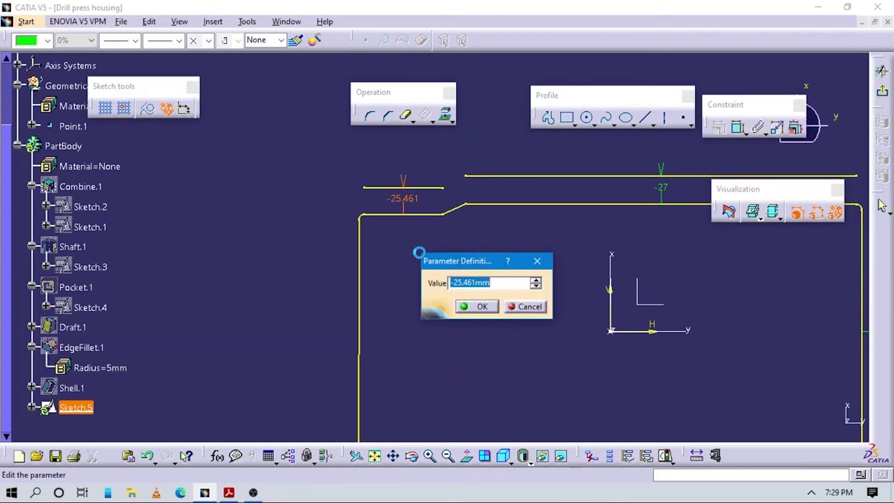
{"action": "type", "text": "-27"}
{"action": "key", "text": "Return"}
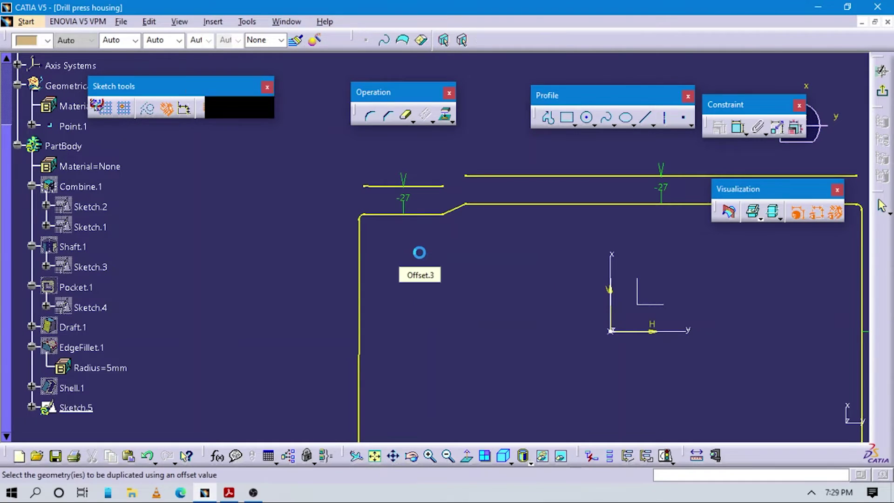
Offset the outline's narrow end line outward and set its offset value to -27 mm
{"action": "left_click", "coordinate": [363, 257]}
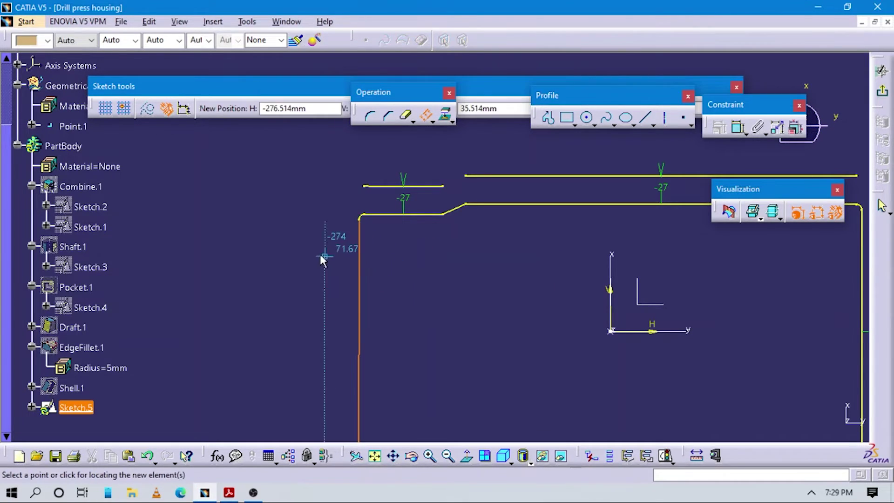
{"action": "left_click", "coordinate": [350, 323]}
{"action": "double_click", "coordinate": [350, 323]}
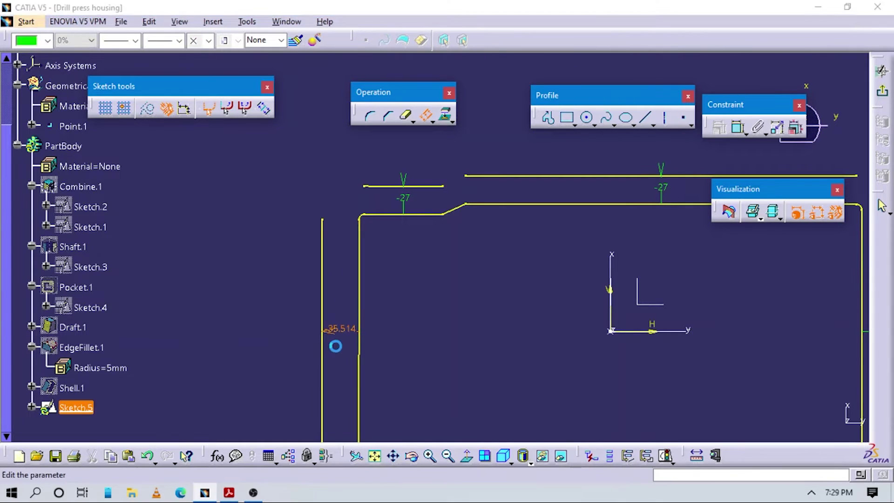
{"action": "type", "text": "-27"}
{"action": "key", "text": "Return"}
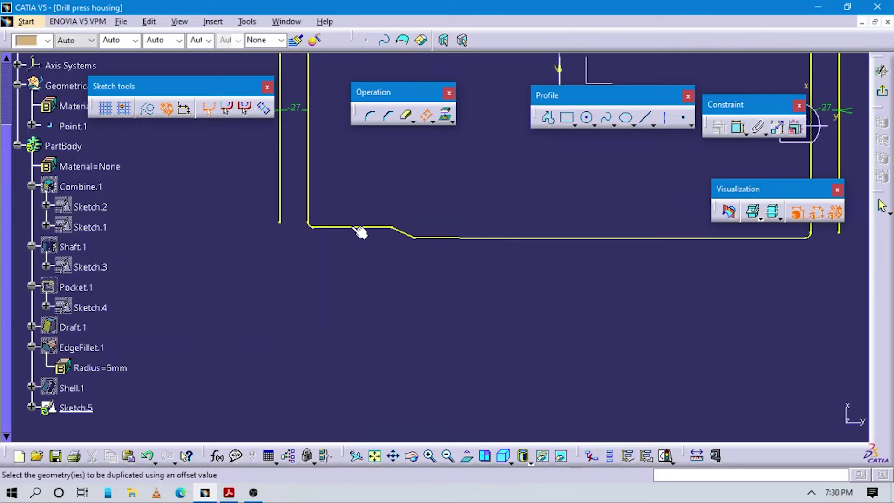
Offset the lower short side of the outline outward and set its offset value to -27 mm
{"action": "left_click", "coordinate": [360, 228]}
{"action": "left_click", "coordinate": [344, 269]}
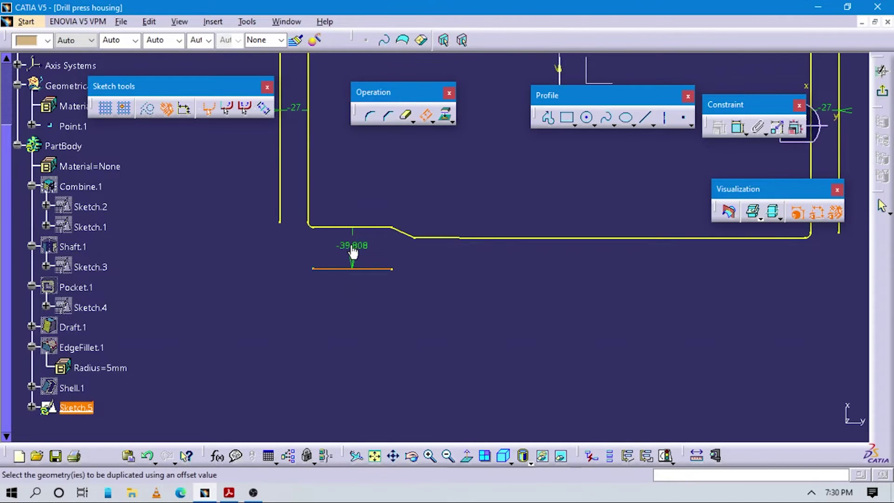
{"action": "double_click", "coordinate": [353, 246]}
{"action": "type", "text": "-27"}
{"action": "key", "text": "Return"}
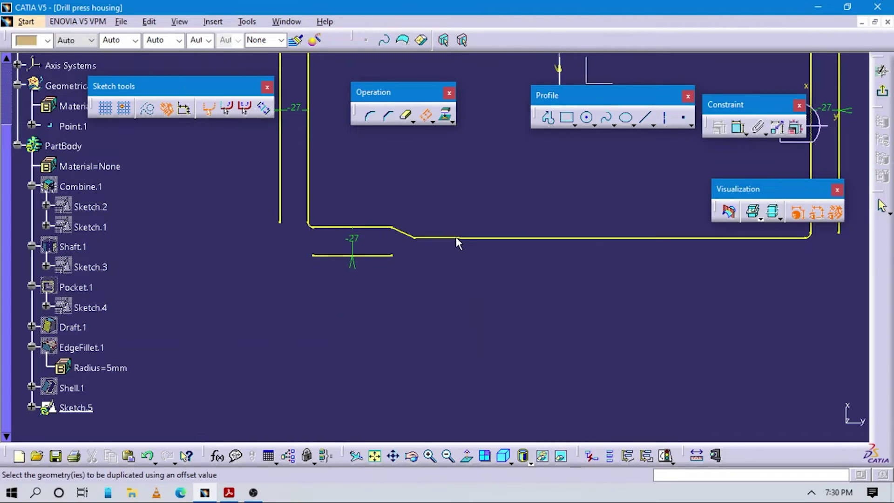
Offset the lower long side of the outline outward and set its offset value to -27 mm
{"action": "left_click", "coordinate": [457, 239]}
{"action": "left_click", "coordinate": [457, 289]}
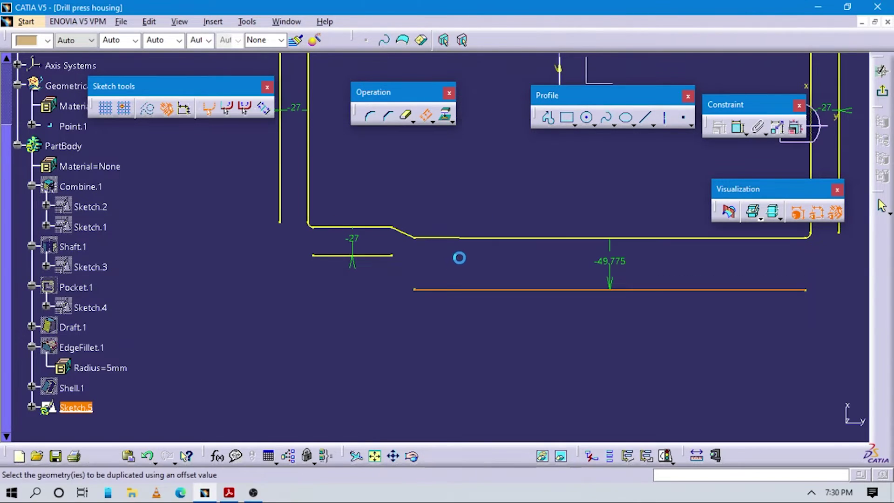
{"action": "double_click", "coordinate": [608, 266]}
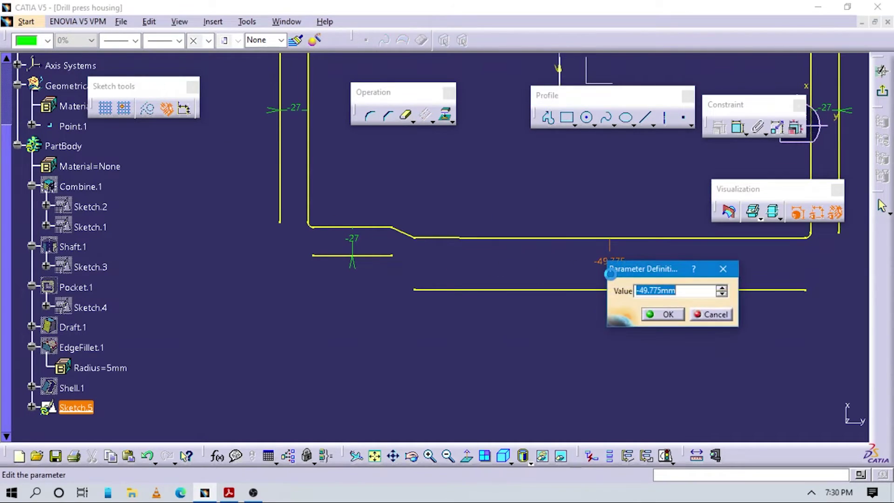
{"action": "type", "text": "-27mm"}
{"action": "key", "text": "Return"}
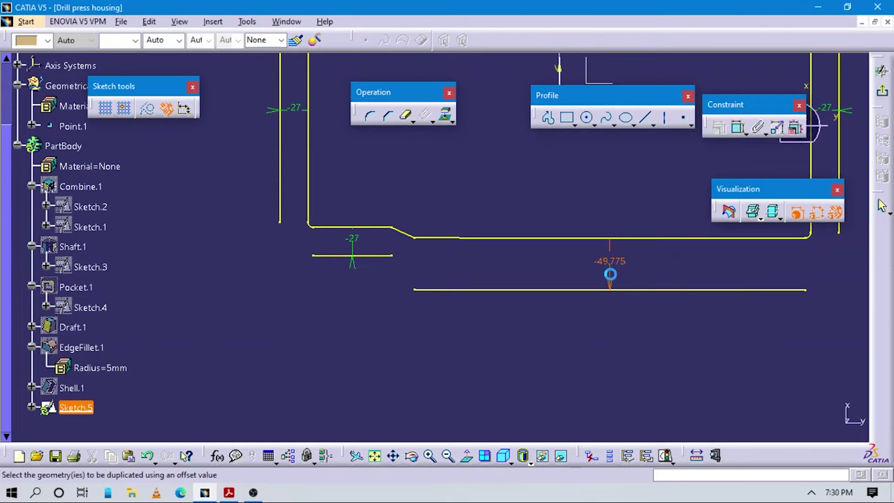
{"action": "mouse_move", "coordinate": [473, 283]}
{"action": "middle_mouse_down"}
{"action": "mouse_move", "coordinate": [455, 286]}
{"action": "mouse_move", "coordinate": [446, 212]}
{"action": "middle_mouse_up"}
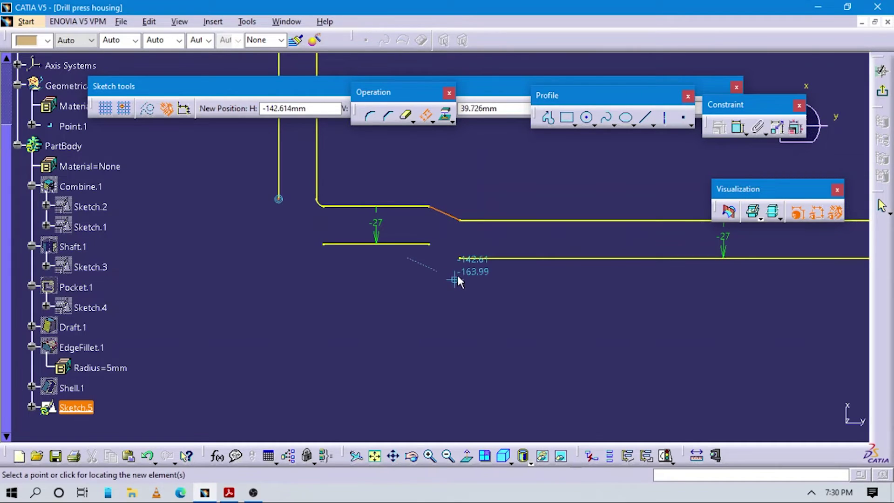
Try to offset the lower slanted step line outward, and restore the lower long side's offset value to -27 mm
{"action": "left_click", "coordinate": [464, 295]}
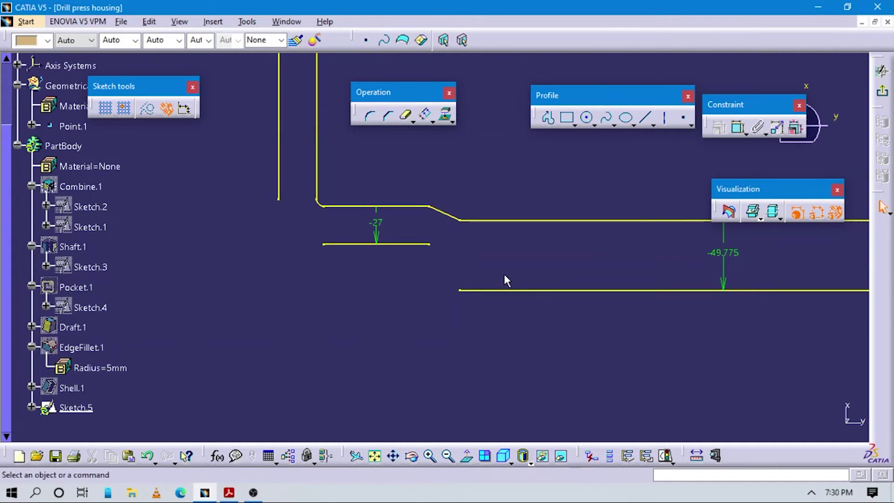
{"action": "double_click", "coordinate": [734, 262]}
{"action": "type", "text": "-"}
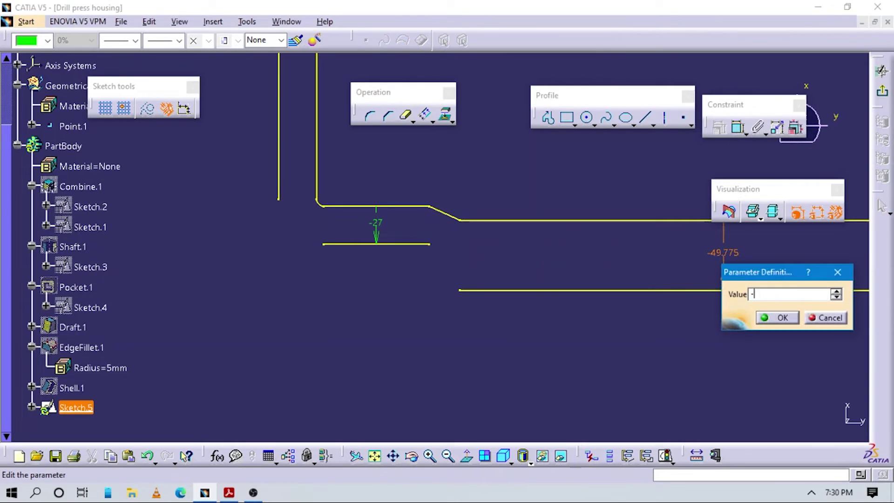
{"action": "type", "text": "27mm"}
{"action": "key", "text": "Return"}
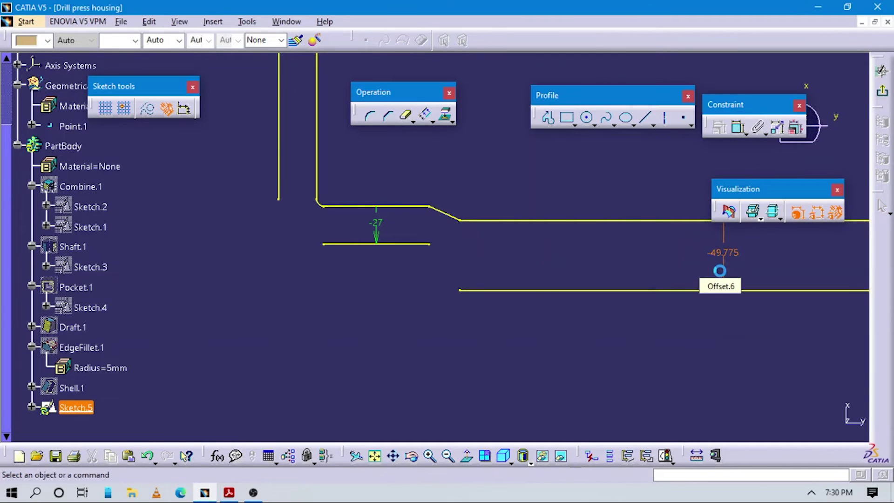
Examine the top view and section view B-B of the PDF drawing for the flange outline and dimensions
{"action": "mouse_move", "coordinate": [462, 279]}
{"action": "middle_mouse_down"}
{"action": "mouse_move", "coordinate": [472, 323]}
{"action": "mouse_move", "coordinate": [435, 262]}
{"action": "mouse_move", "coordinate": [491, 328]}
{"action": "middle_mouse_up"}
{"action": "mouse_move", "coordinate": [525, 297]}
{"action": "middle_mouse_down"}
{"action": "mouse_move", "coordinate": [531, 312]}
{"action": "mouse_move", "coordinate": [457, 282]}
{"action": "mouse_move", "coordinate": [564, 325]}
{"action": "mouse_move", "coordinate": [558, 300]}
{"action": "middle_mouse_up"}
{"action": "key", "text": "alt+Tab"}
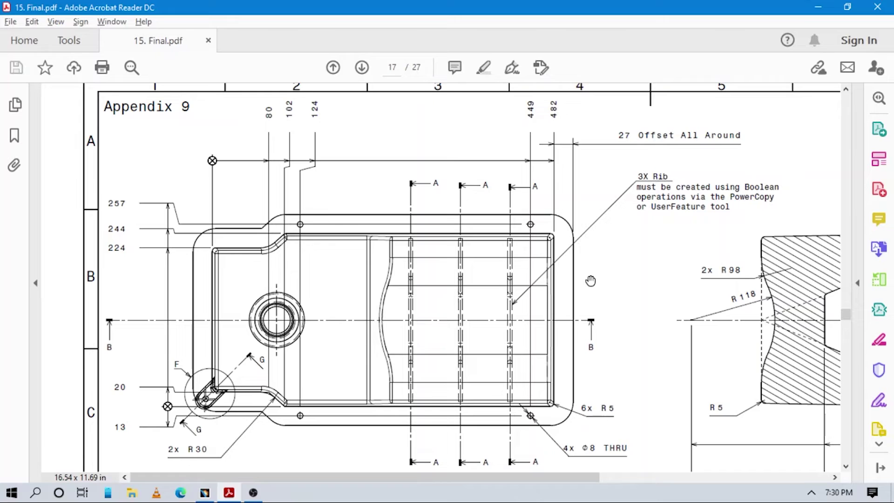
{"action": "scroll", "coordinate": [645, 385], "scroll_direction": "down", "scroll_amount": 3}
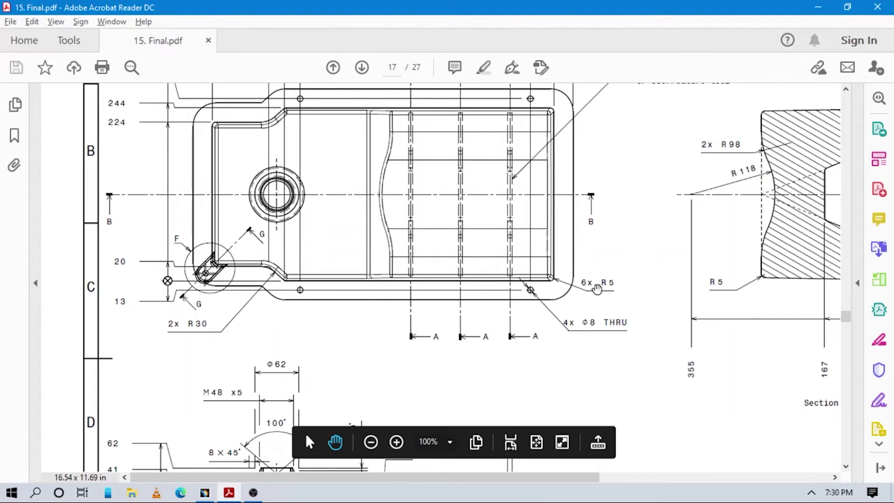
{"action": "scroll", "coordinate": [355, 305], "scroll_direction": "down", "scroll_amount": 12}
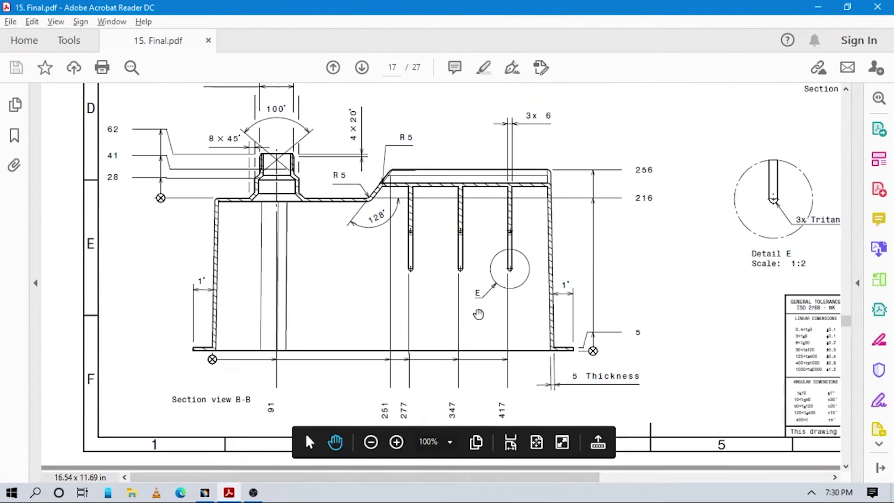
{"action": "scroll", "coordinate": [498, 307], "scroll_direction": "up", "scroll_amount": 2}
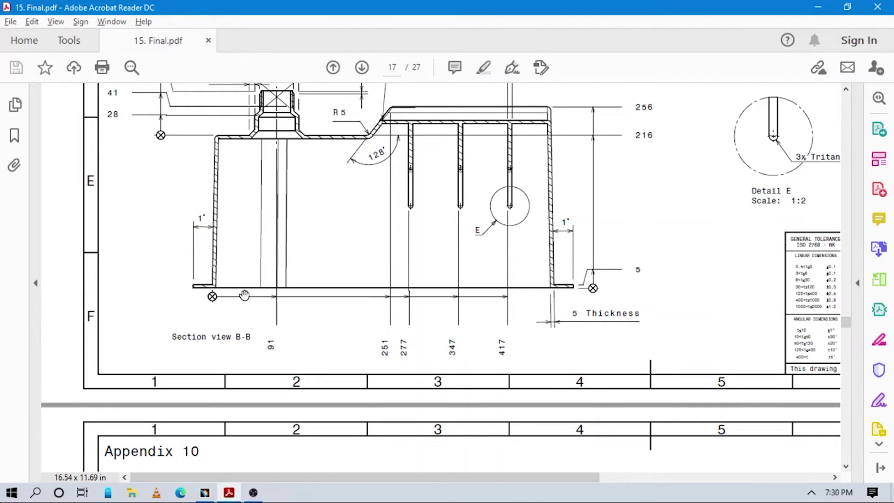
{"action": "scroll", "coordinate": [261, 273], "scroll_direction": "up", "scroll_amount": 4}
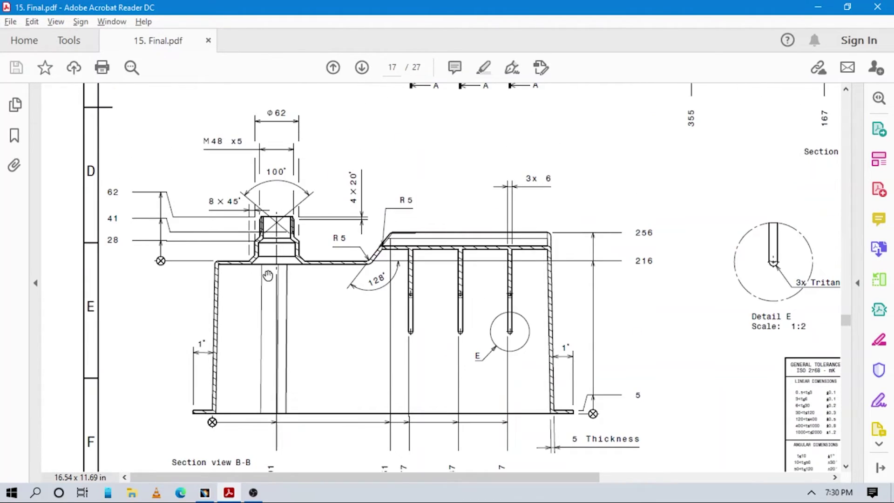
{"action": "scroll", "coordinate": [268, 275], "scroll_direction": "up", "scroll_amount": 8}
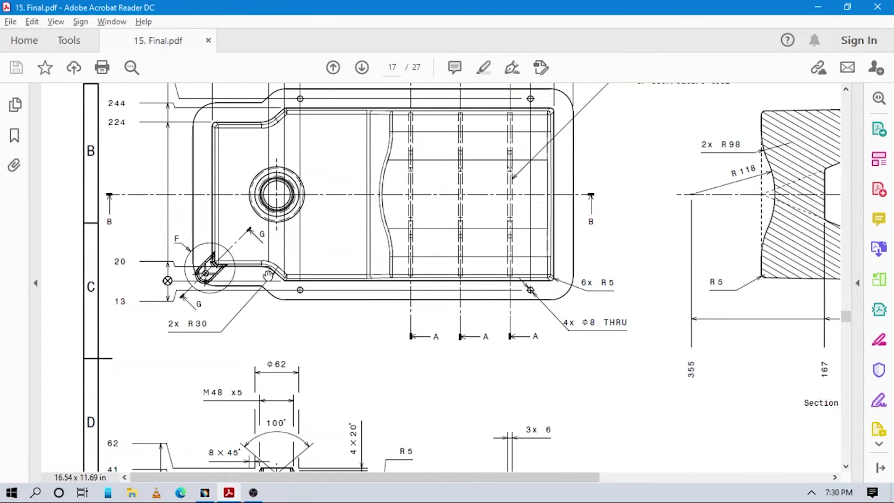
{"action": "scroll", "coordinate": [268, 275], "scroll_direction": "up", "scroll_amount": 2}
{"action": "mouse_move", "coordinate": [506, 307]}
{"action": "left_mouse_down"}
{"action": "mouse_move", "coordinate": [319, 243]}
{"action": "mouse_move", "coordinate": [521, 313]}
{"action": "left_mouse_up"}
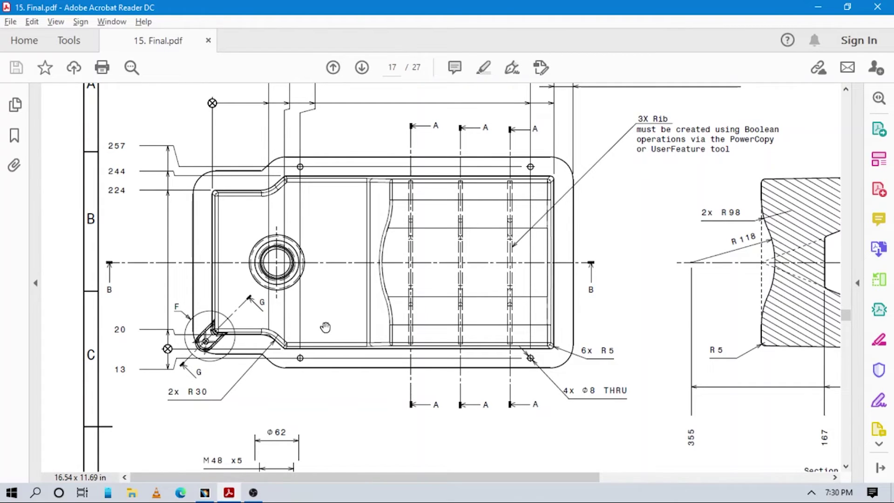
{"action": "left_click_drag", "start_coordinate": [377, 284], "coordinate": [348, 357]}
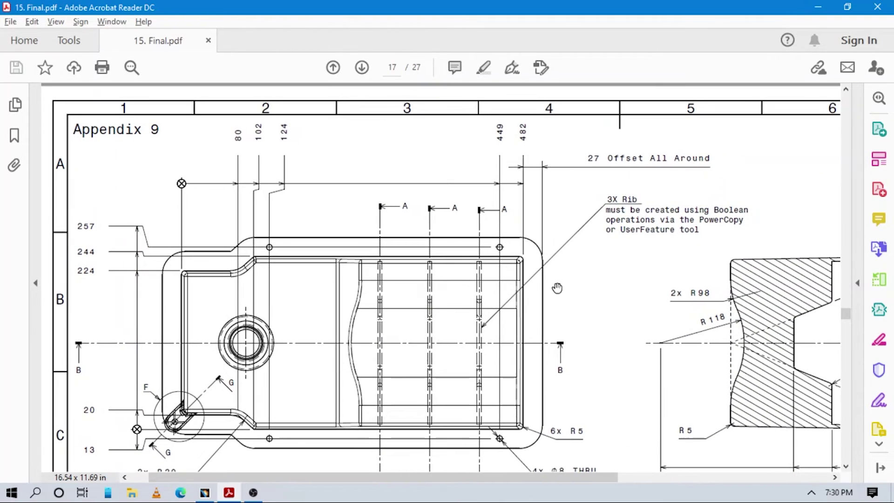
{"action": "key", "text": "alt+Tab"}
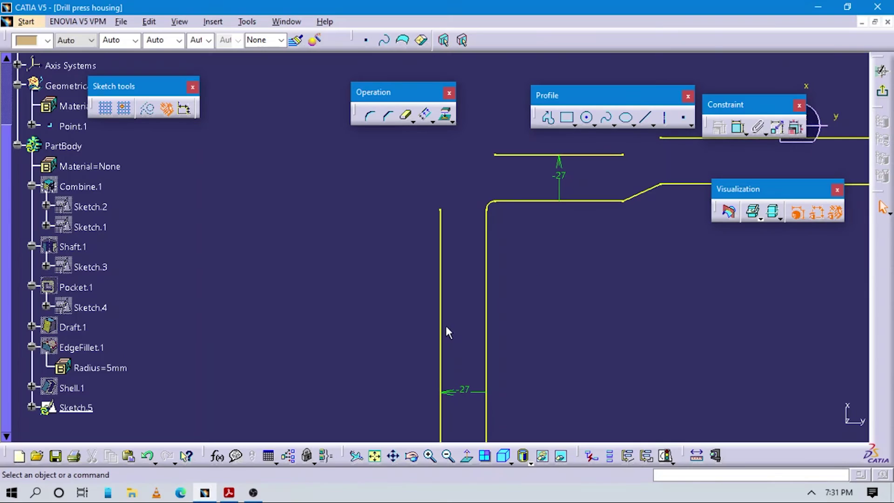
Trim the narrow end offset line and the upper short offset line to meet in a sharp corner
{"action": "middle_click_drag", "start_coordinate": [599, 398], "coordinate": [545, 335]}
{"action": "mouse_move", "coordinate": [484, 264]}
{"action": "middle_mouse_down"}
{"action": "mouse_move", "coordinate": [541, 329]}
{"action": "mouse_move", "coordinate": [542, 275]}
{"action": "middle_mouse_up"}
{"action": "middle_click_drag", "start_coordinate": [657, 395], "coordinate": [620, 296]}
{"action": "left_click", "coordinate": [406, 114]}
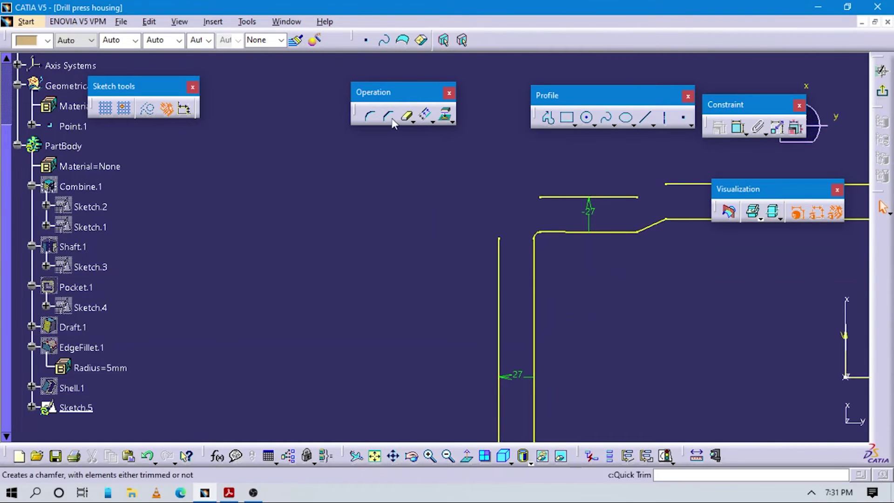
{"action": "left_click", "coordinate": [412, 122]}
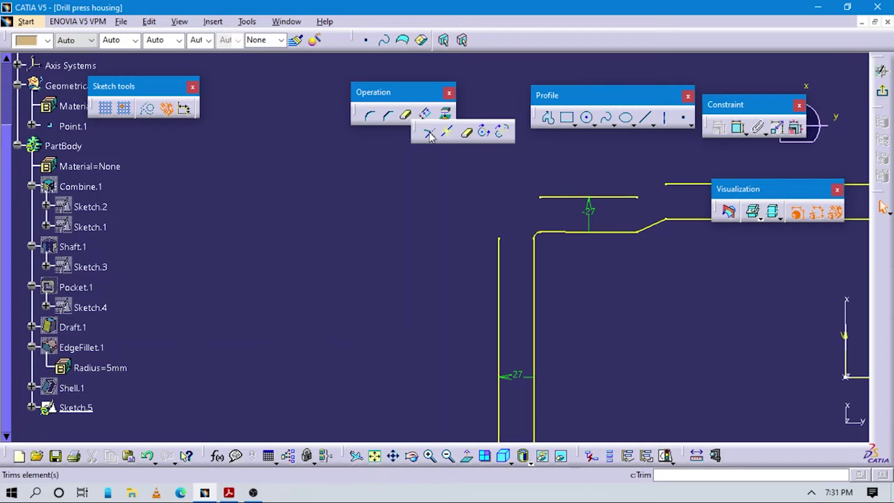
{"action": "left_click", "coordinate": [429, 135]}
{"action": "left_click", "coordinate": [498, 257]}
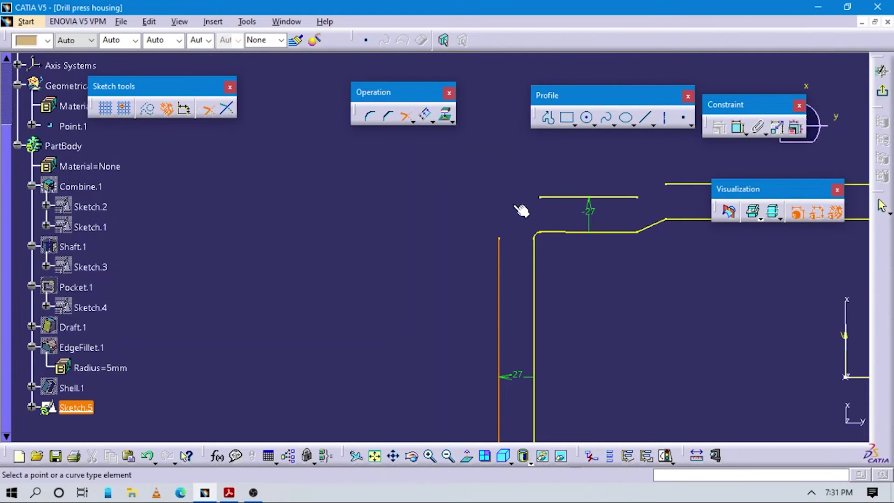
{"action": "left_click", "coordinate": [562, 198]}
{"action": "middle_click_drag", "start_coordinate": [698, 318], "coordinate": [568, 237]}
{"action": "left_click", "coordinate": [599, 227]}
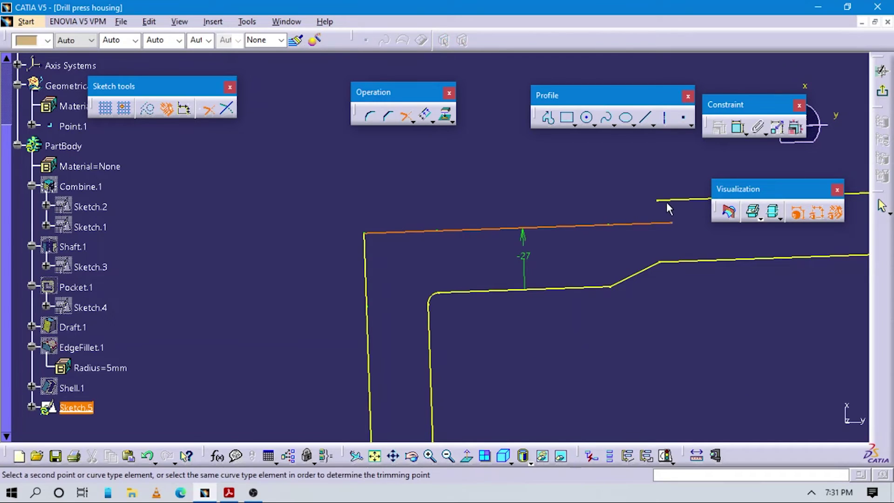
{"action": "key", "text": "Escape"}
Trim the narrow end offset line and the lower short offset line to meet in a sharp corner
{"action": "mouse_move", "coordinate": [577, 340]}
{"action": "middle_mouse_down"}
{"action": "mouse_move", "coordinate": [574, 405]}
{"action": "mouse_move", "coordinate": [554, 450]}
{"action": "middle_mouse_up"}
{"action": "middle_click_drag", "start_coordinate": [554, 451], "coordinate": [546, 275]}
{"action": "middle_click_drag", "start_coordinate": [526, 328], "coordinate": [553, 217]}
{"action": "left_click", "coordinate": [432, 219]}
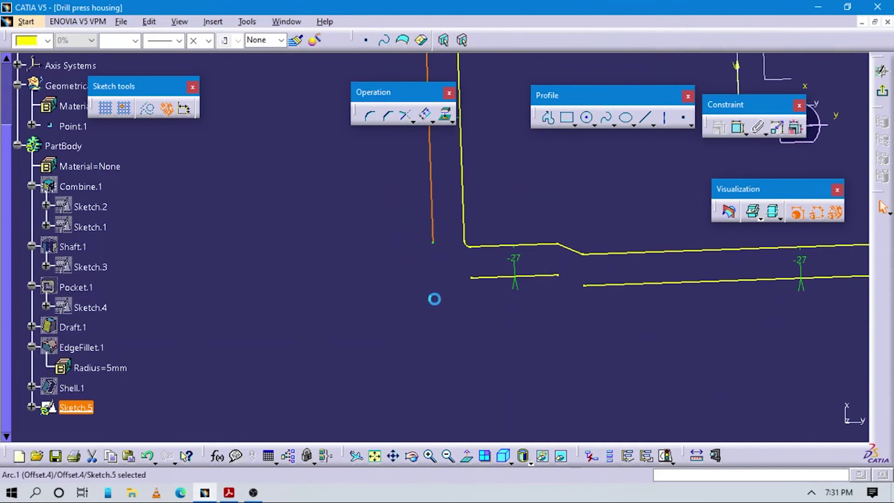
{"action": "left_click", "coordinate": [414, 247]}
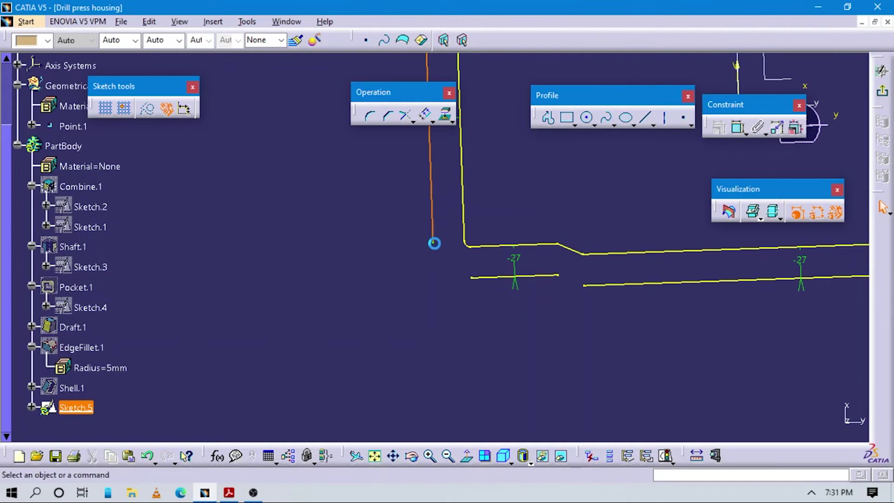
{"action": "left_click", "coordinate": [405, 116]}
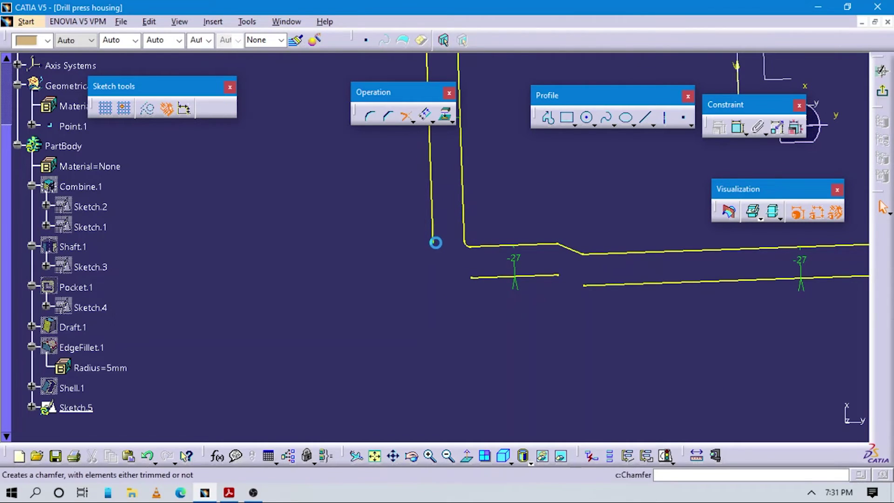
{"action": "left_click", "coordinate": [433, 236]}
{"action": "left_click", "coordinate": [484, 278]}
Trim the lower and upper long offset lines to sharp corners with the wide end's offset line
{"action": "middle_click_drag", "start_coordinate": [517, 309], "coordinate": [93, 367]}
{"action": "left_click", "coordinate": [588, 331]}
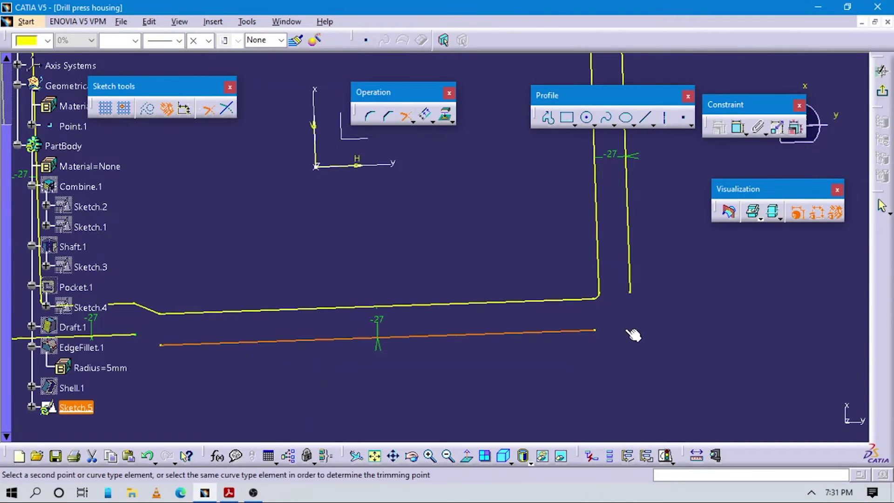
{"action": "left_click", "coordinate": [630, 275]}
{"action": "mouse_move", "coordinate": [650, 319]}
{"action": "middle_mouse_down"}
{"action": "mouse_move", "coordinate": [663, 275]}
{"action": "mouse_move", "coordinate": [539, 276]}
{"action": "middle_mouse_up"}
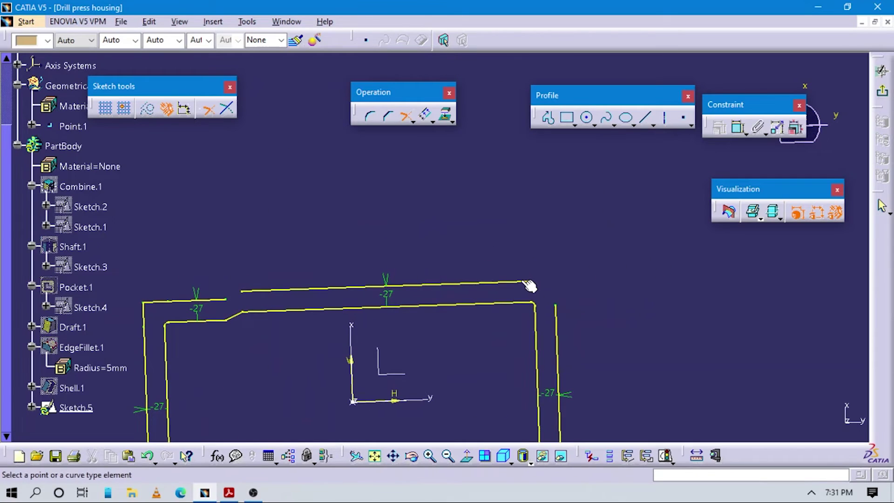
{"action": "left_click", "coordinate": [531, 285]}
{"action": "left_click", "coordinate": [557, 326]}
{"action": "mouse_move", "coordinate": [442, 350]}
{"action": "middle_mouse_down"}
{"action": "mouse_move", "coordinate": [289, 352]}
{"action": "mouse_move", "coordinate": [485, 252]}
{"action": "mouse_move", "coordinate": [462, 236]}
{"action": "middle_mouse_up"}
{"action": "key", "text": "Escape"}
Draw a slanted line joining the ends of the upper short and upper long offset lines
{"action": "left_click", "coordinate": [548, 117]}
{"action": "left_click", "coordinate": [451, 281]}
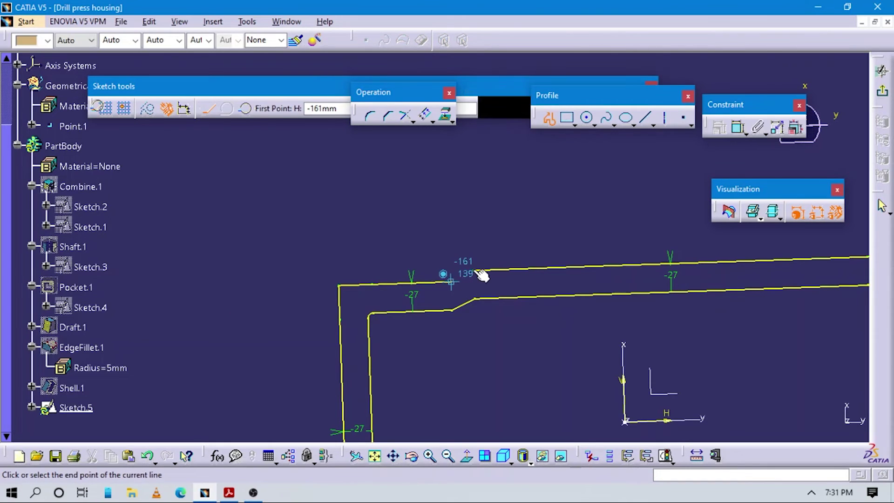
{"action": "left_click", "coordinate": [474, 270]}
{"action": "middle_click_drag", "start_coordinate": [446, 358], "coordinate": [521, 279]}
{"action": "key", "text": "Escape"}
Join the ends of the lower short and lower long offset lines with a slanted line and exit the sketch
{"action": "middle_click_drag", "start_coordinate": [495, 322], "coordinate": [491, 237]}
{"action": "left_click", "coordinate": [549, 118]}
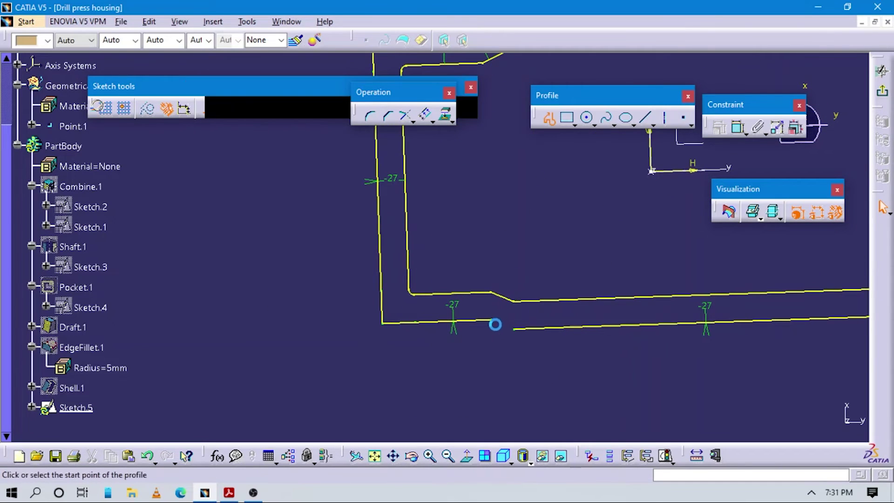
{"action": "left_click", "coordinate": [491, 320]}
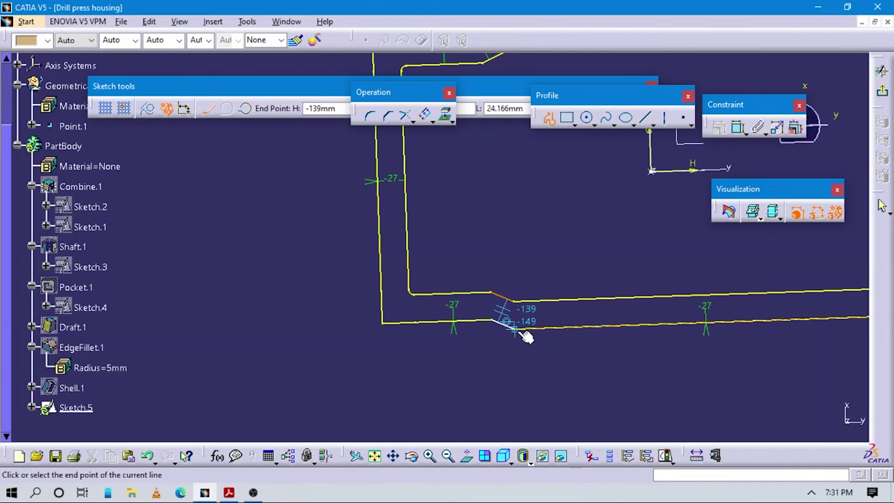
{"action": "left_click", "coordinate": [514, 329]}
{"action": "left_click", "coordinate": [574, 242]}
{"action": "mouse_move", "coordinate": [574, 241]}
{"action": "middle_mouse_down"}
{"action": "mouse_move", "coordinate": [595, 359]}
{"action": "mouse_move", "coordinate": [595, 332]}
{"action": "mouse_move", "coordinate": [614, 295]}
{"action": "mouse_move", "coordinate": [787, 267]}
{"action": "middle_mouse_up"}
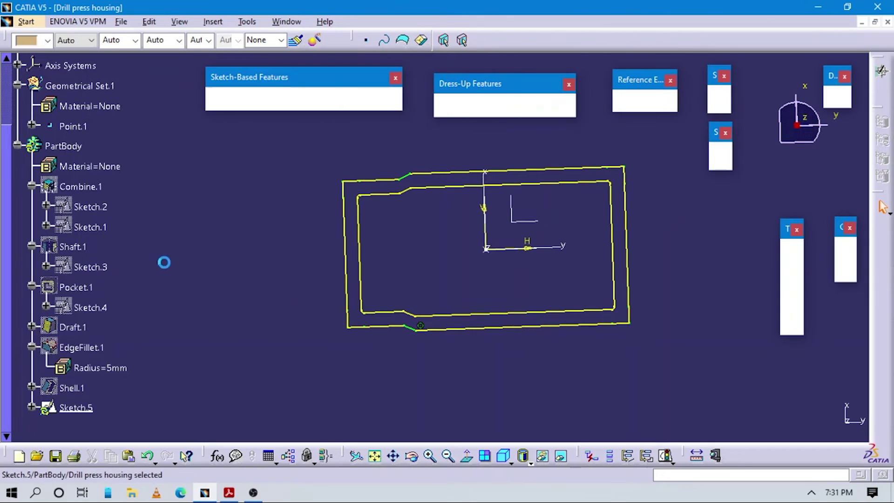
Show the hidden Combine.1 solid again
{"action": "right_click", "coordinate": [82, 186]}
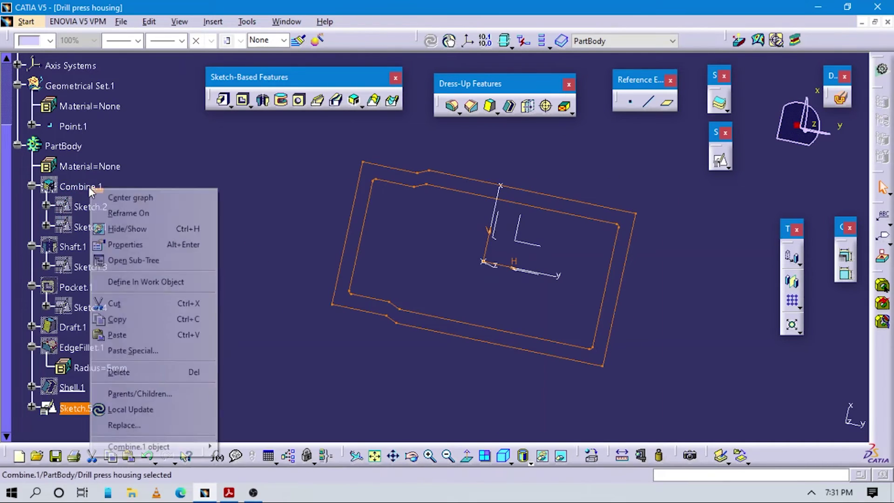
{"action": "left_click", "coordinate": [135, 228]}
{"action": "middle_click_drag", "start_coordinate": [439, 228], "coordinate": [397, 260]}
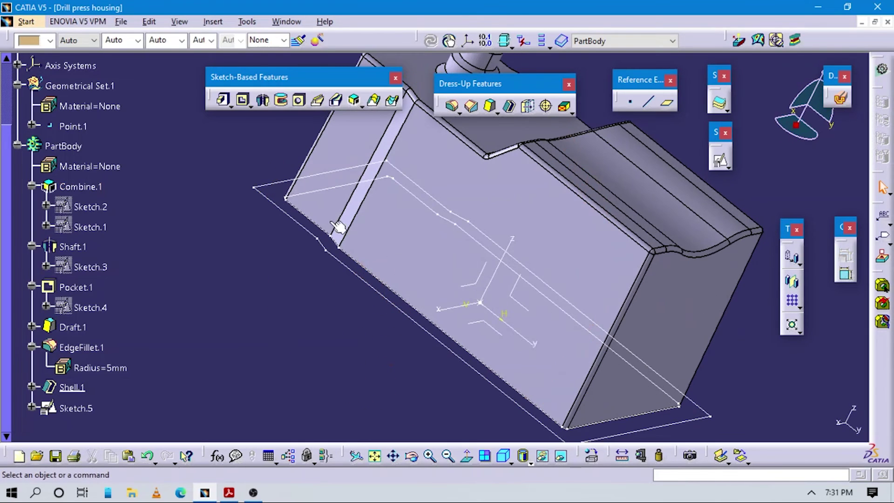
Pad the flange sketch 5 mm, checking the thickness in section view B-B of the PDF drawing
{"action": "double_click", "coordinate": [265, 182]}
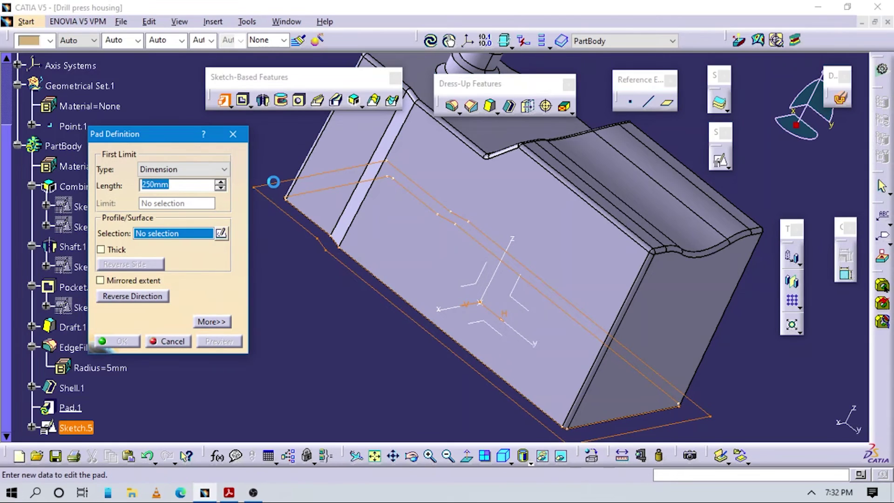
{"action": "key", "text": "alt+Tab"}
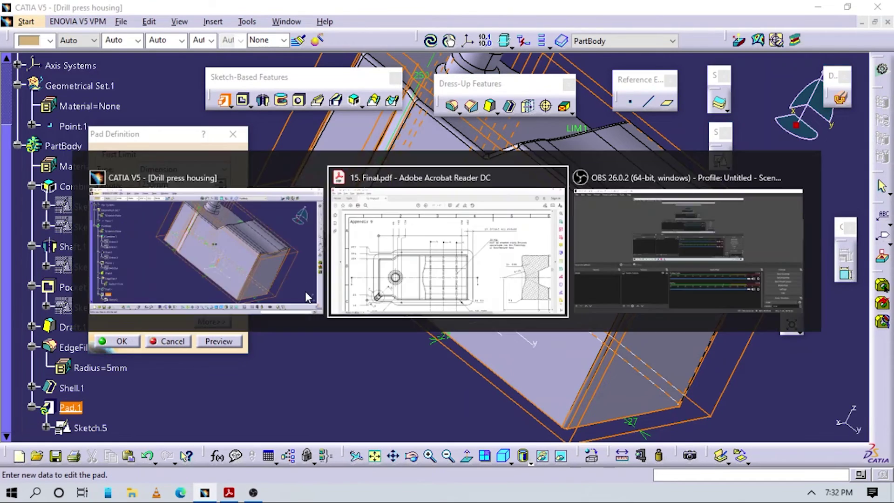
{"action": "scroll", "coordinate": [486, 305], "scroll_direction": "down", "scroll_amount": 10}
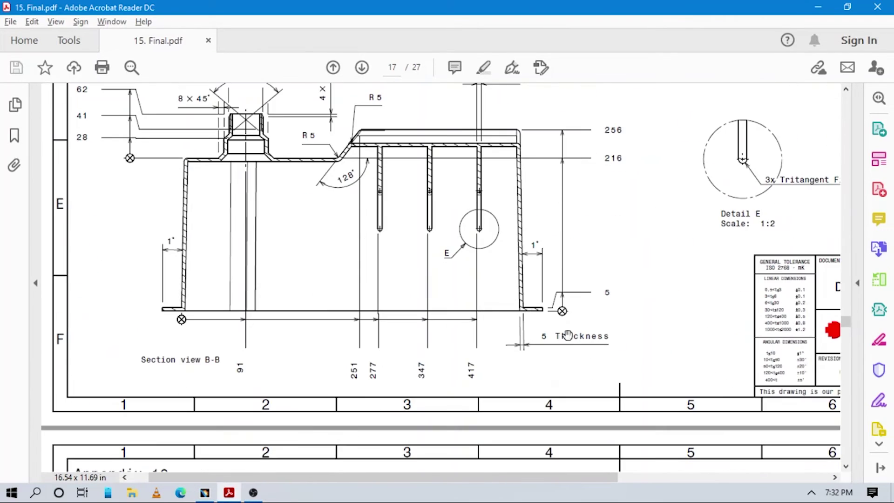
{"action": "key", "text": "alt+Tab"}
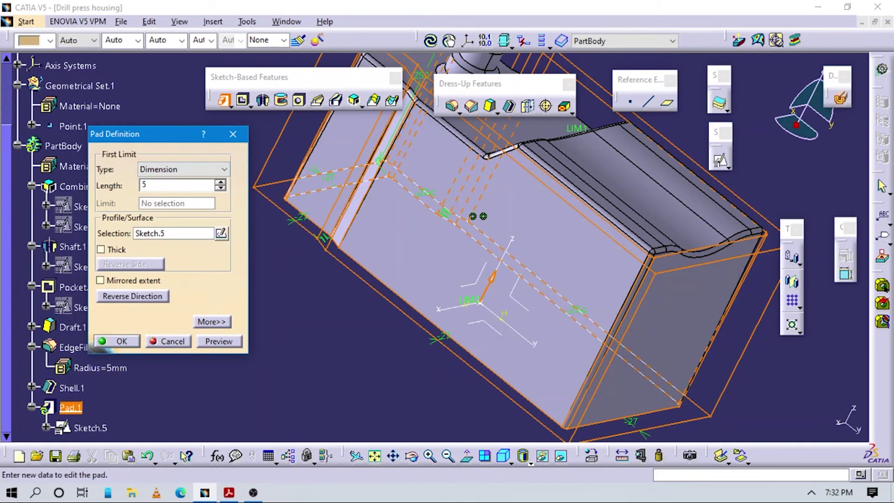
{"action": "left_click", "coordinate": [118, 341]}
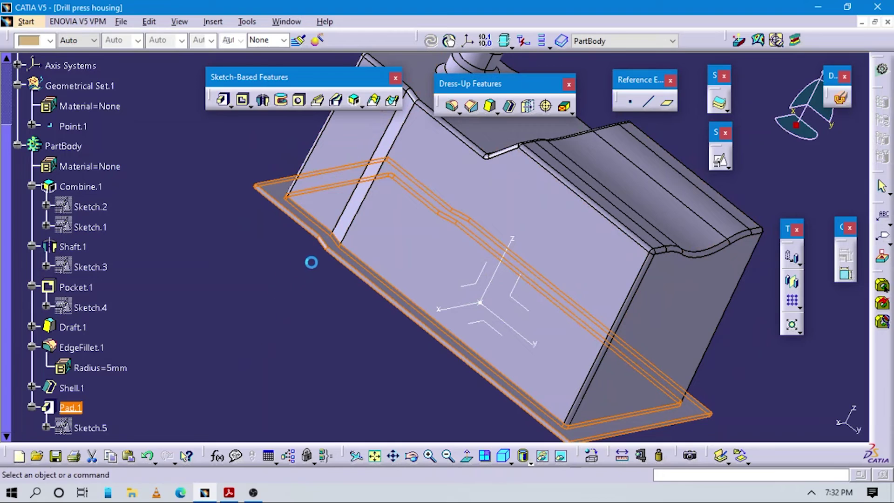
Start an edge fillet on an outer corner edge of the base flange with a 27 mm radius
{"action": "middle_click_drag", "start_coordinate": [300, 279], "coordinate": [331, 211]}
{"action": "left_click", "coordinate": [451, 105]}
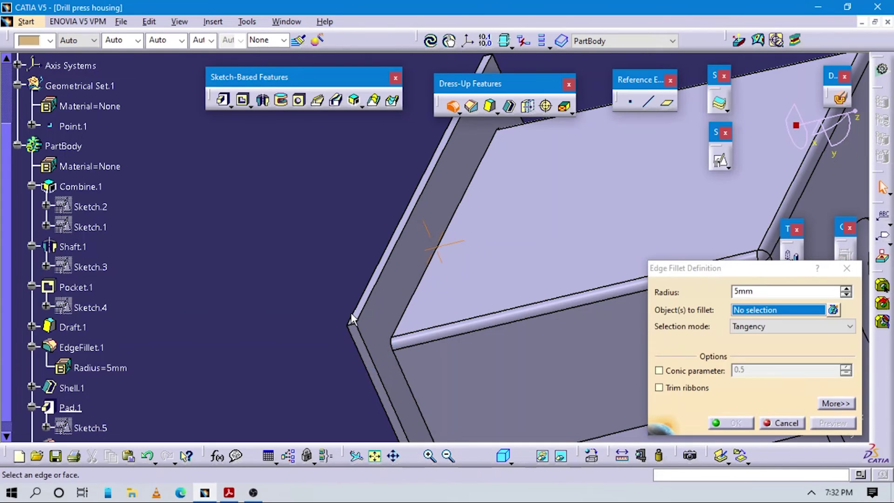
{"action": "middle_click_drag", "start_coordinate": [333, 353], "coordinate": [355, 325]}
{"action": "left_click", "coordinate": [471, 213]}
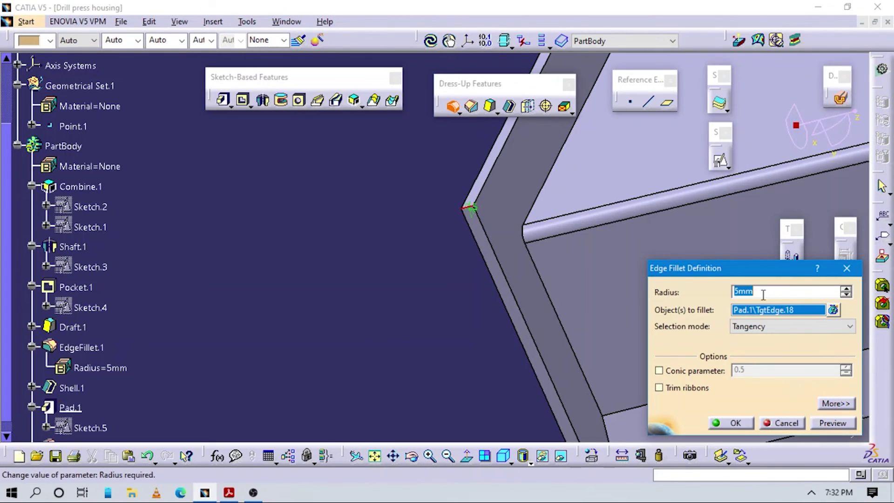
{"action": "type", "text": "27"}
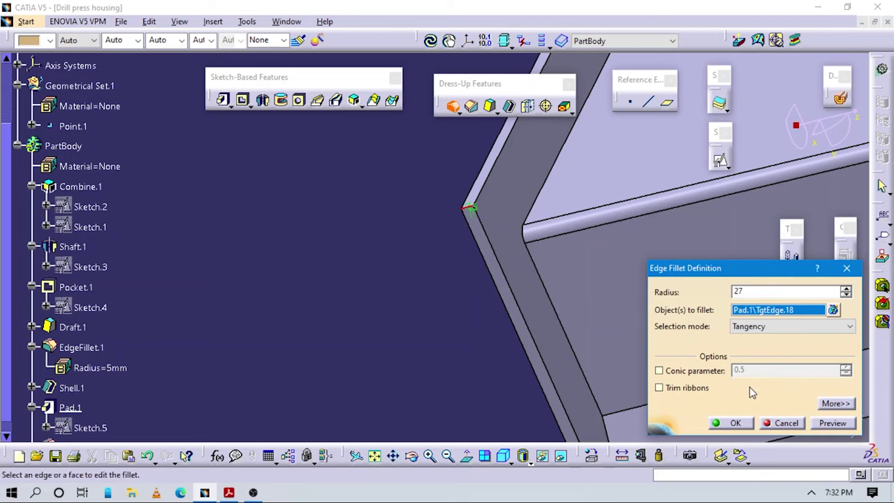
Add the remaining three outer corner edges of the flange to the 27 mm fillet and apply it
{"action": "middle_click_drag", "start_coordinate": [548, 225], "coordinate": [478, 304]}
{"action": "left_click", "coordinate": [516, 195]}
{"action": "middle_click_drag", "start_coordinate": [515, 195], "coordinate": [380, 321]}
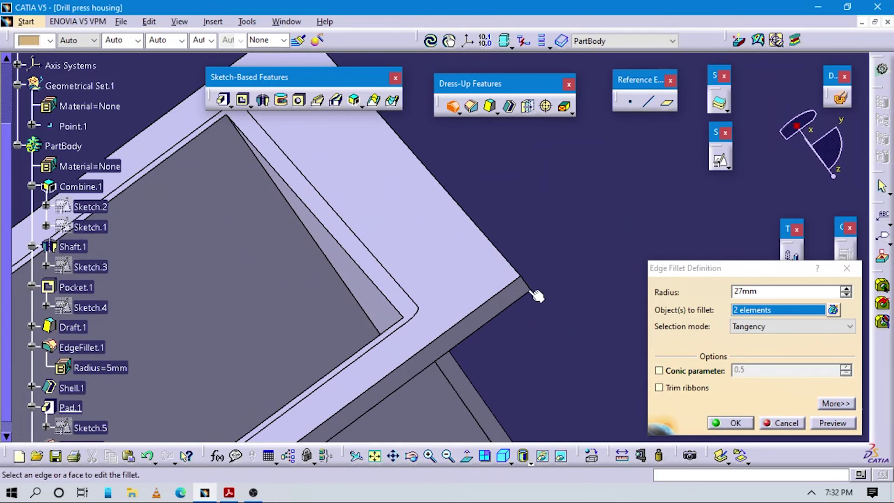
{"action": "left_click", "coordinate": [525, 283]}
{"action": "middle_click_drag", "start_coordinate": [501, 391], "coordinate": [372, 232]}
{"action": "middle_click_drag", "start_coordinate": [535, 212], "coordinate": [297, 219]}
{"action": "left_click", "coordinate": [361, 282]}
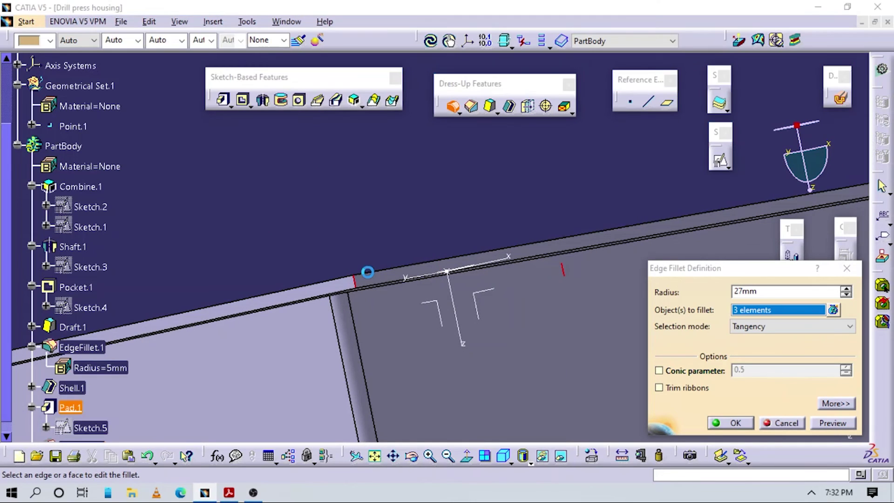
{"action": "middle_click_drag", "start_coordinate": [495, 245], "coordinate": [547, 333]}
{"action": "middle_click_drag", "start_coordinate": [582, 265], "coordinate": [584, 272]}
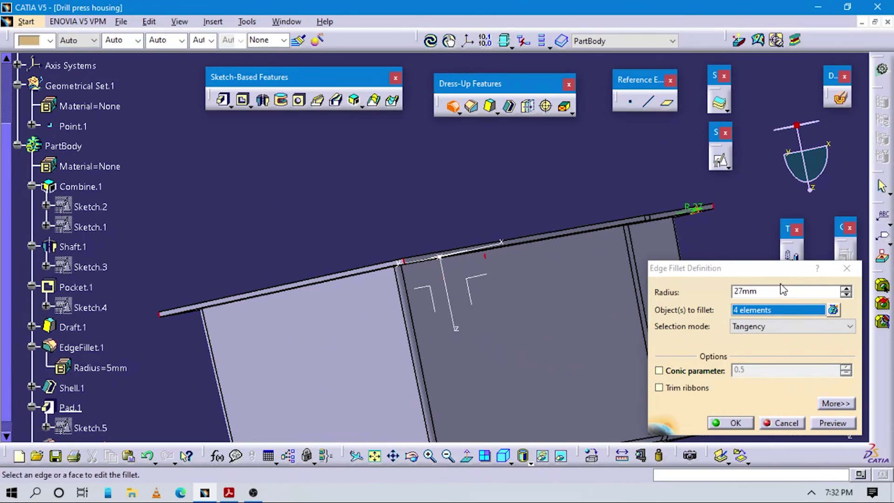
{"action": "left_click", "coordinate": [730, 422]}
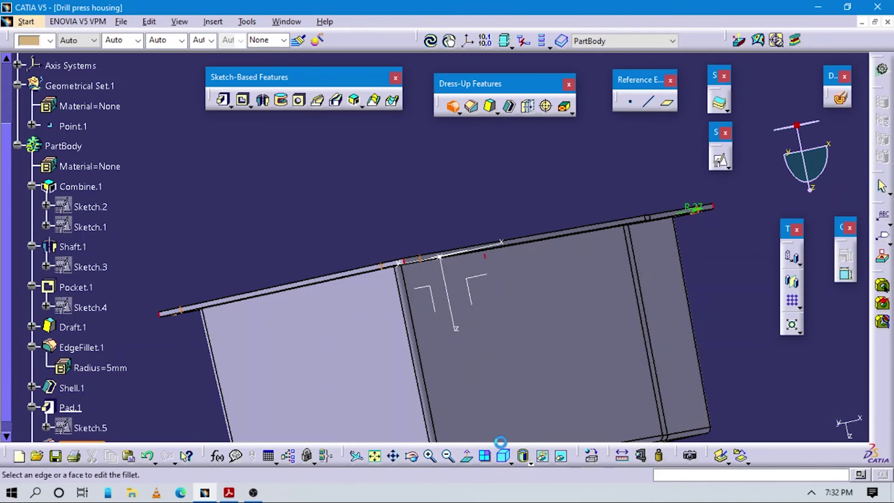
Close the reopened fillet definition and look over the rounded flange in isometric view
{"action": "left_click", "coordinate": [505, 455]}
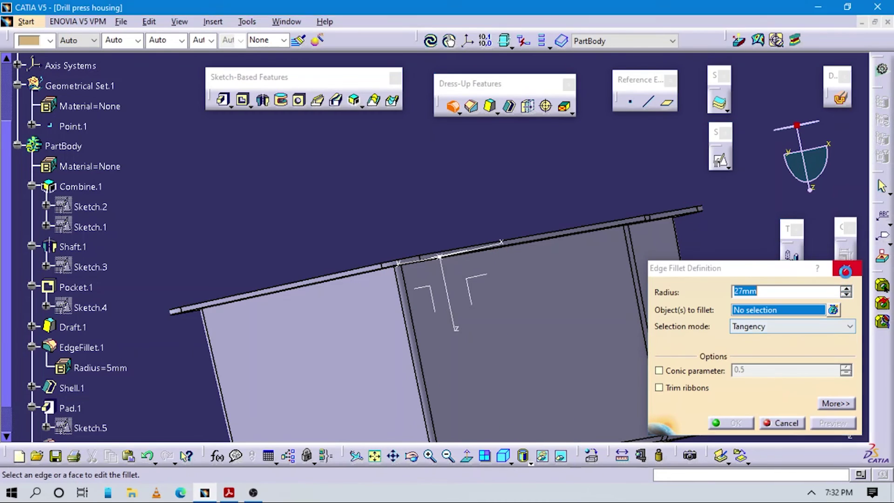
{"action": "left_click", "coordinate": [523, 452]}
{"action": "scroll", "coordinate": [408, 281], "scroll_direction": "down", "scroll_amount": 1}
{"action": "middle_click_drag", "start_coordinate": [408, 282], "coordinate": [475, 295]}
{"action": "middle_click_drag", "start_coordinate": [396, 245], "coordinate": [417, 297]}
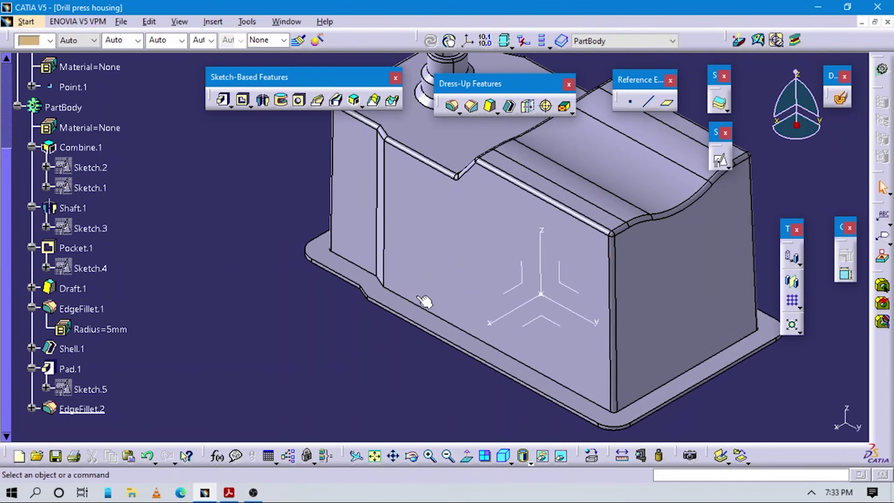
Switch to the PDF drawing and examine the top view and section B-B for the flange holes, ribs and remaining details
{"action": "key", "text": "alt+Tab"}
{"action": "scroll", "coordinate": [476, 297], "scroll_direction": "up", "scroll_amount": 3}
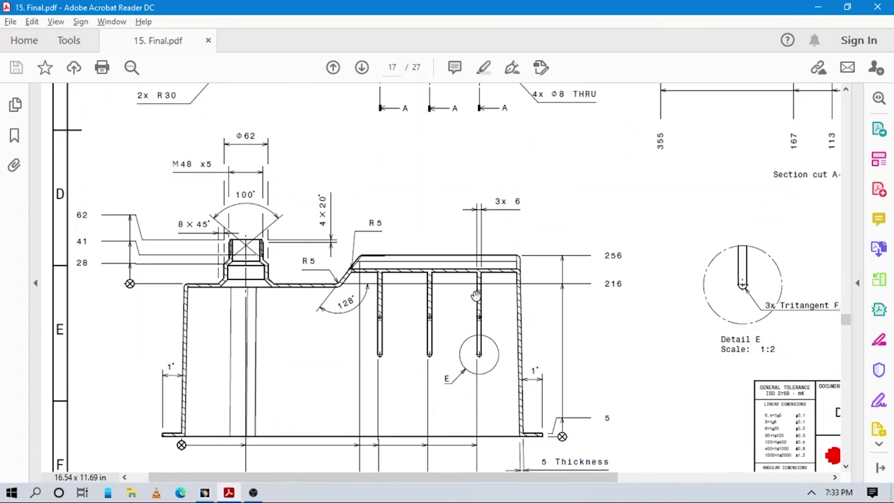
{"action": "scroll", "coordinate": [450, 292], "scroll_direction": "up", "scroll_amount": 7}
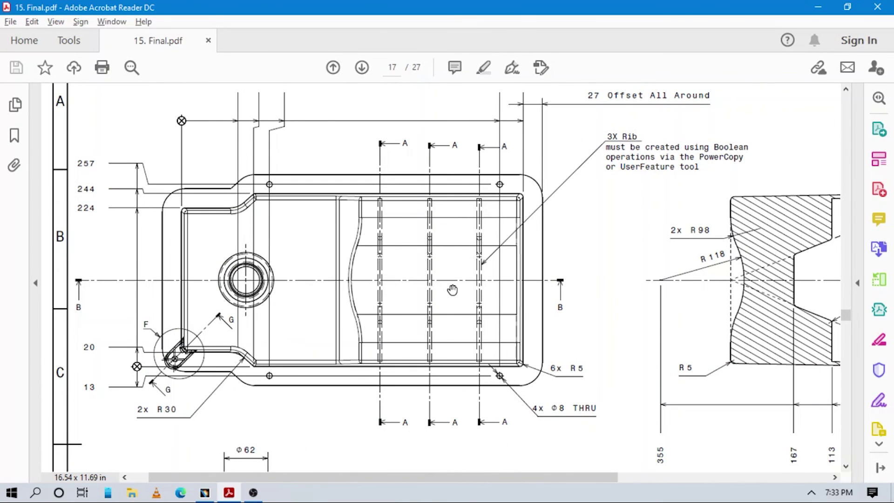
{"action": "scroll", "coordinate": [452, 289], "scroll_direction": "down", "scroll_amount": 3}
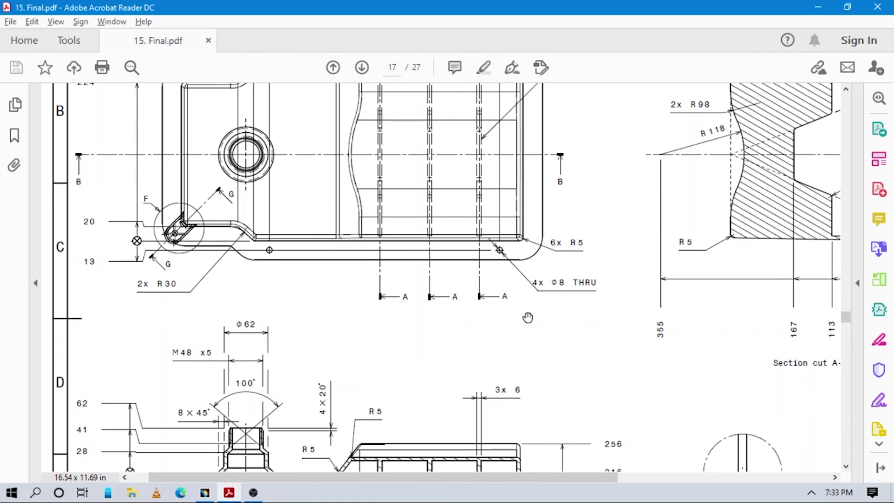
{"action": "scroll", "coordinate": [698, 270], "scroll_direction": "down", "scroll_amount": 7}
{"action": "scroll", "coordinate": [484, 233], "scroll_direction": "up", "scroll_amount": 6}
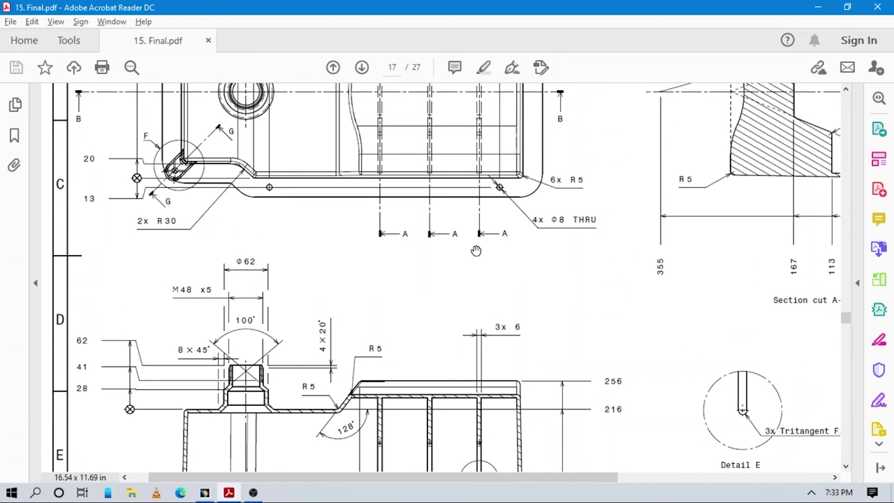
{"action": "scroll", "coordinate": [475, 251], "scroll_direction": "up", "scroll_amount": 3}
{"action": "scroll", "coordinate": [475, 250], "scroll_direction": "down", "scroll_amount": 3}
{"action": "scroll", "coordinate": [506, 244], "scroll_direction": "up", "scroll_amount": 1}
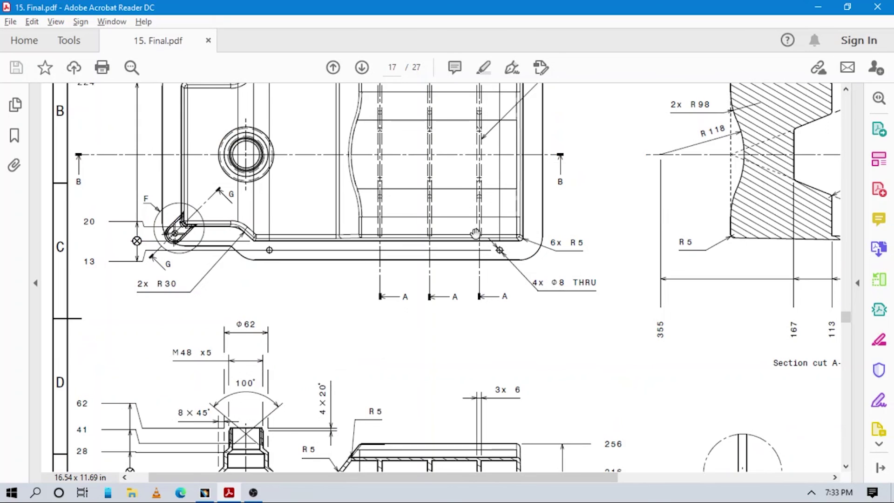
{"action": "scroll", "coordinate": [410, 241], "scroll_direction": "up", "scroll_amount": 2}
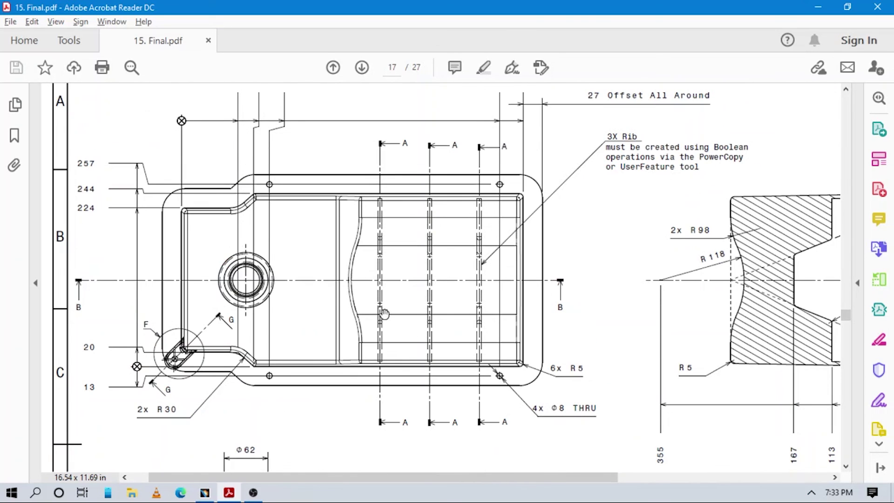
Return to CATIA, inspect the housing from its open underside and restore the isometric view
{"action": "key", "text": "alt+Tab"}
{"action": "mouse_move", "coordinate": [497, 251]}
{"action": "middle_mouse_down"}
{"action": "mouse_move", "coordinate": [517, 296]}
{"action": "mouse_move", "coordinate": [496, 364]}
{"action": "mouse_move", "coordinate": [383, 236]}
{"action": "mouse_move", "coordinate": [425, 299]}
{"action": "mouse_move", "coordinate": [441, 230]}
{"action": "middle_mouse_up"}
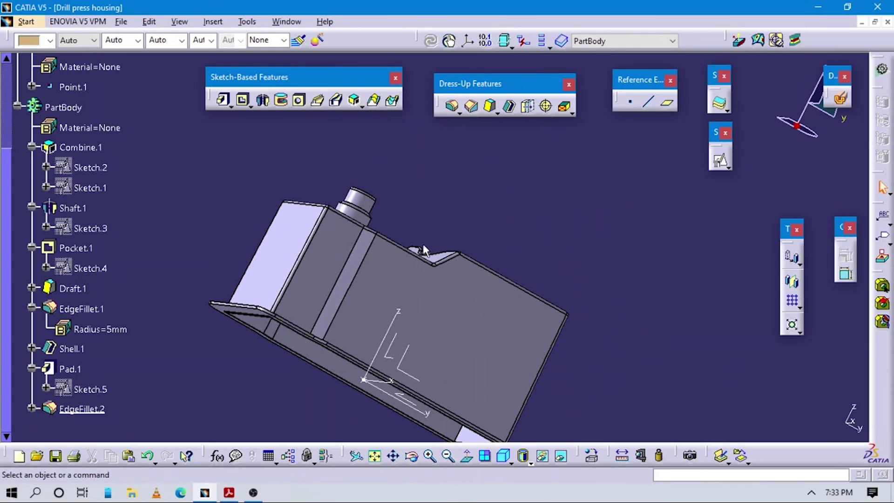
{"action": "middle_click_drag", "start_coordinate": [394, 363], "coordinate": [466, 192]}
{"action": "middle_click_drag", "start_coordinate": [478, 252], "coordinate": [457, 252]}
{"action": "middle_click_drag", "start_coordinate": [529, 299], "coordinate": [463, 322]}
{"action": "mouse_move", "coordinate": [560, 270]}
{"action": "middle_mouse_down"}
{"action": "mouse_move", "coordinate": [509, 309]}
{"action": "mouse_move", "coordinate": [512, 335]}
{"action": "middle_mouse_up"}
{"action": "left_click", "coordinate": [504, 455]}
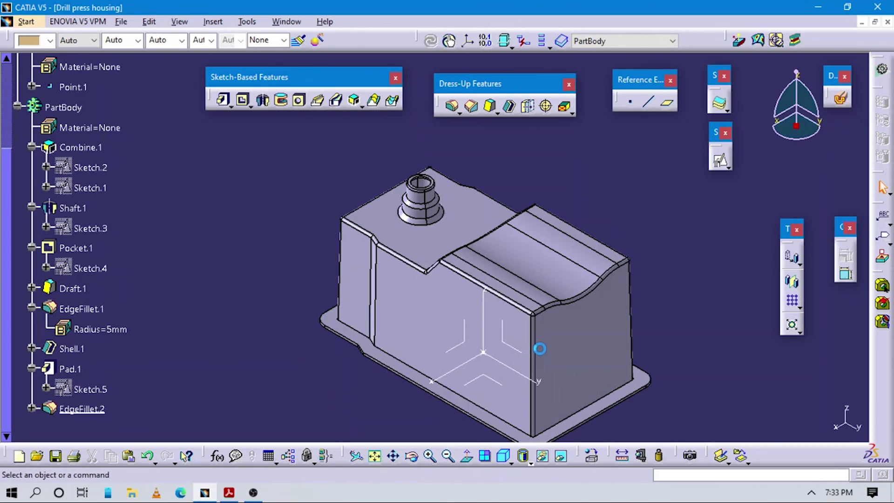